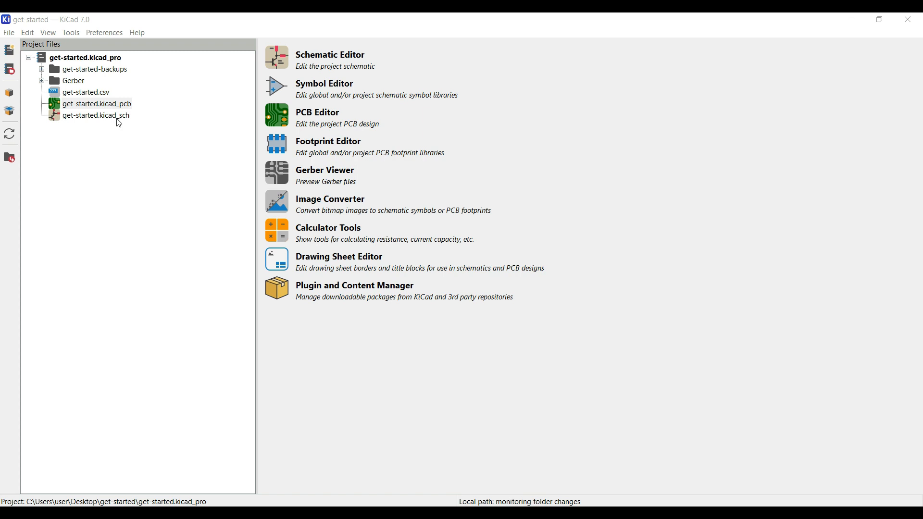
Open the project's schematic file get-started.kicad_sch and bring its LED circuit into close view.
double_click(96, 116)
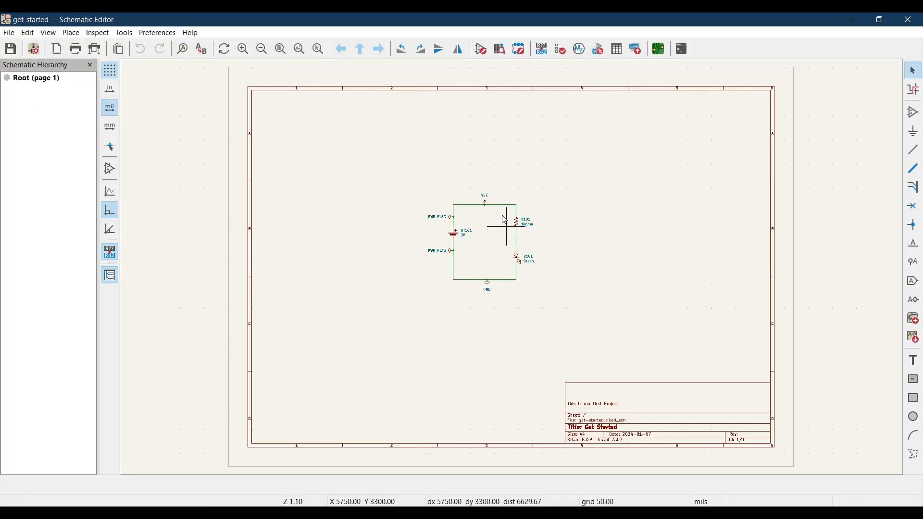
scroll(513, 270, up, 3)
middle_drag(539, 324, 495, 258)
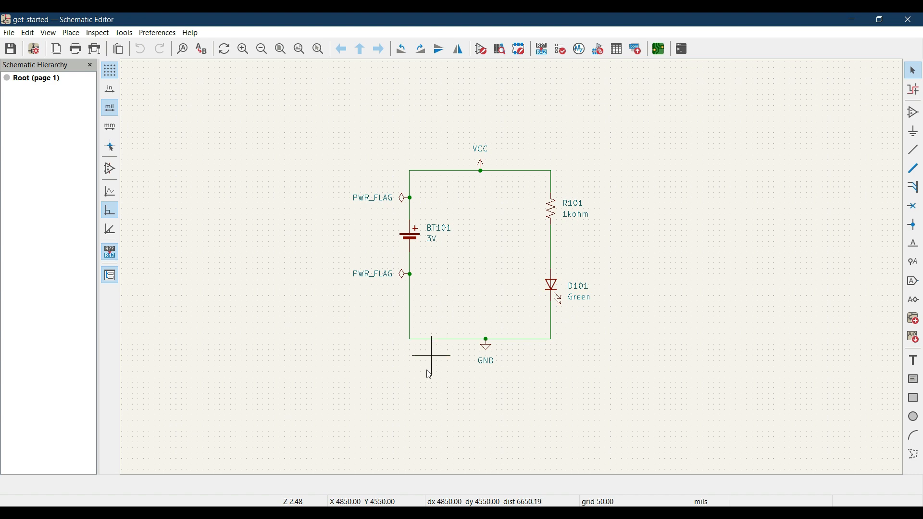
Return to the project manager and open the board file get-started.kicad_pcb.
click(323, 469)
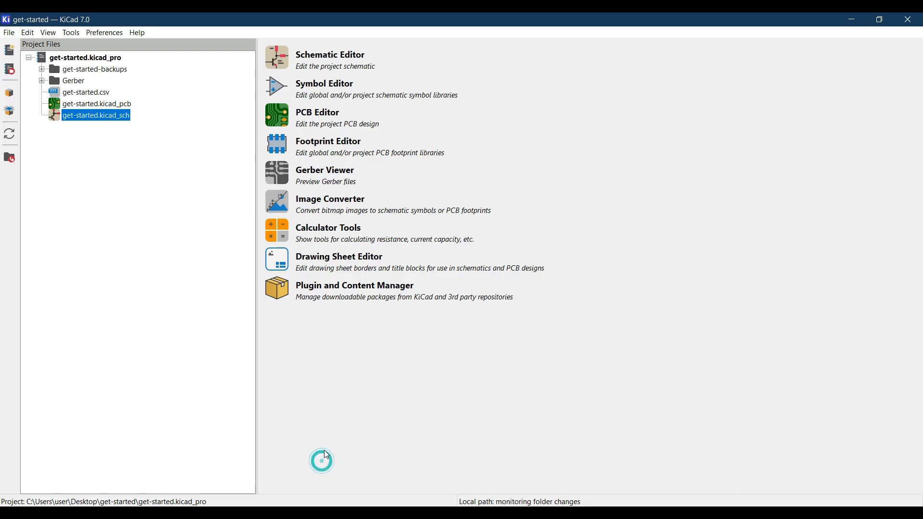
click(115, 105)
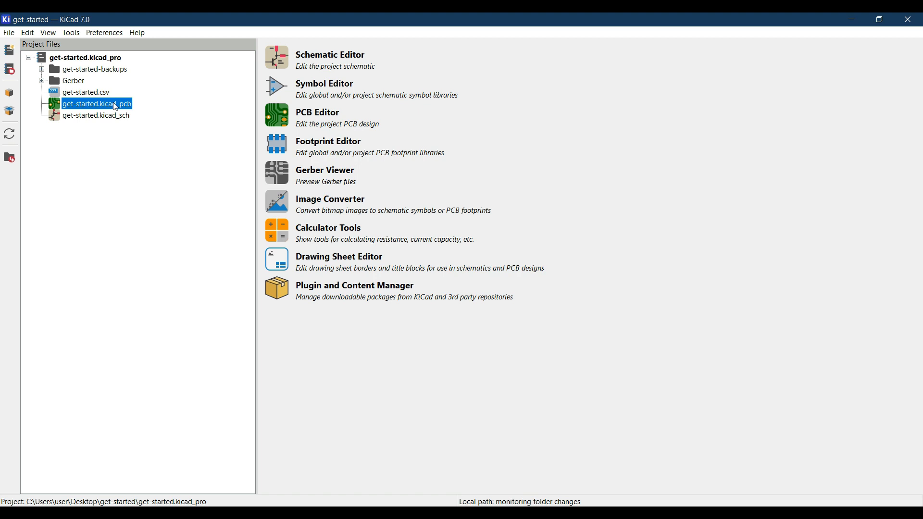
double_click(114, 103)
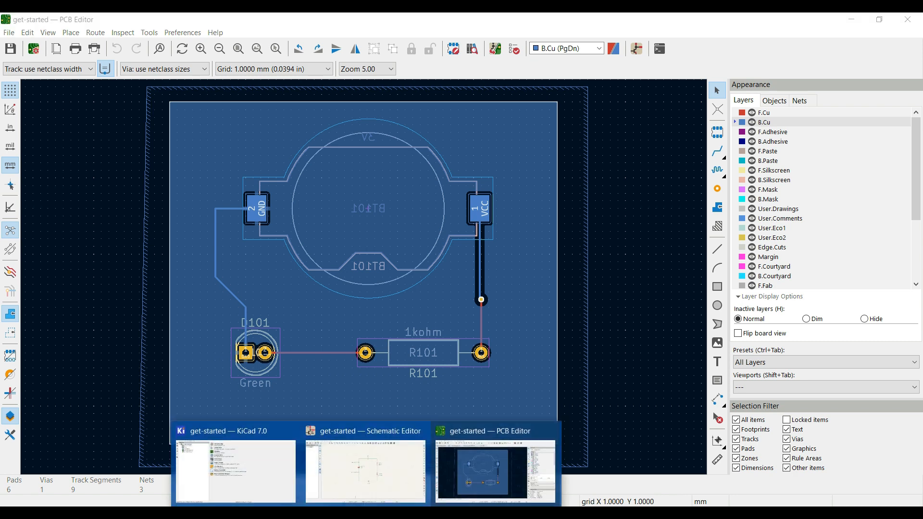
Compare the circuit's schematic symbols with their footprints on the board by switching between the Schematic Editor and the PCB Editor.
click(383, 474)
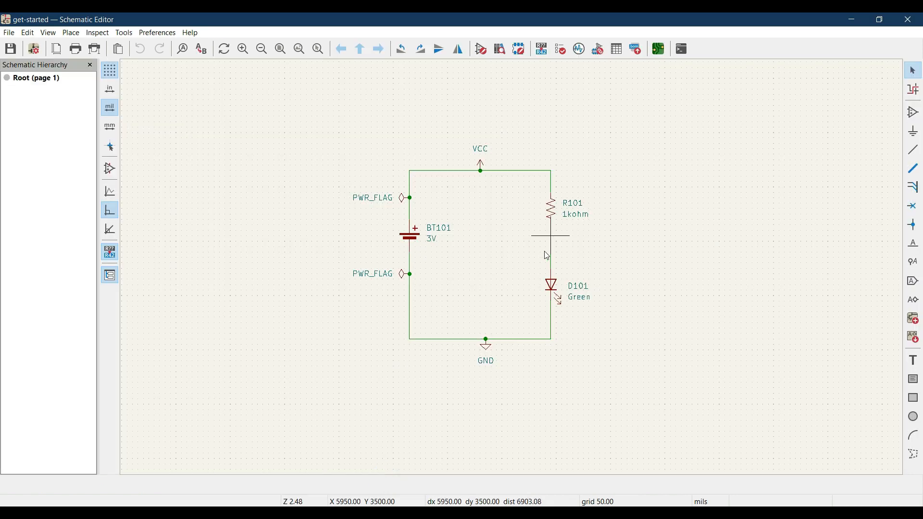
click(454, 462)
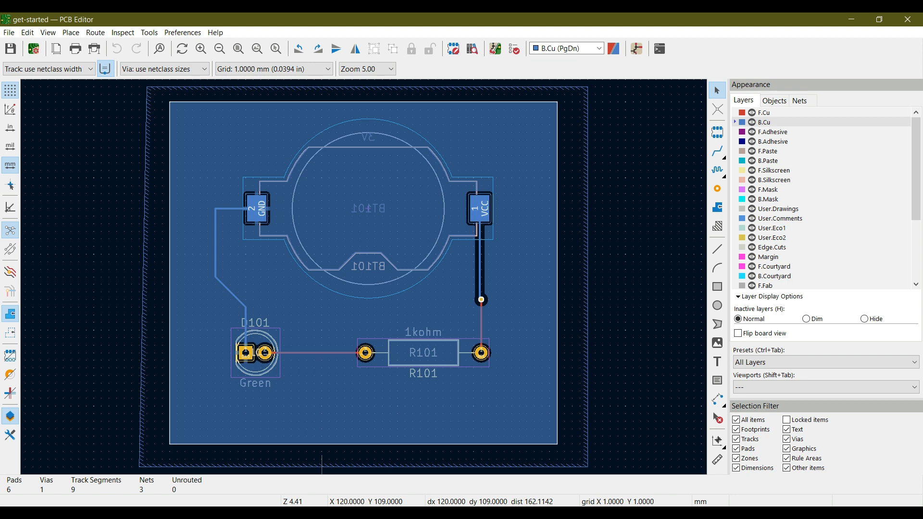
key(alt+Tab)
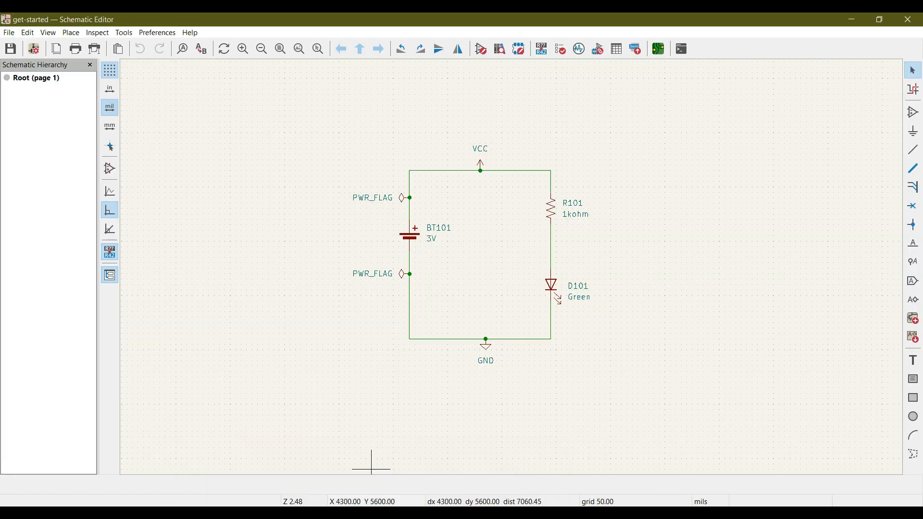
mouse_move(383, 501)
click(460, 473)
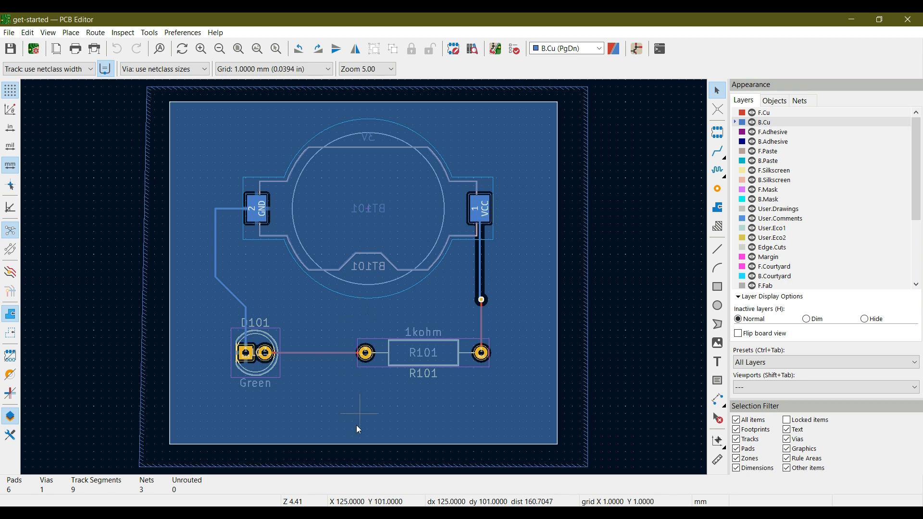
Return to the project manager and look through the list of global symbol libraries.
mouse_move(366, 513)
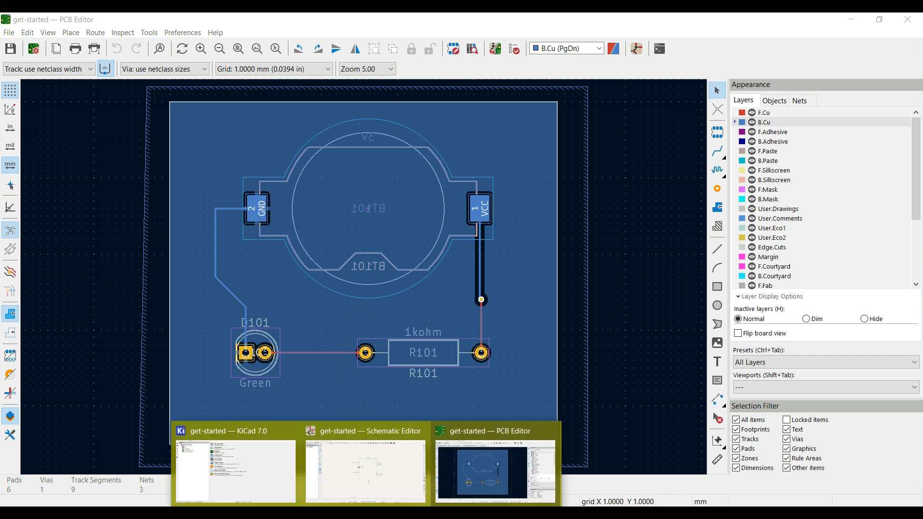
click(258, 462)
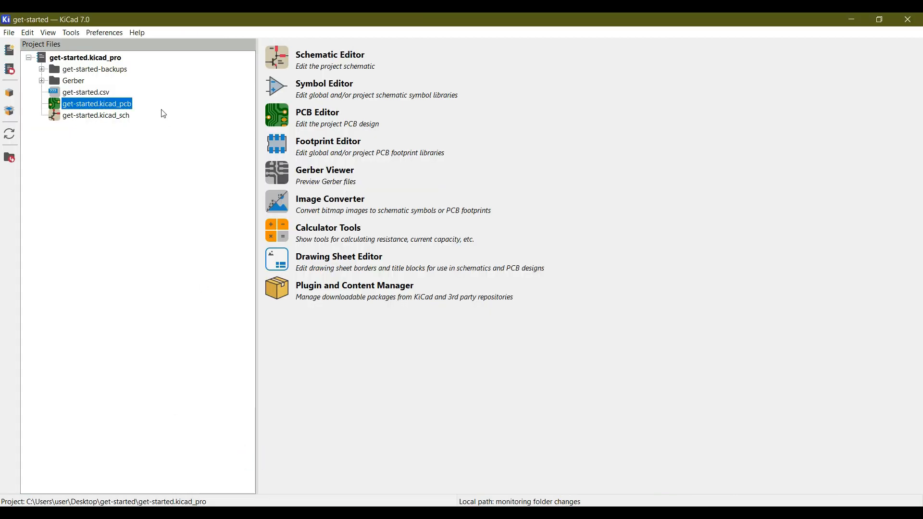
click(104, 33)
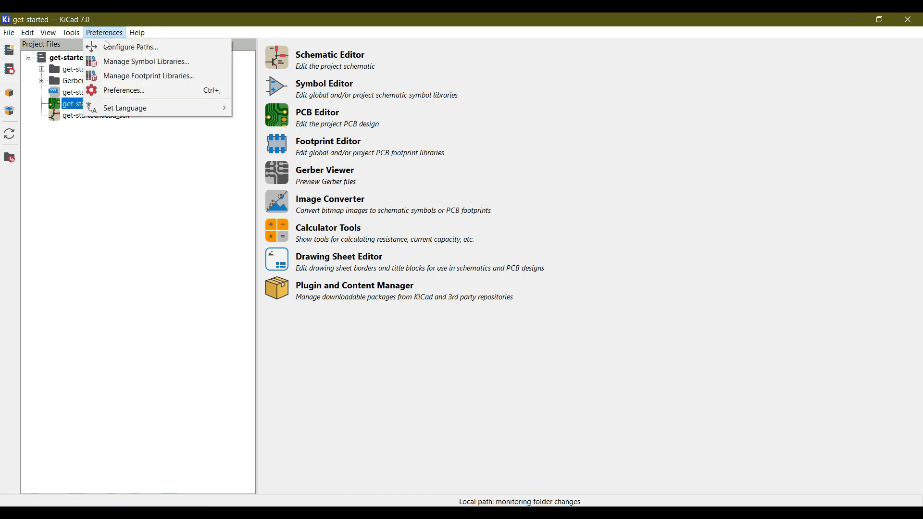
click(130, 63)
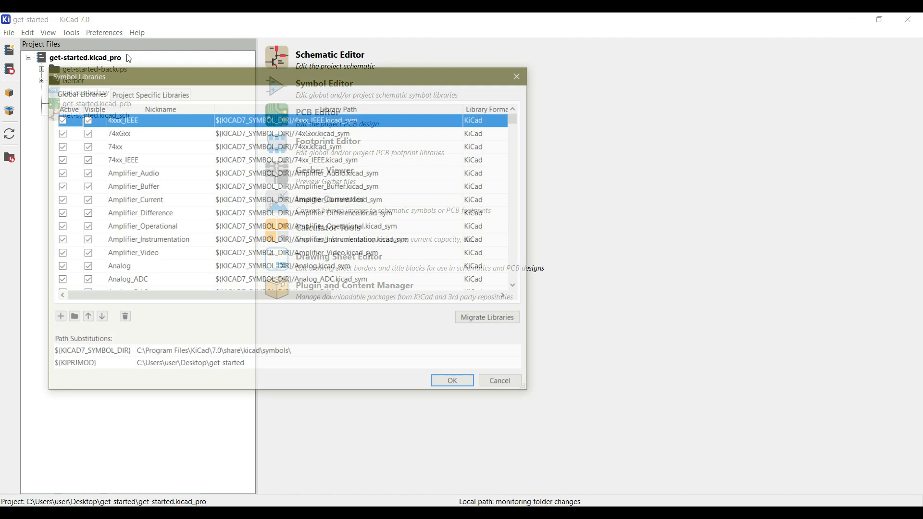
drag(283, 75, 430, 64)
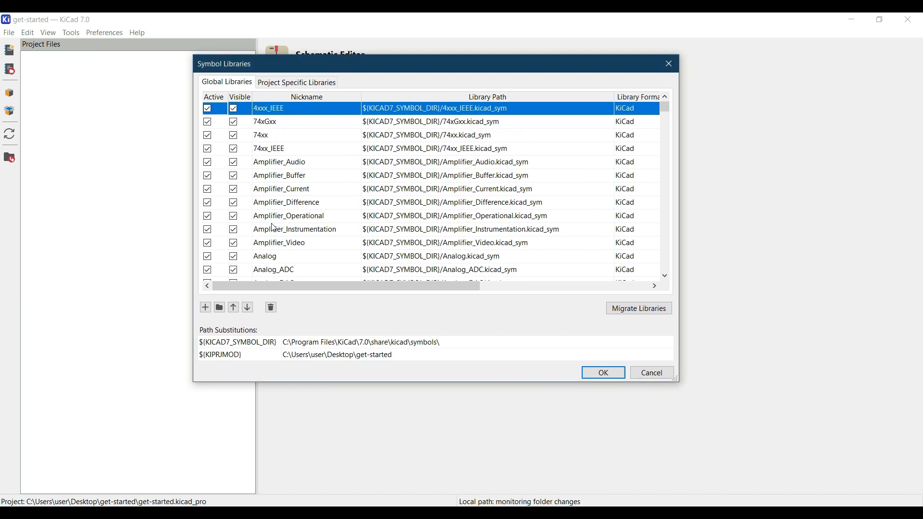
scroll(277, 223, down, 5)
scroll(282, 215, up, 5)
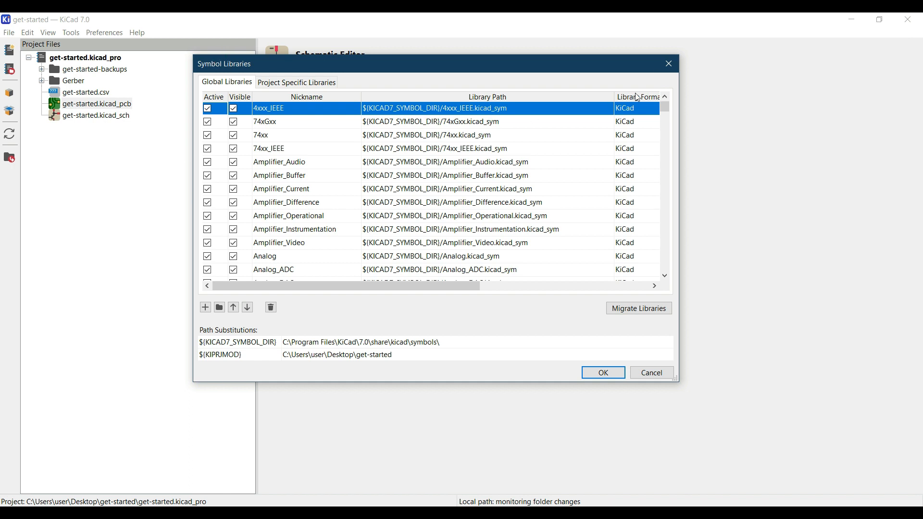
click(669, 64)
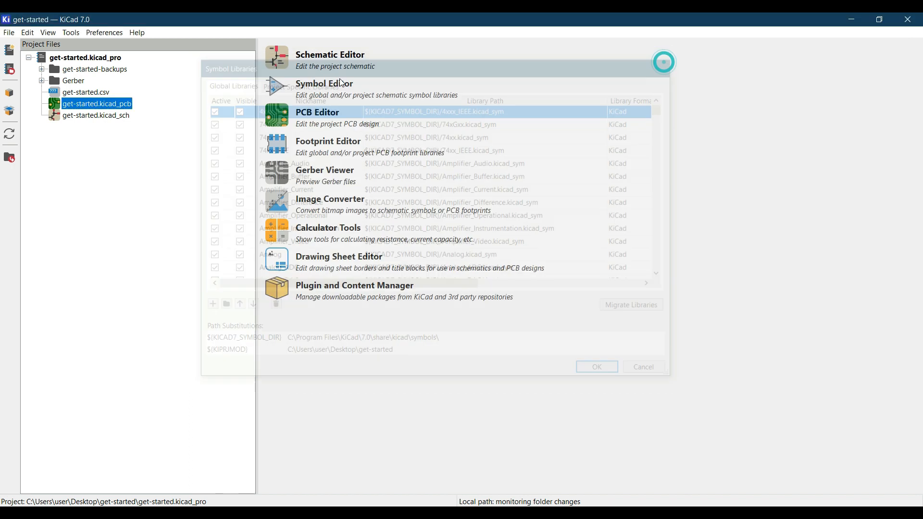
Open the footprint library management dialog and look through the global footprint libraries.
click(118, 33)
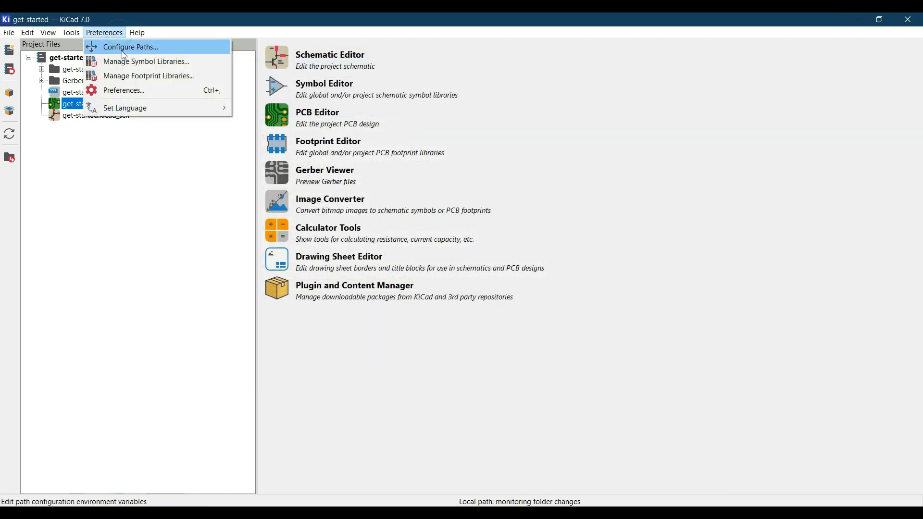
click(140, 79)
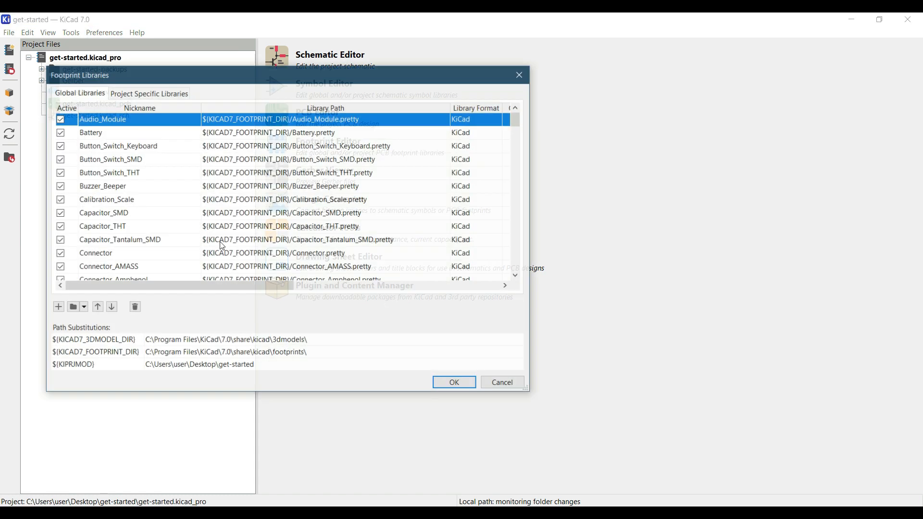
drag(253, 85, 367, 87)
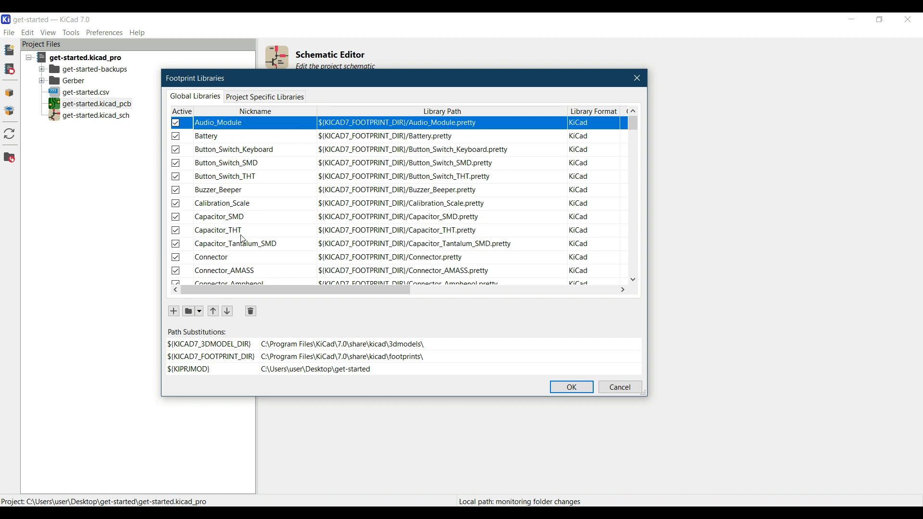
scroll(248, 239, down, 1)
scroll(255, 226, up, 1)
Try adding a new row with a browsed library path to the global footprint libraries, and discard it.
click(175, 313)
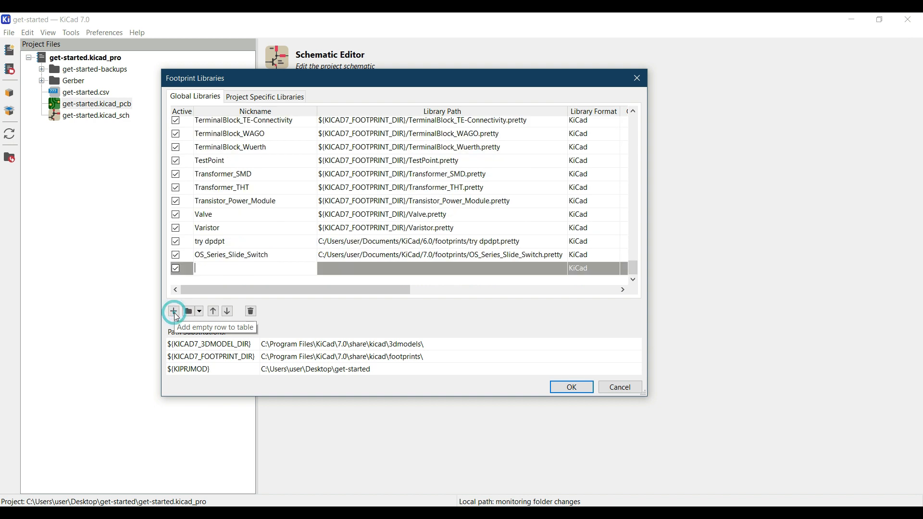
click(349, 272)
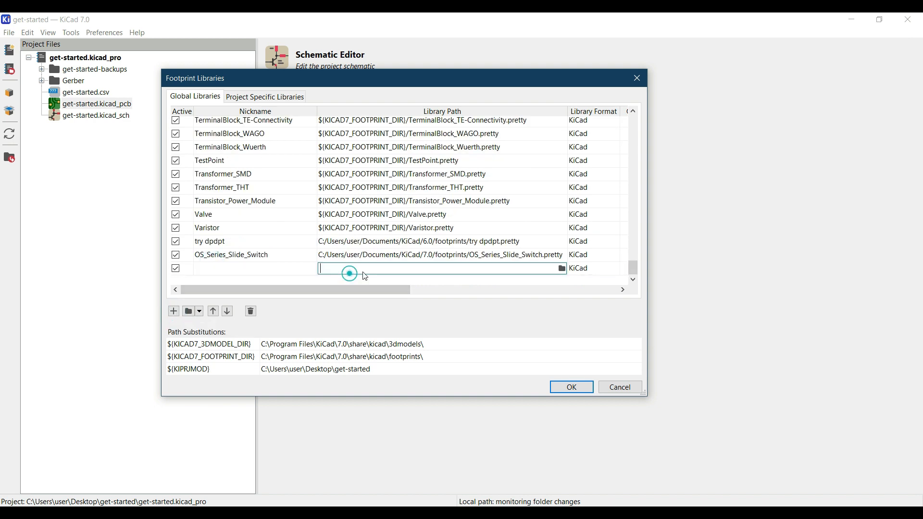
click(563, 270)
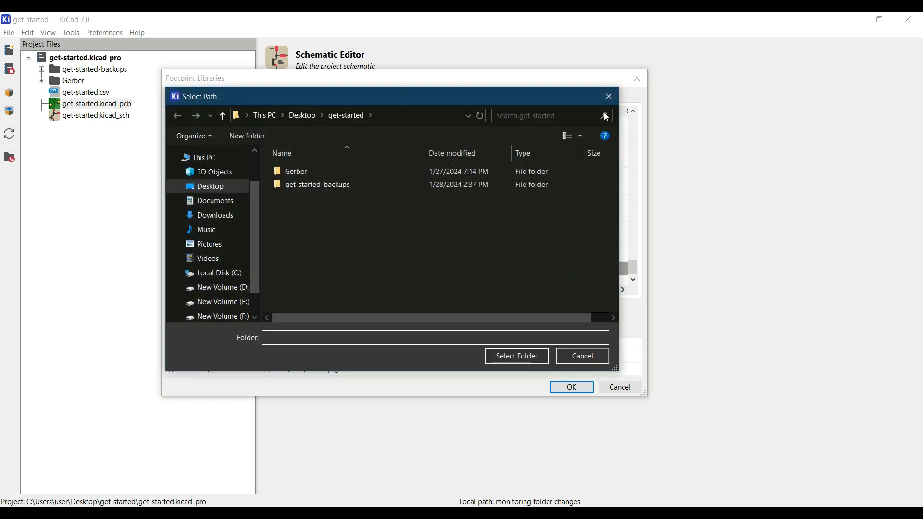
click(607, 98)
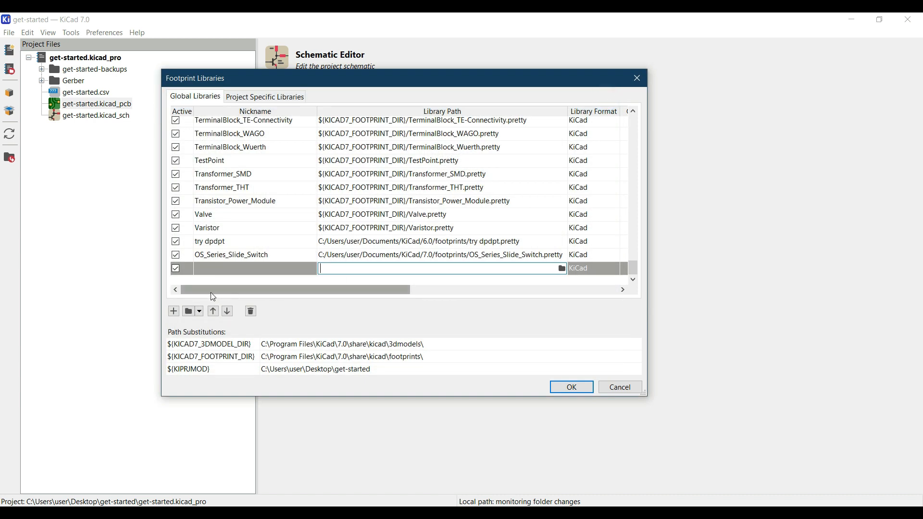
click(250, 312)
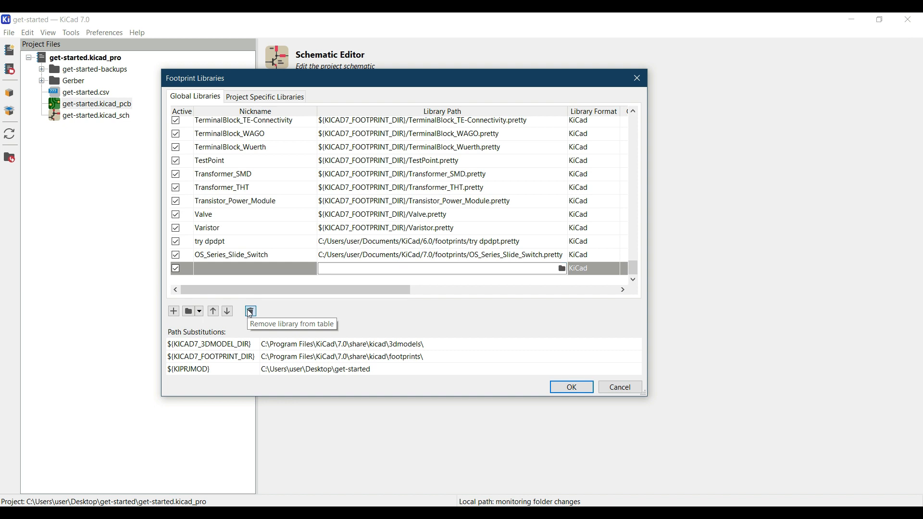
click(605, 390)
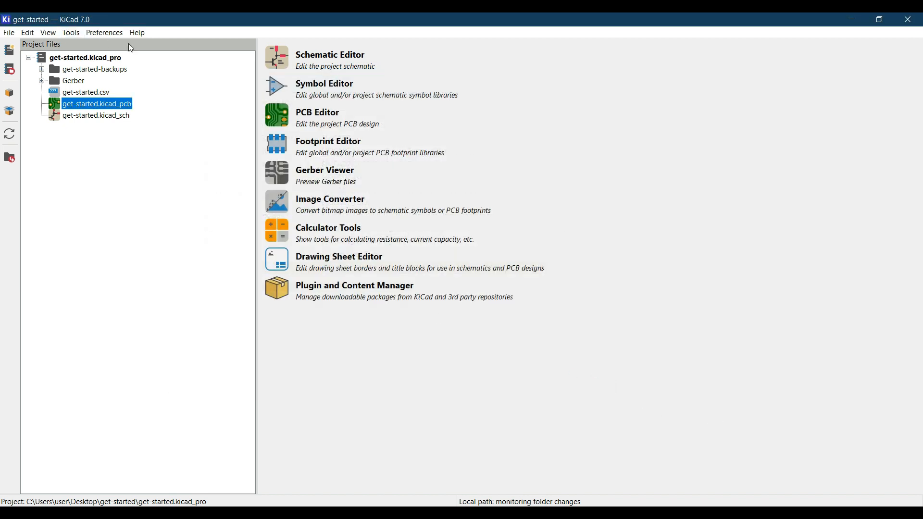
Try adding a new row with a browsed library file to the global symbol libraries, and discard it.
click(105, 32)
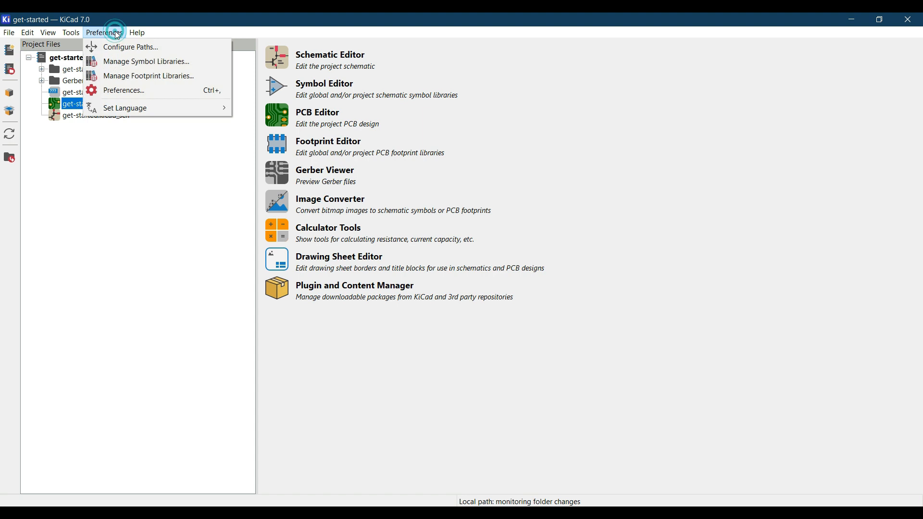
click(122, 61)
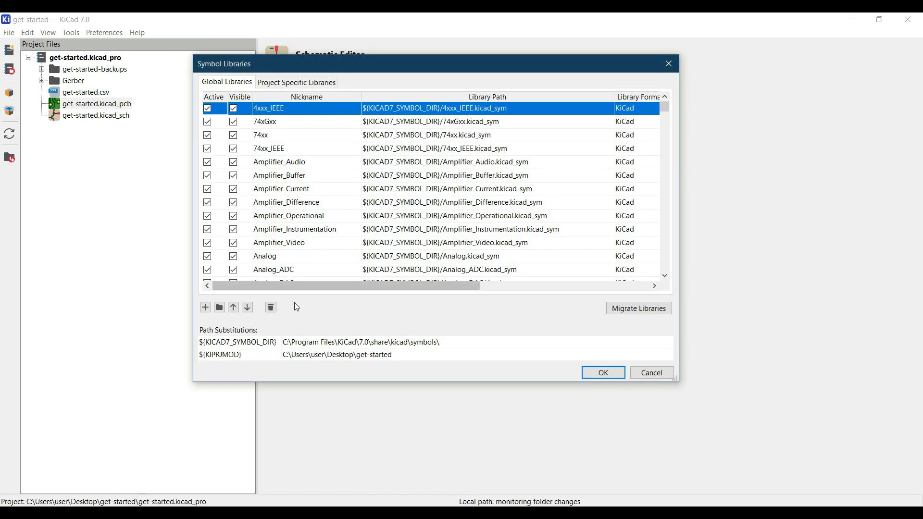
click(207, 308)
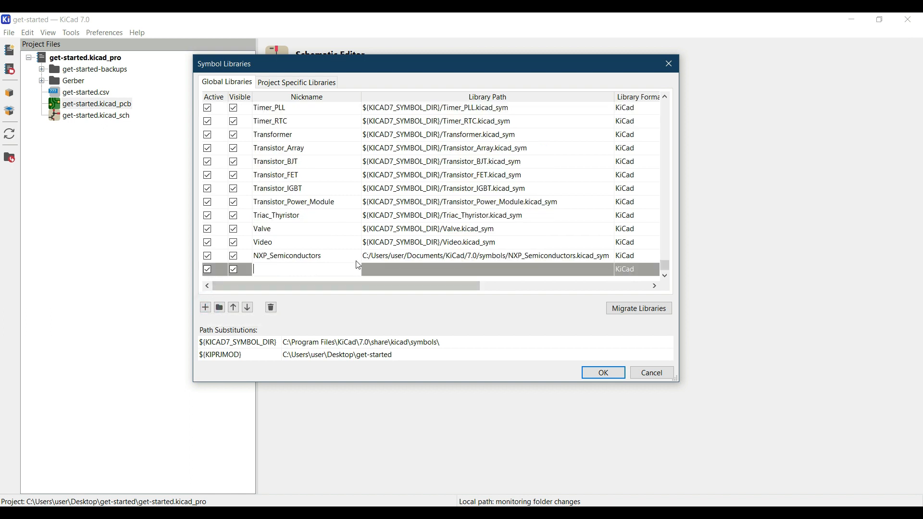
click(342, 264)
click(406, 260)
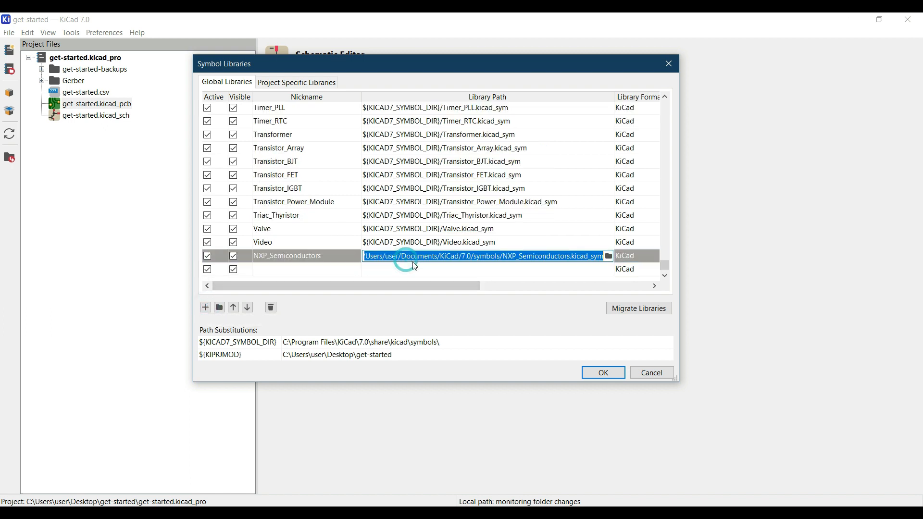
click(413, 269)
click(609, 270)
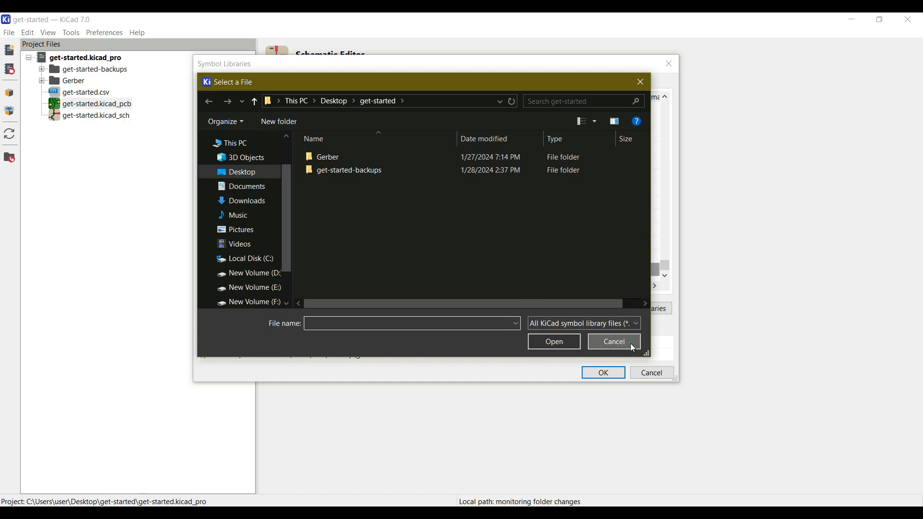
click(631, 344)
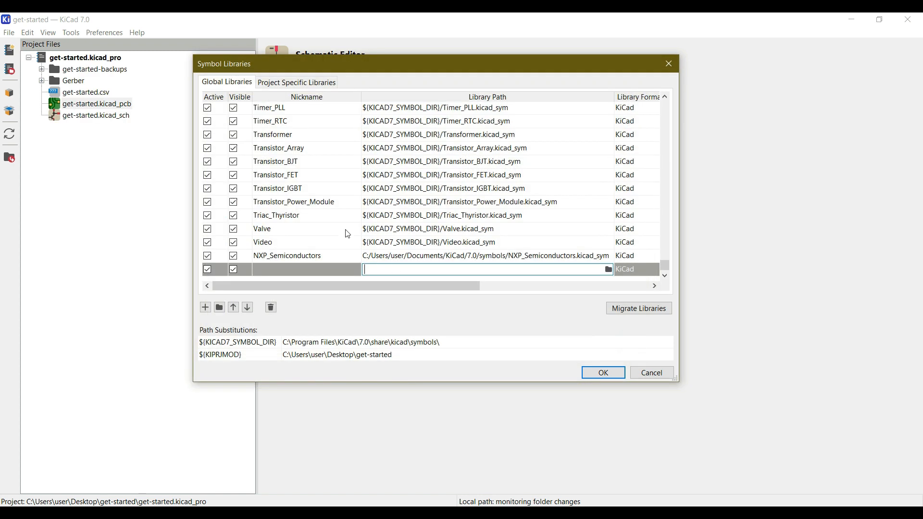
click(272, 308)
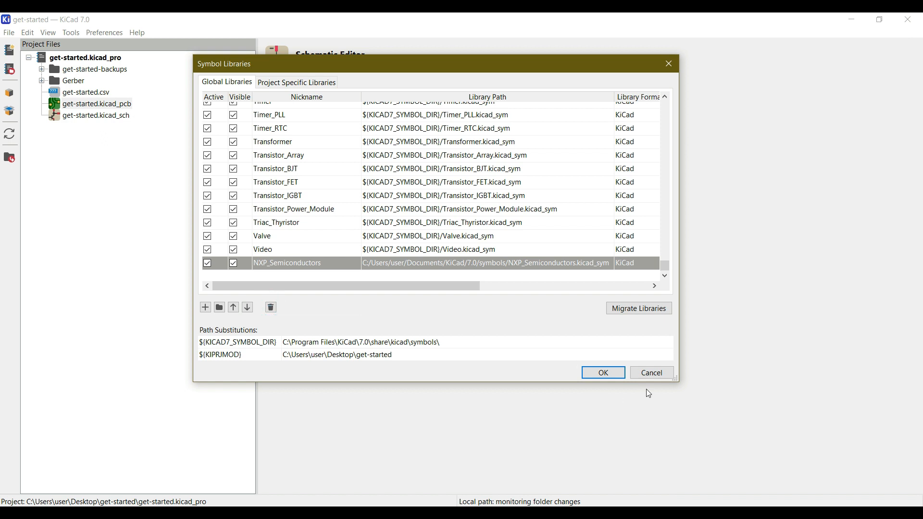
click(654, 374)
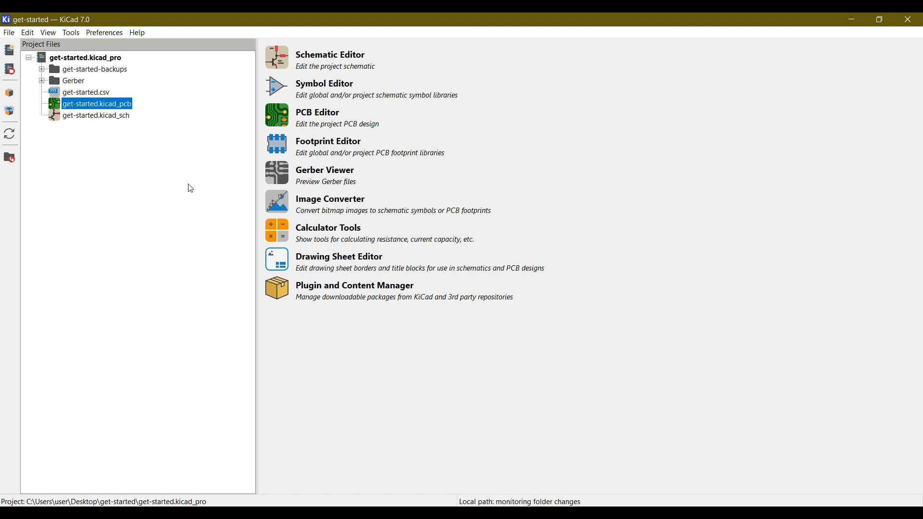
Switch to the Schematic Editor showing the get-started circuit.
mouse_move(367, 513)
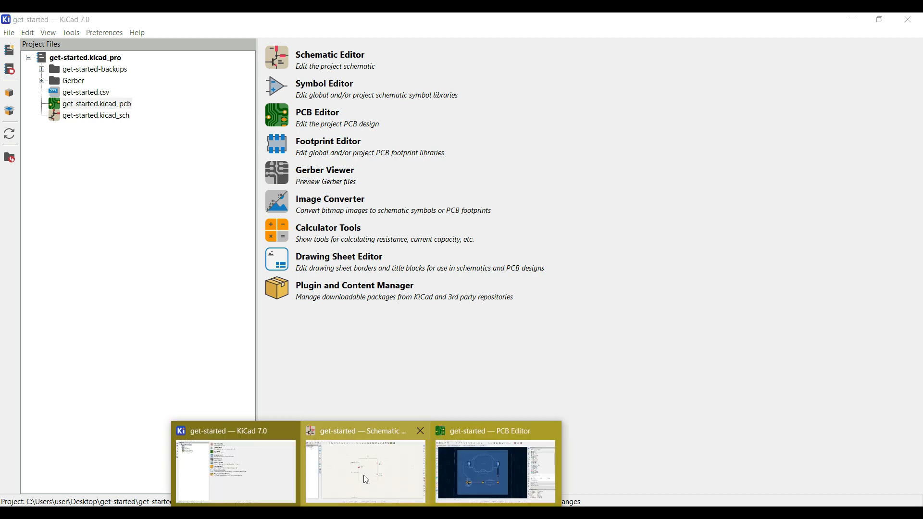
click(366, 480)
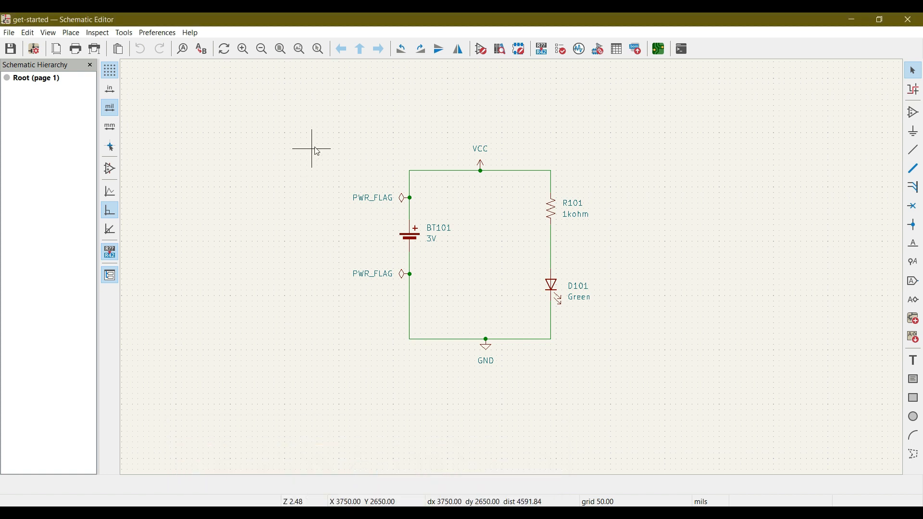
Open the symbol library management dialog, view the global symbol libraries and their path substitutions, glance at the PCB Editor, and close the dialog.
click(172, 33)
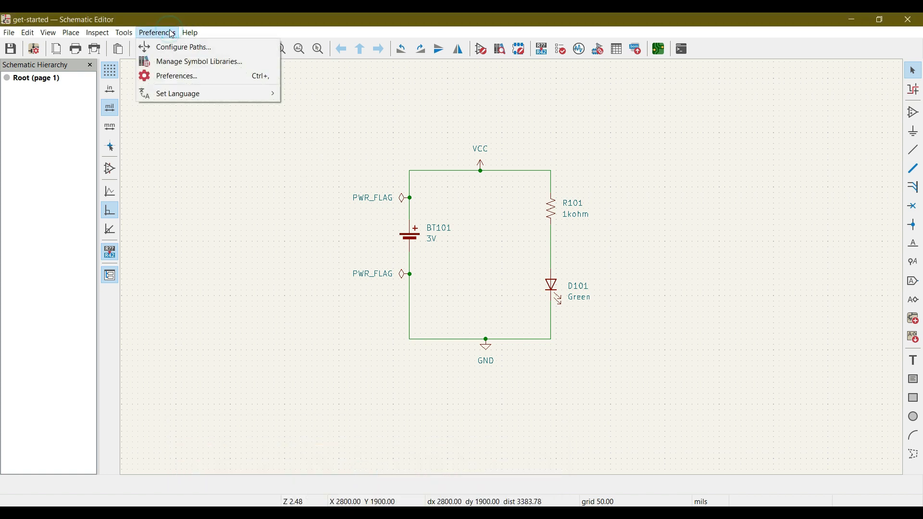
click(173, 61)
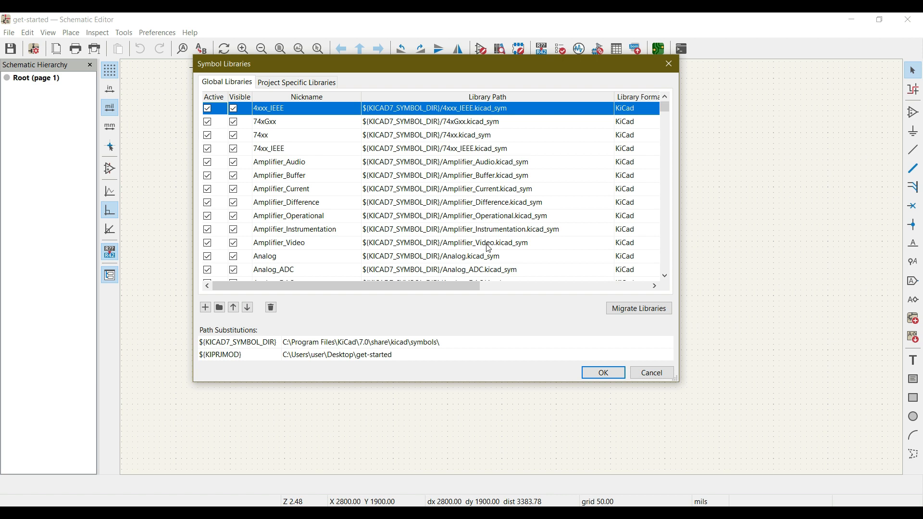
mouse_move(361, 515)
click(496, 462)
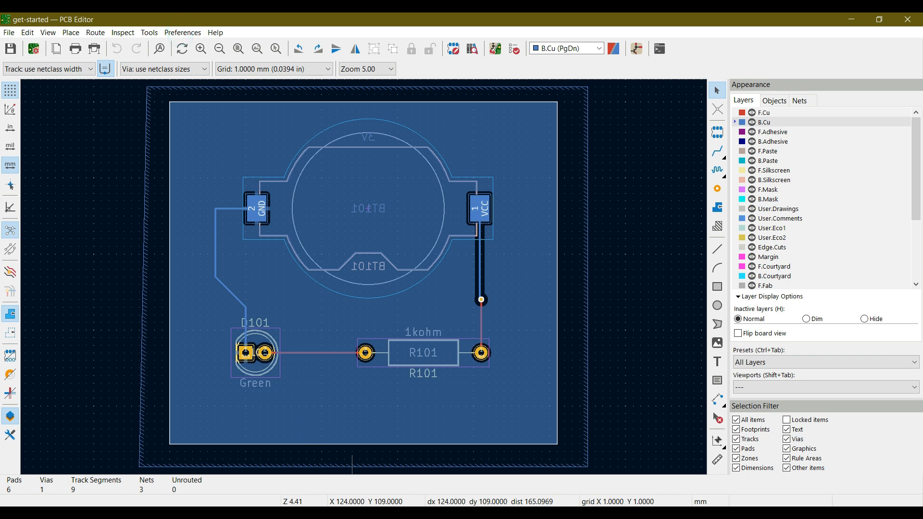
click(381, 478)
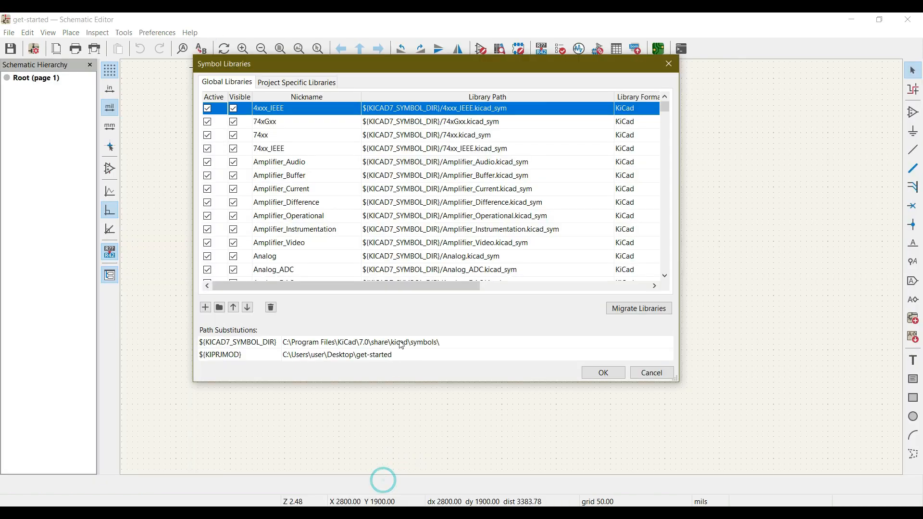
click(675, 70)
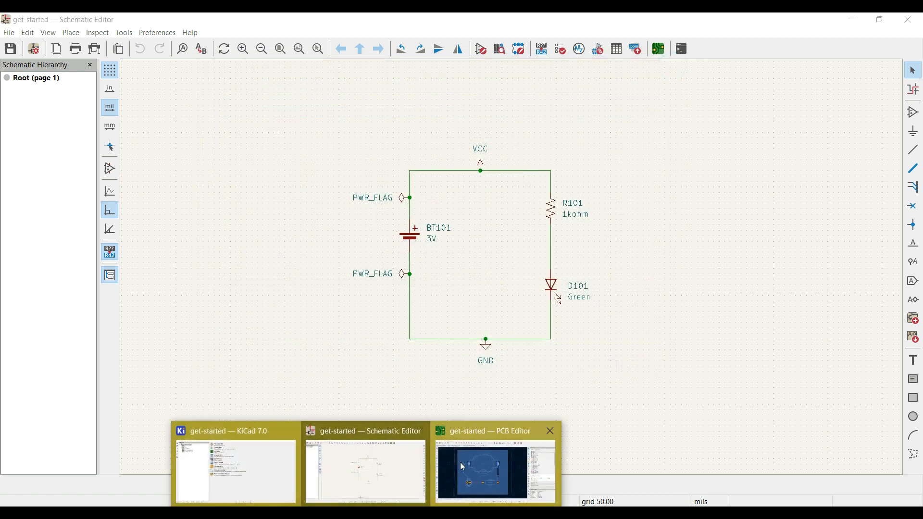
Switch to the PCB Editor and view the global and project-specific libraries in the footprint library management dialog, and close it.
click(457, 465)
click(190, 33)
click(200, 61)
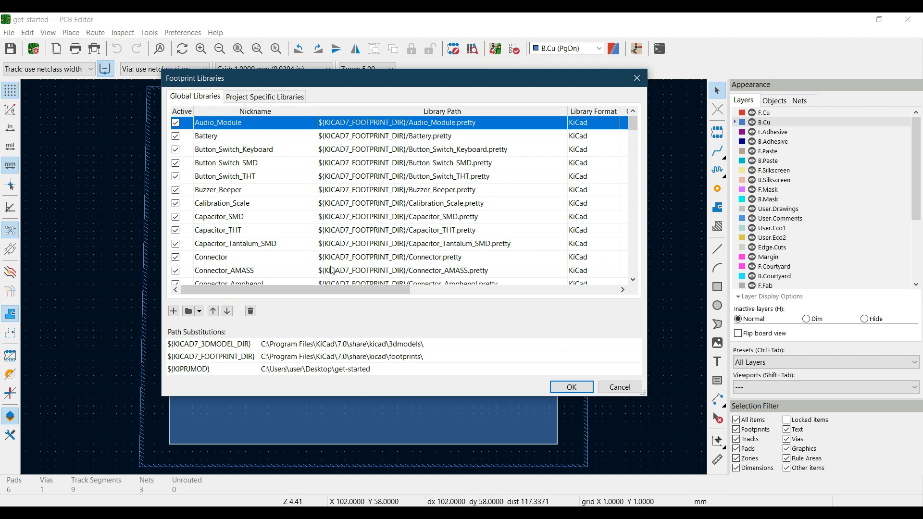
click(183, 100)
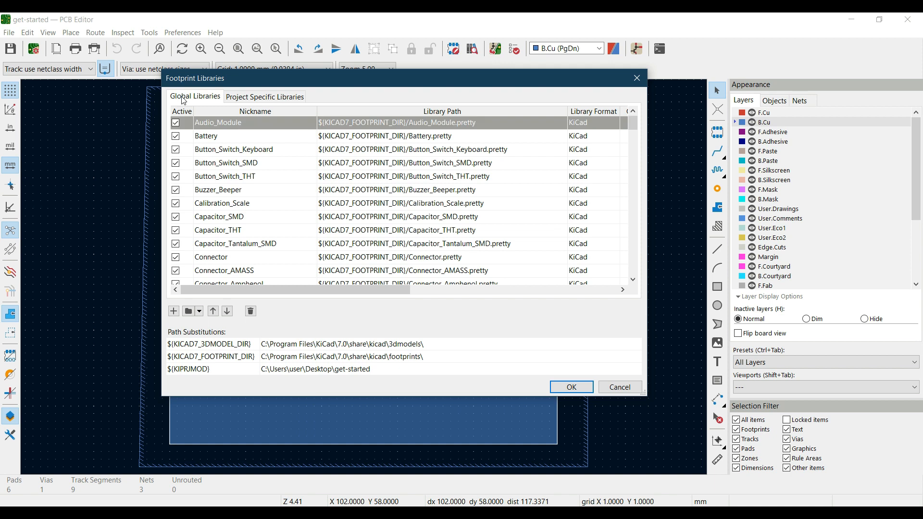
click(239, 99)
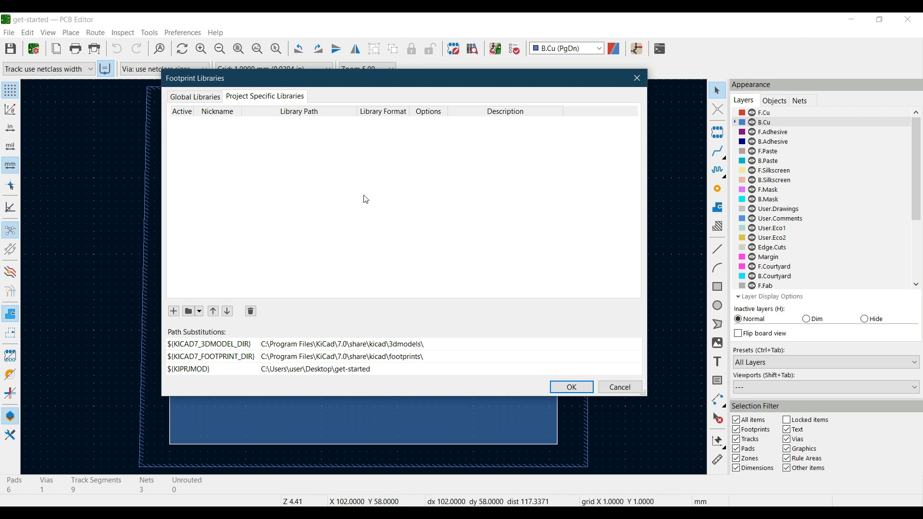
click(637, 79)
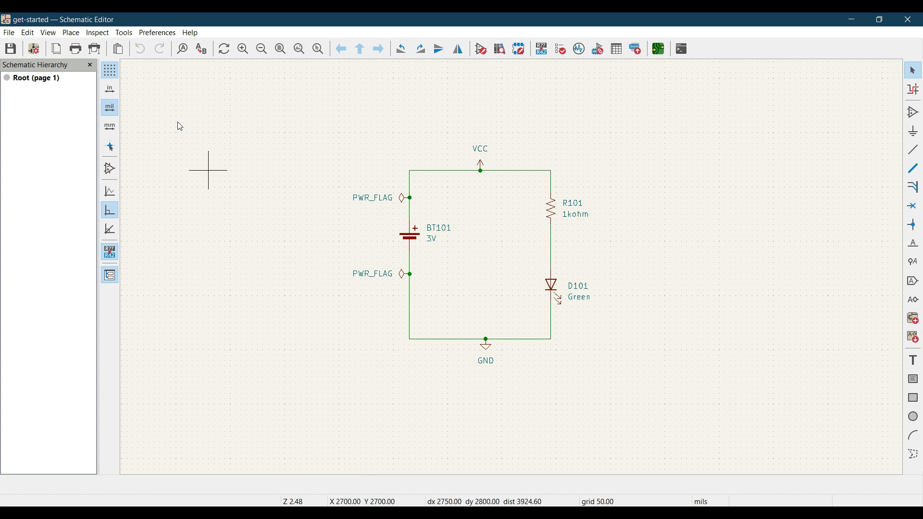
View the global and project-specific symbol libraries in the Schematic Editor's symbol library management dialog.
click(153, 35)
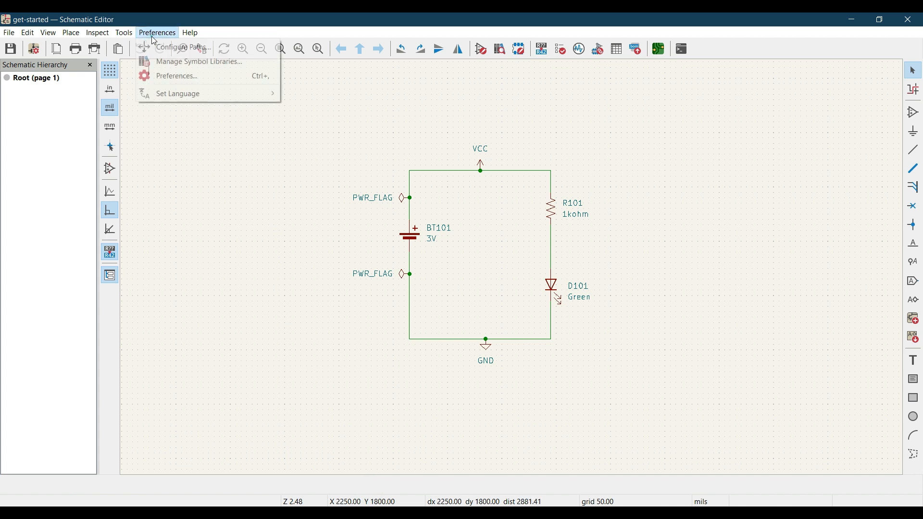
click(168, 62)
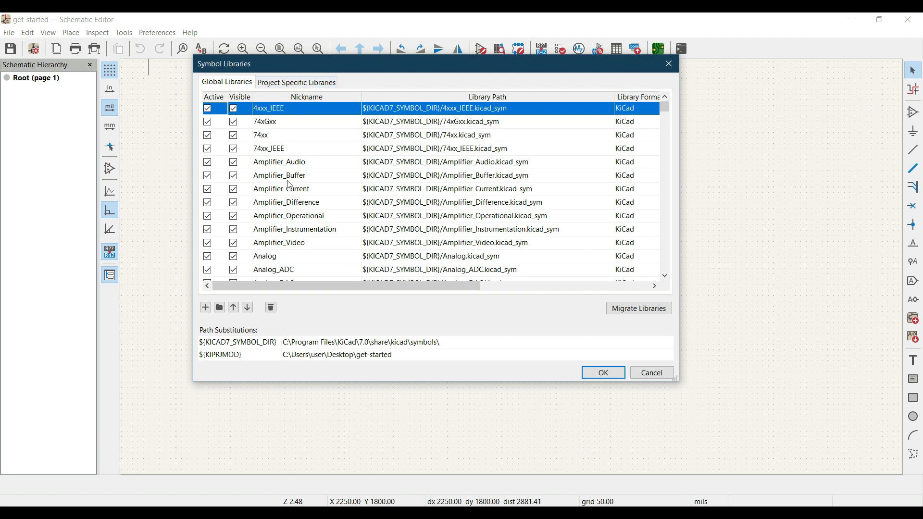
scroll(294, 194, down, 4)
scroll(294, 194, up, 4)
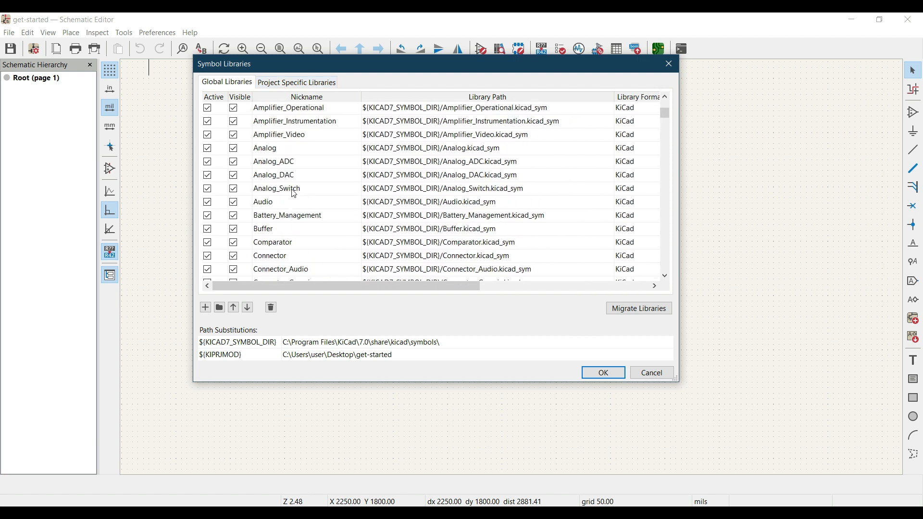
click(297, 83)
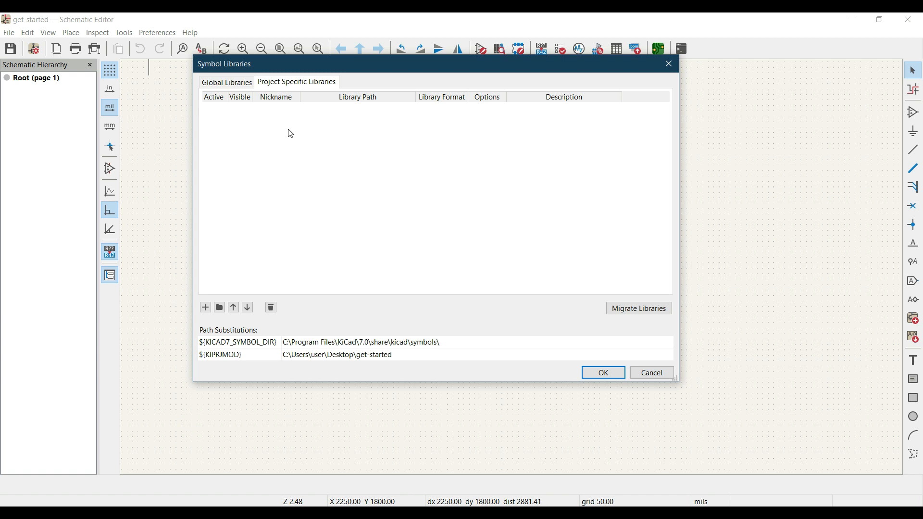
click(234, 83)
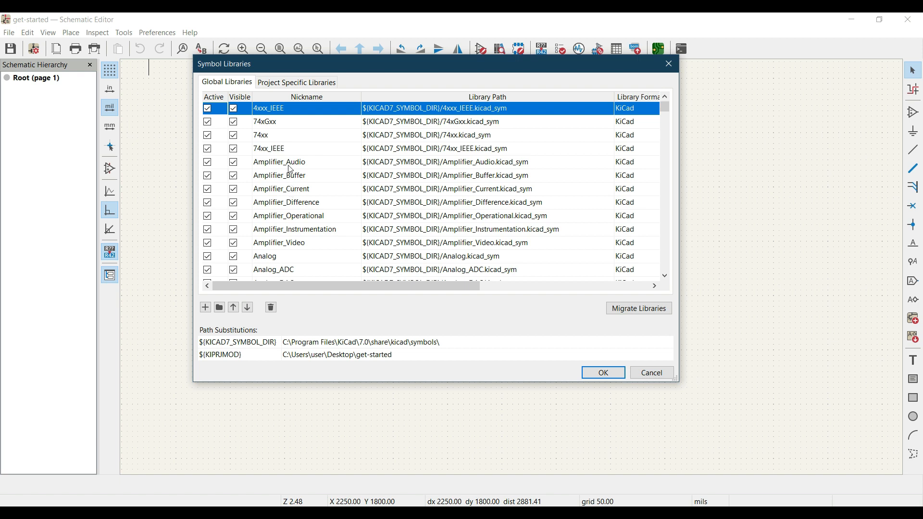
click(290, 83)
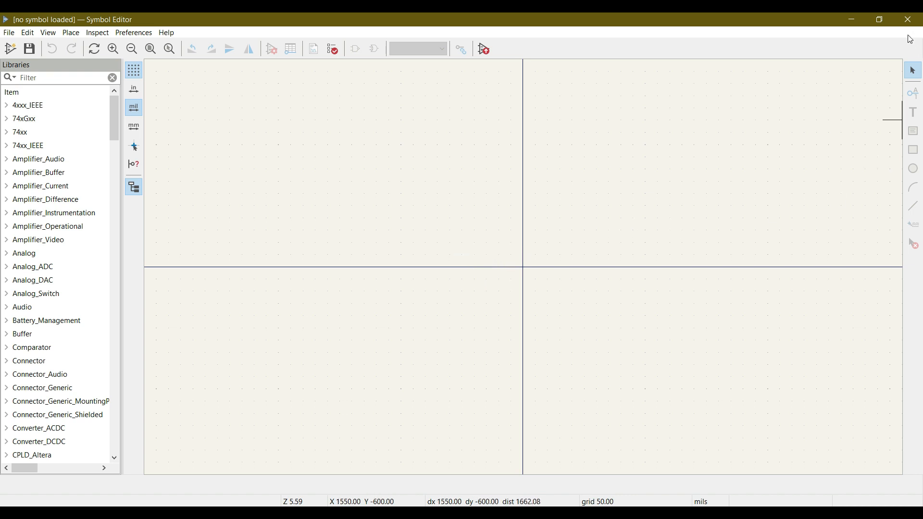
Close the Symbol Editor and open the existing get-started project from the get-started folder on the Desktop.
click(909, 21)
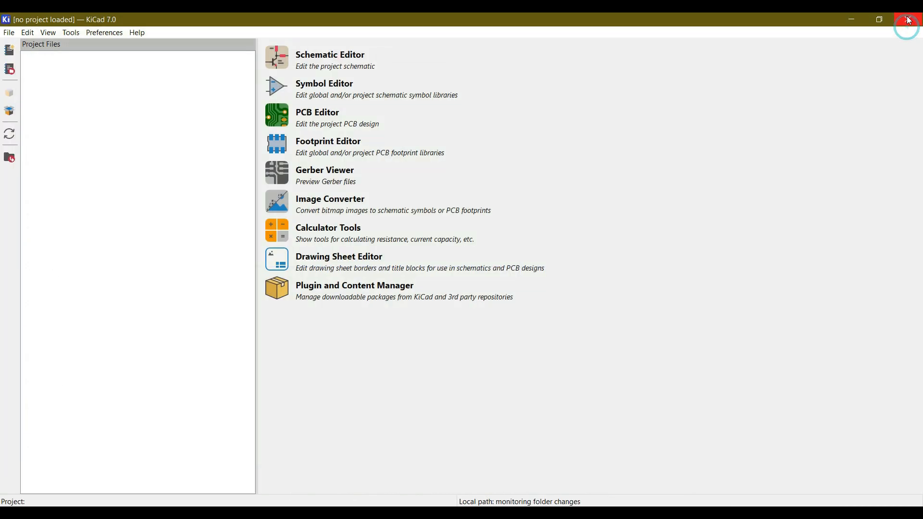
click(10, 34)
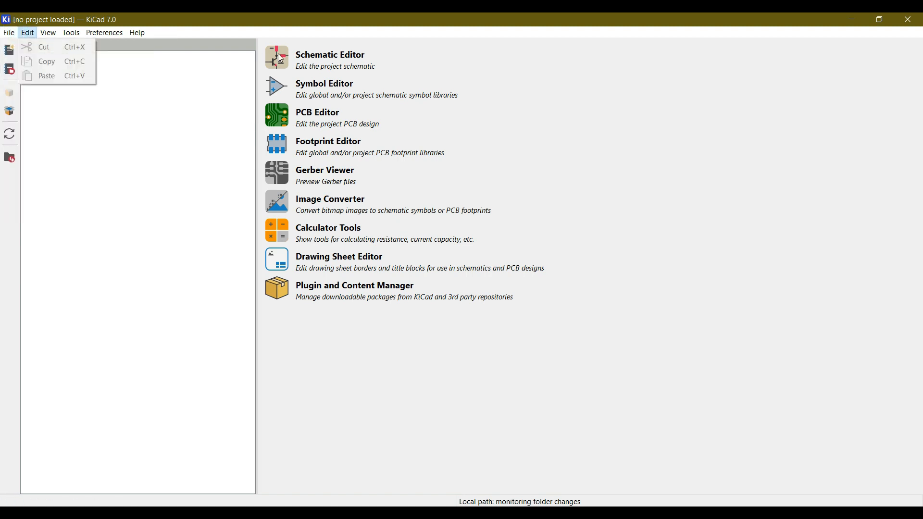
click(169, 124)
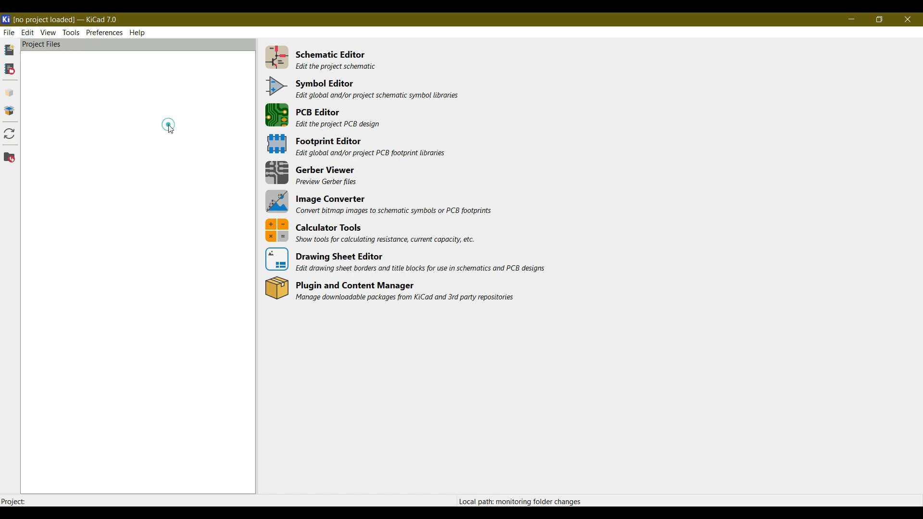
click(9, 34)
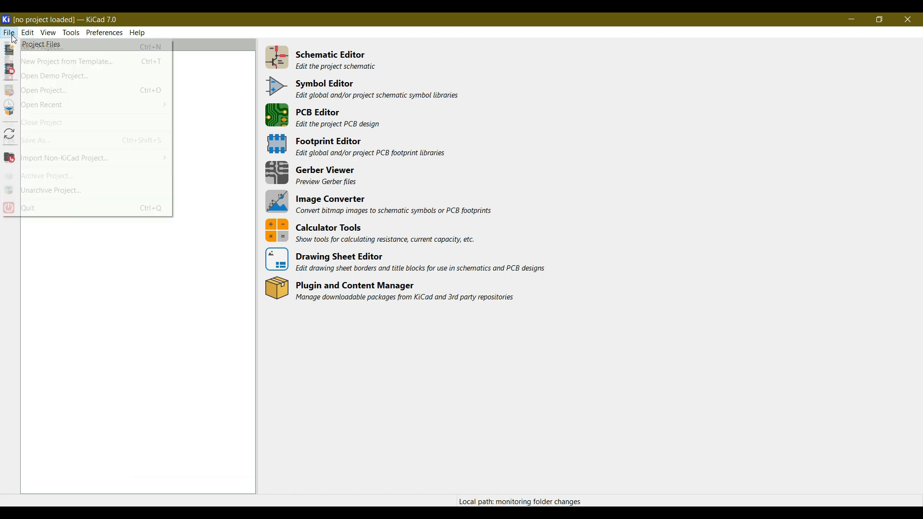
click(55, 92)
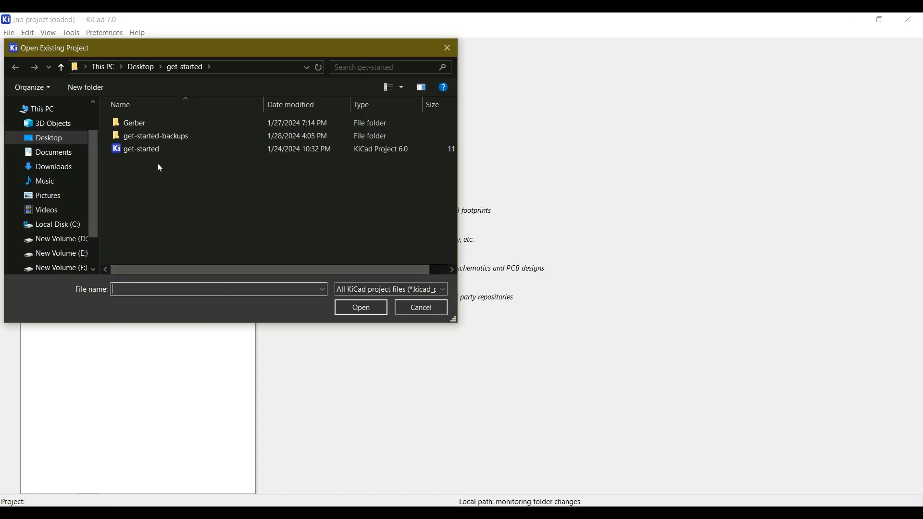
click(146, 155)
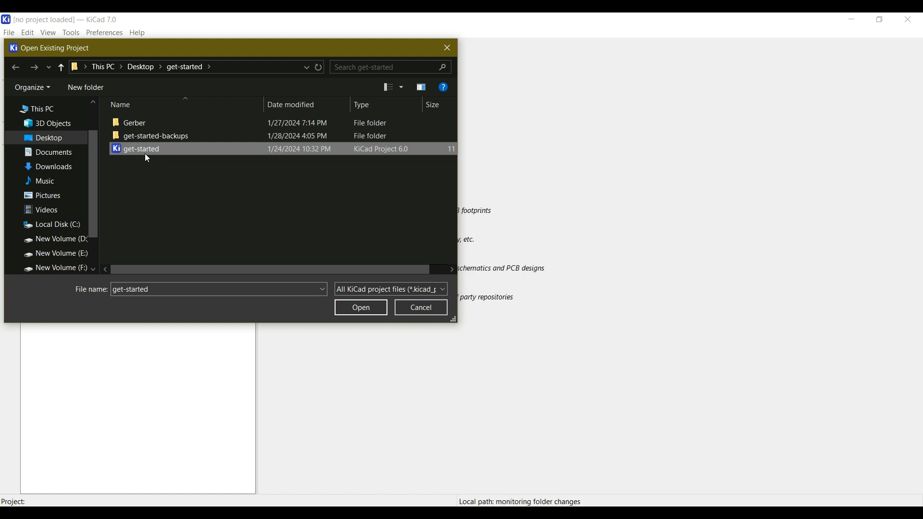
double_click(147, 156)
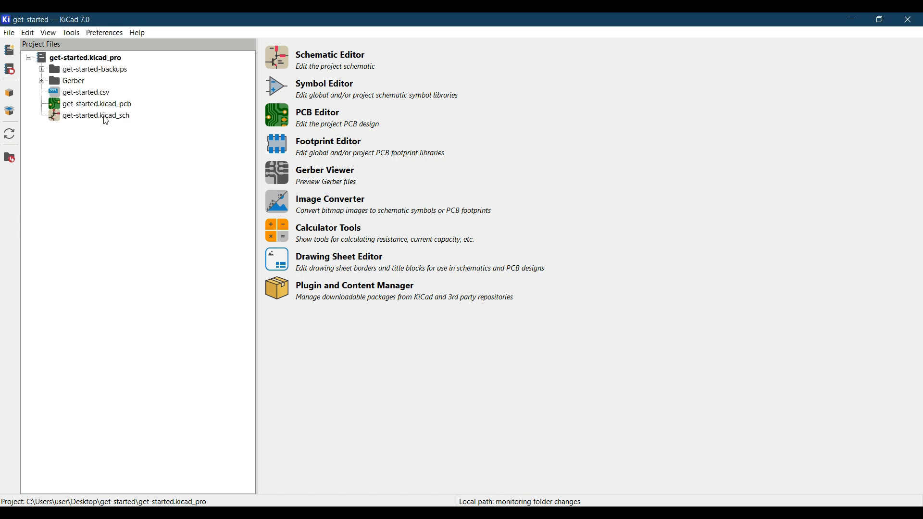
Open get-started.kicad_sch, view the Symbol Editor launched from the schematic, and close both editors.
double_click(106, 117)
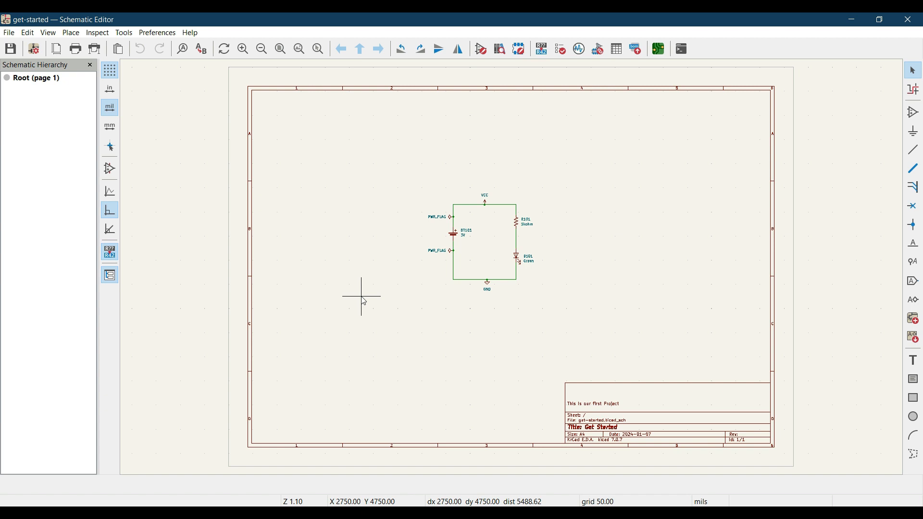
click(485, 50)
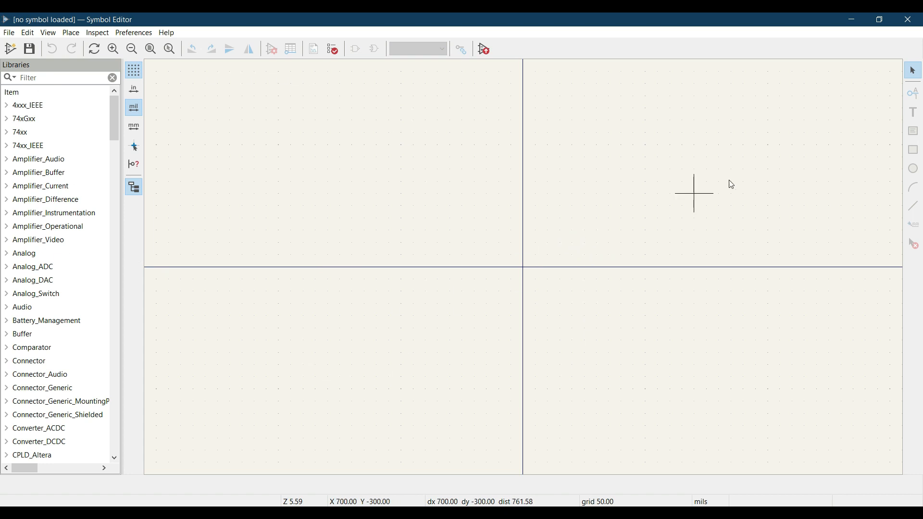
click(908, 21)
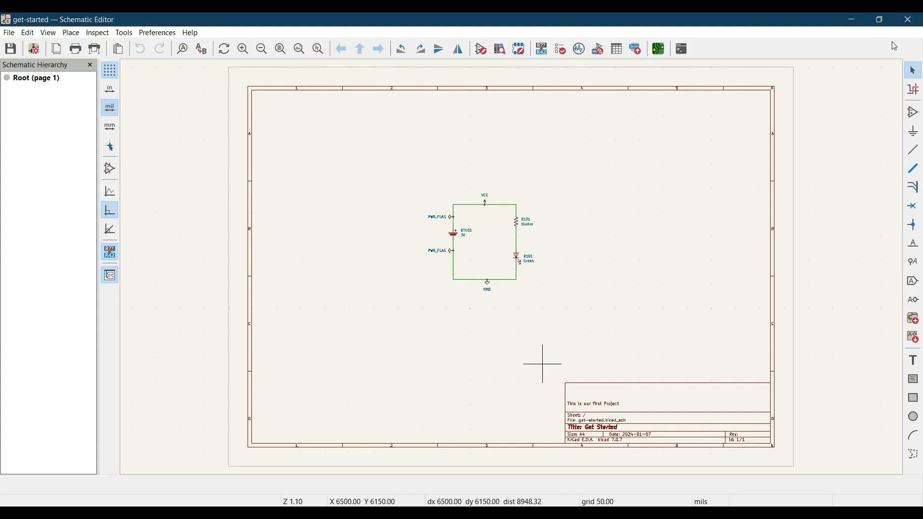
click(907, 21)
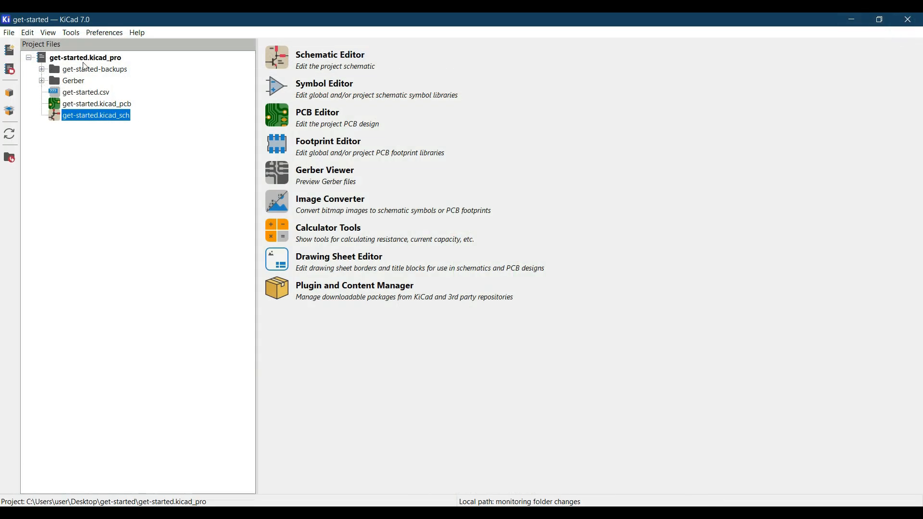
Close the get-started project and open the Symbol Editor with no project loaded.
click(9, 32)
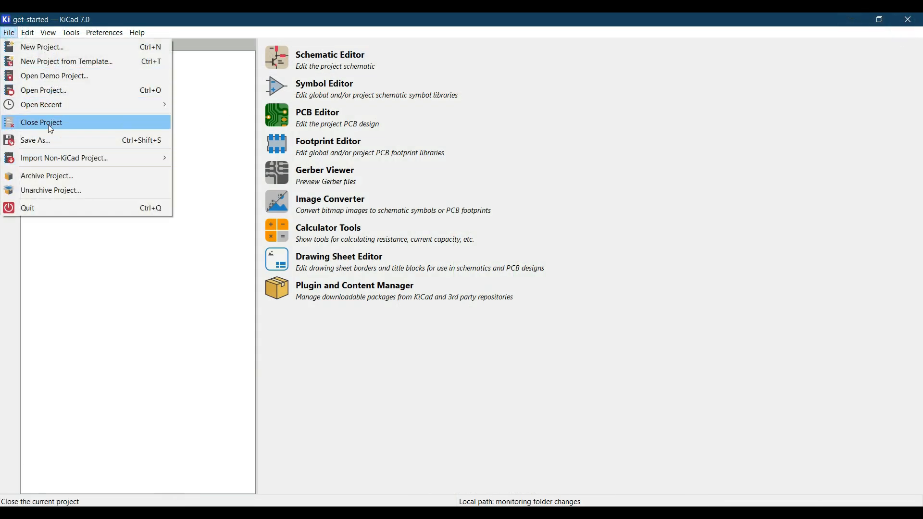
click(48, 123)
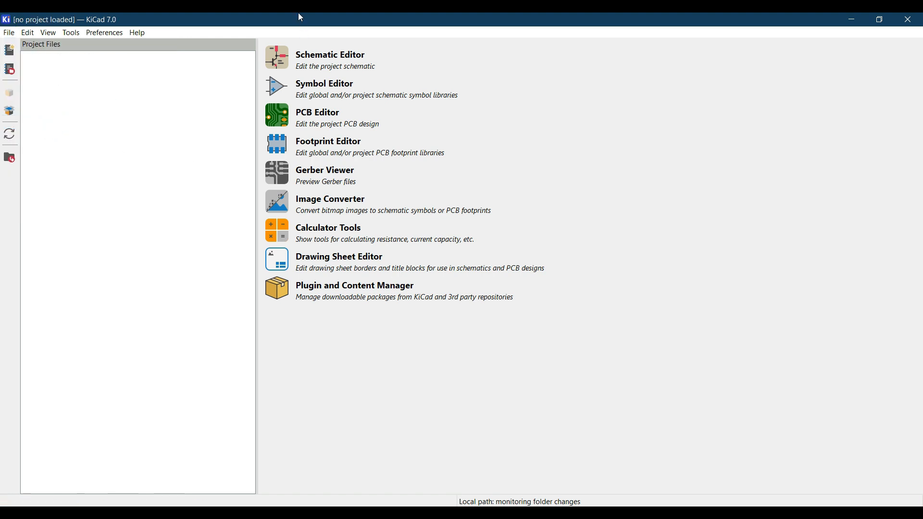
click(276, 83)
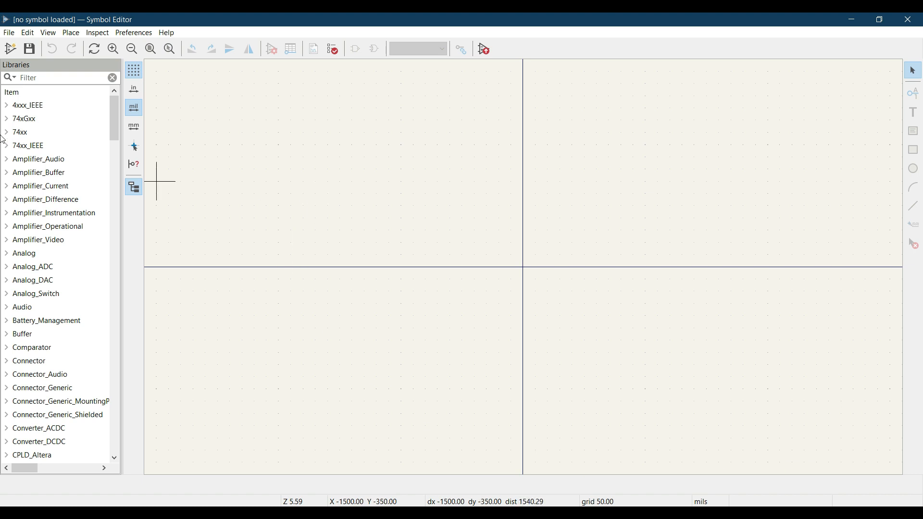
Look through the list of symbol libraries in the Symbol Editor and return to its beginning.
click(36, 172)
scroll(36, 172, down, 20)
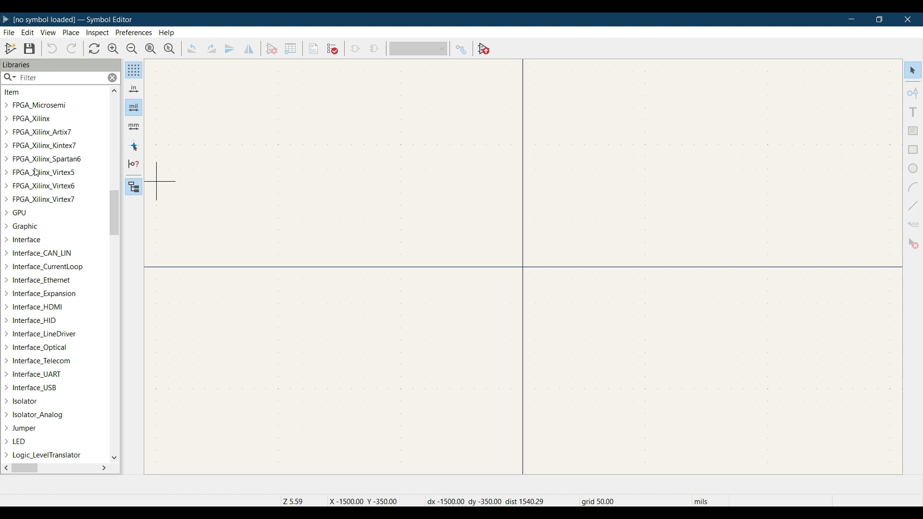
scroll(36, 172, down, 20)
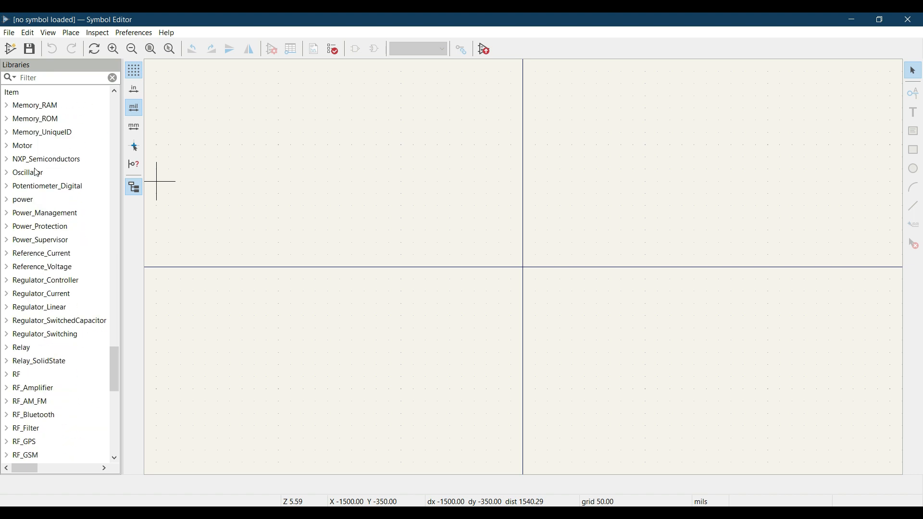
scroll(36, 173, down, 2)
scroll(48, 289, up, 20)
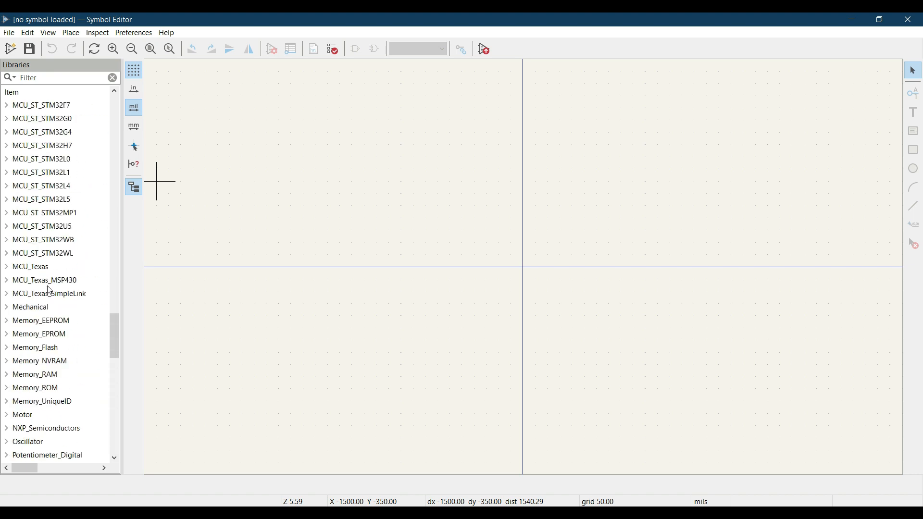
scroll(49, 291, up, 20)
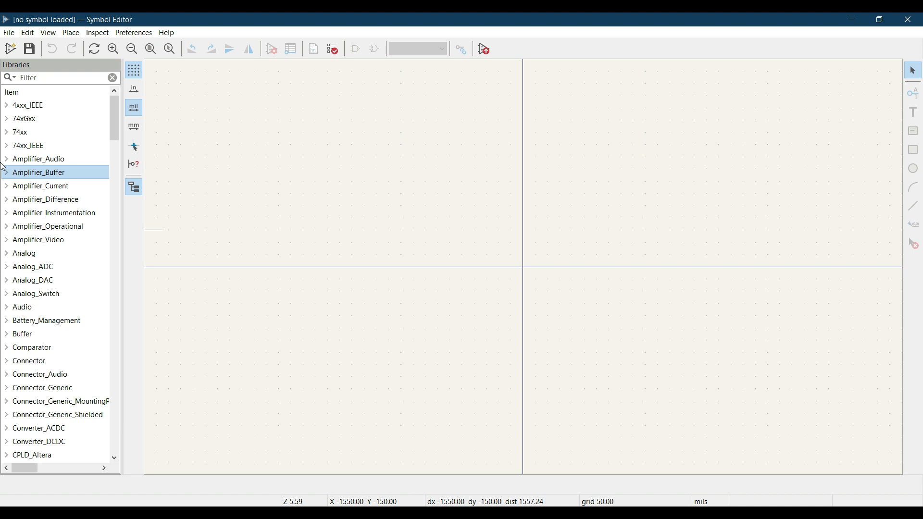
Create a new symbol library named Get_Started in the Documents\KiCad\7.0\symbols folder.
click(10, 33)
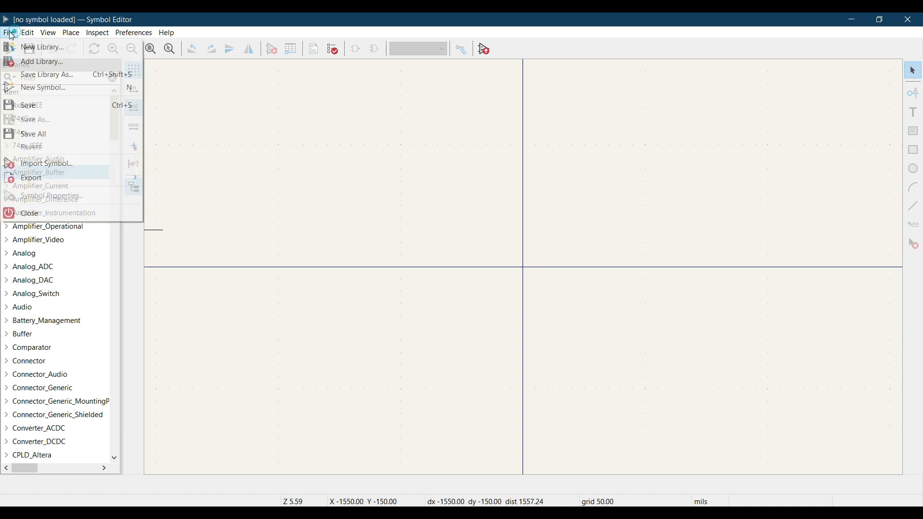
click(26, 48)
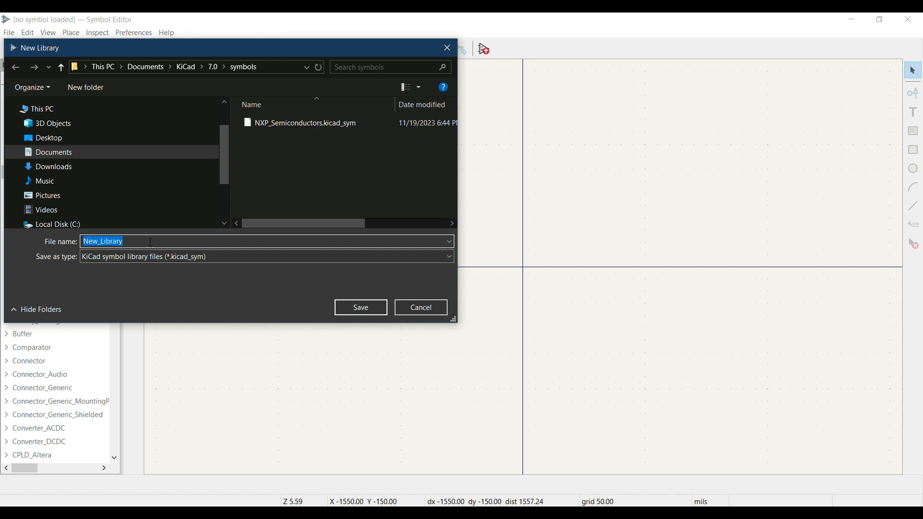
key(BackSpace)
text(GE)
key(BackSpace)
text(ert)
key(BackSpace)
text(_Started)
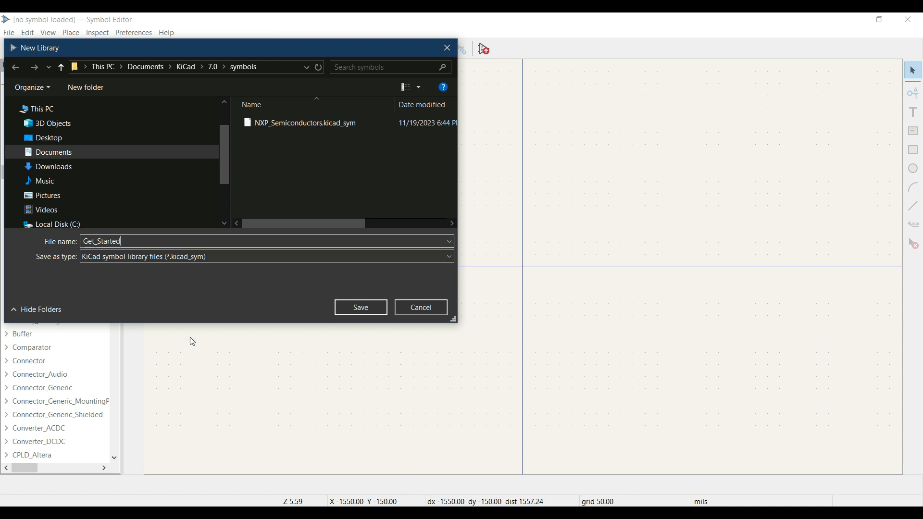
click(369, 304)
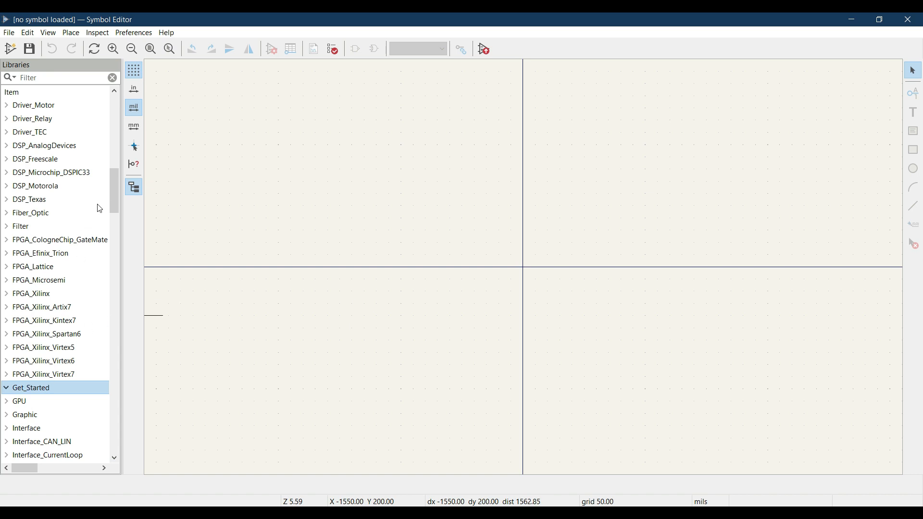
Look at the contents of the new Get_Started library and compare them with the symbols in FPGA_Xilinx_Virtex7.
drag(111, 182, 111, 205)
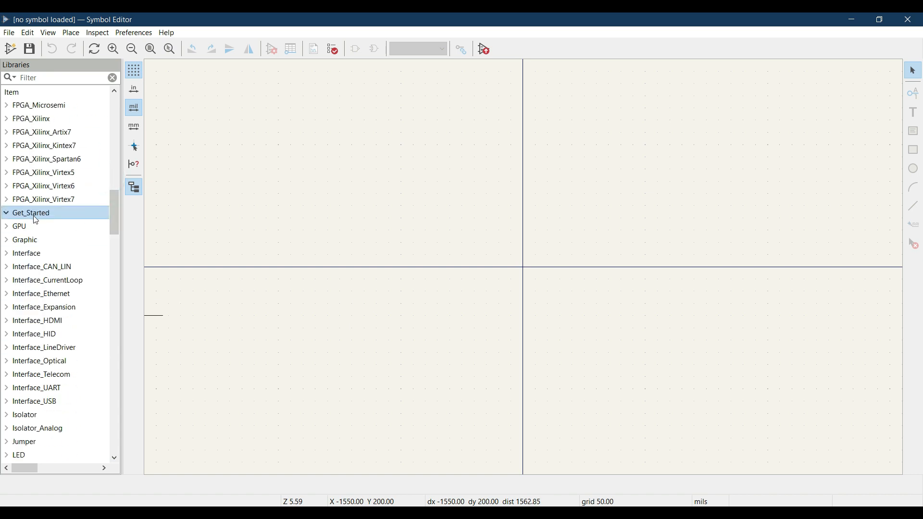
click(7, 217)
click(7, 216)
click(7, 201)
click(46, 217)
click(54, 240)
click(61, 293)
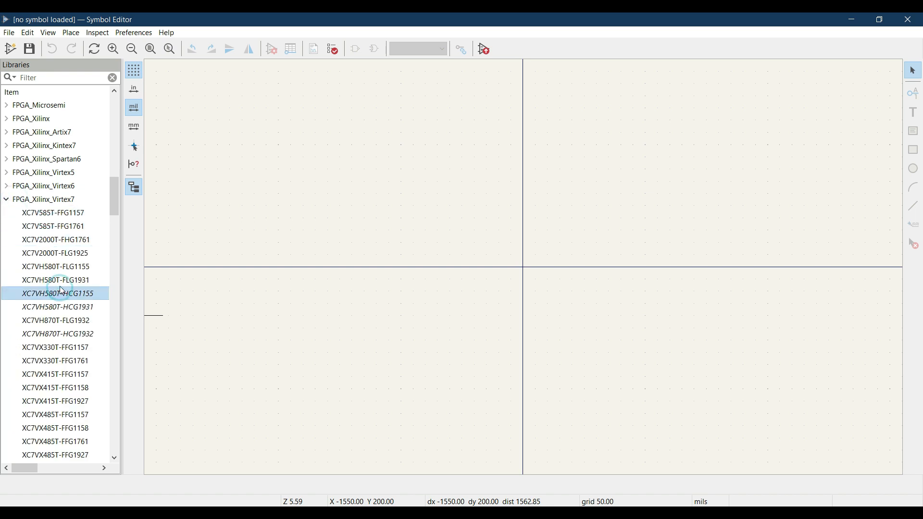
click(5, 201)
click(6, 215)
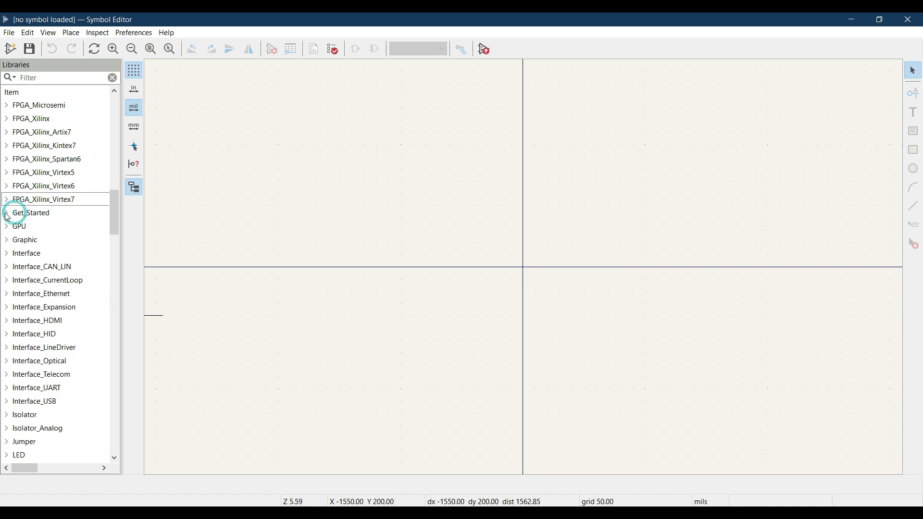
Pin the Get_Started library and start a new symbol in it.
click(32, 216)
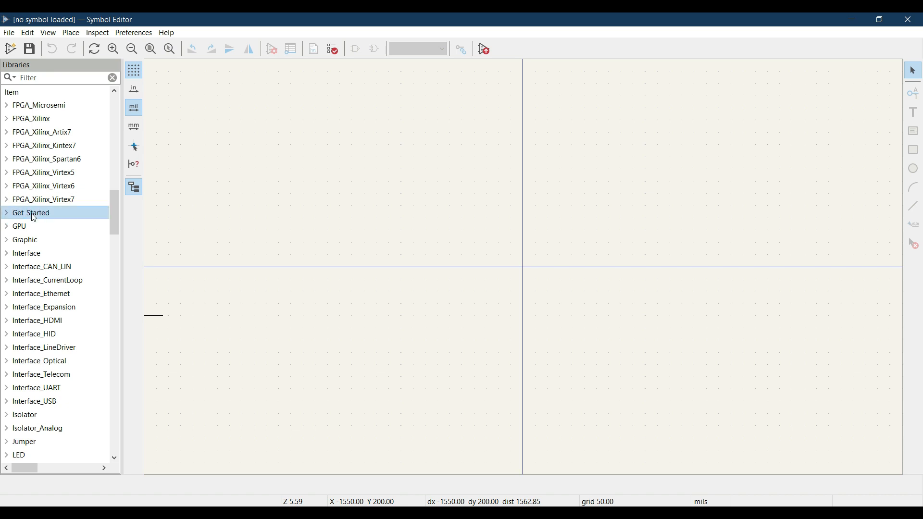
right_click(34, 218)
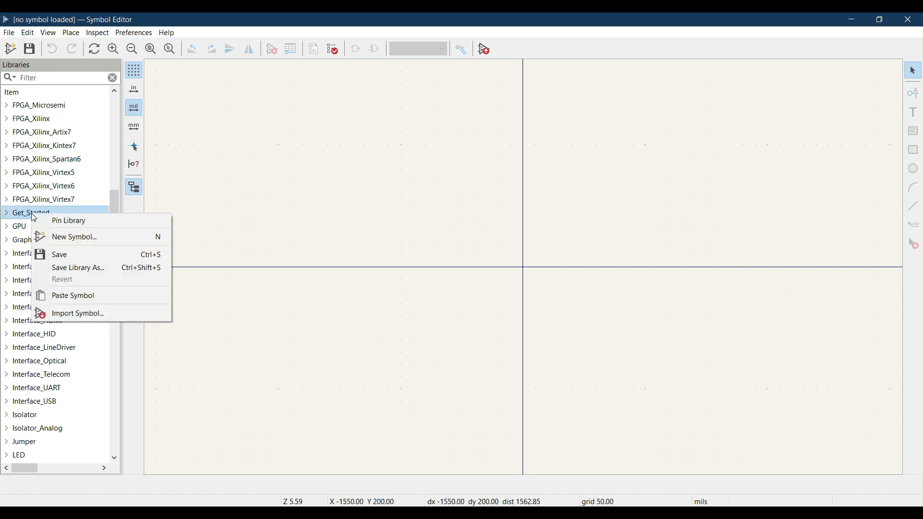
click(61, 223)
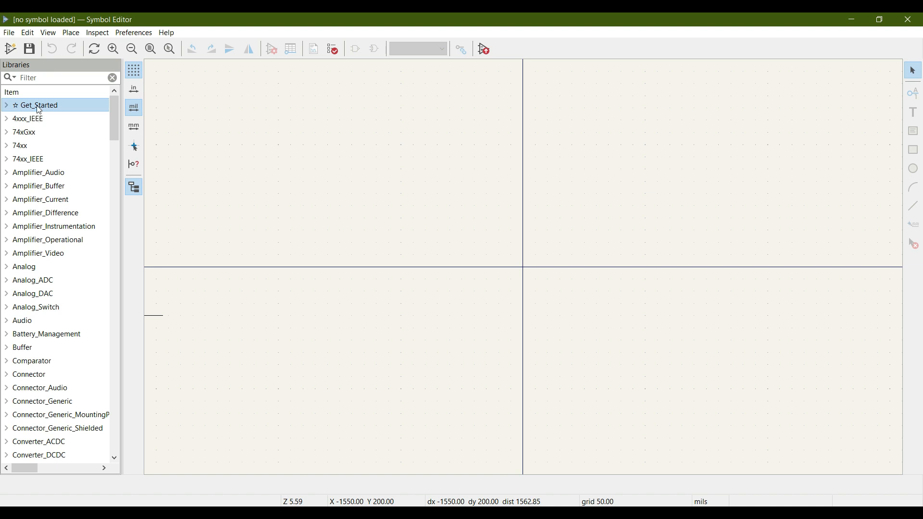
right_click(42, 103)
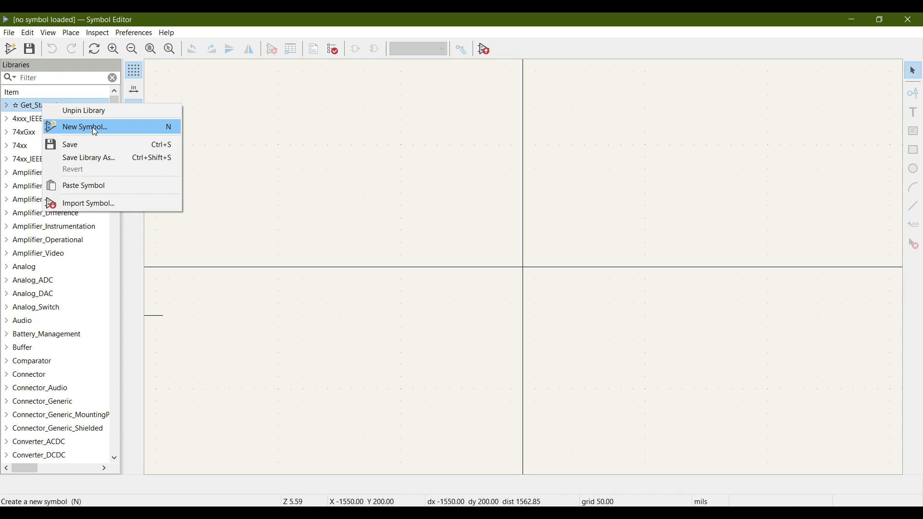
click(93, 127)
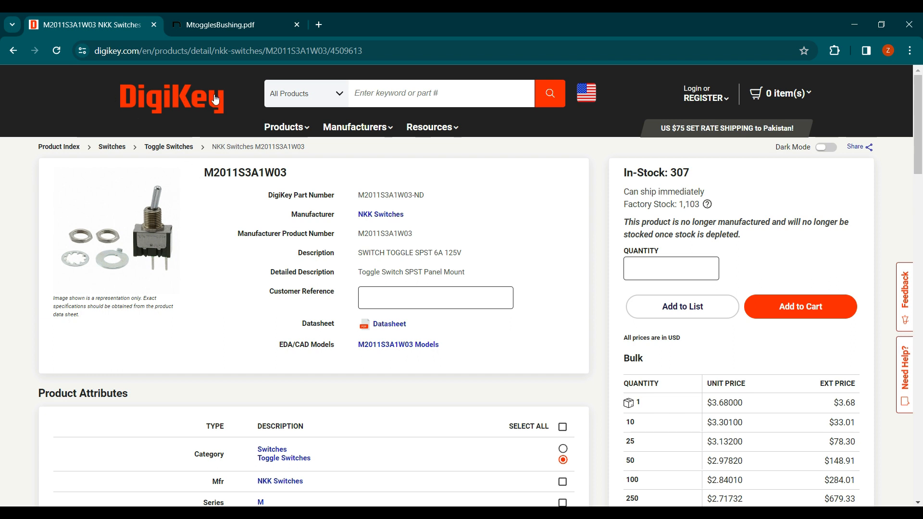
In the browser, examine the M2011S3A1W03 product page on DigiKey and the M2011 terminals and schematic in MtogglesBushing.pdf.
drag(356, 234, 418, 241)
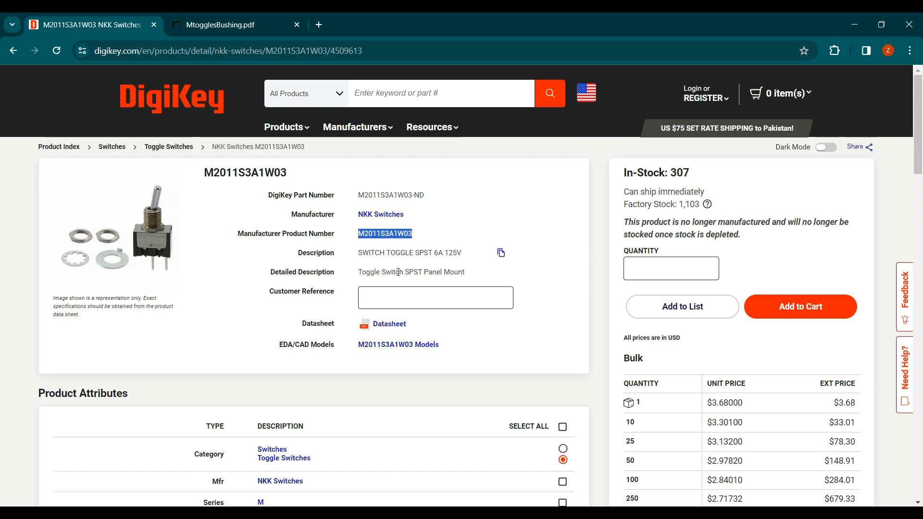
right_click(387, 325)
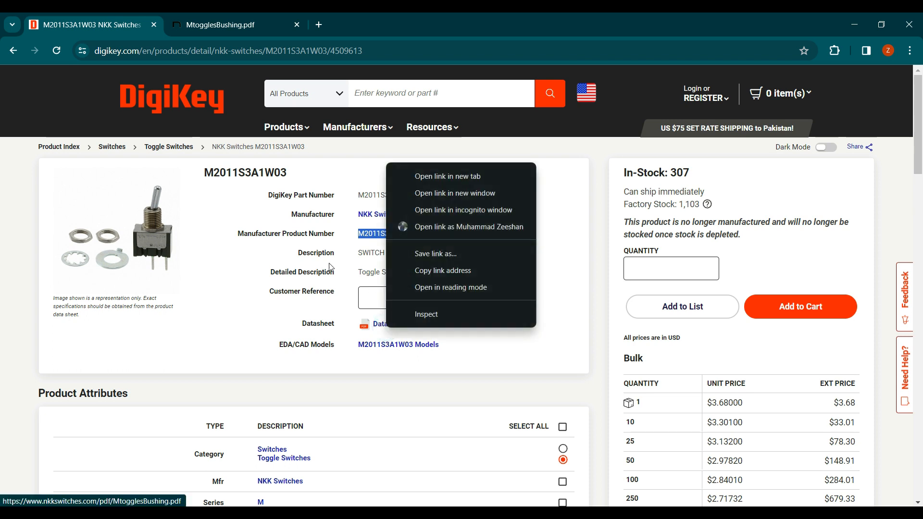
click(247, 342)
click(218, 16)
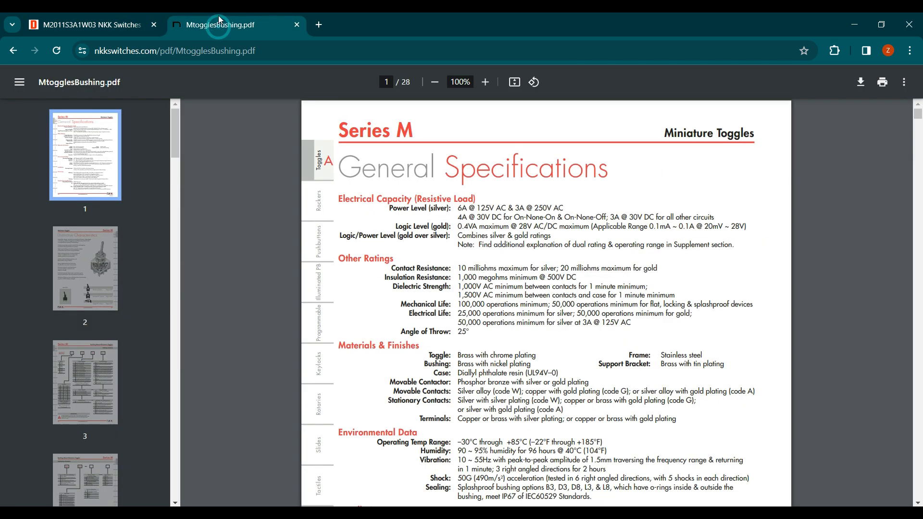
scroll(414, 313, down, 20)
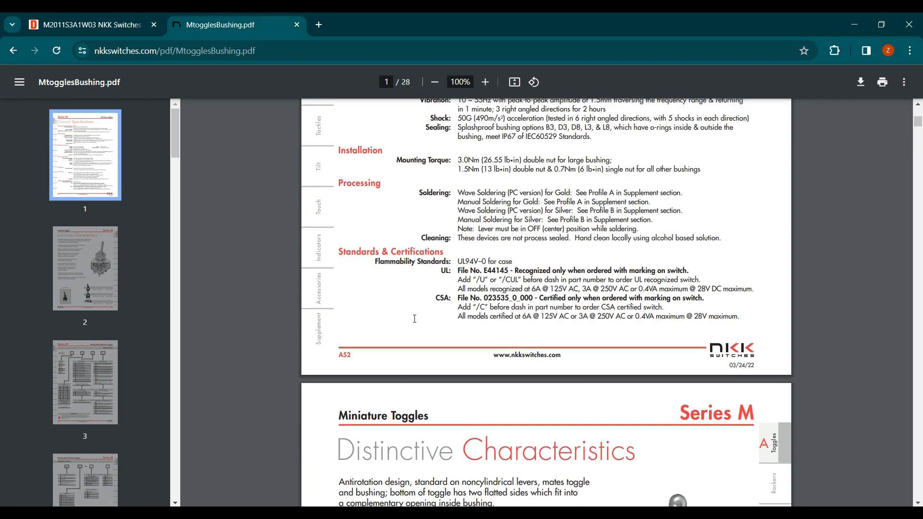
scroll(415, 319, down, 20)
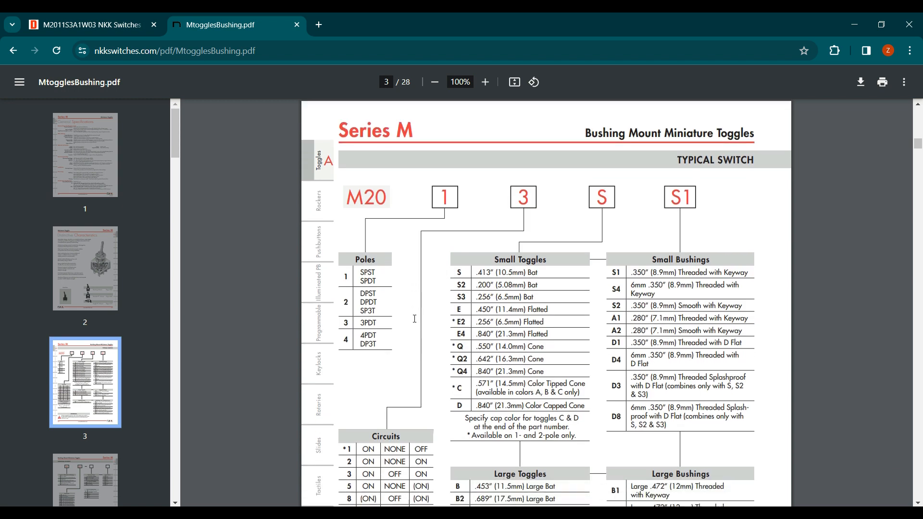
scroll(415, 319, down, 5)
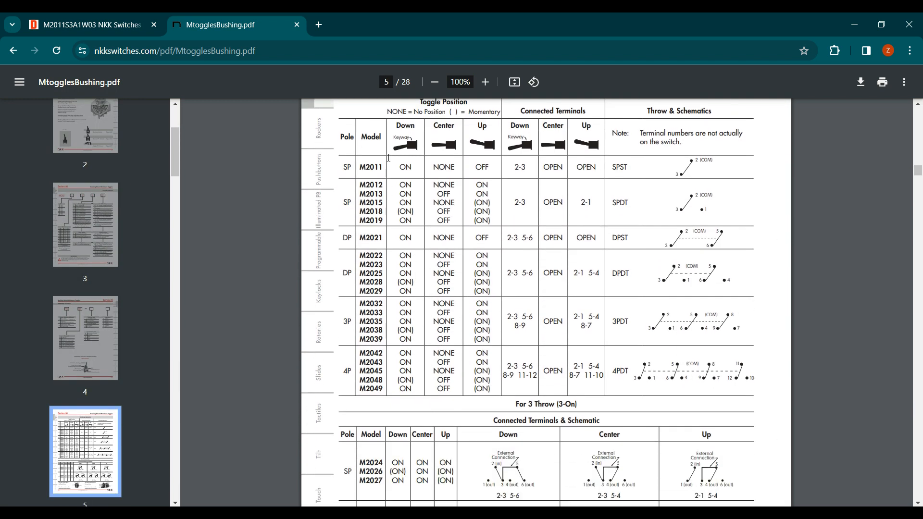
drag(360, 168, 384, 167)
drag(676, 172, 709, 161)
click(702, 169)
click(116, 25)
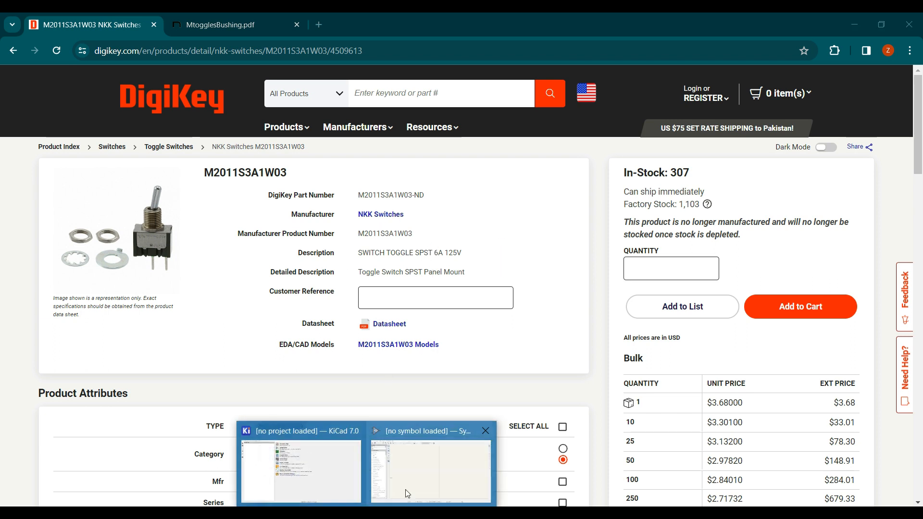
Switch back to the Symbol Editor and enter SPST_Switch_NKK as the new symbol's name.
click(406, 491)
click(485, 176)
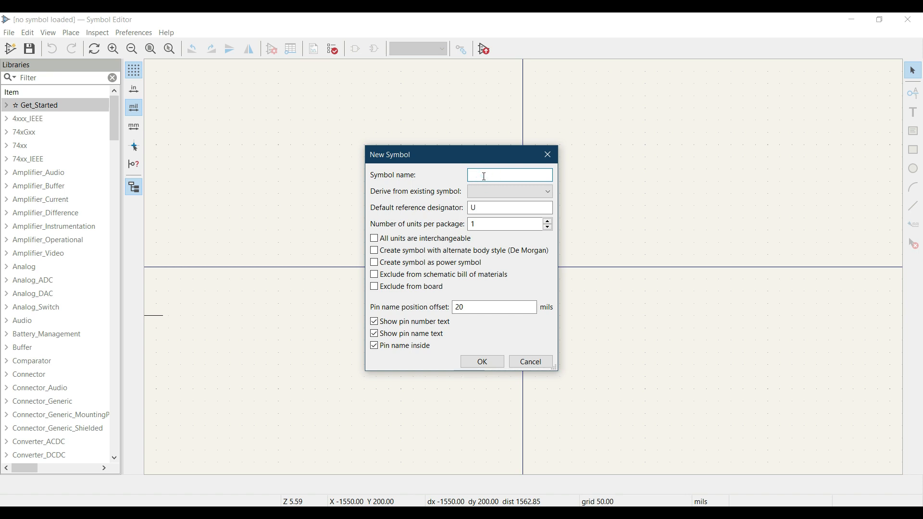
text(S)
text(PST_Switch_NKK)
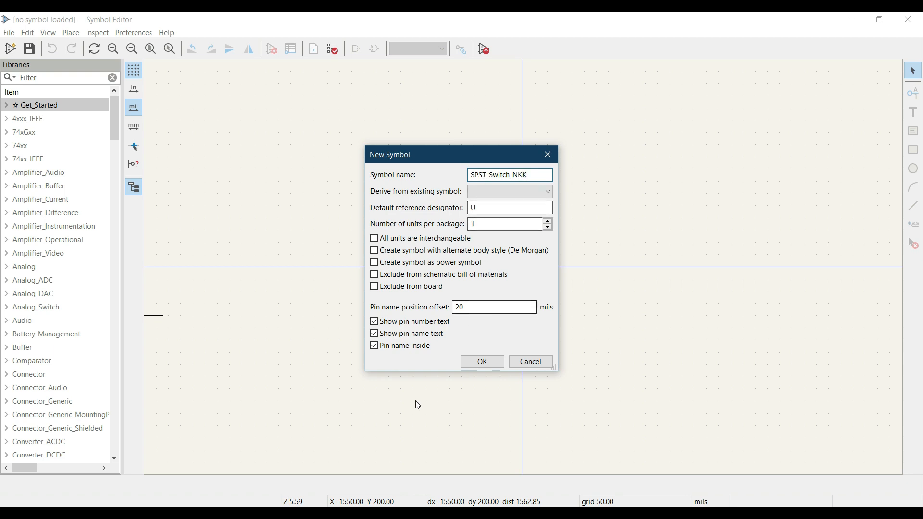
Copy the manufacturer product number M2011S3A1W03 from the DigiKey page and append it to the symbol name after an underscore.
key(alt+Tab)
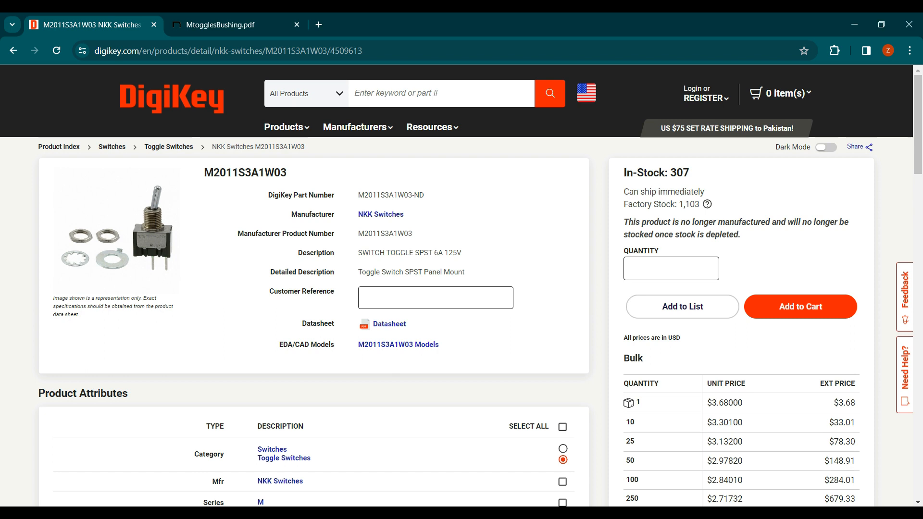
click(501, 234)
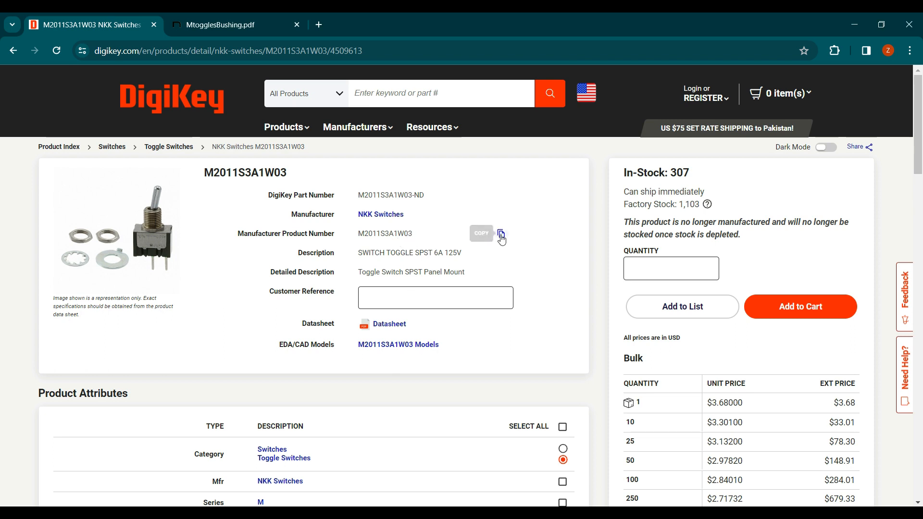
key(alt+Tab)
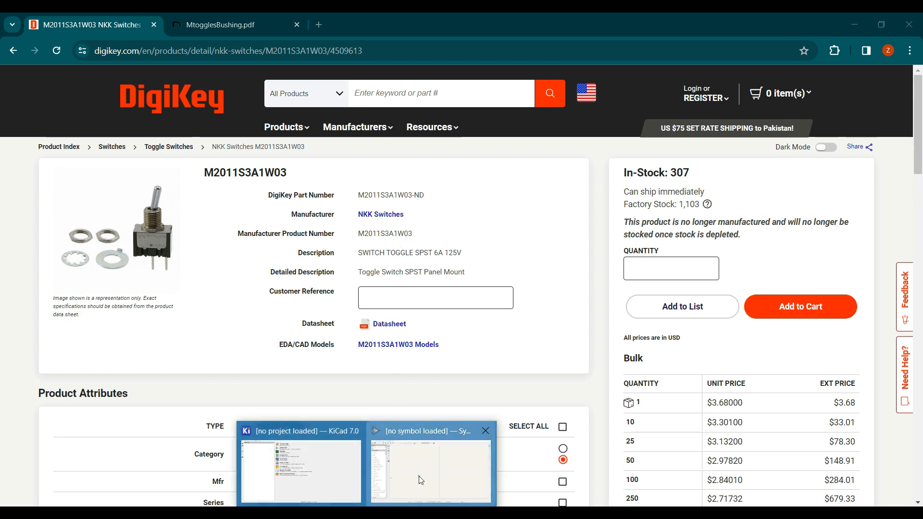
click(535, 175)
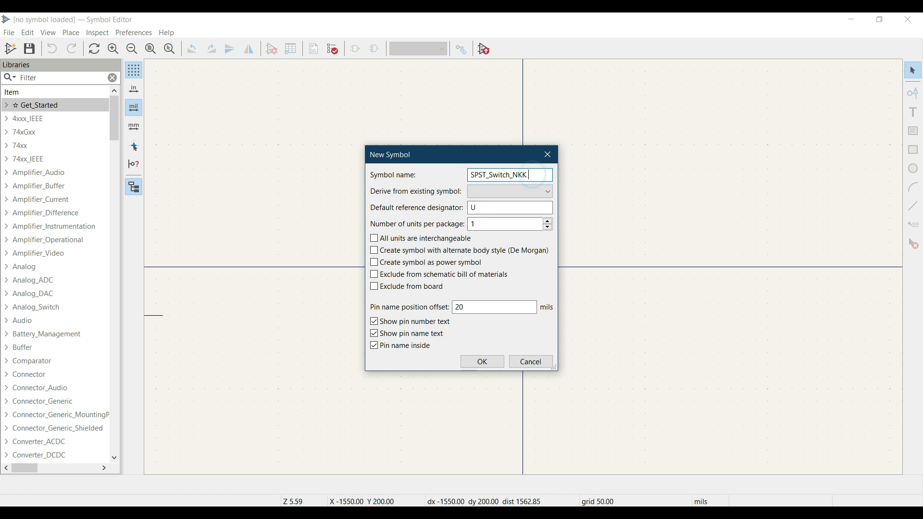
text(_)
key(ctrl+v)
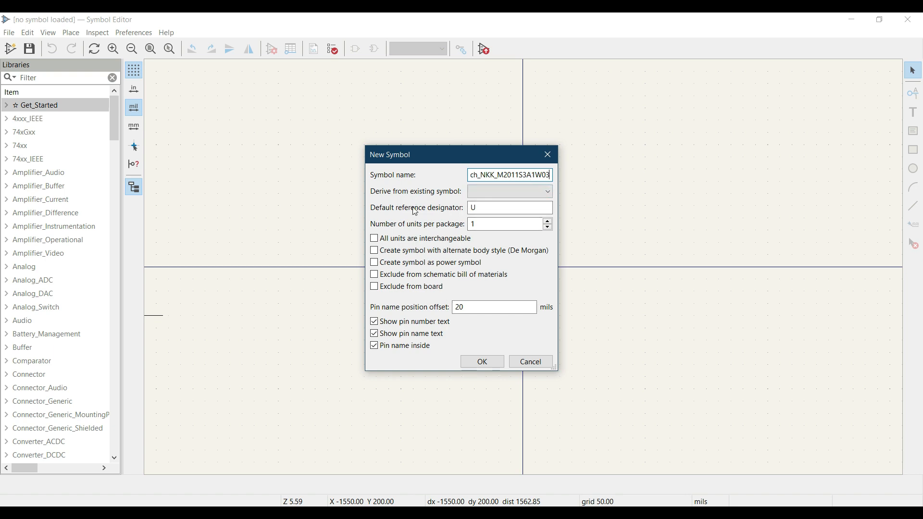
Set the default reference designator to SW, keep 1 unit per package, and create the symbol.
click(504, 191)
click(504, 191)
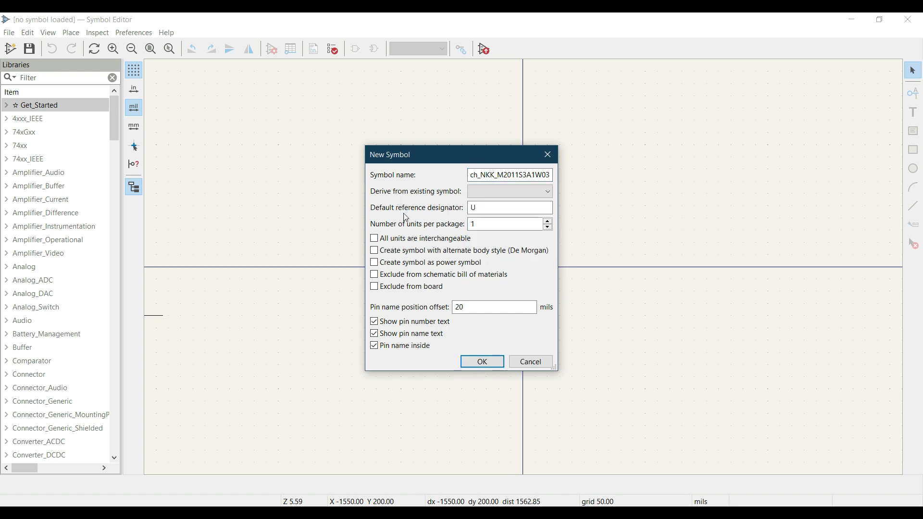
click(538, 203)
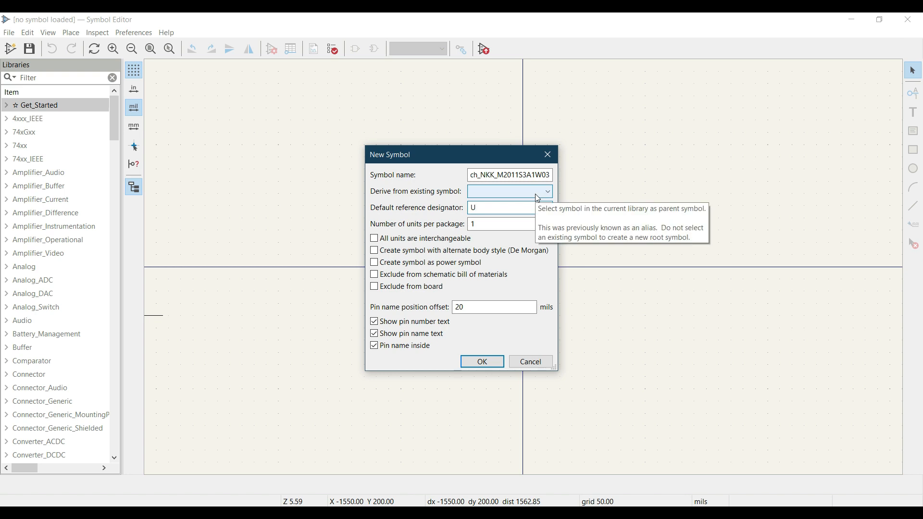
text(SW)
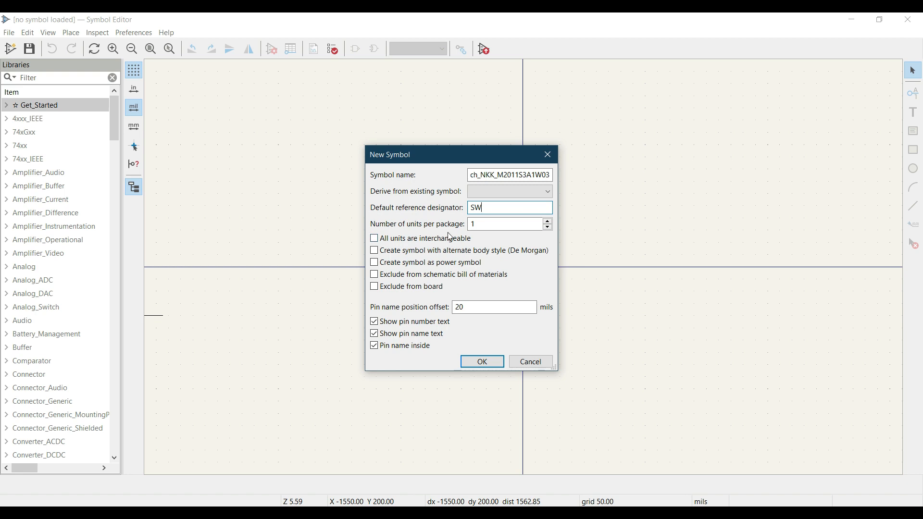
click(490, 226)
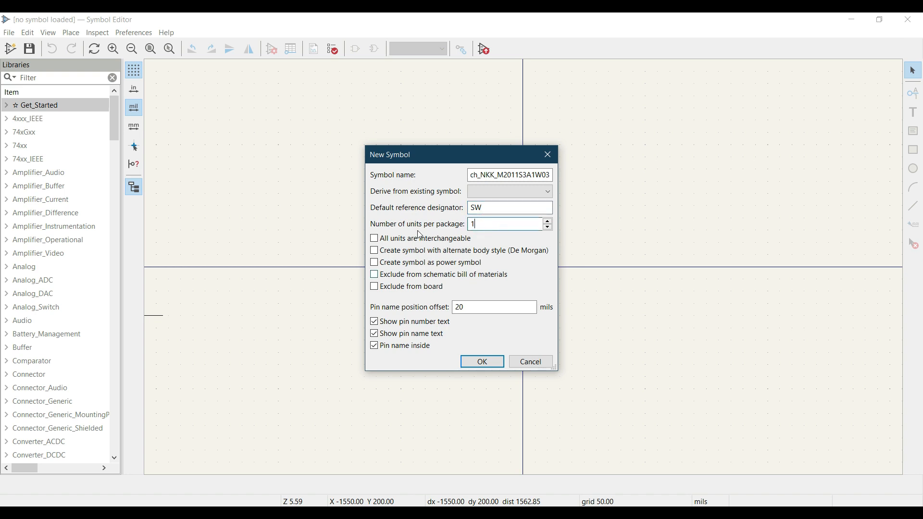
click(482, 363)
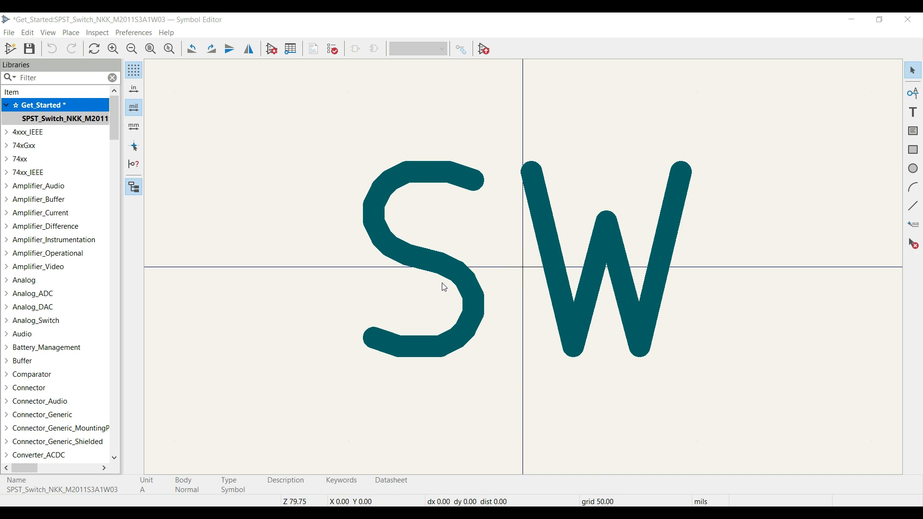
scroll(444, 288, down, 8)
scroll(422, 171, up, 5)
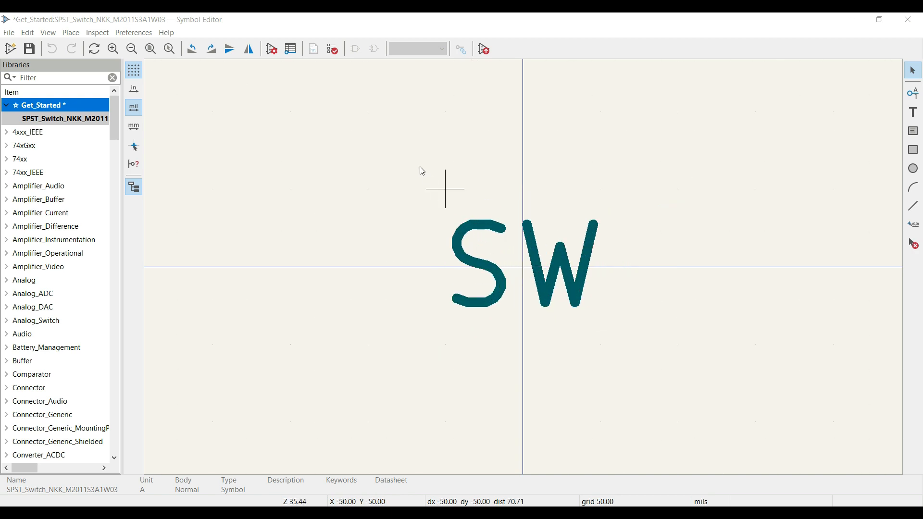
drag(425, 186, 609, 334)
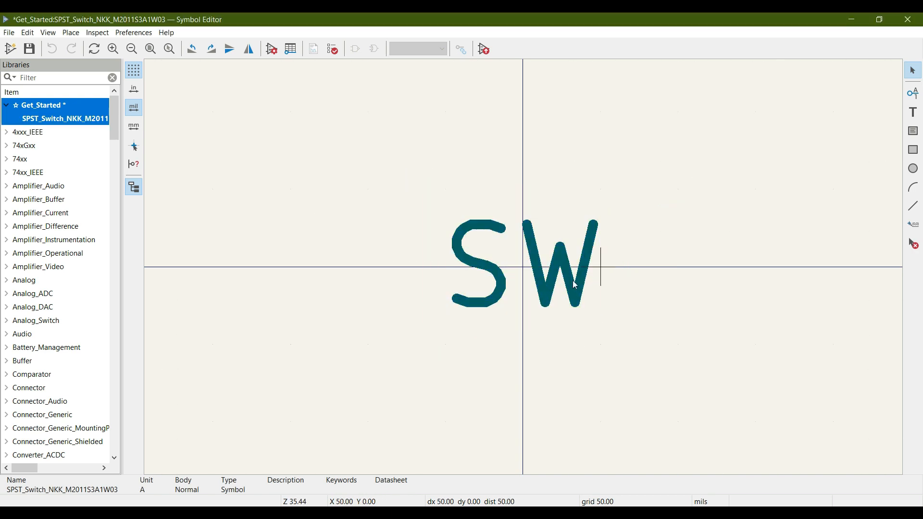
key(m)
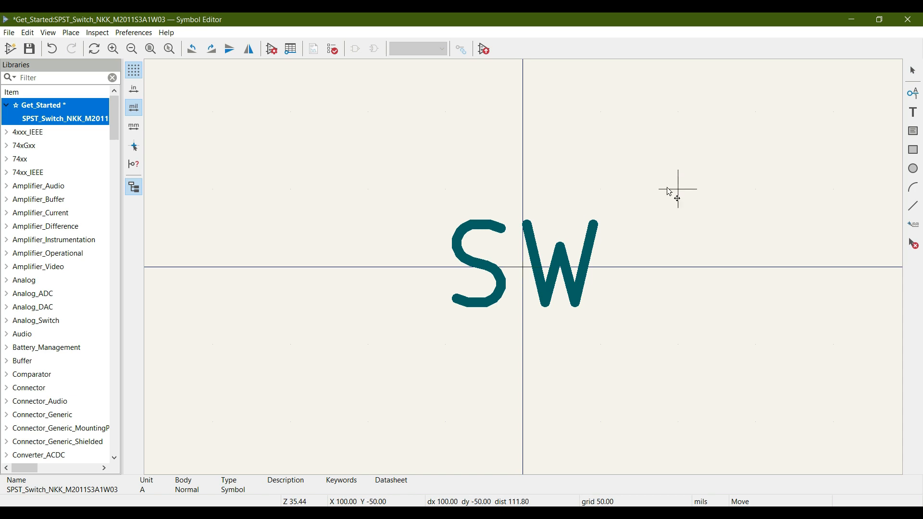
key(Escape)
Move the SW reference text away from the origin to about X 100, Y -100 mils.
click(554, 254)
key(m)
click(670, 132)
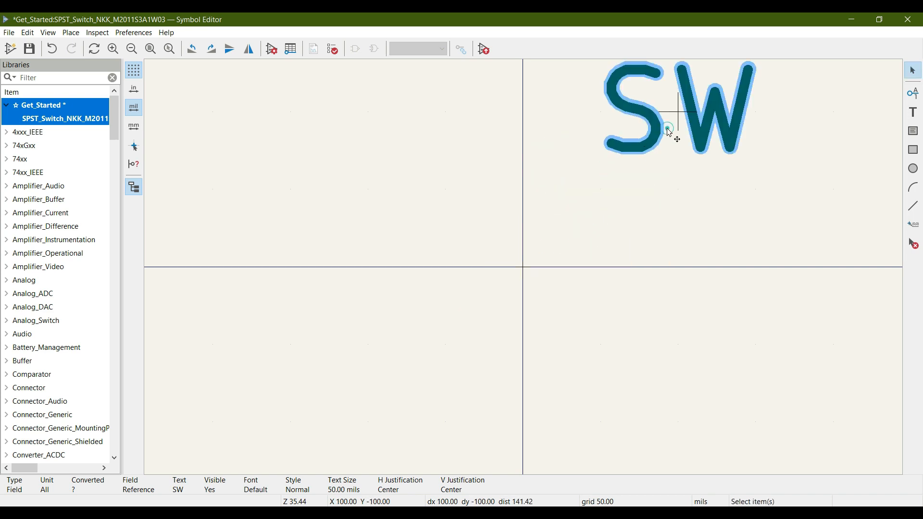
Widen the library tree until the full name of the symbol in Get_Started is readable, and save the symbol.
click(53, 120)
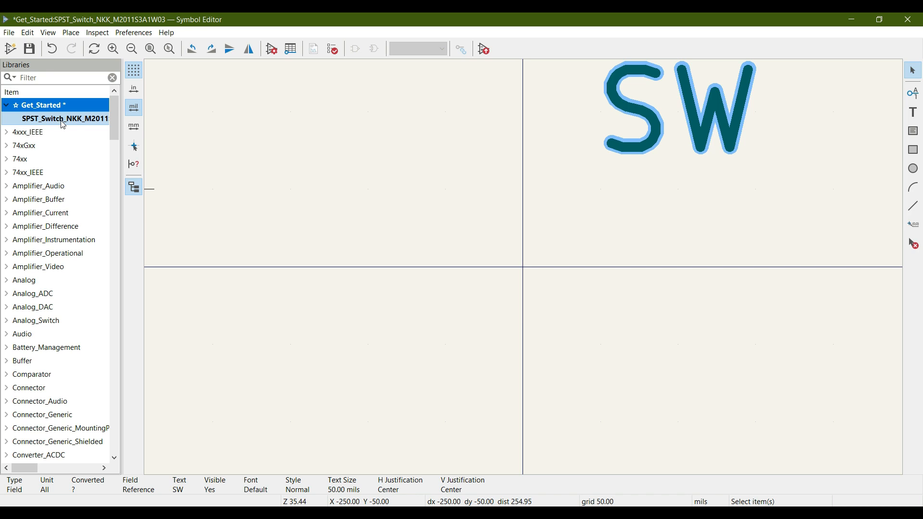
drag(121, 153, 193, 150)
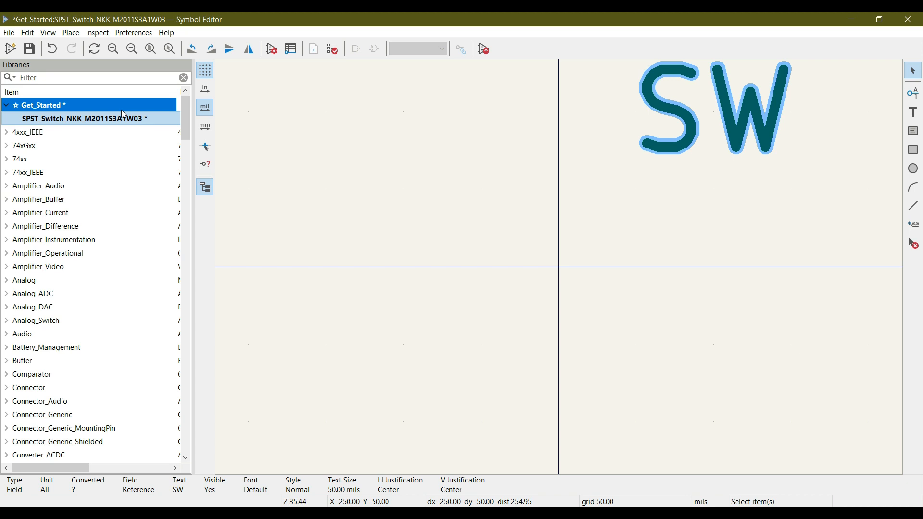
click(29, 49)
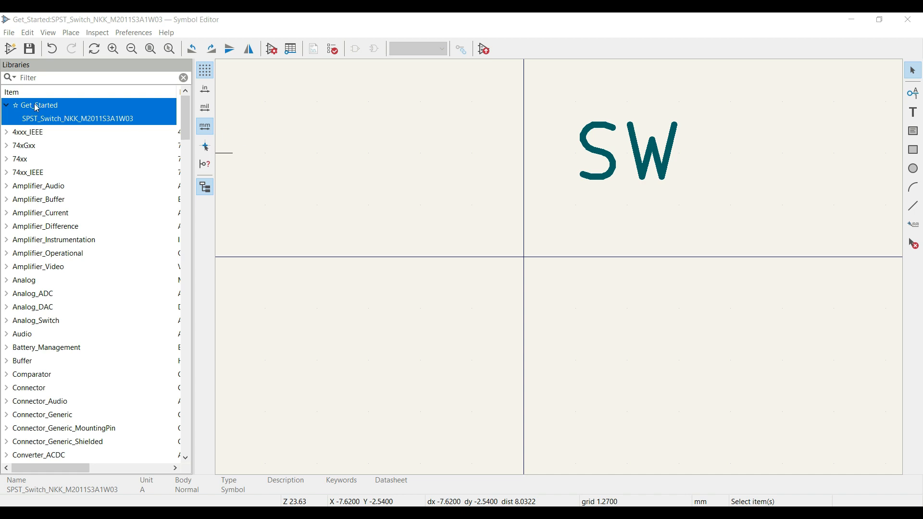
Try mils and inches as the editor units for the switch symbol, and settle on millimetres.
click(63, 117)
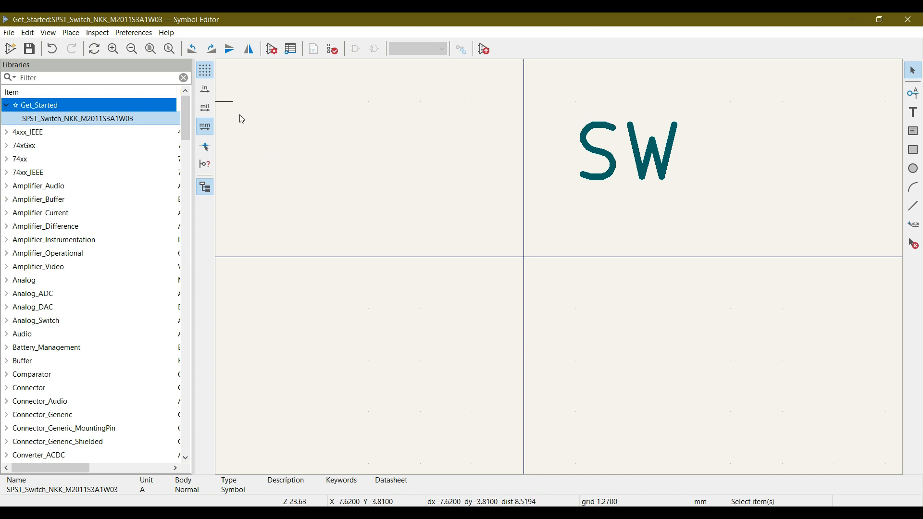
click(205, 108)
click(205, 89)
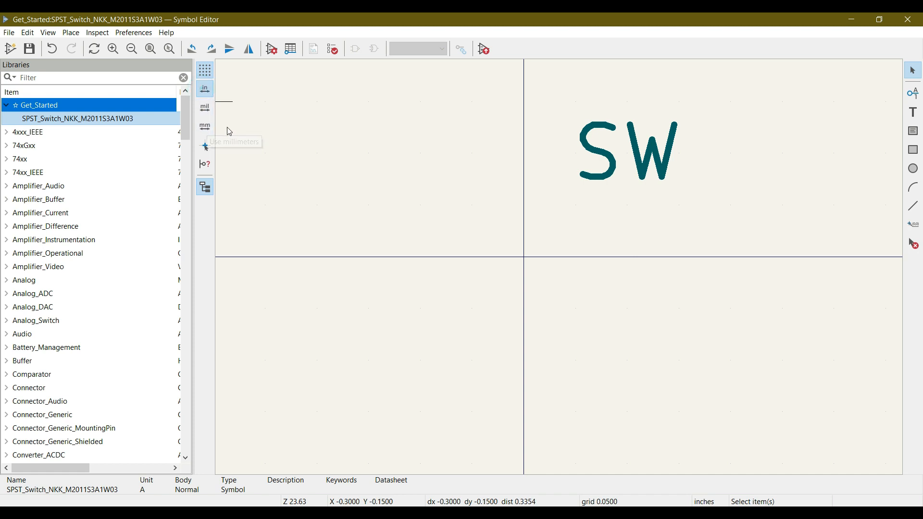
click(209, 130)
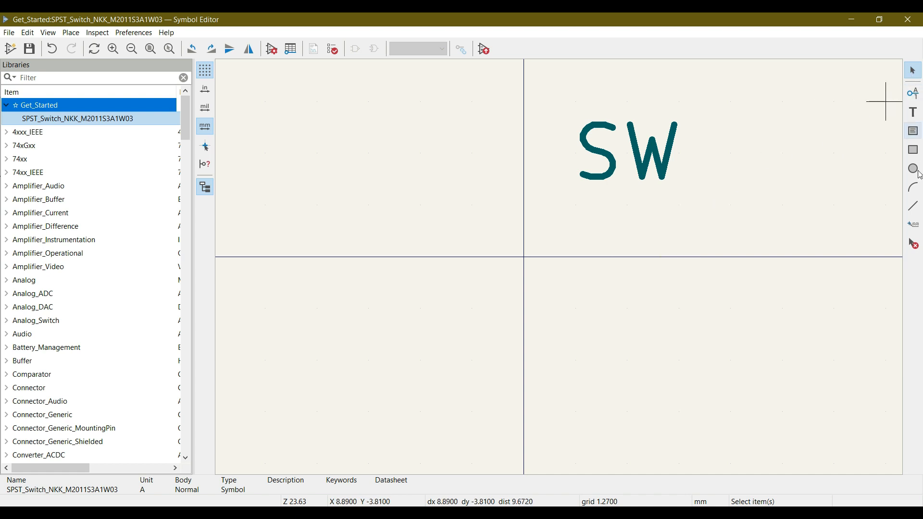
Start adding a pin to the symbol with the name A and the number 2.
click(914, 94)
click(886, 102)
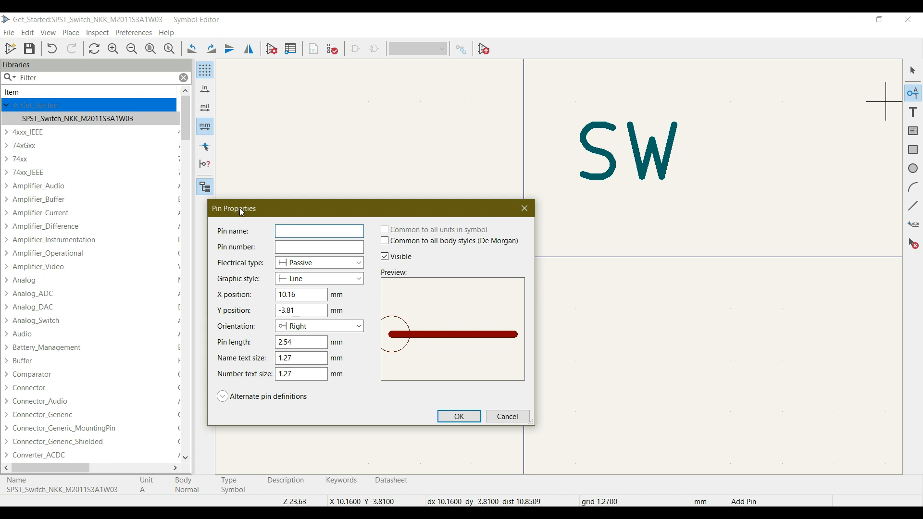
click(296, 234)
text(A)
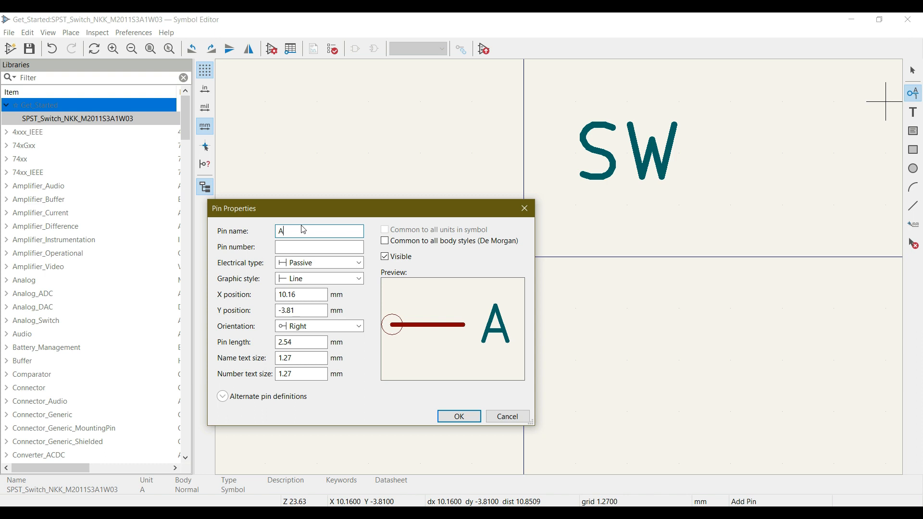
click(283, 250)
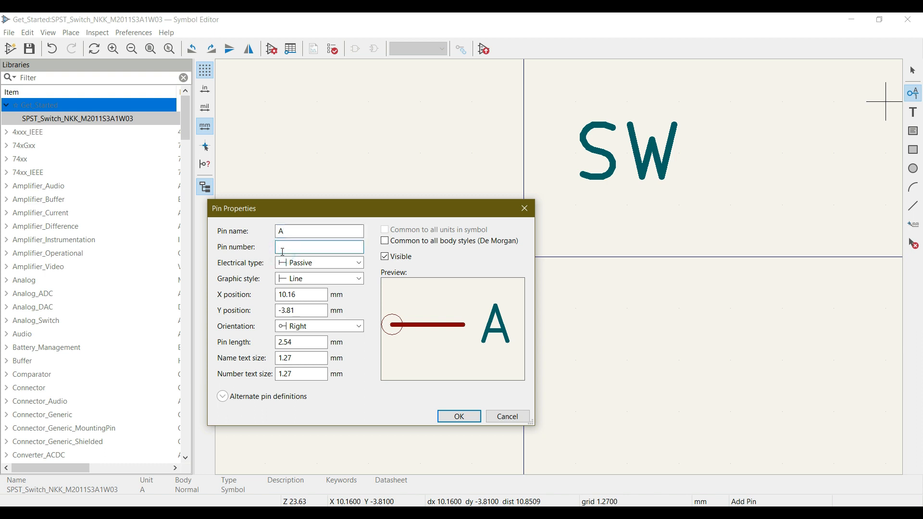
text(2)
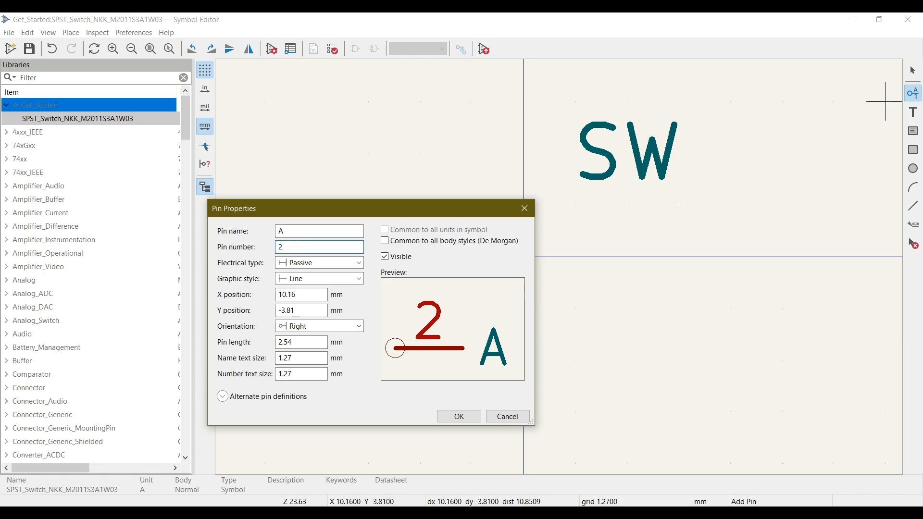
Check the M2011 SPST schematic's terminal numbers in MtogglesBushing.pdf in the browser, and return to the Symbol Editor.
key(alt+Tab)
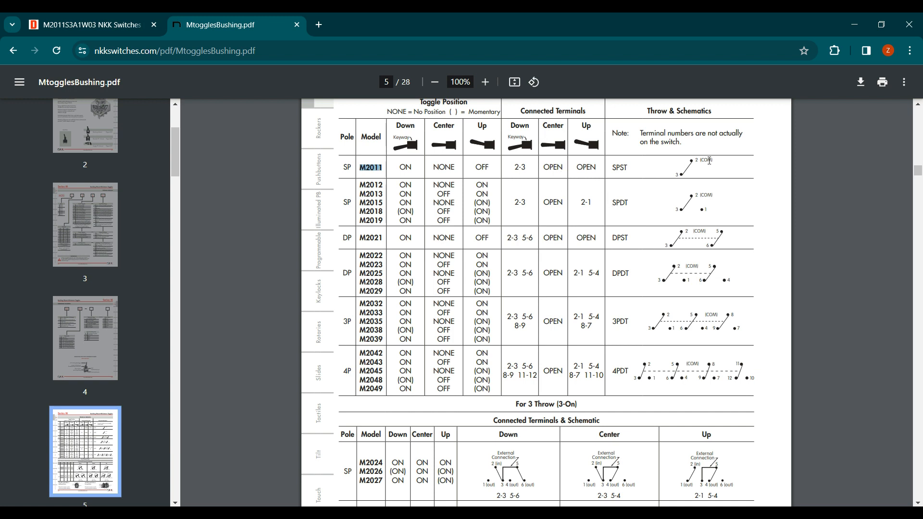
drag(702, 161, 675, 174)
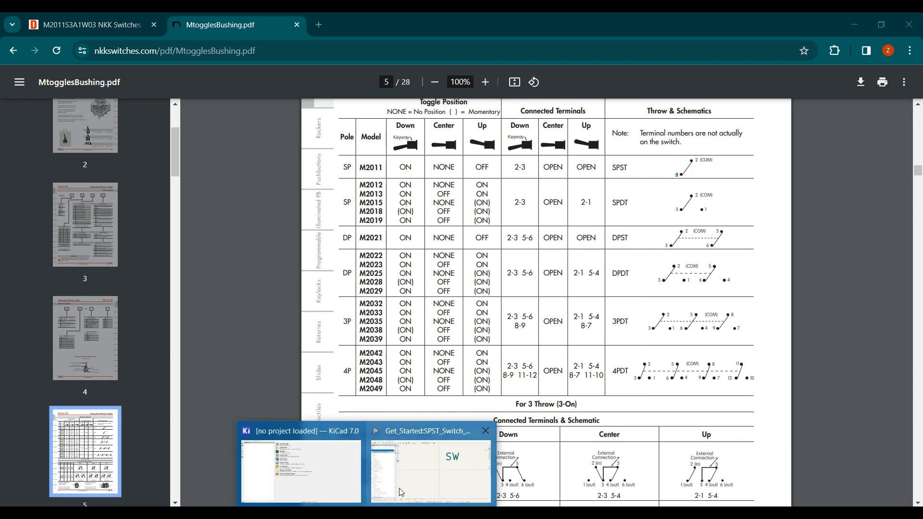
click(406, 476)
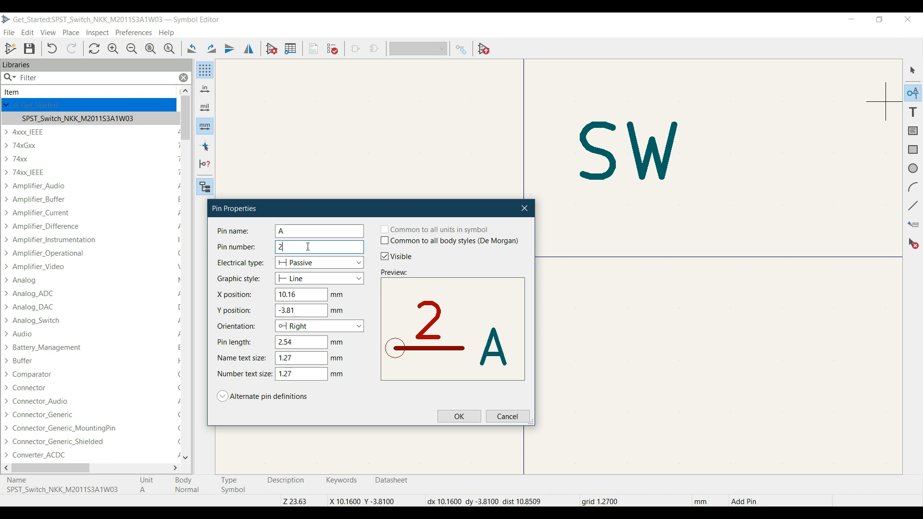
Keep pin A's electrical type as Passive and place it near the origin at X -2.54, Y 1.27 mm.
click(295, 264)
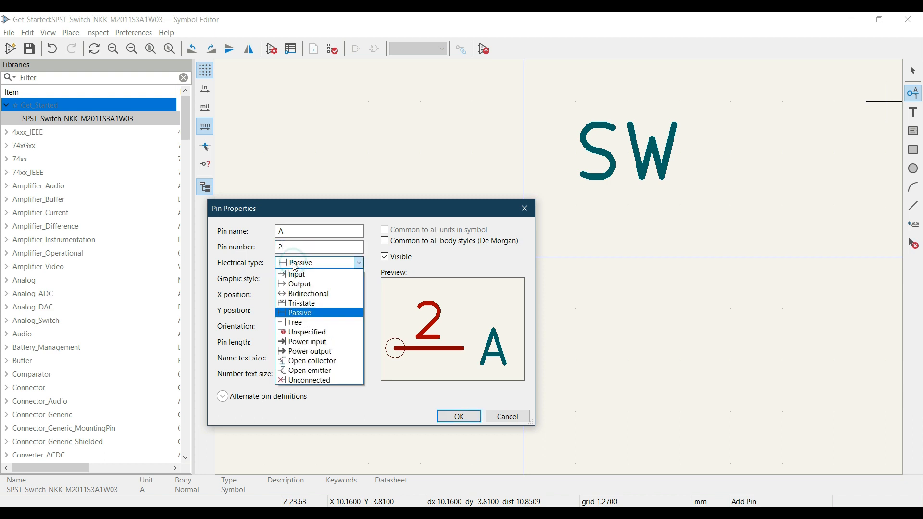
click(302, 312)
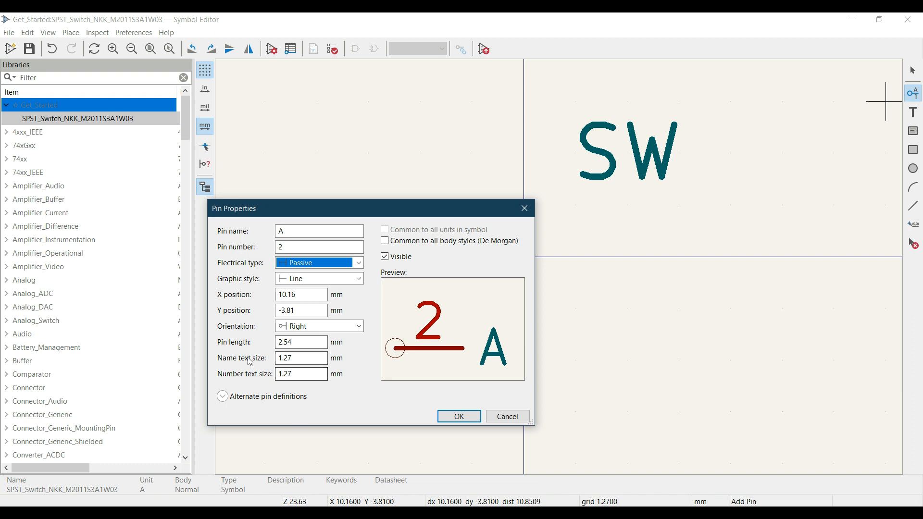
click(473, 425)
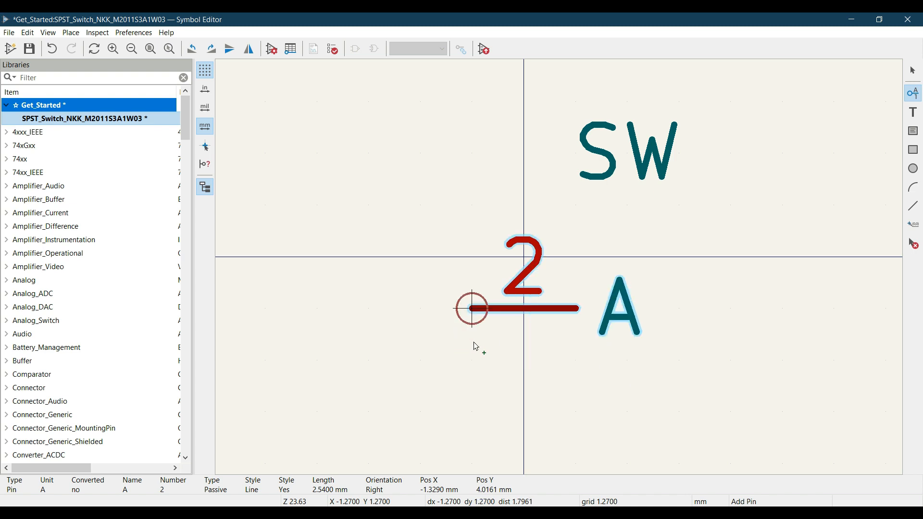
click(445, 319)
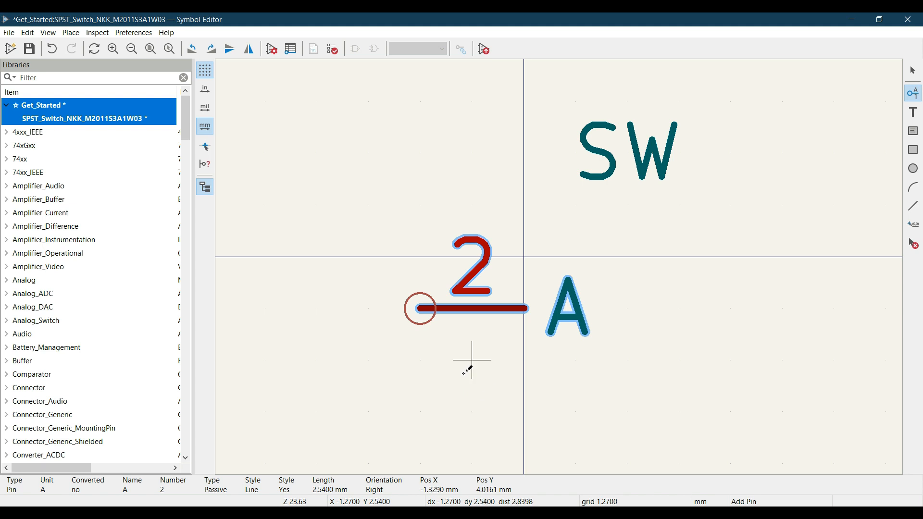
click(914, 71)
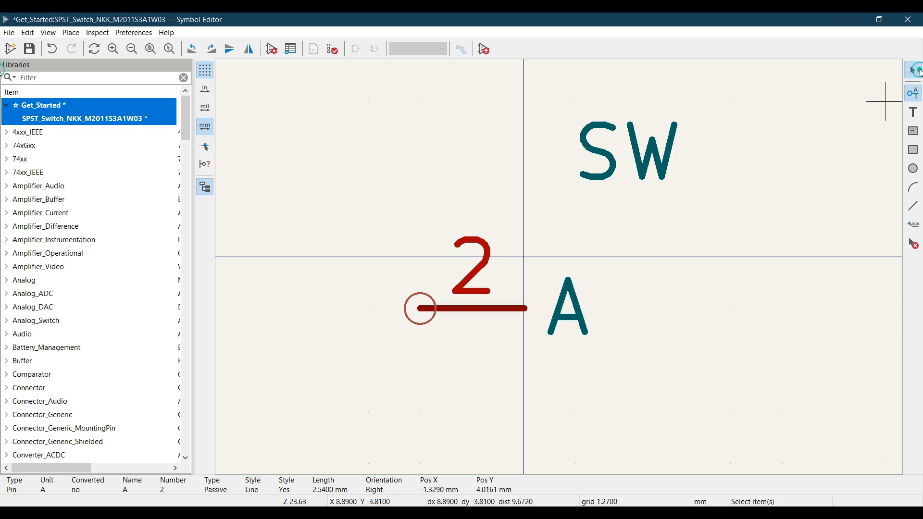
Set pin A's position to X -5.08 mm and Y 0 mm in its properties.
click(449, 317)
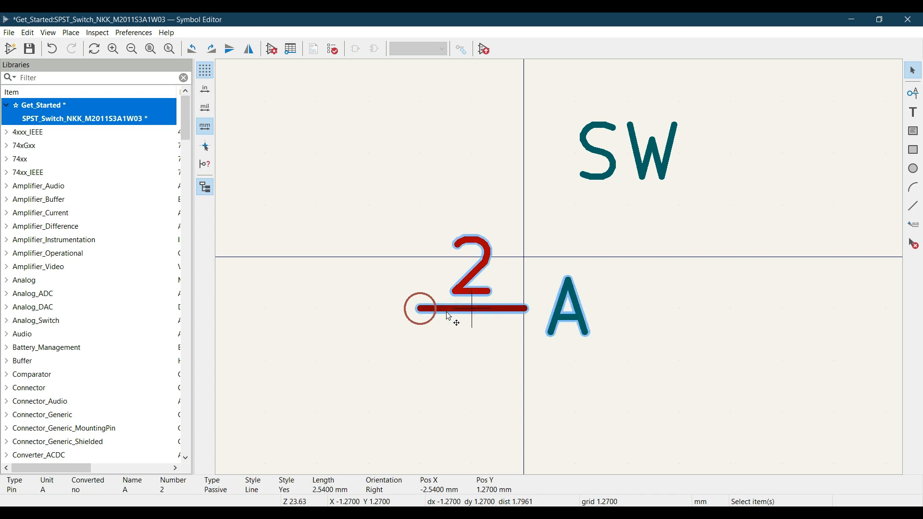
right_click(450, 317)
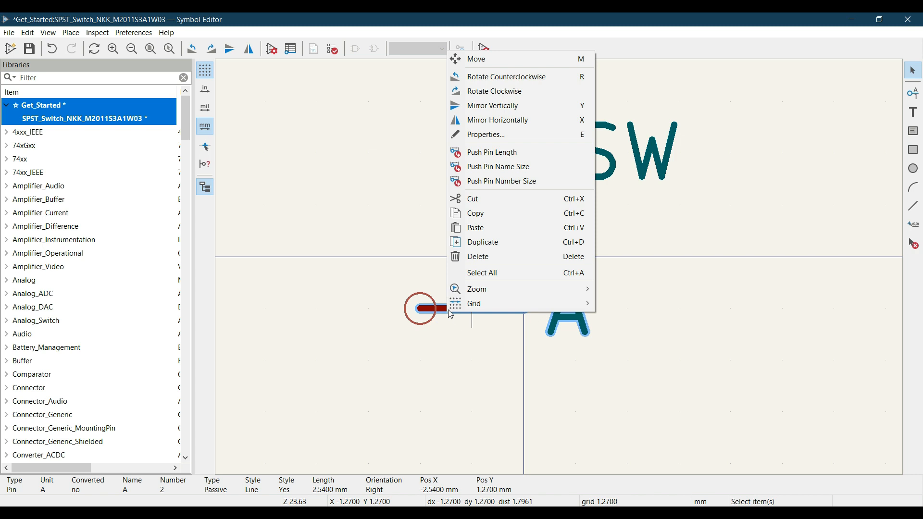
click(484, 136)
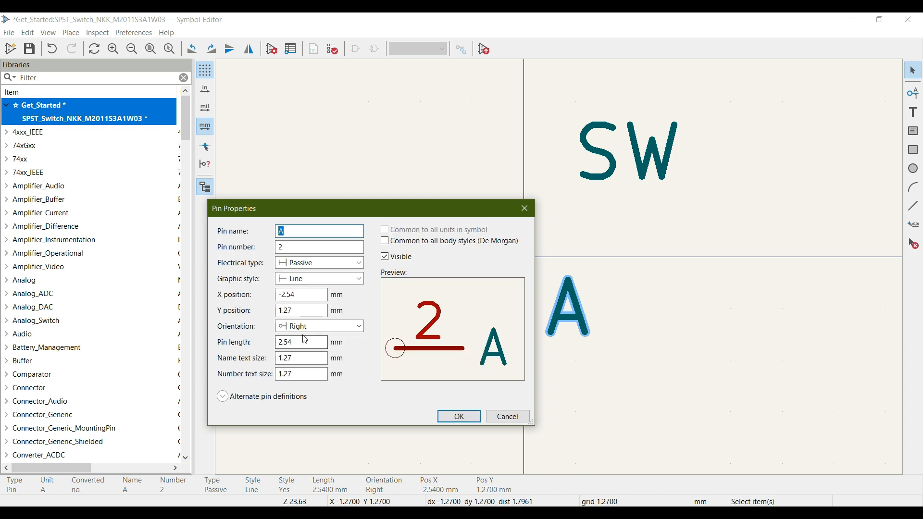
drag(366, 211, 706, 223)
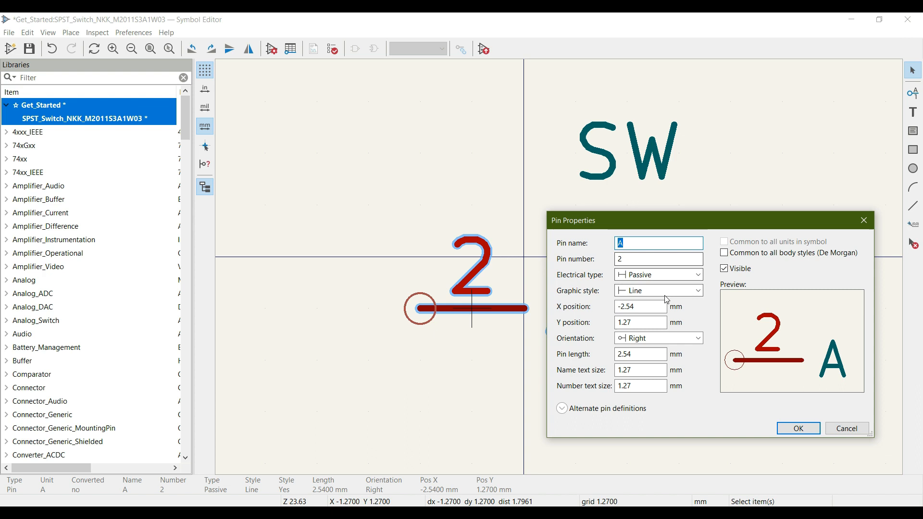
double_click(646, 308)
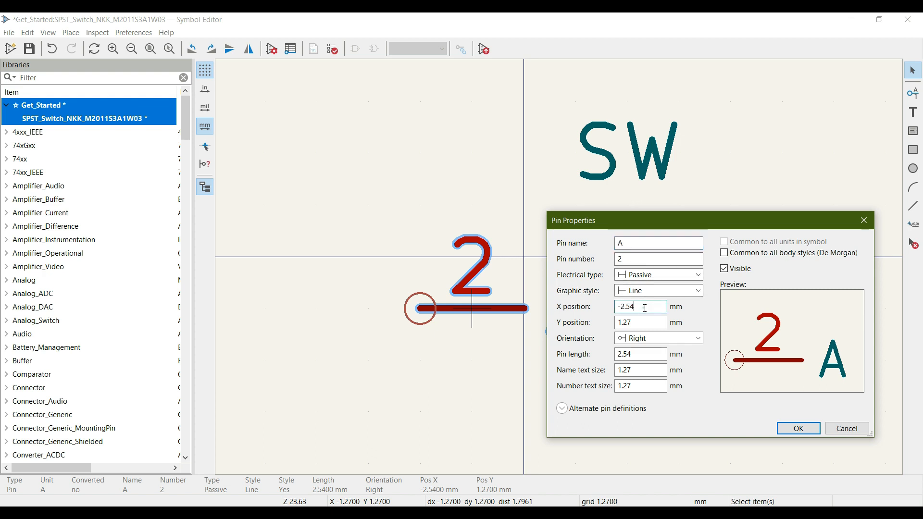
key(BackSpace)
key(BackSpace)
click(631, 322)
double_click(636, 322)
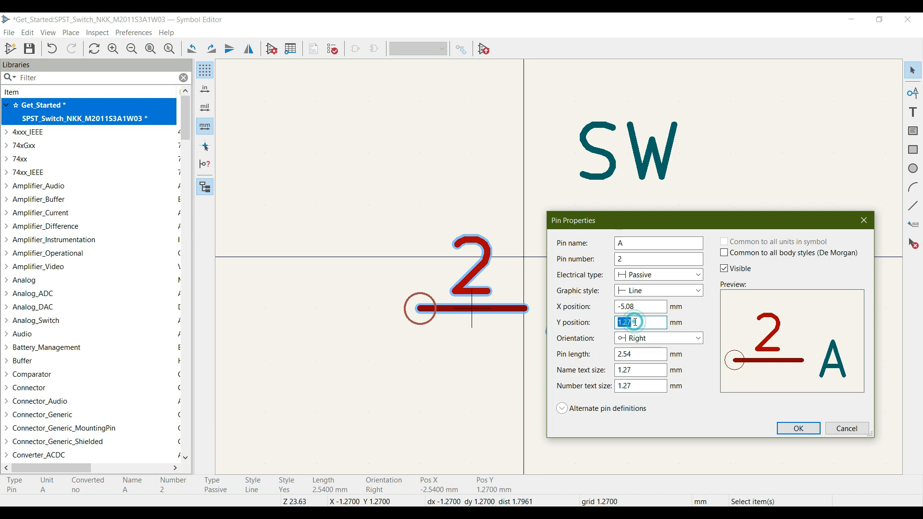
text(0)
click(806, 429)
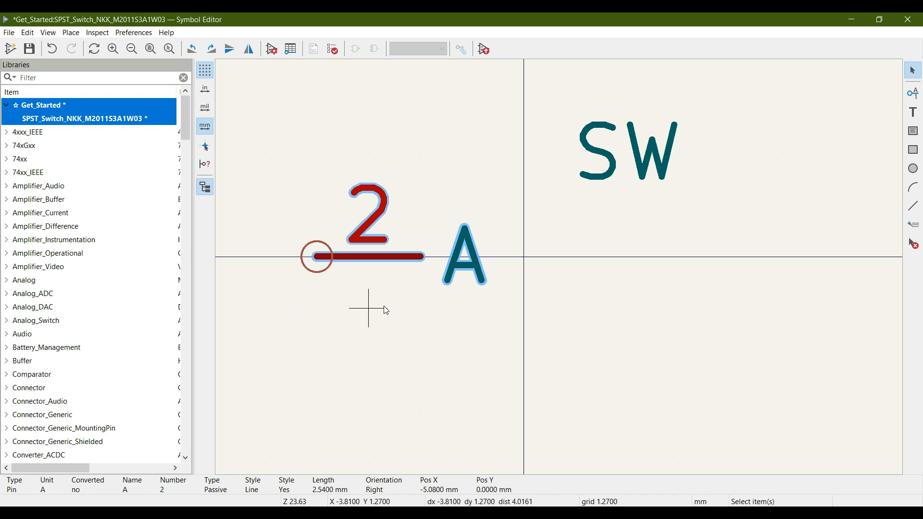
Look at the M2011 terminal numbers in the datasheet again and switch back to the Symbol Editor.
key(alt+Tab)
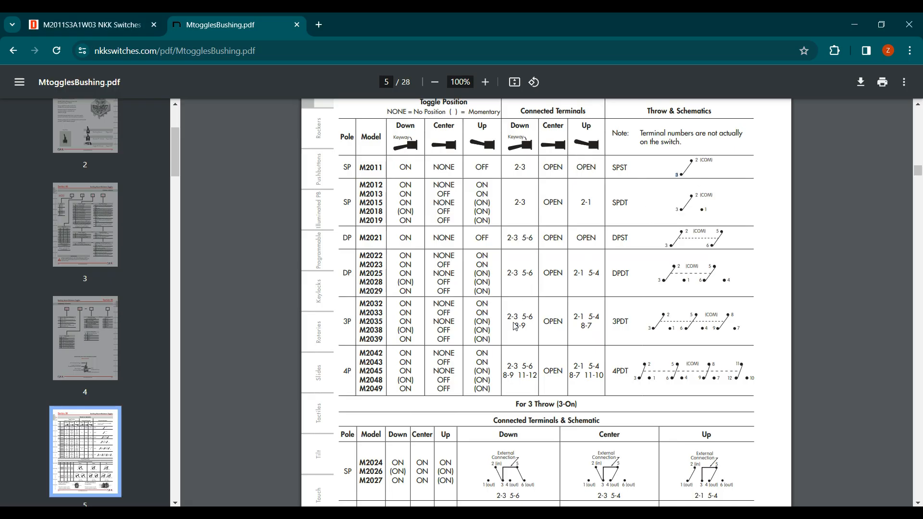
click(370, 512)
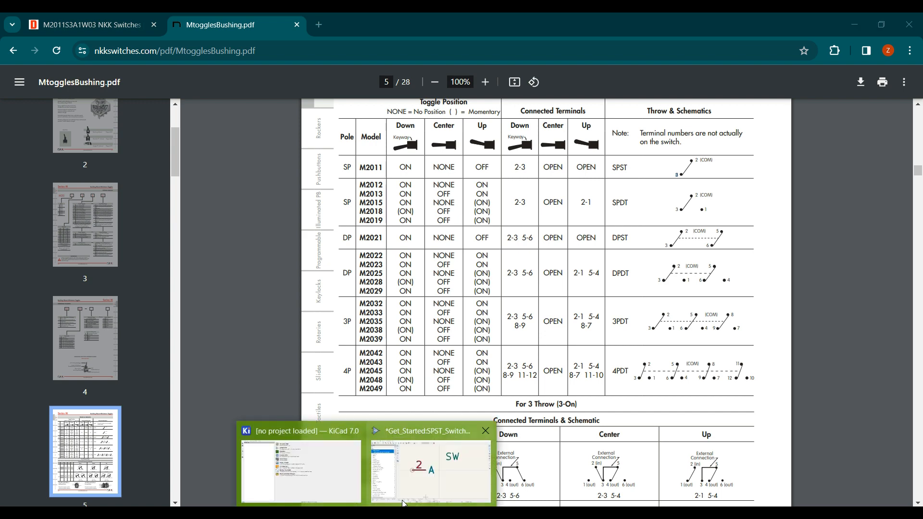
click(423, 459)
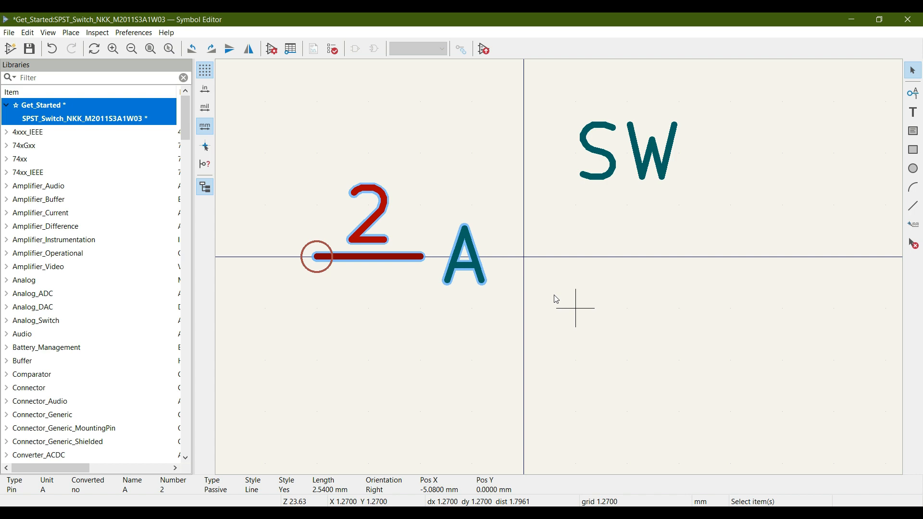
Repeat pin A directly below itself with the number 3, and delete the repeated pin.
key(Insert)
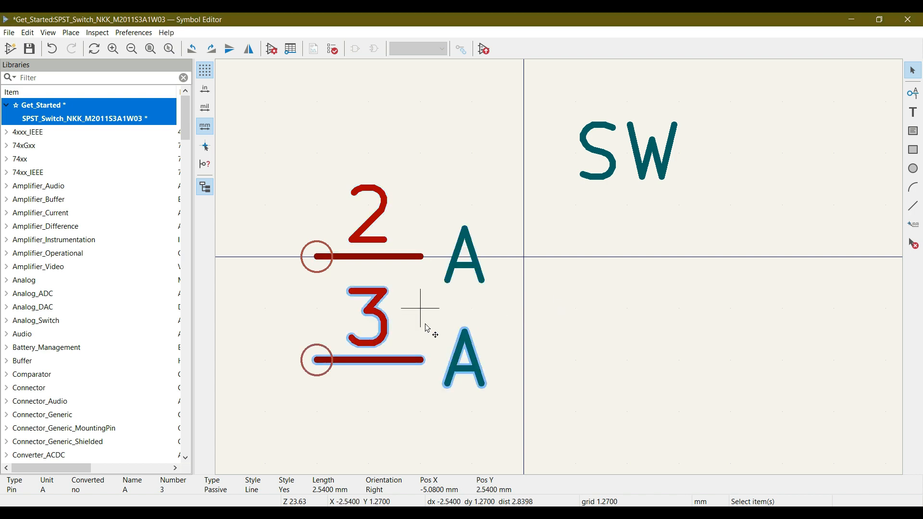
click(345, 364)
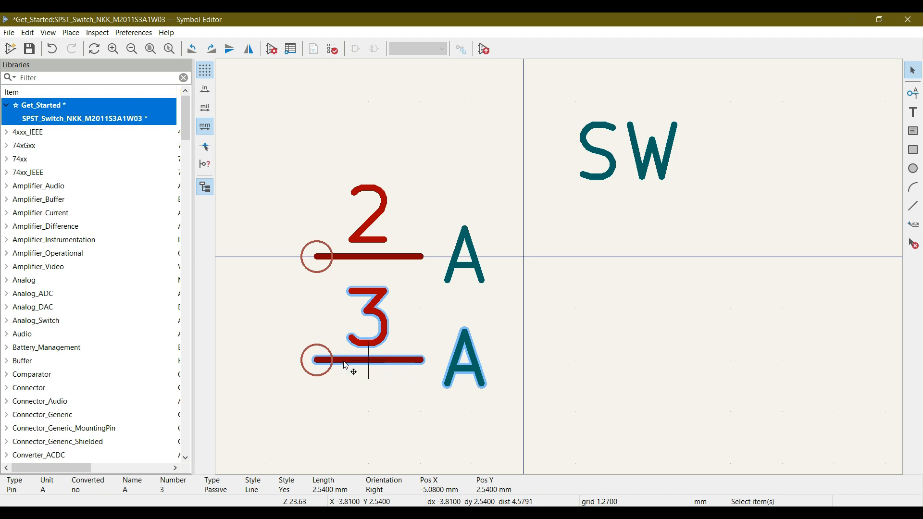
key(Delete)
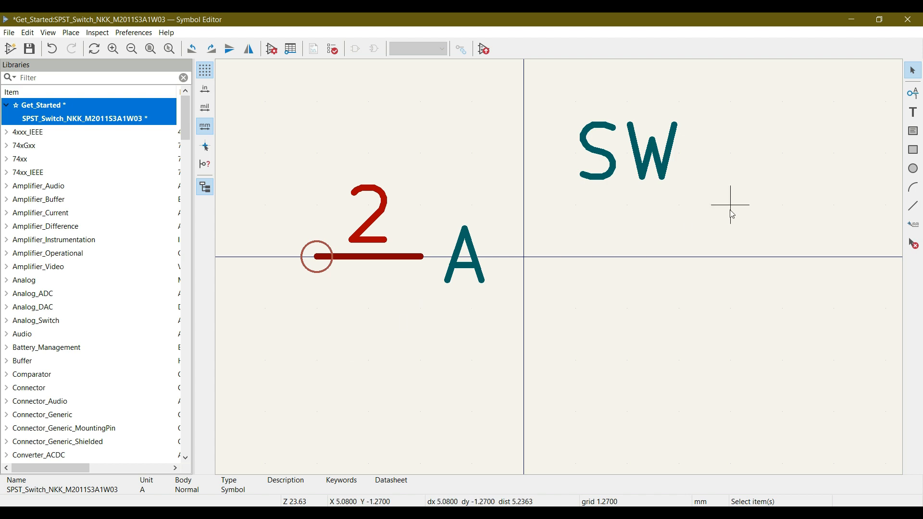
click(914, 93)
click(875, 138)
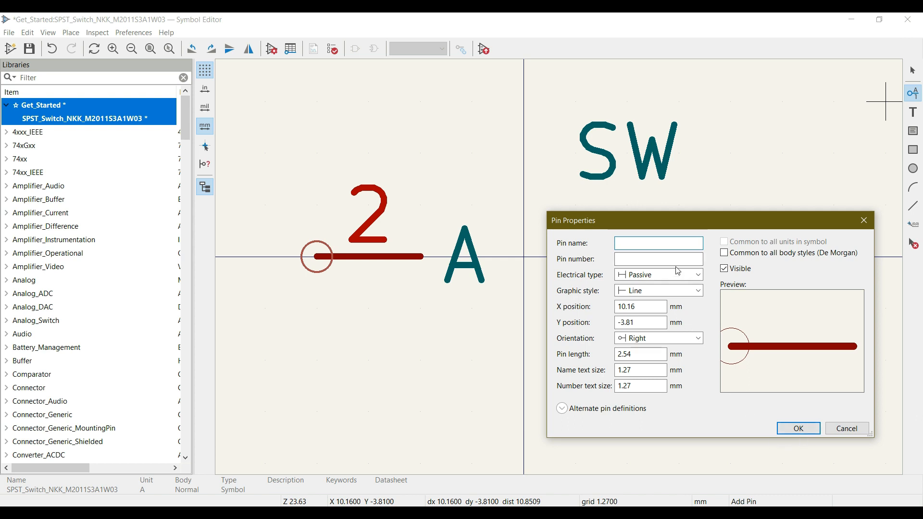
click(642, 244)
text(B)
key(Tab)
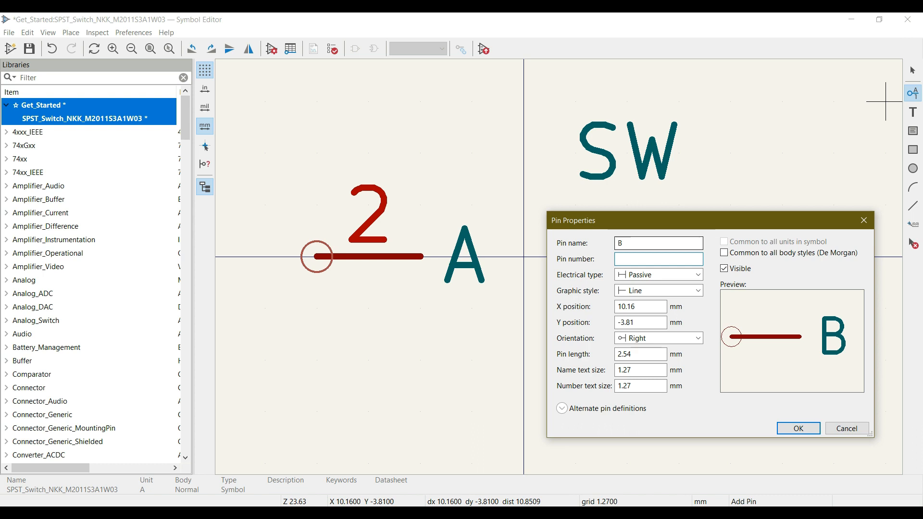
text(3)
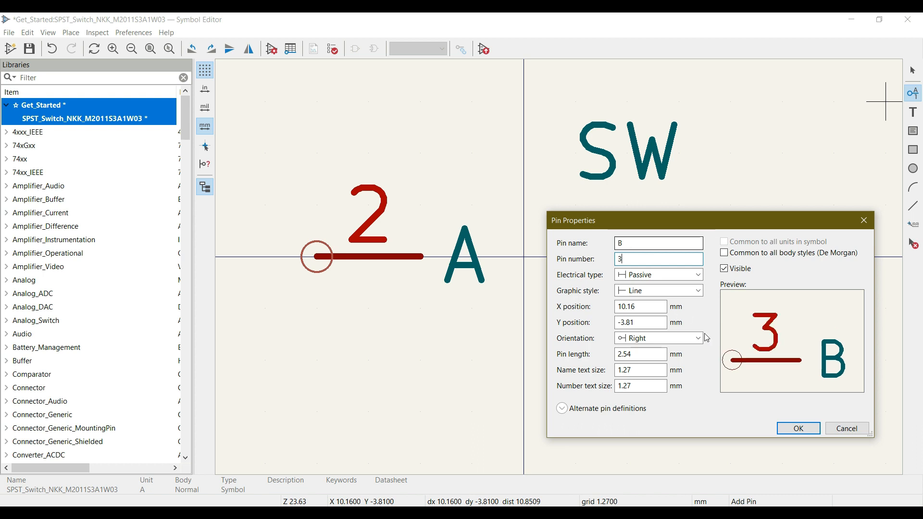
click(796, 428)
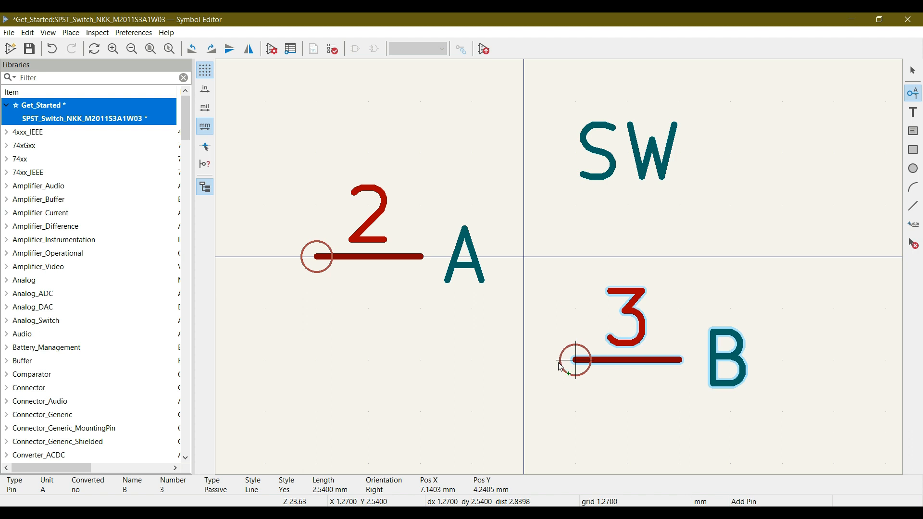
key(Escape)
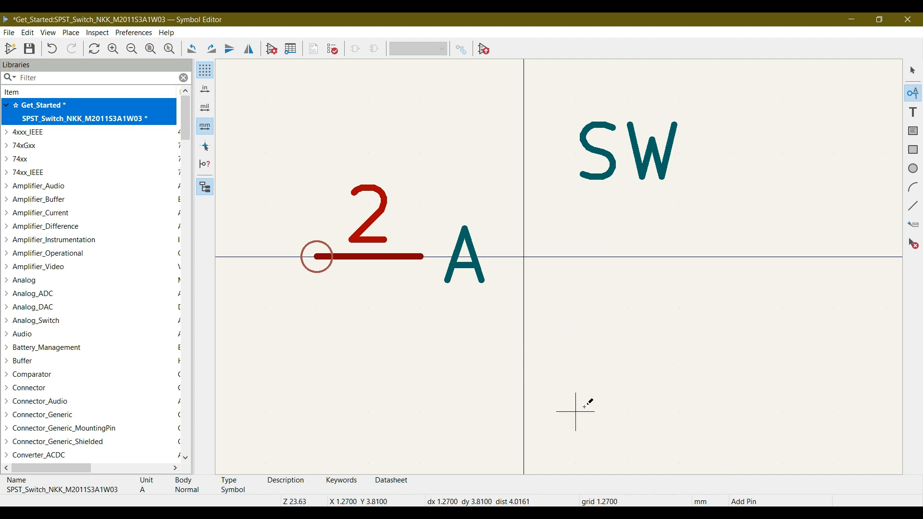
key(Escape)
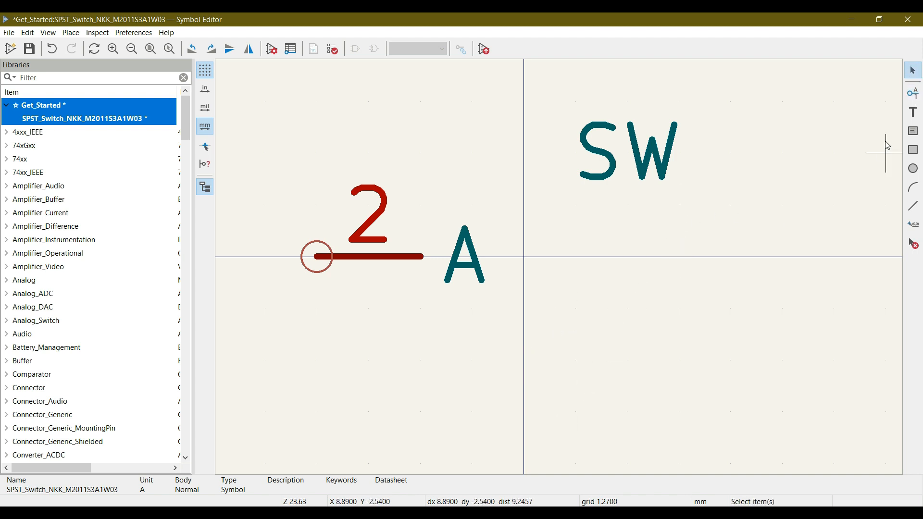
Add pin B with number 3 and orientation Left, placed at X 5.08 mm, Y 0 mm opposite pin A.
click(916, 93)
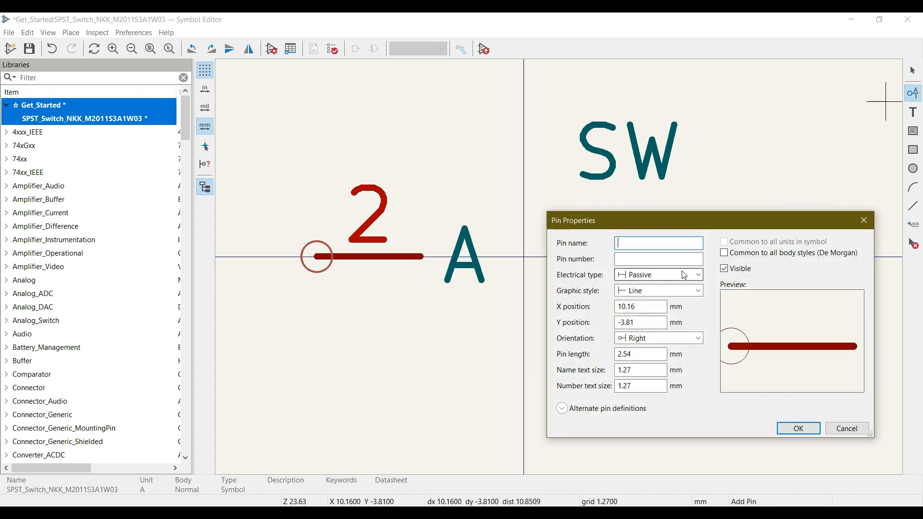
text(B)
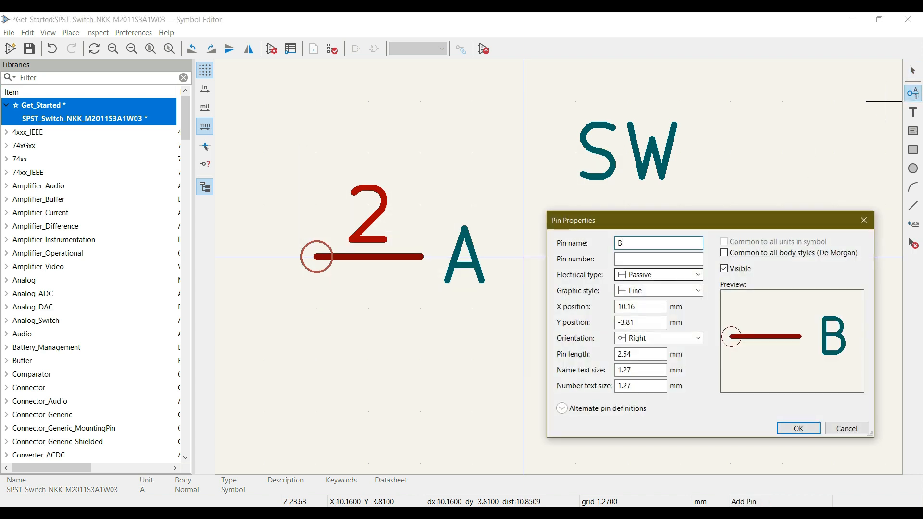
click(627, 259)
text(3)
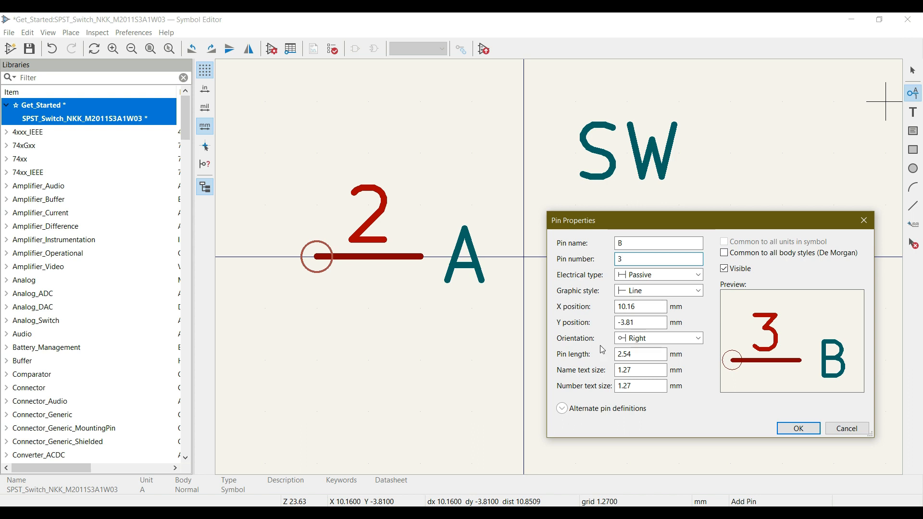
click(654, 339)
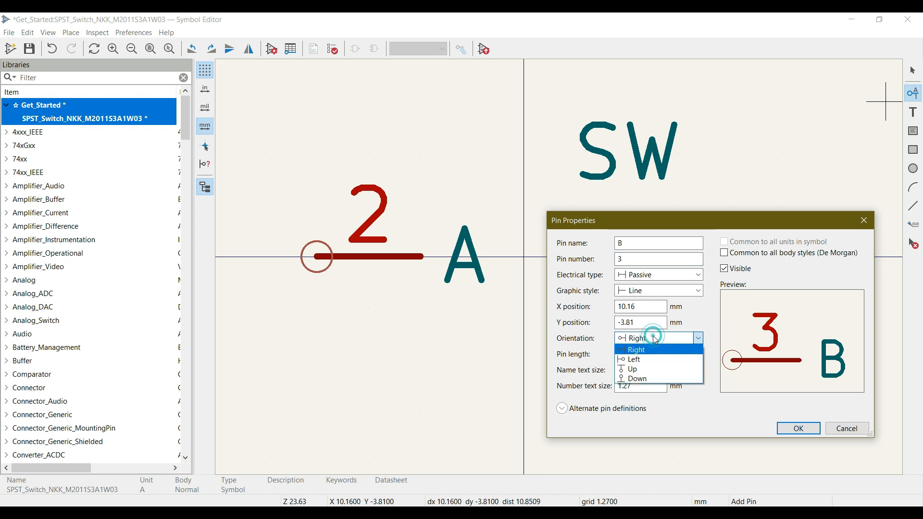
click(637, 360)
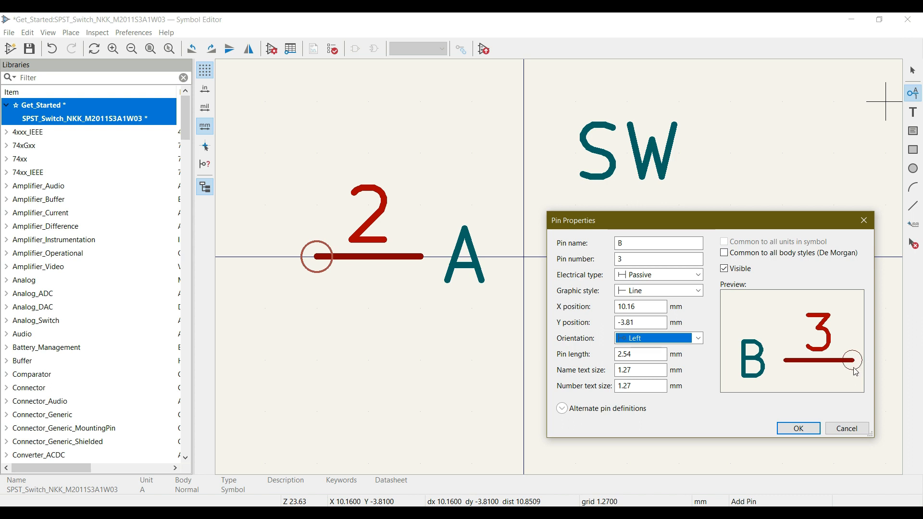
click(803, 428)
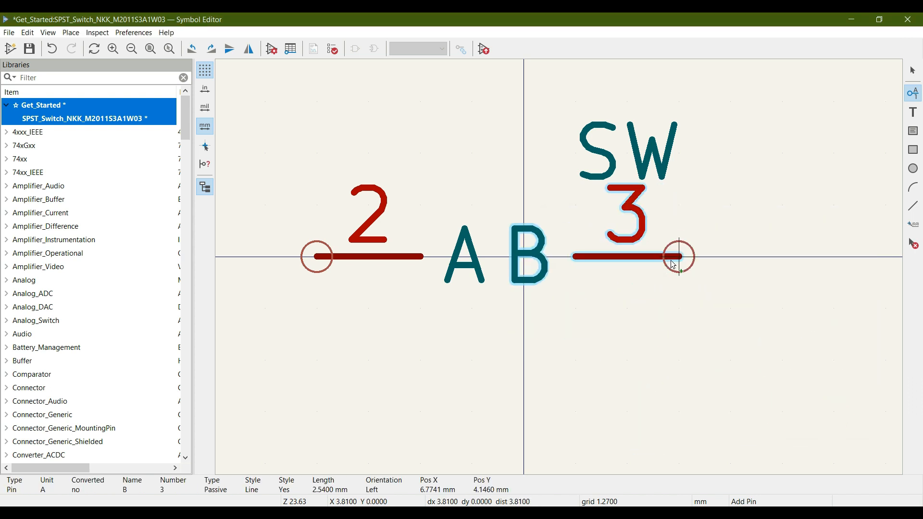
click(709, 266)
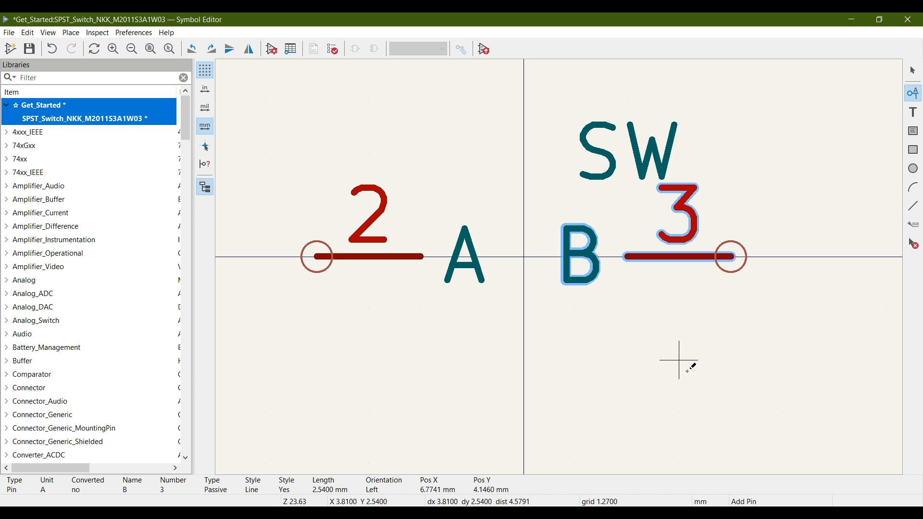
key(Escape)
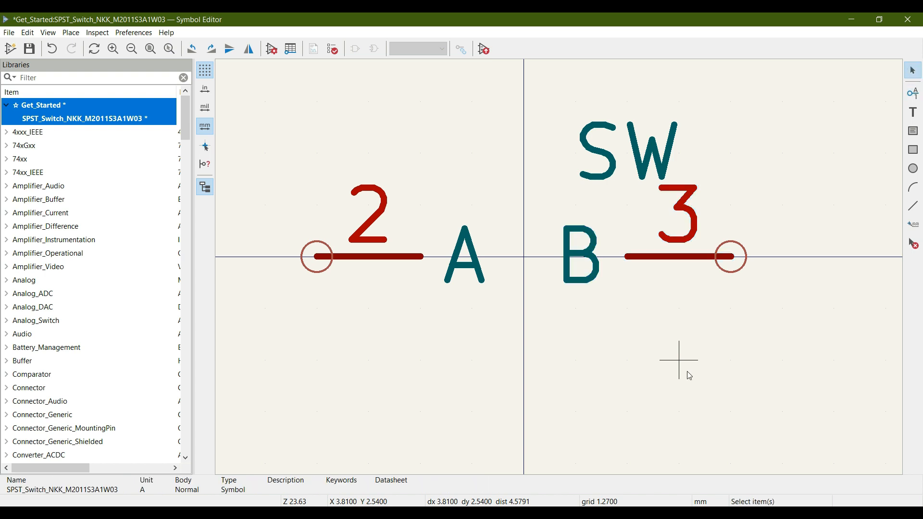
Check pin B's X and Y position in its properties.
click(688, 267)
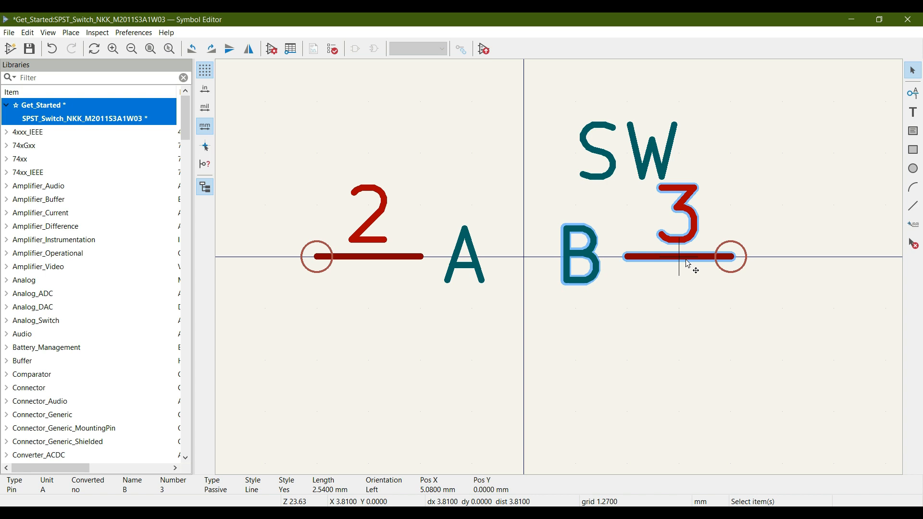
double_click(689, 264)
drag(693, 218, 396, 203)
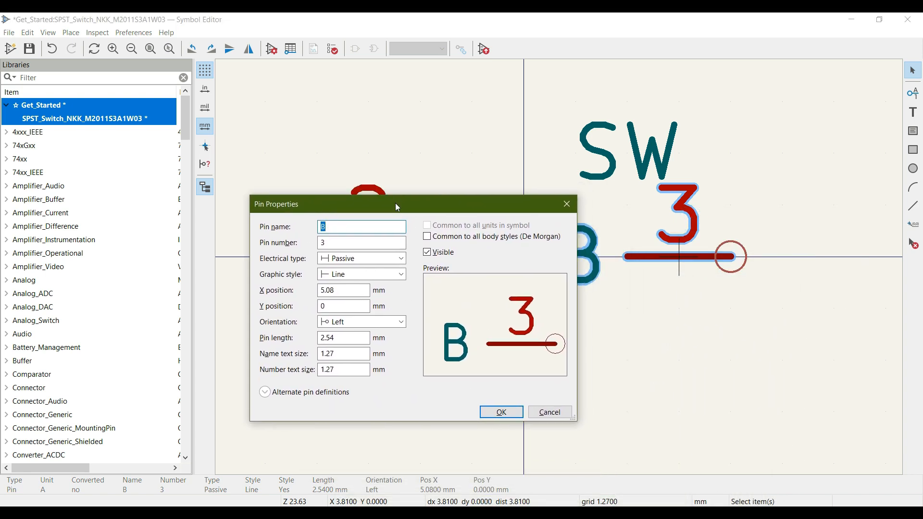
click(343, 292)
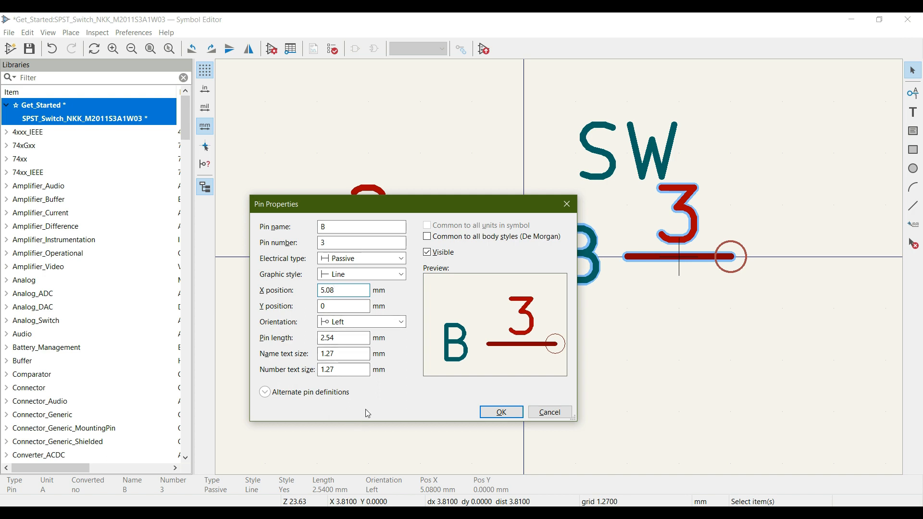
click(498, 413)
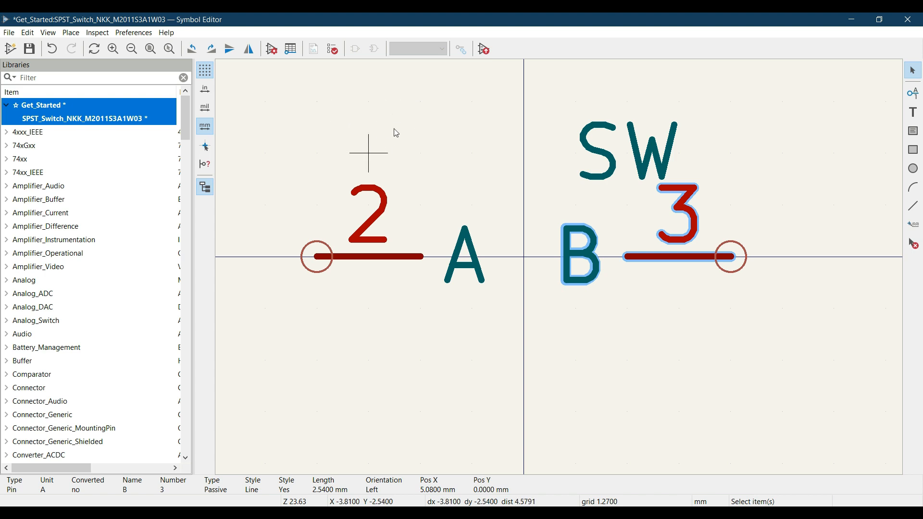
Set the editor grid to 0.0254 mm (0.0010 in).
right_click(435, 122)
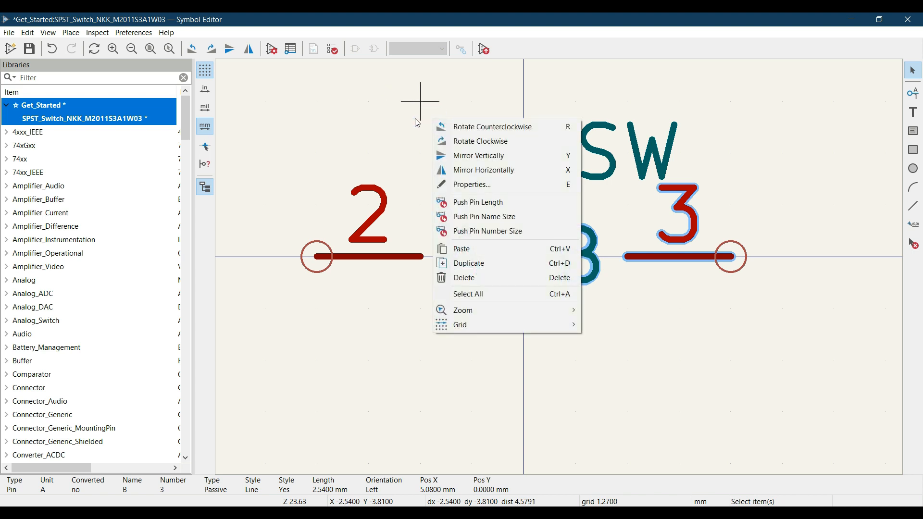
click(452, 325)
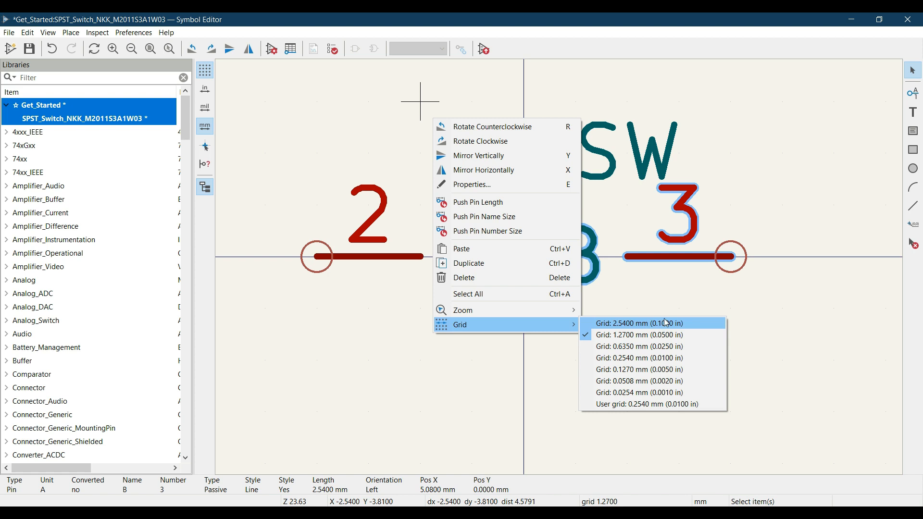
click(658, 393)
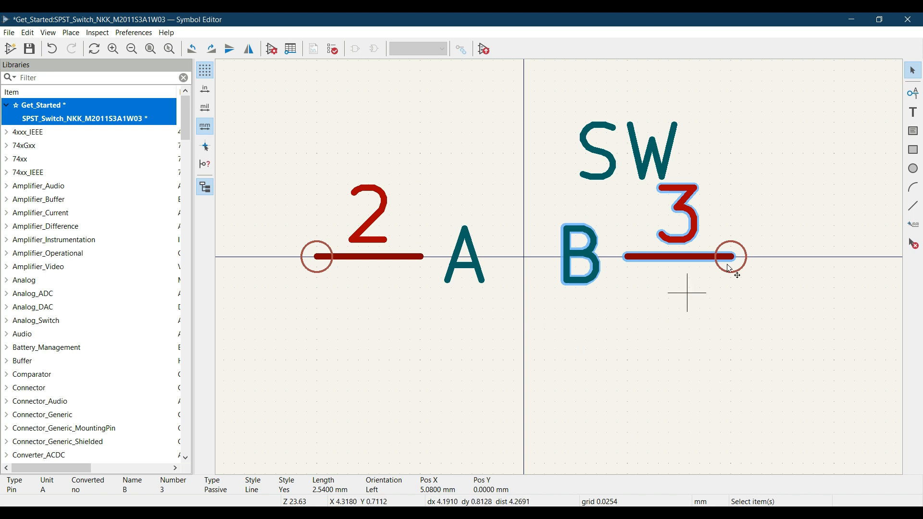
Draw a circle of about 0.32 mm radius at pin A's inner end and shift it to about X -2.24, Y 0 mm.
click(915, 171)
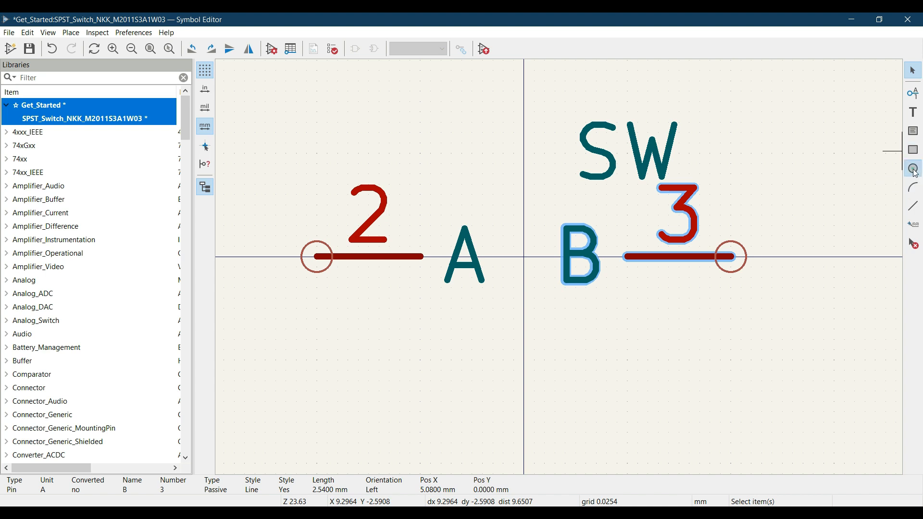
click(421, 256)
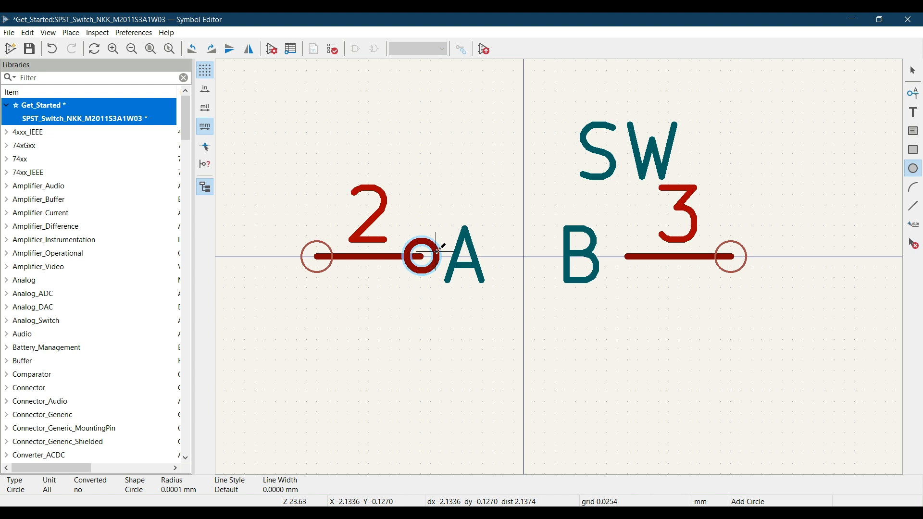
click(434, 252)
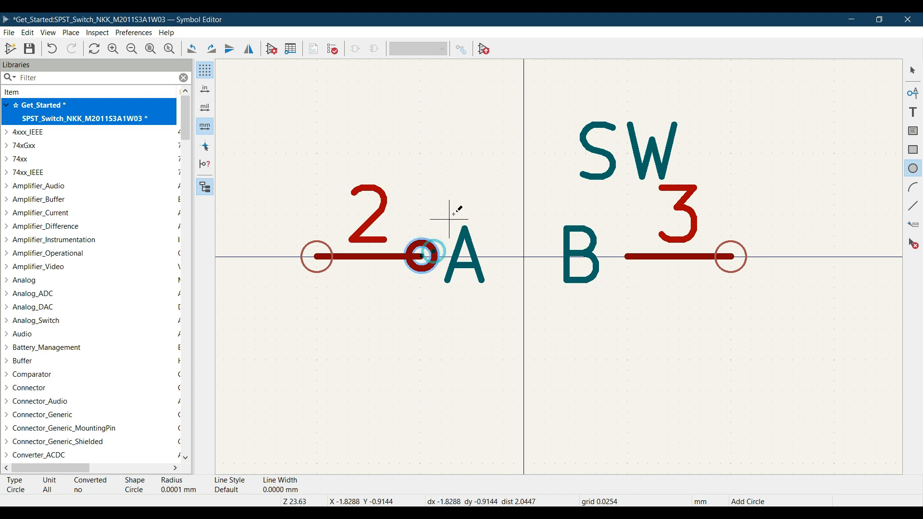
key(Escape)
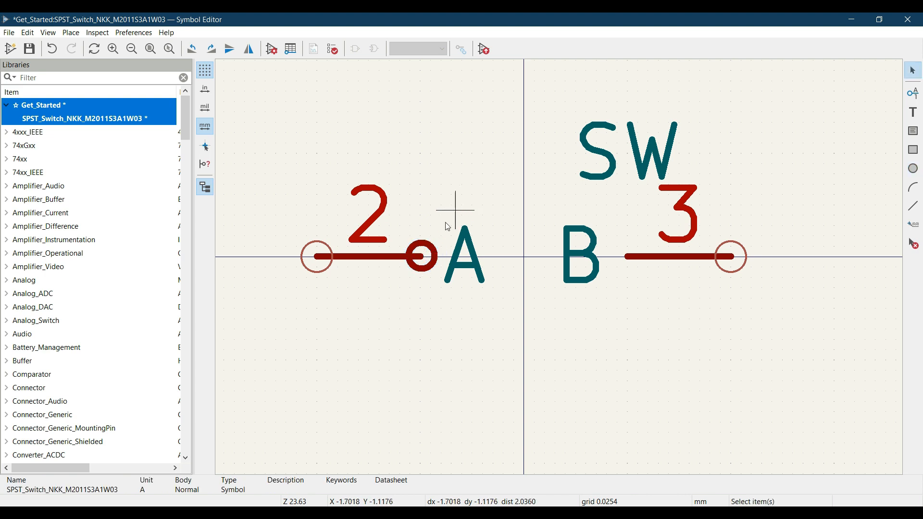
click(433, 254)
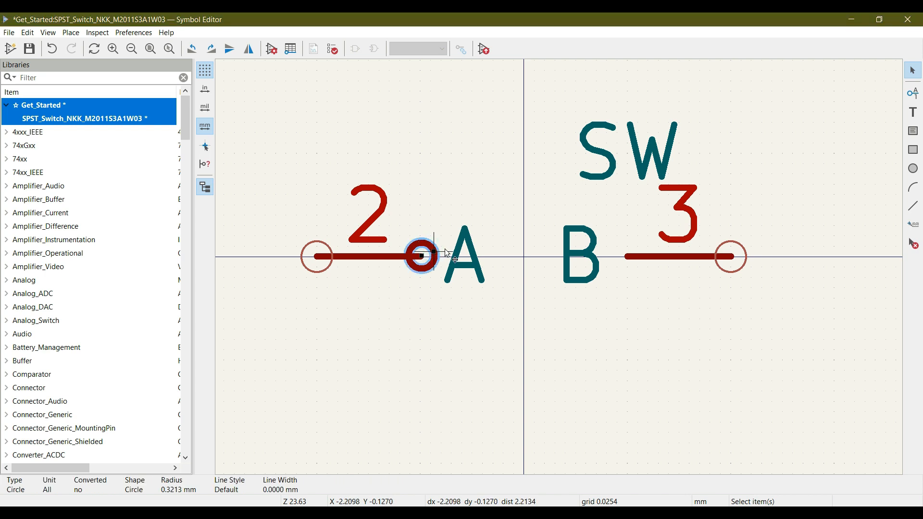
key(m)
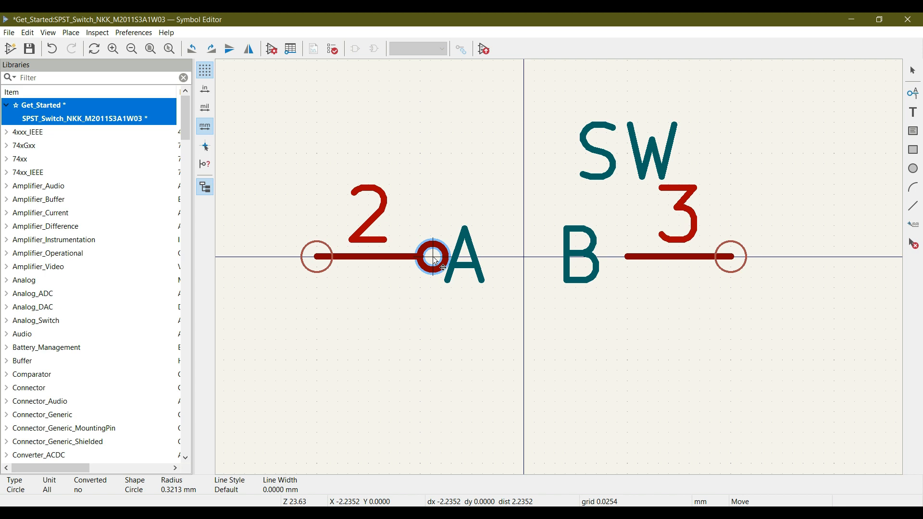
click(436, 261)
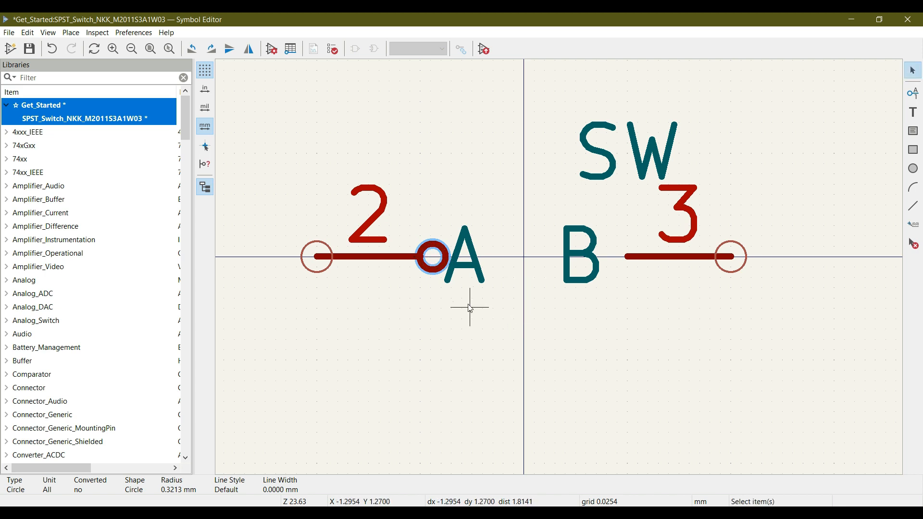
Duplicate the contact circle at pin A and place the copy at pin B's inner end, about X 2.13, Y 0.03 mm.
click(441, 255)
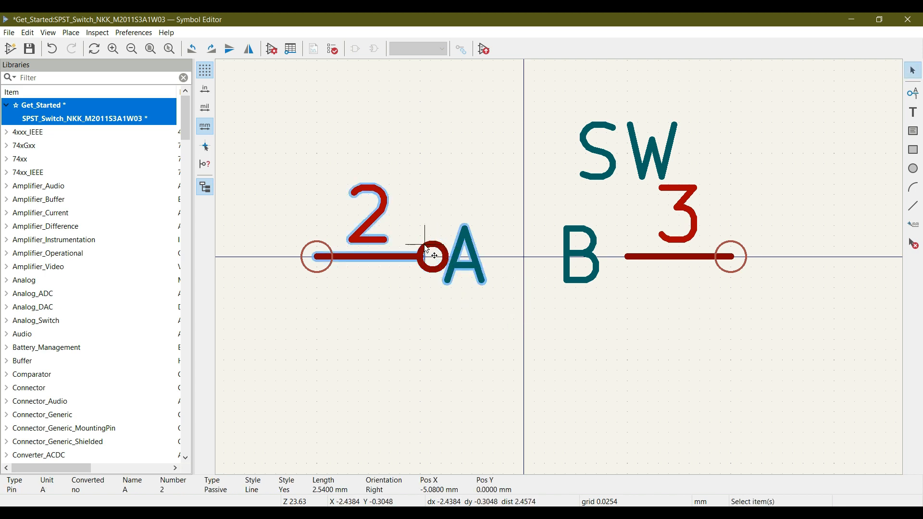
click(426, 245)
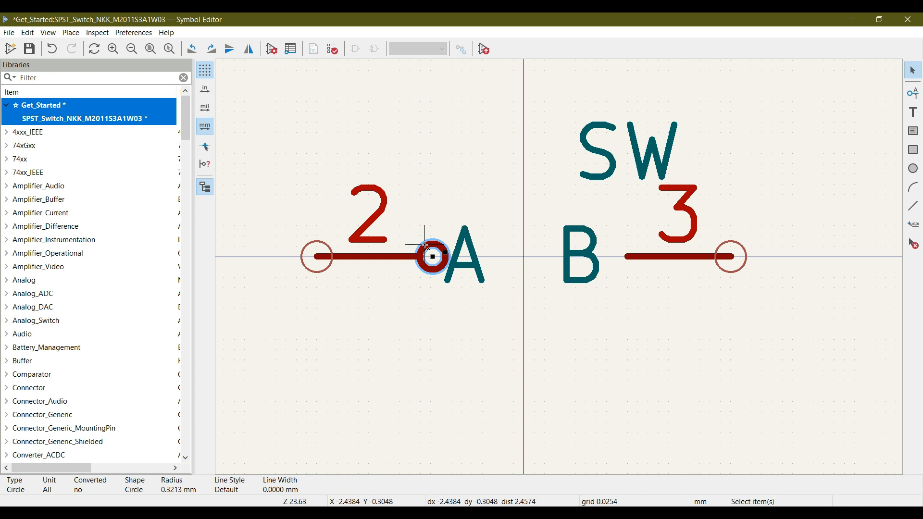
key(m)
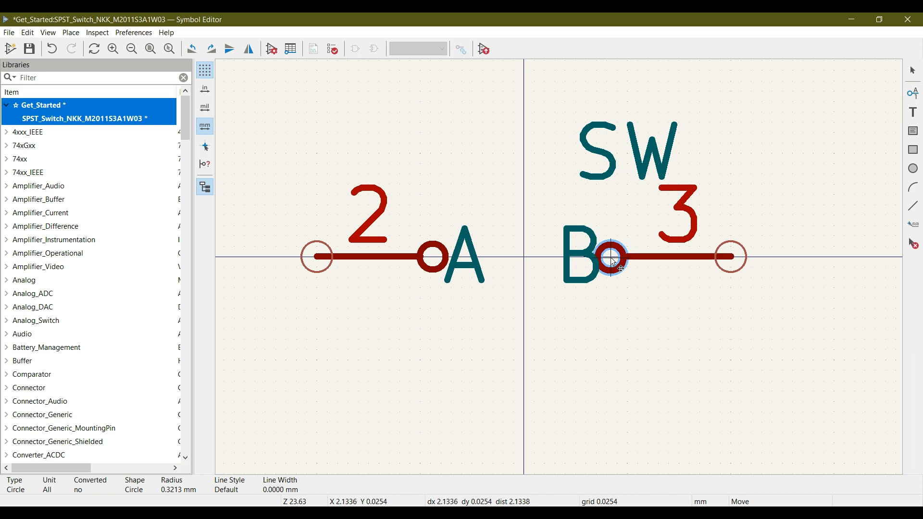
click(614, 263)
click(641, 360)
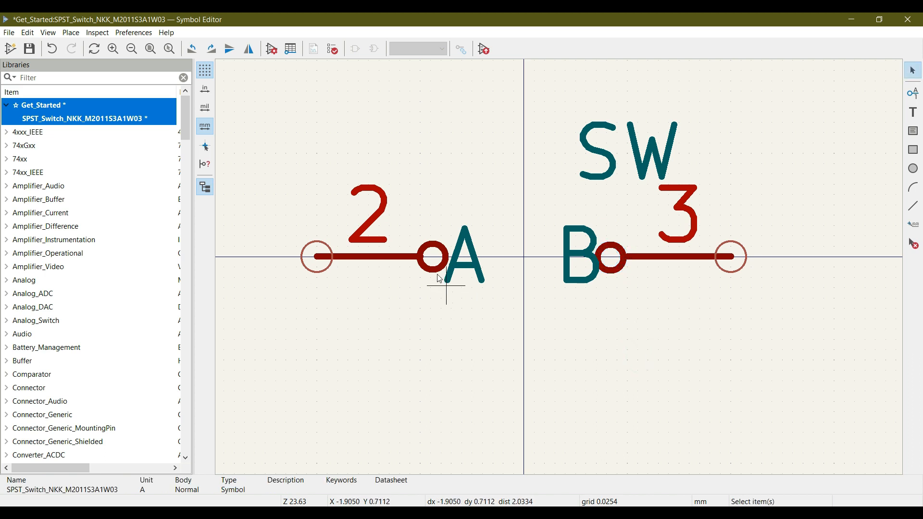
Draw the switch lever as a straight line from pin A's contact circle up to about X 2.16, Y -1.80 mm.
click(914, 207)
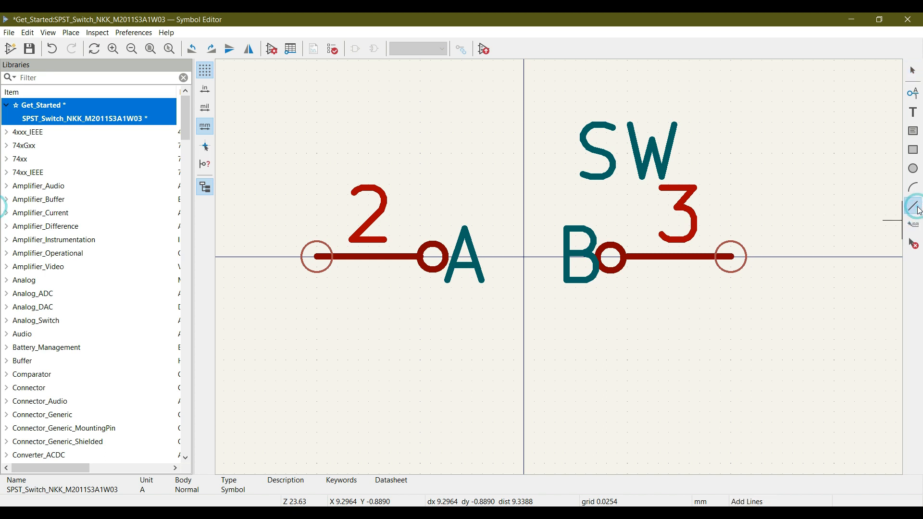
click(443, 247)
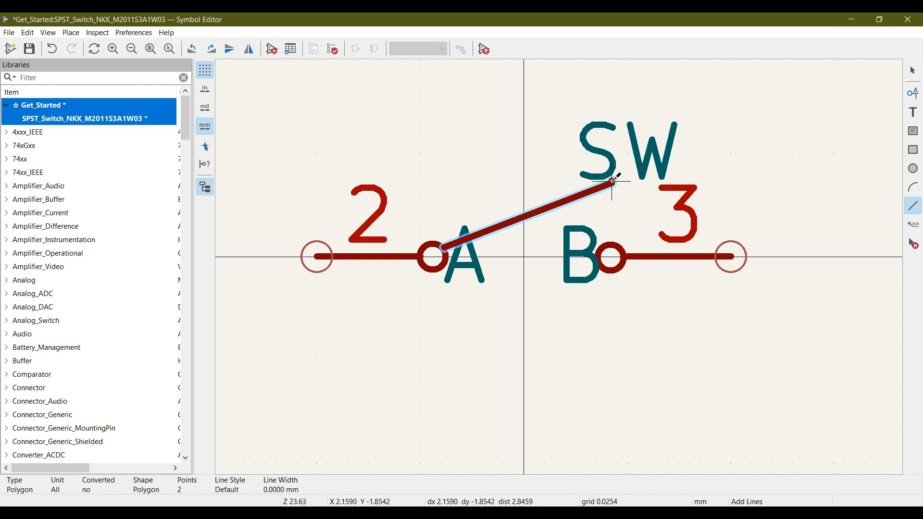
right_click(614, 183)
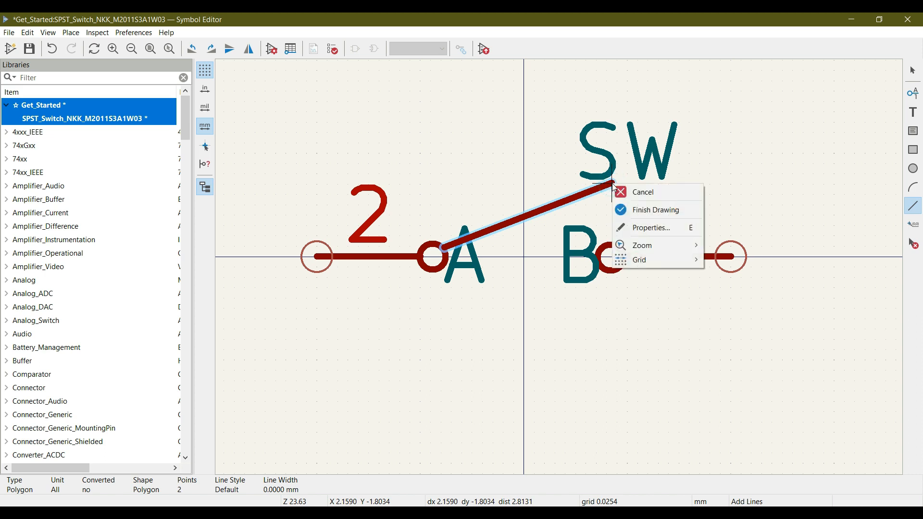
click(637, 210)
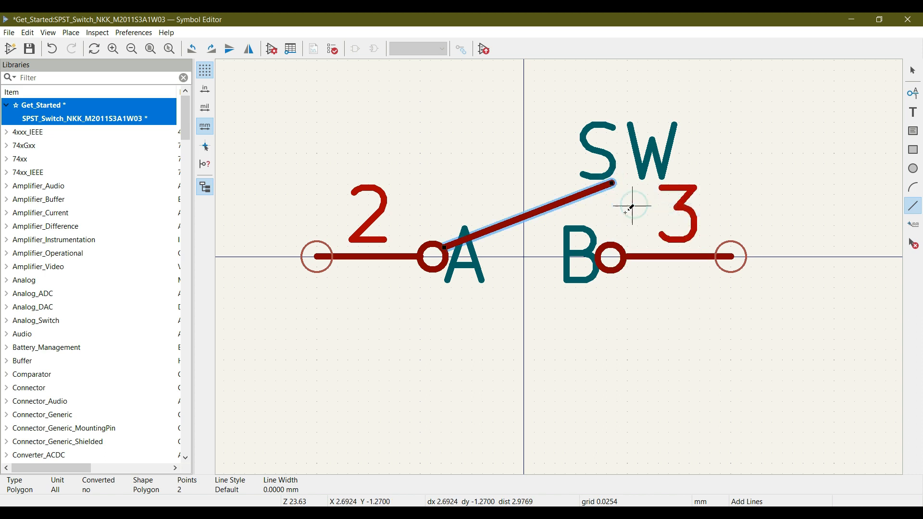
key(Escape)
Move the lever line so its lower end meets pin A's contact circle at about X -1.93, Y 0 mm.
click(518, 222)
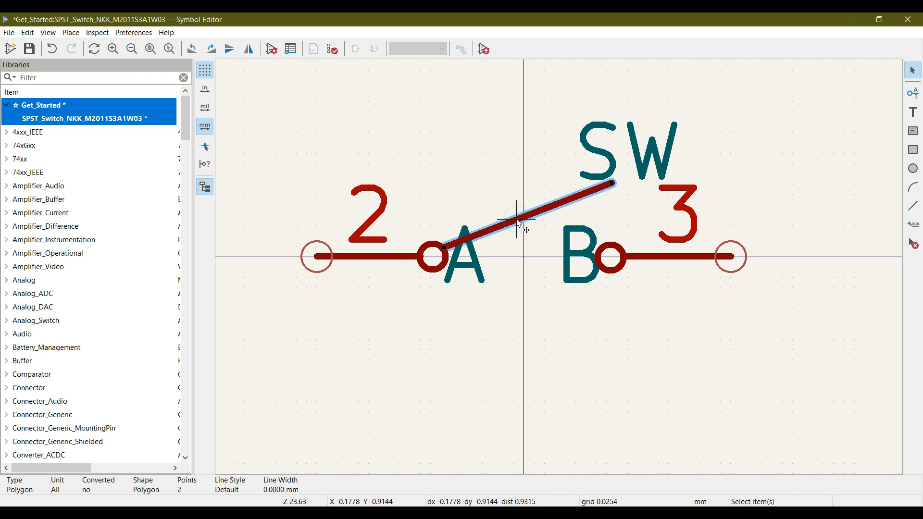
key(m)
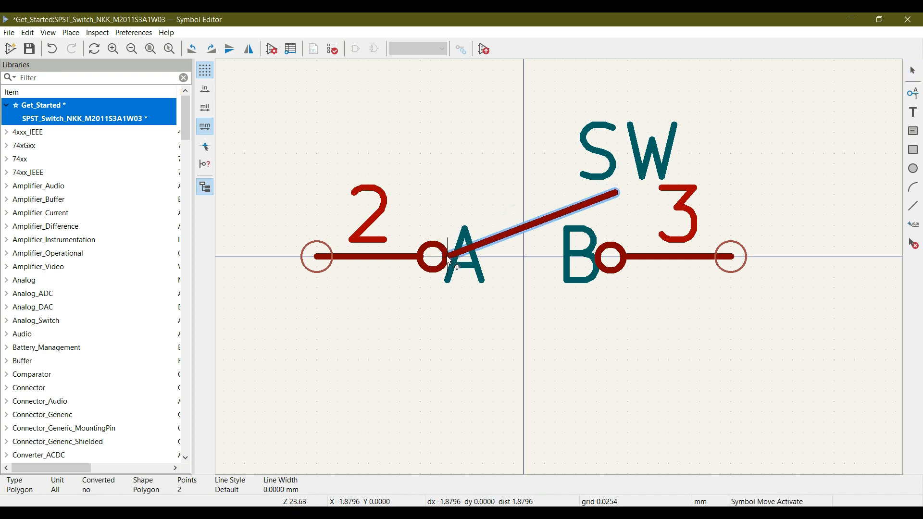
click(446, 260)
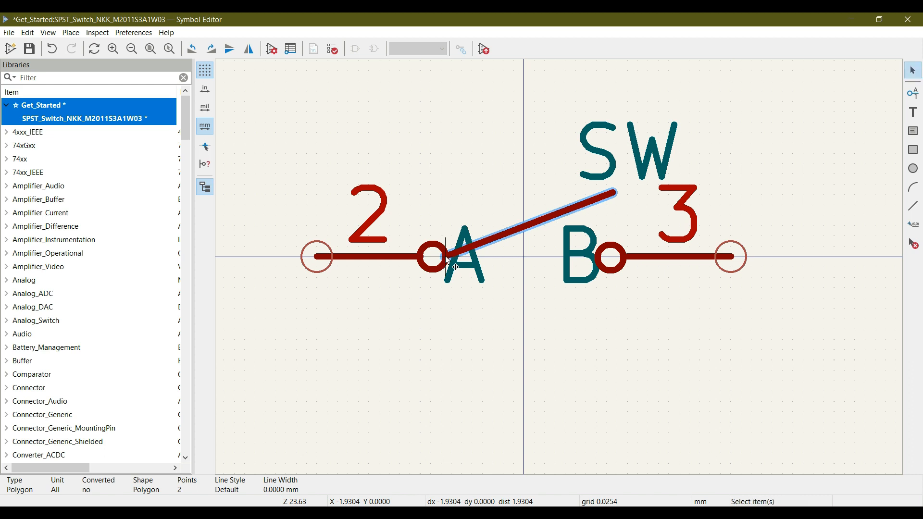
click(478, 335)
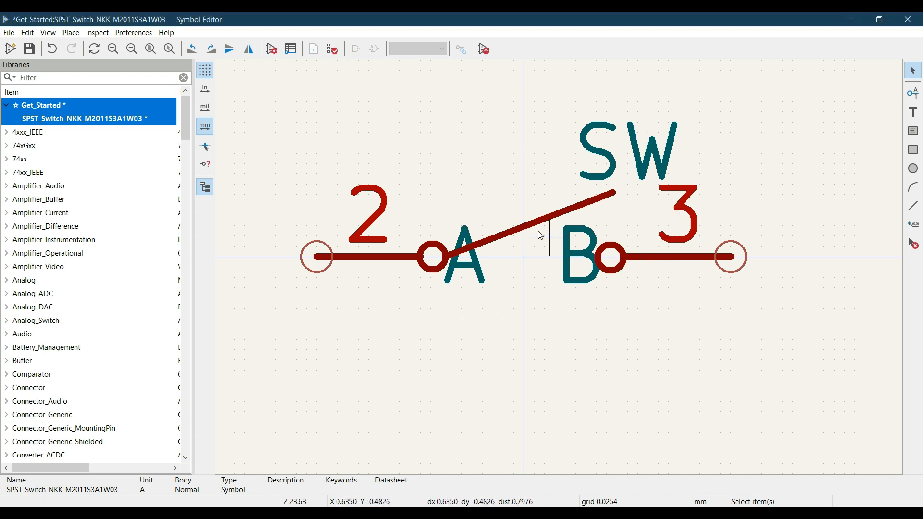
right_click(600, 334)
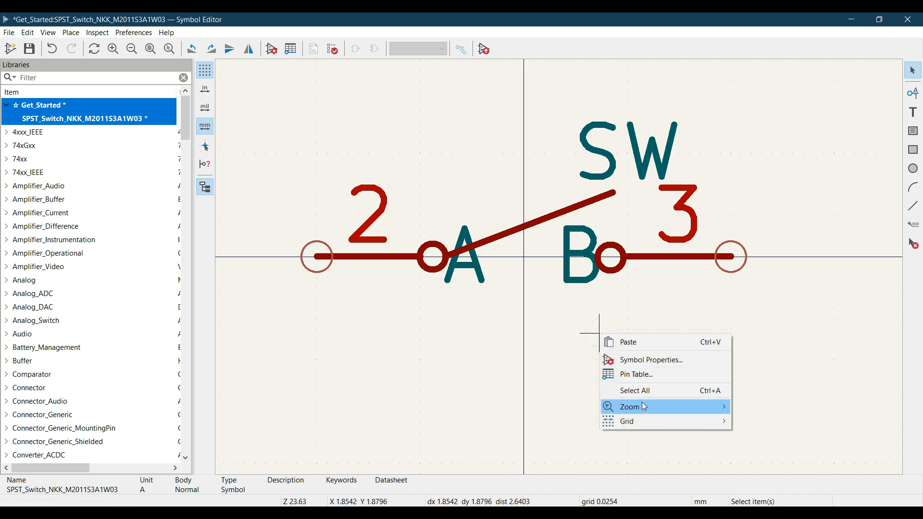
mouse_move(636, 421)
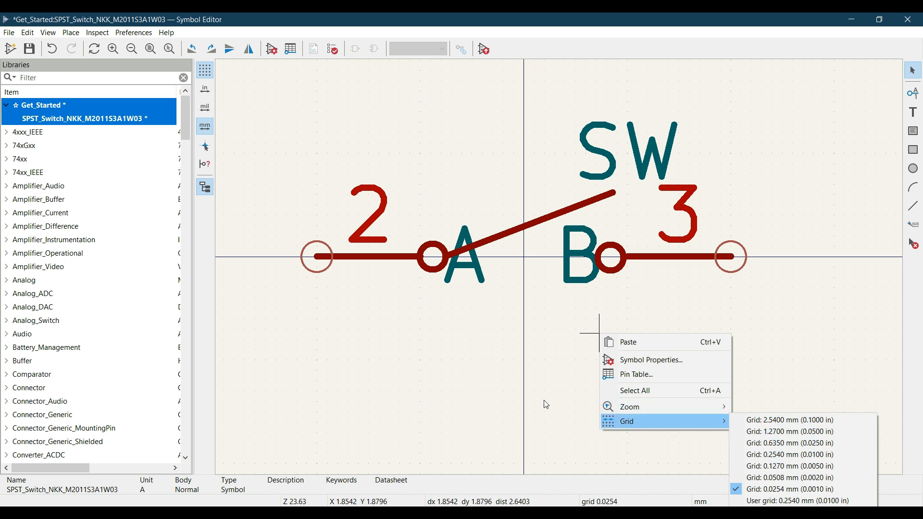
click(482, 329)
right_click(388, 85)
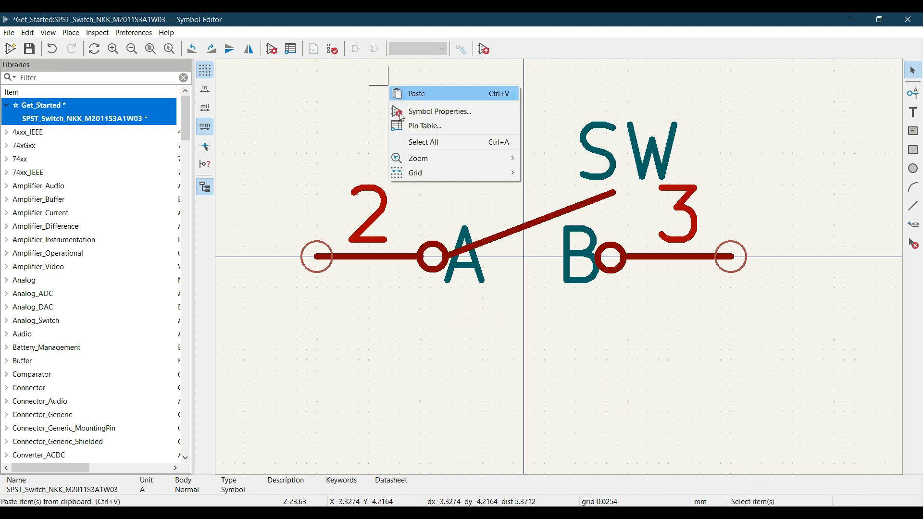
mouse_move(483, 171)
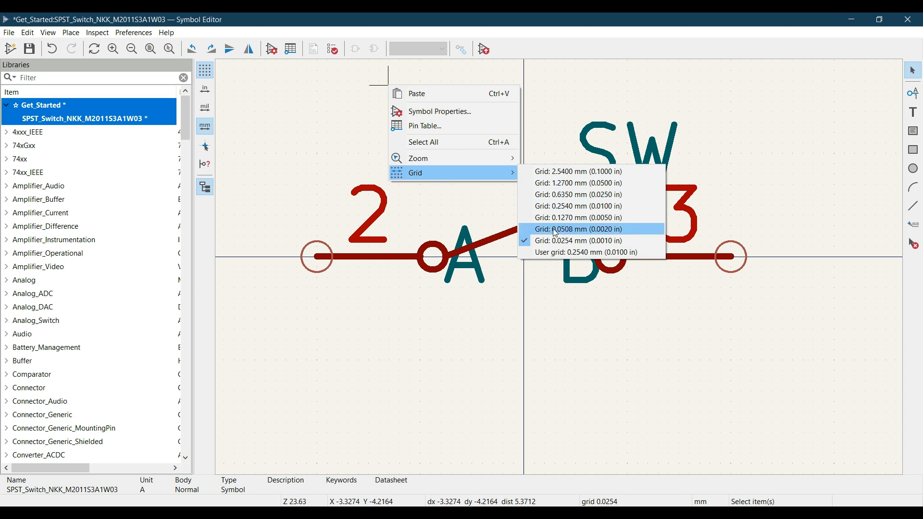
click(360, 145)
Switch the units to mils and set the editor grid to 50 mils (1.27 mm).
click(206, 107)
right_click(384, 102)
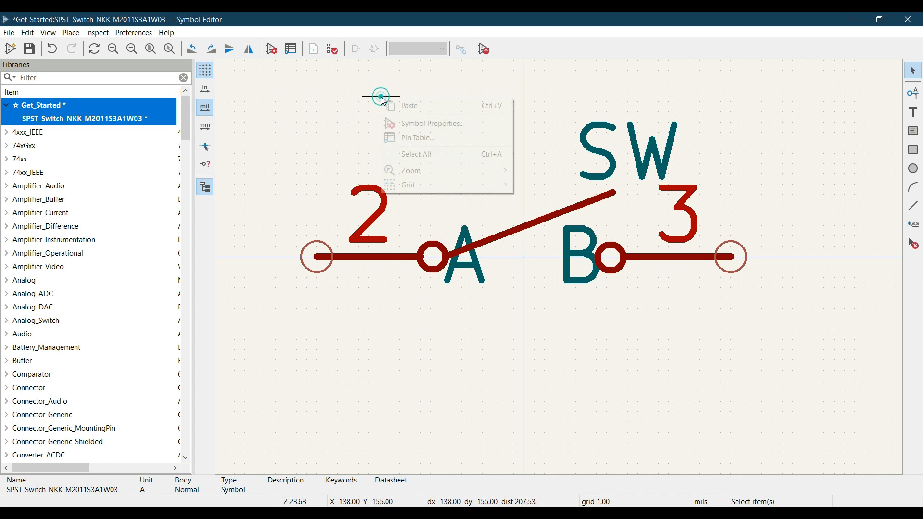
mouse_move(424, 185)
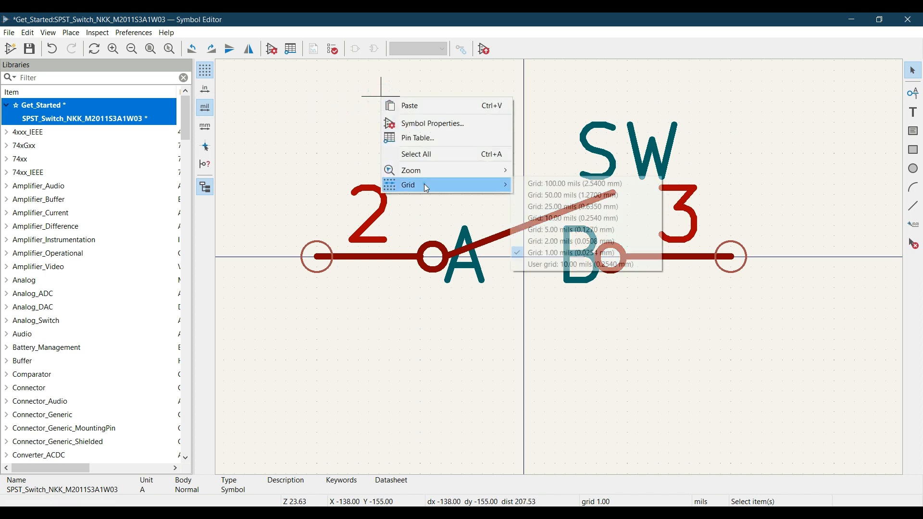
click(553, 200)
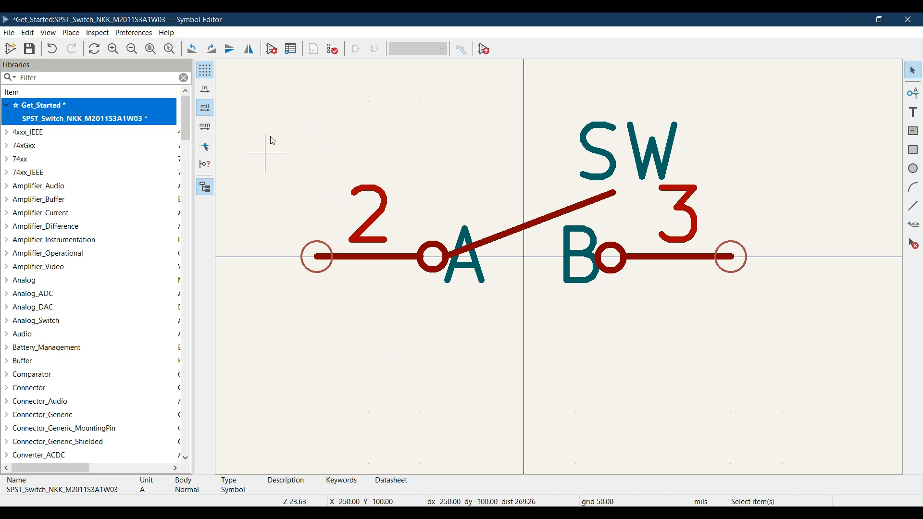
Examine the properties of the whole symbol and the pin properties of pin A.
click(271, 50)
drag(280, 80, 437, 167)
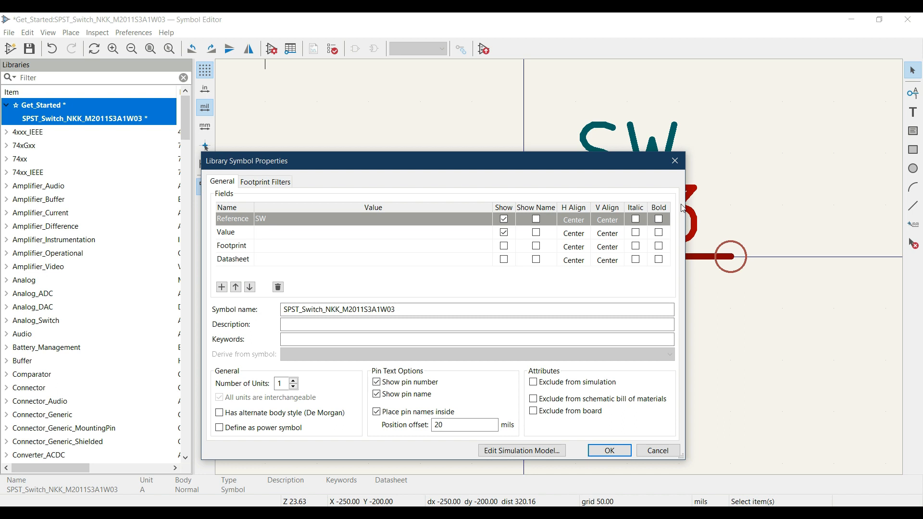
click(676, 160)
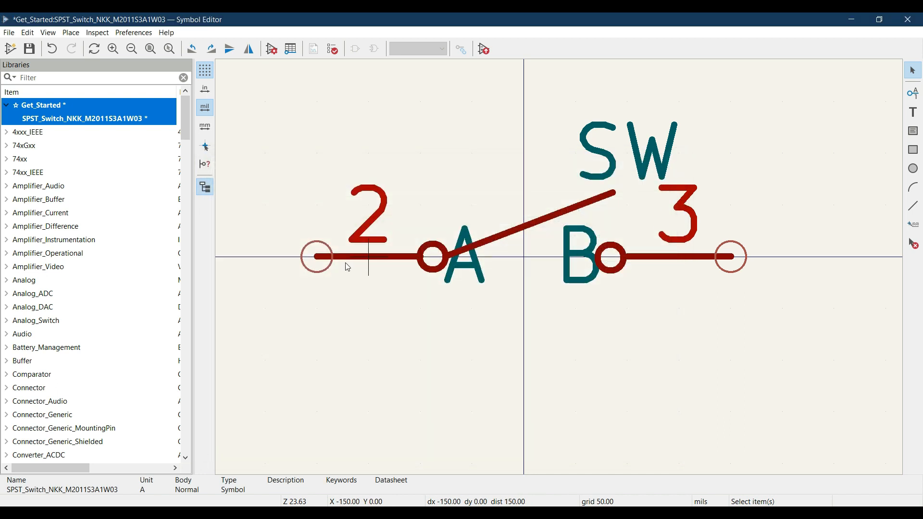
click(347, 268)
double_click(348, 268)
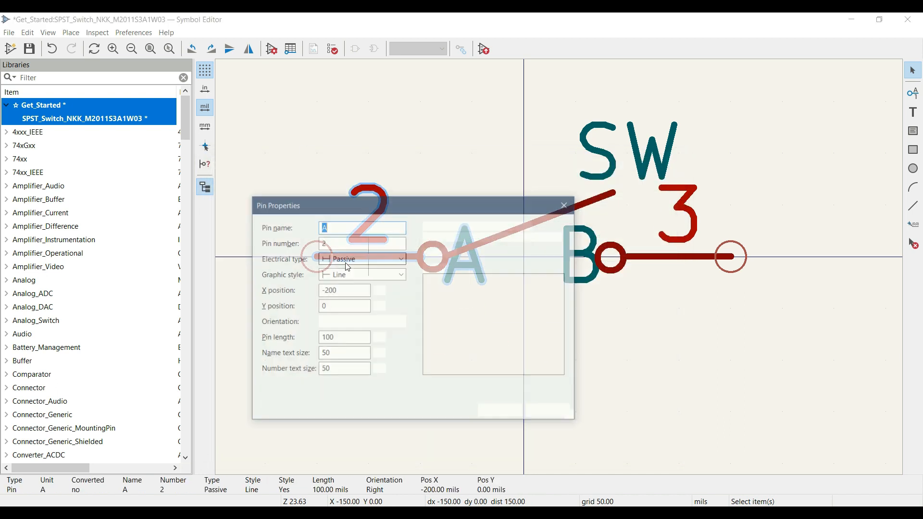
click(565, 205)
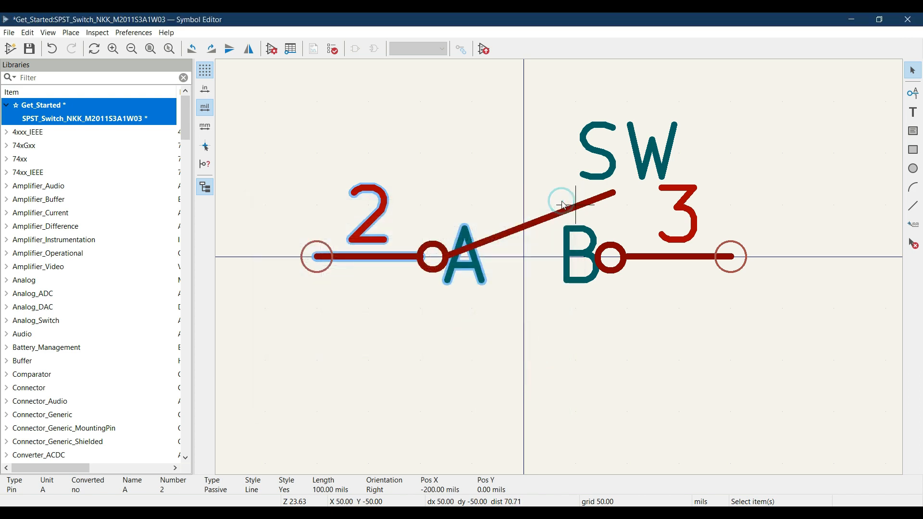
Fill the symbol's Value field with M2011S3A1W03, copied from the end of the symbol name.
click(271, 52)
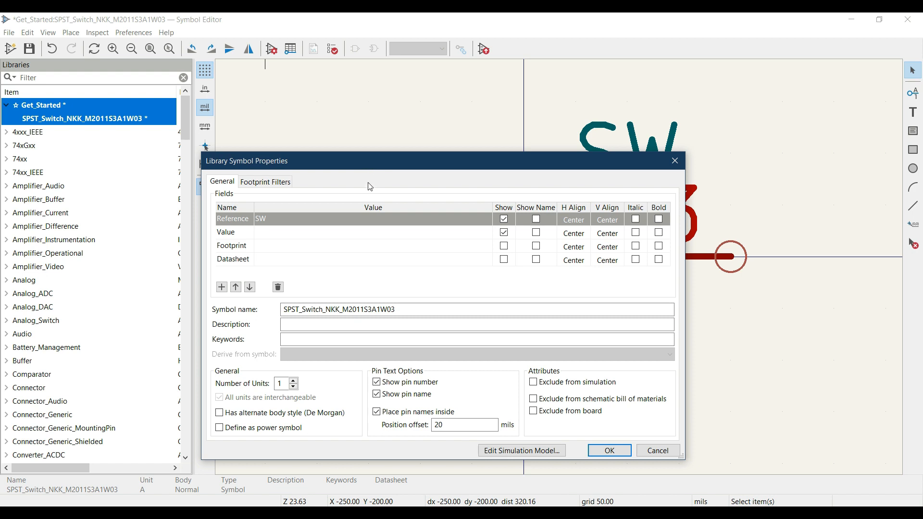
click(272, 220)
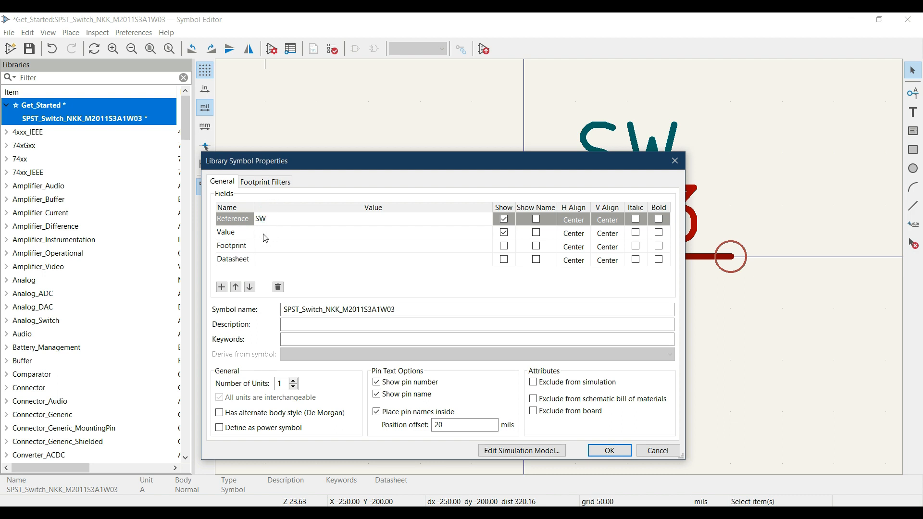
click(264, 234)
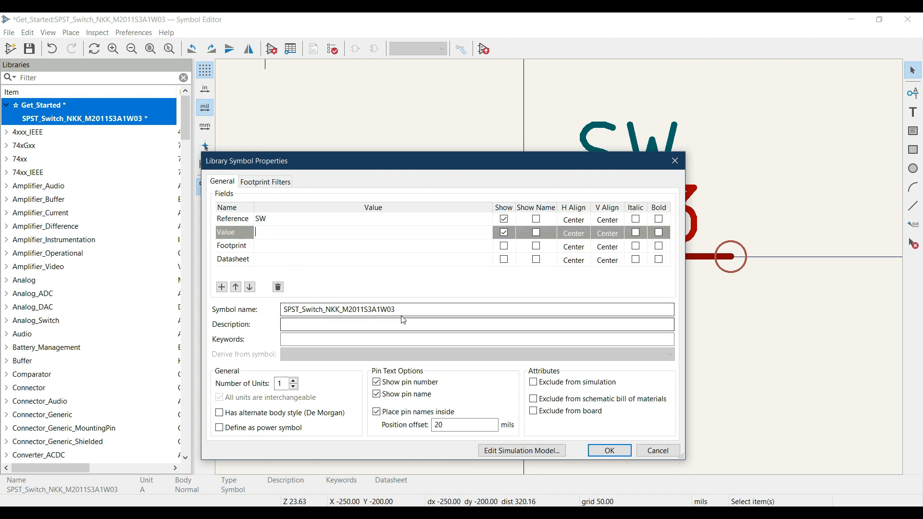
drag(396, 310, 343, 310)
key(ctrl+c)
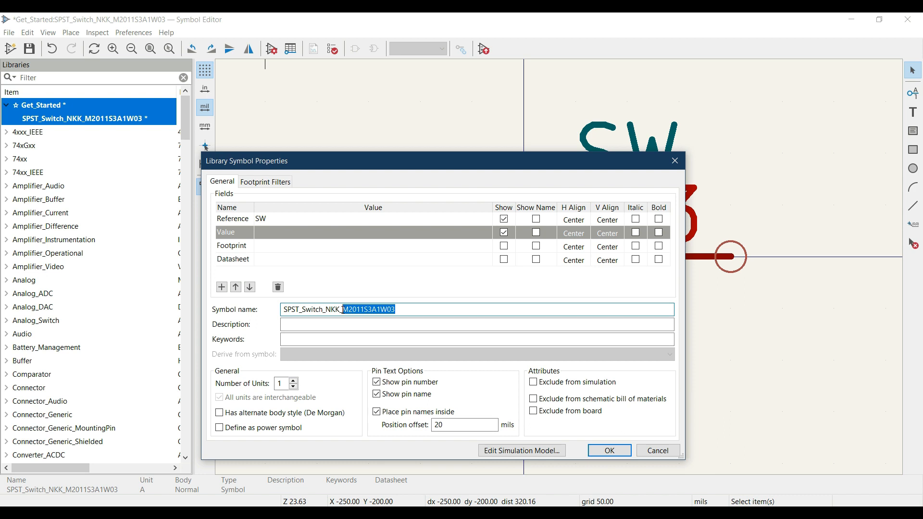
click(282, 234)
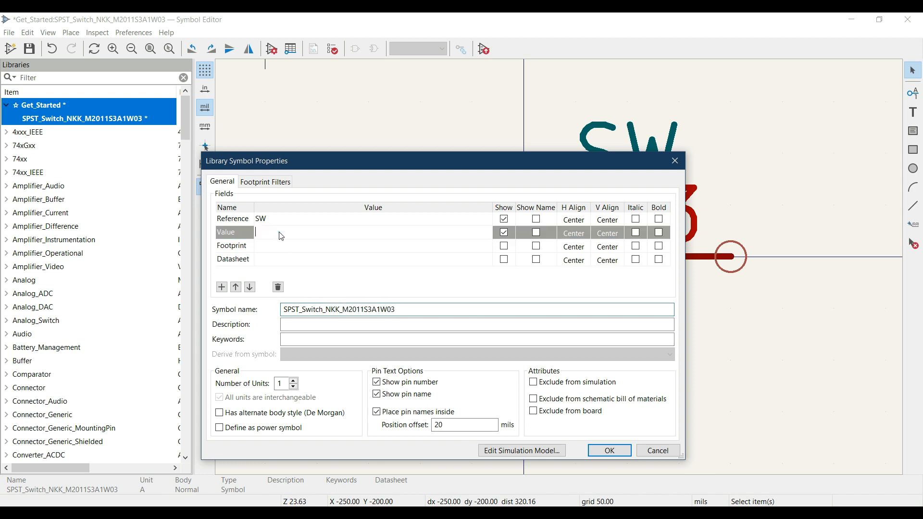
key(ctrl+v)
click(282, 252)
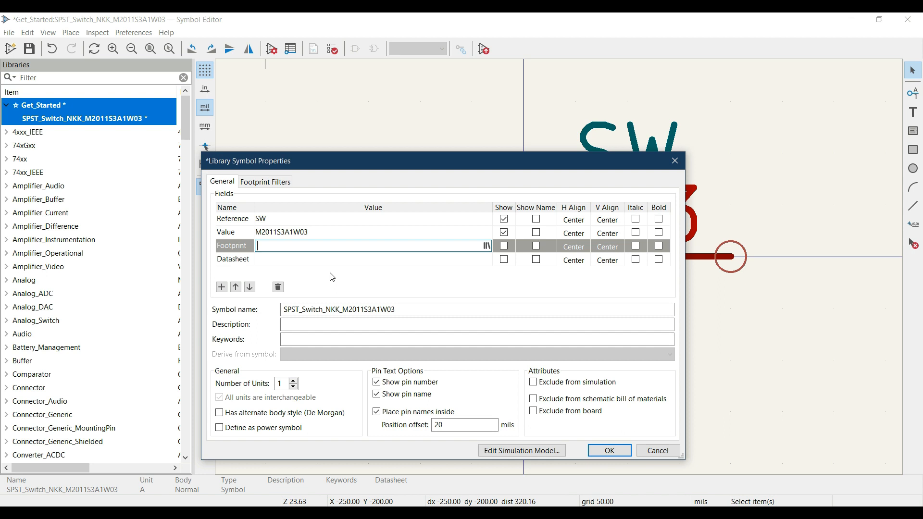
Enter the keywords "spst swithc toggle" for the symbol and hide its pin names.
click(308, 340)
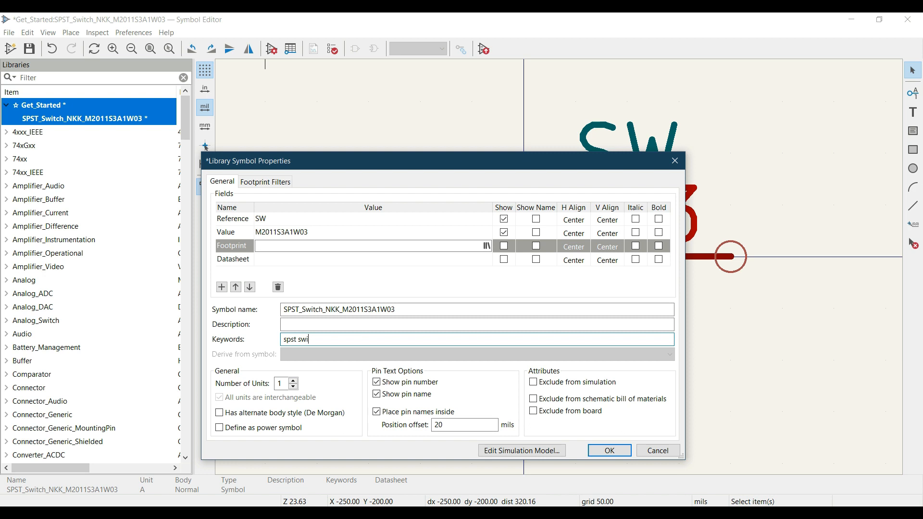
text(spst swithc toggle)
click(377, 396)
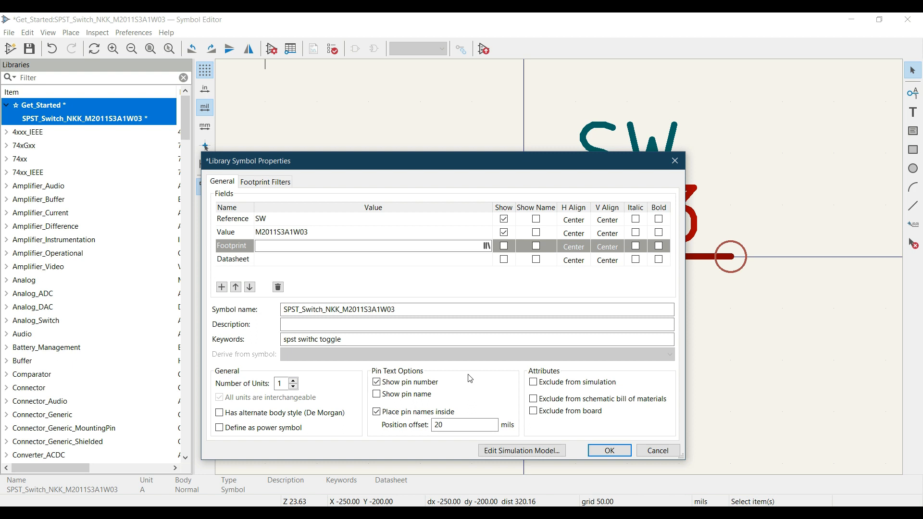
click(621, 453)
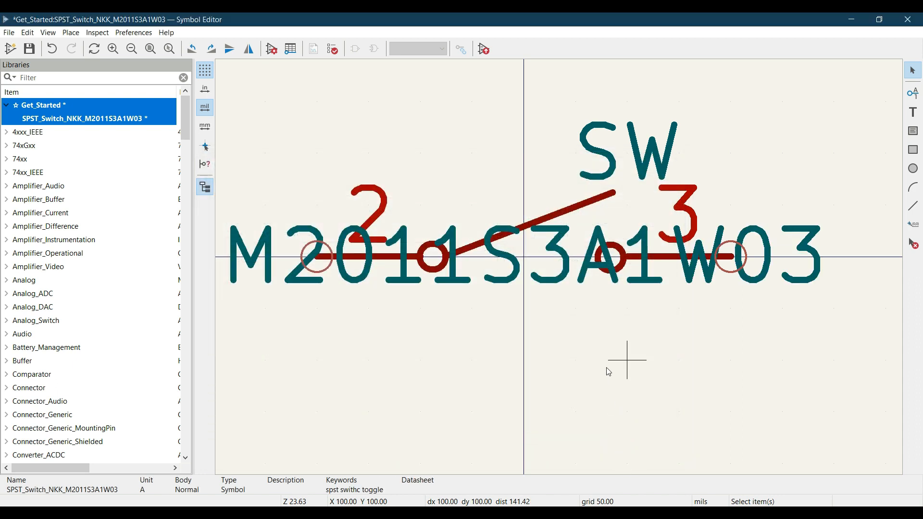
Move the M2011S3A1W03 value text below the switch graphic to about X 0, Y 150 mils.
click(513, 281)
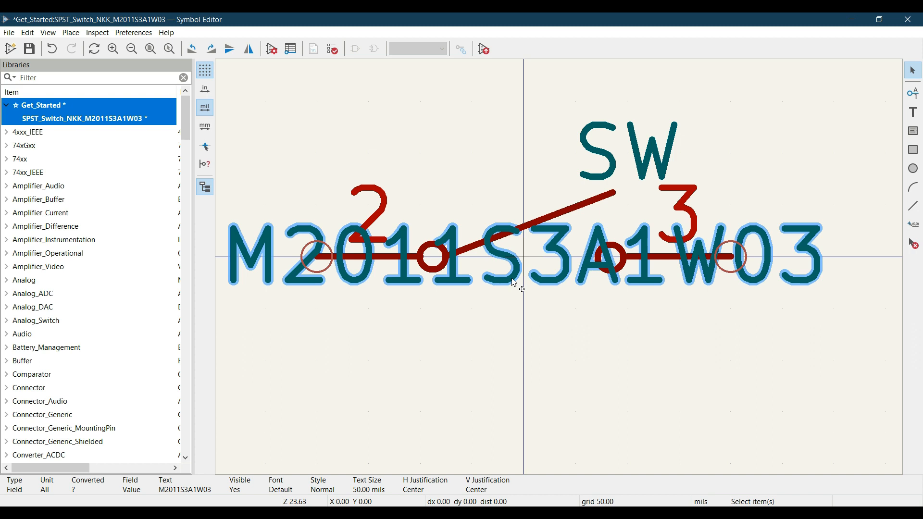
key(m)
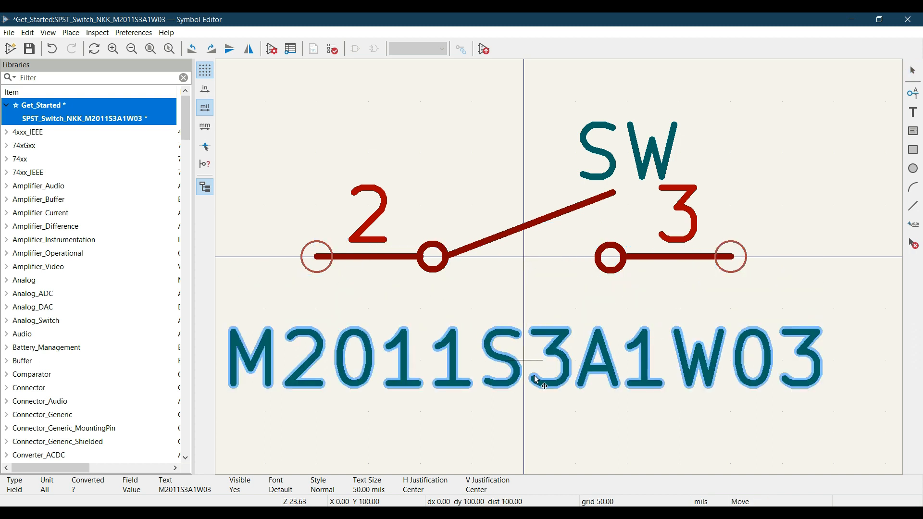
click(539, 393)
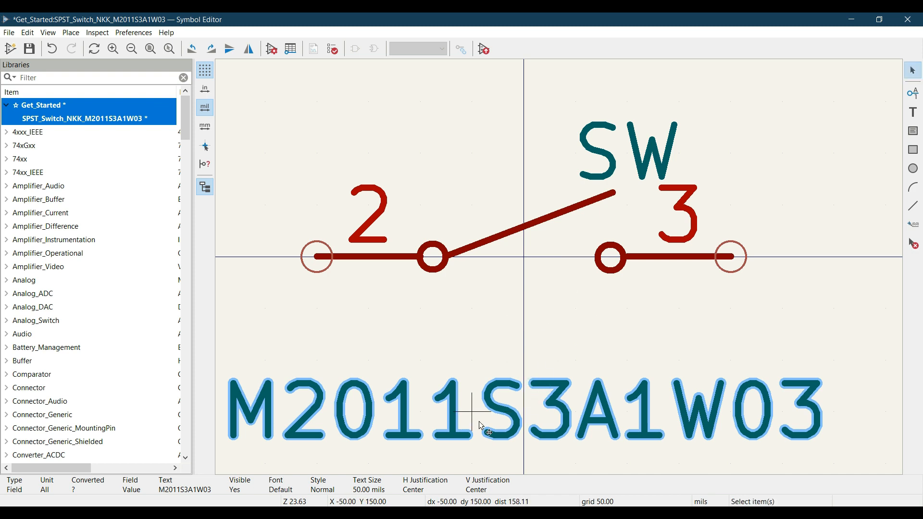
Turn off display of the Value field in the symbol's properties and save the symbol.
click(272, 48)
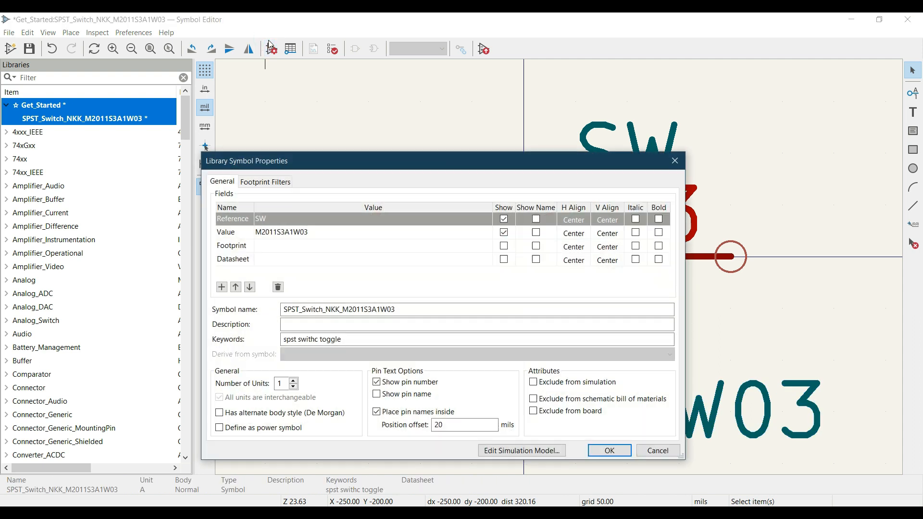
click(504, 234)
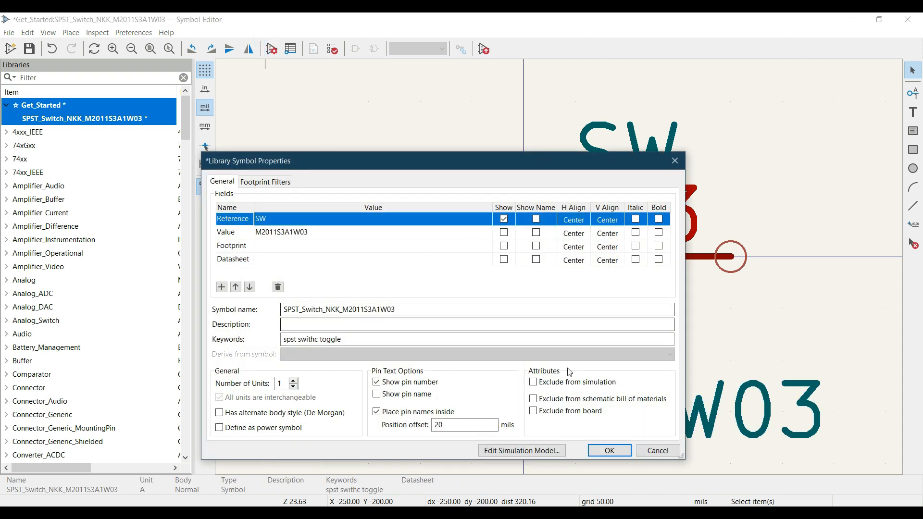
click(596, 450)
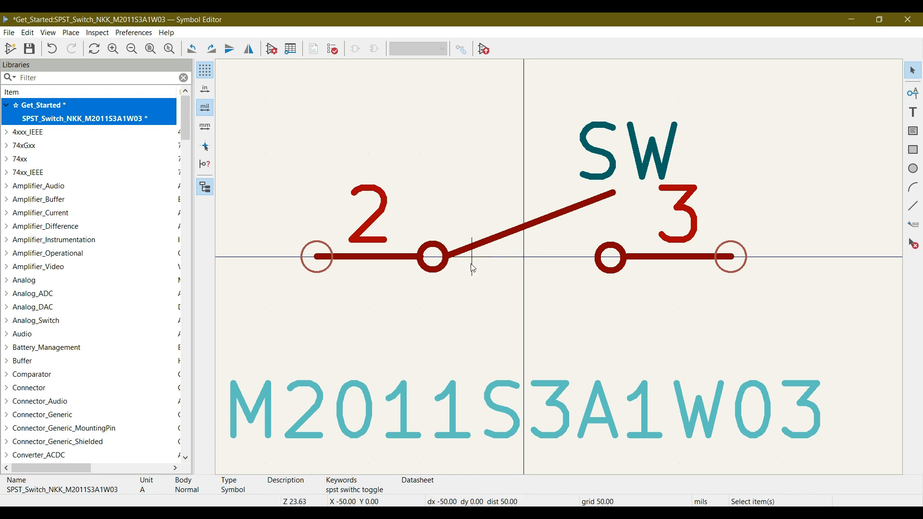
click(29, 49)
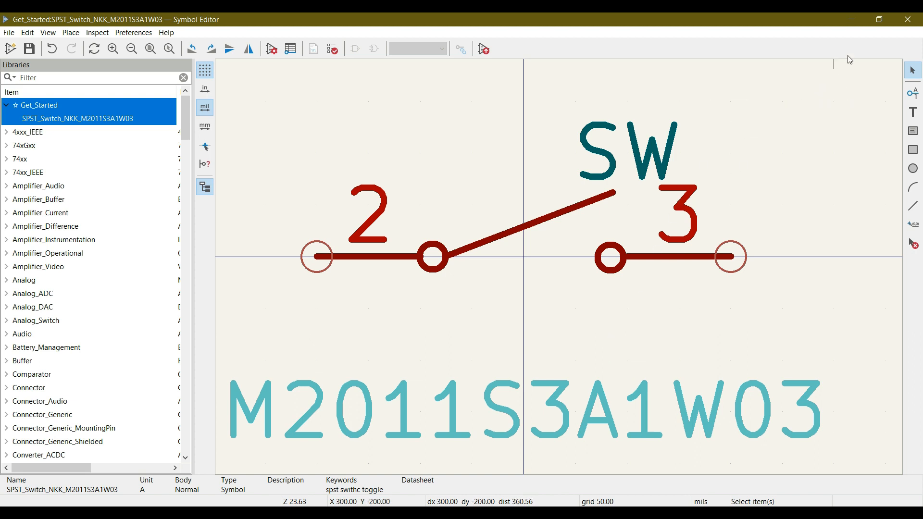
Switch to the KiCad project manager, open the get-started project from its Desktop folder, and open its schematic get-started.kicad_sch.
click(854, 23)
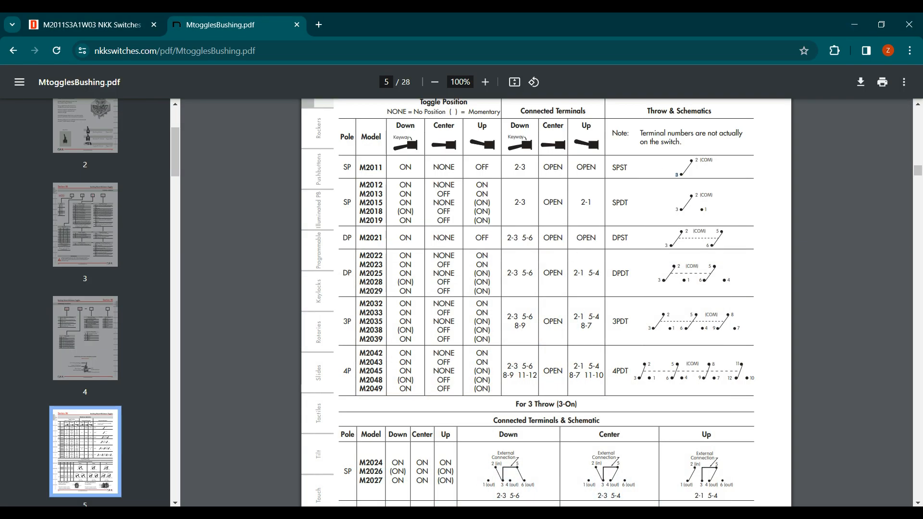
mouse_move(380, 513)
click(306, 468)
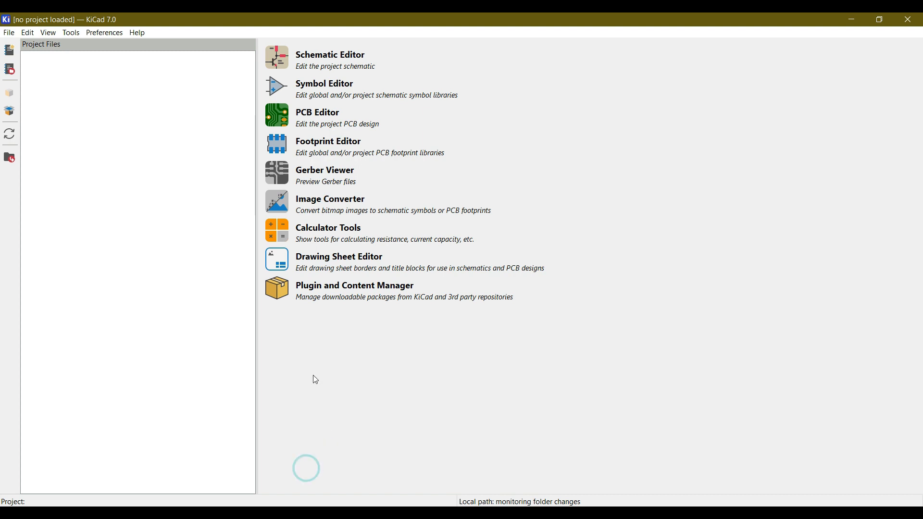
click(9, 33)
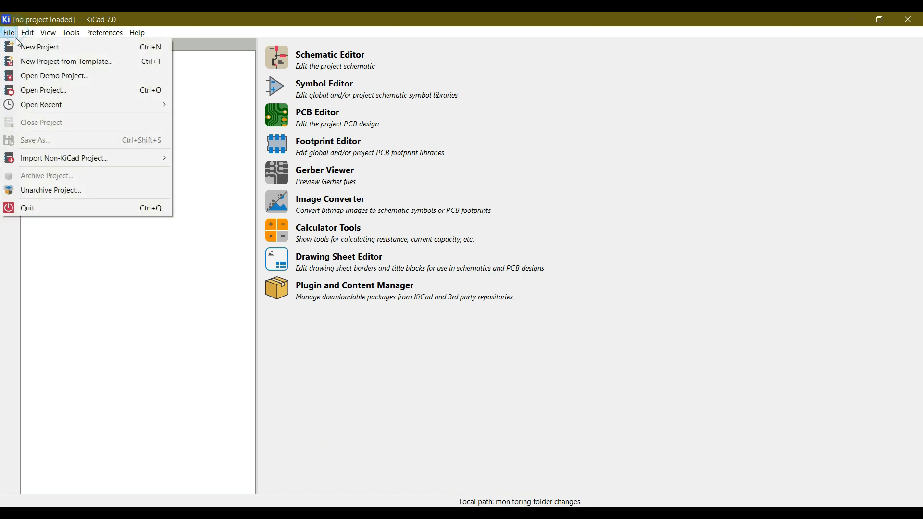
click(45, 93)
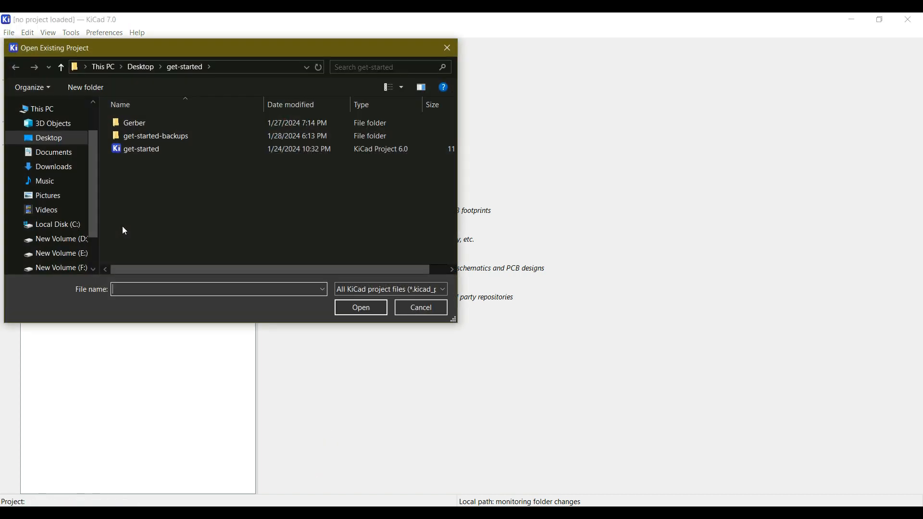
double_click(125, 155)
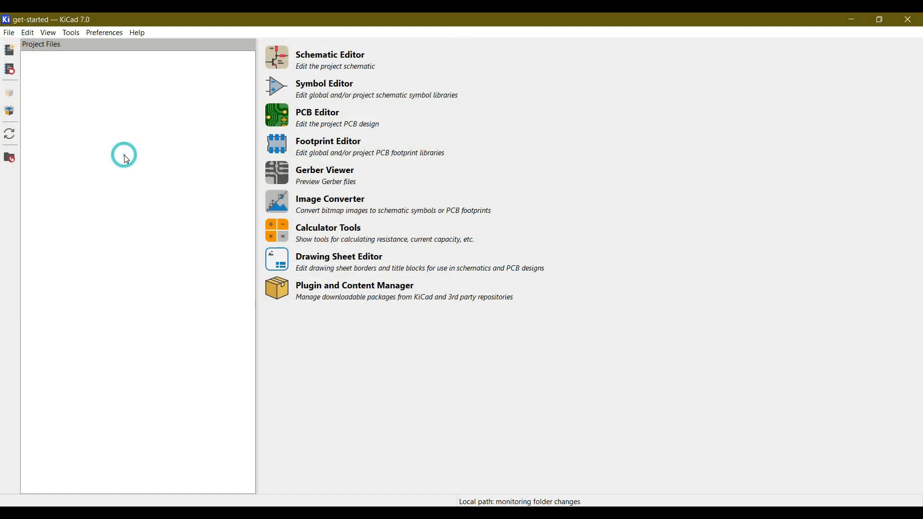
double_click(111, 116)
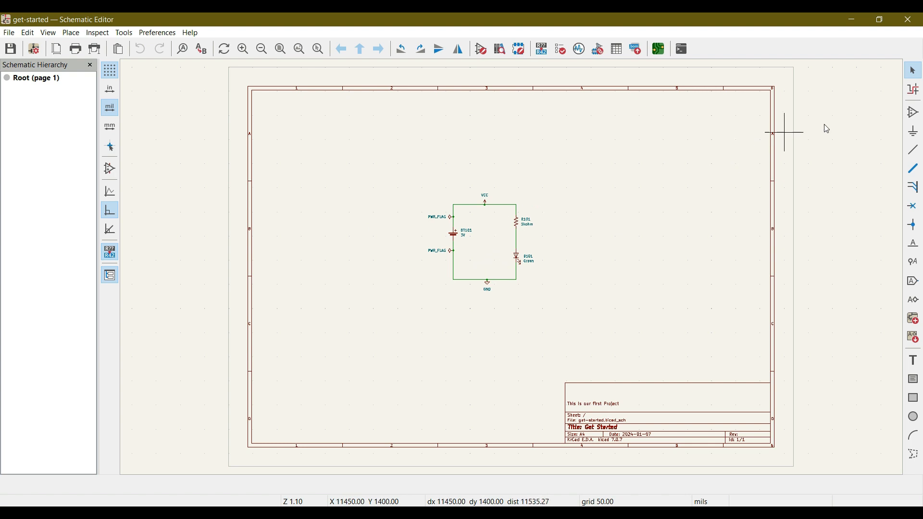
Place the symbol SPST_Switch_NKK_M2011S3A1W03 from the Get_Started library in the empty area beside the battery and LED circuit.
click(915, 113)
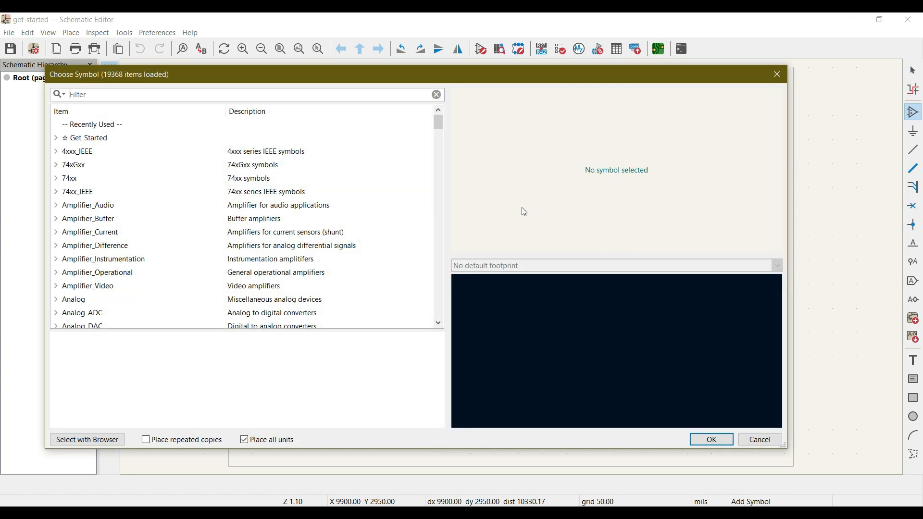
click(95, 140)
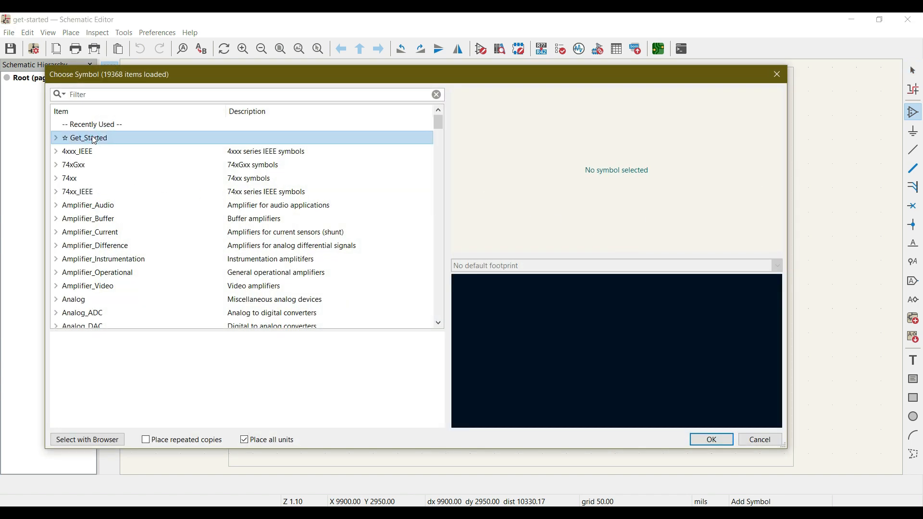
click(56, 139)
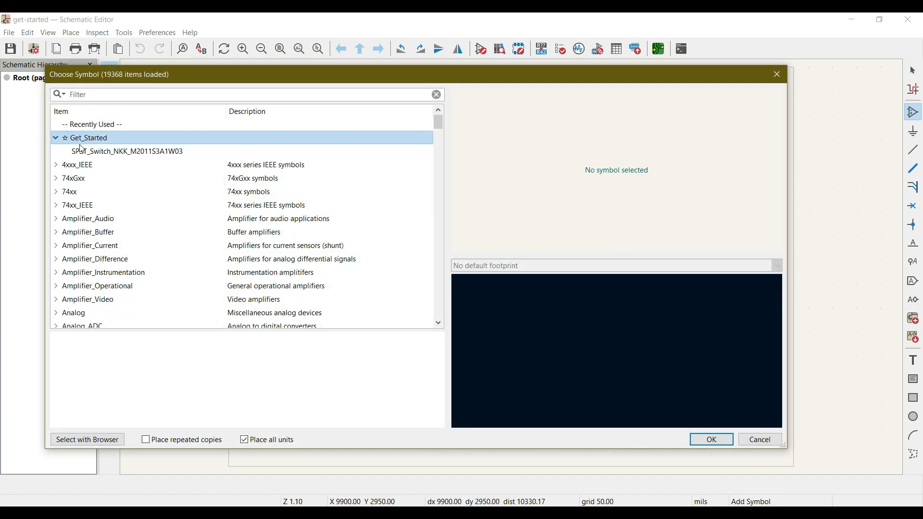
click(94, 152)
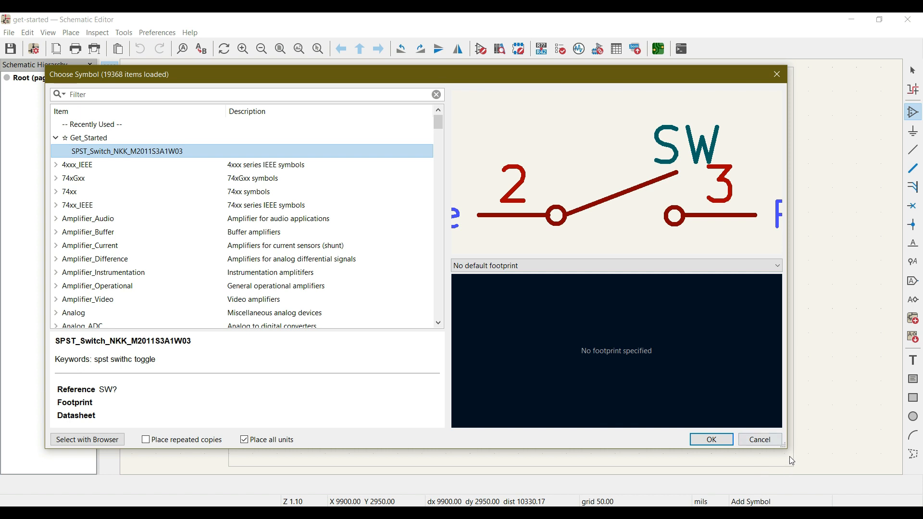
drag(786, 447, 888, 476)
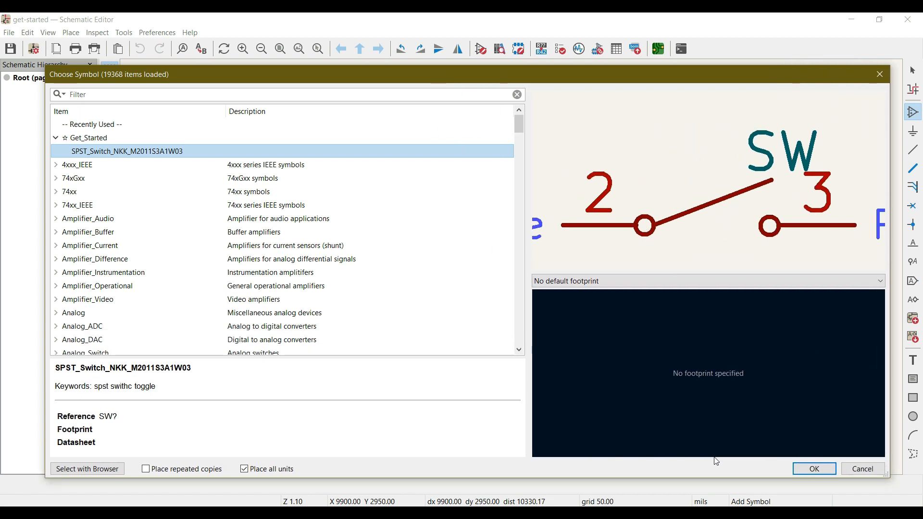
click(828, 469)
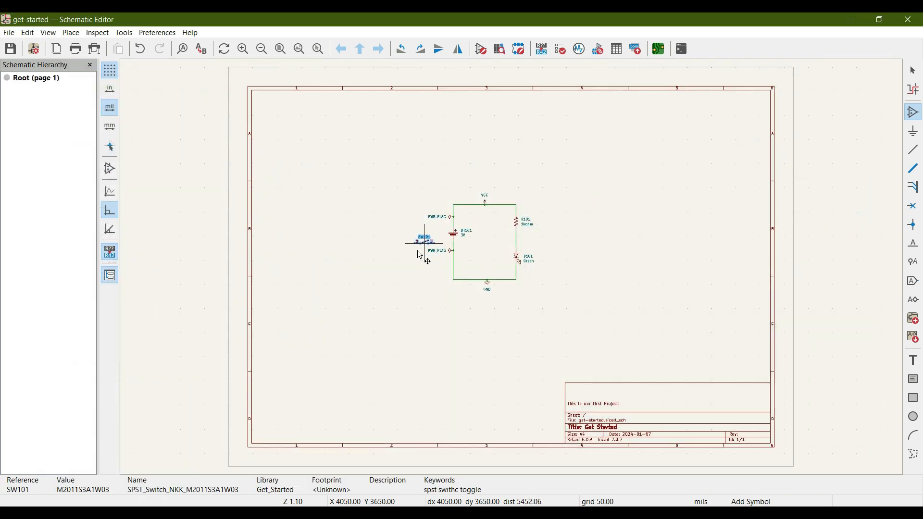
scroll(380, 270, up, 5)
click(511, 255)
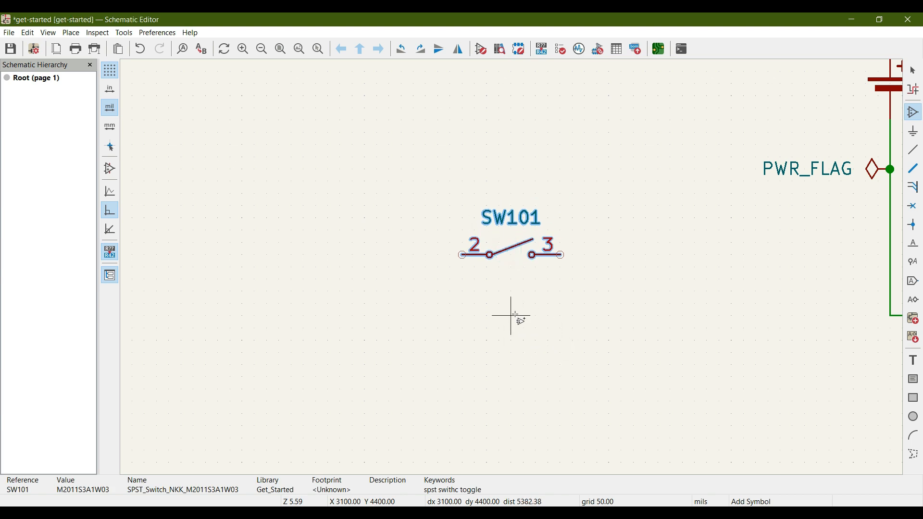
key(Escape)
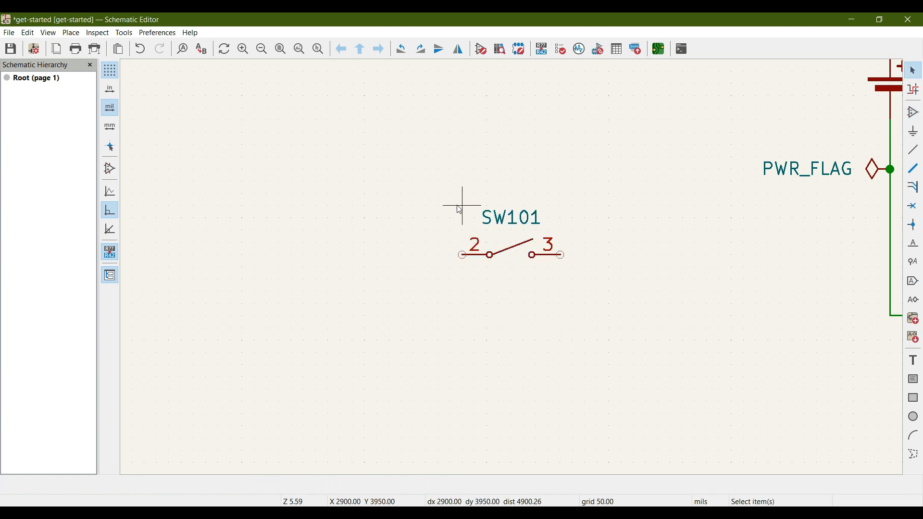
Move the placed switch slightly down and to the left, and place a duplicate of it directly below.
click(487, 251)
drag(487, 251, 478, 283)
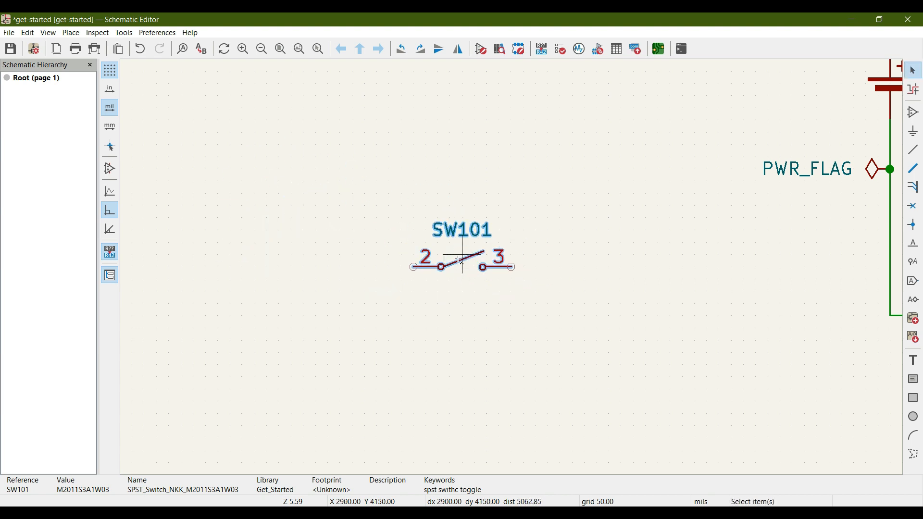
key(ctrl+d)
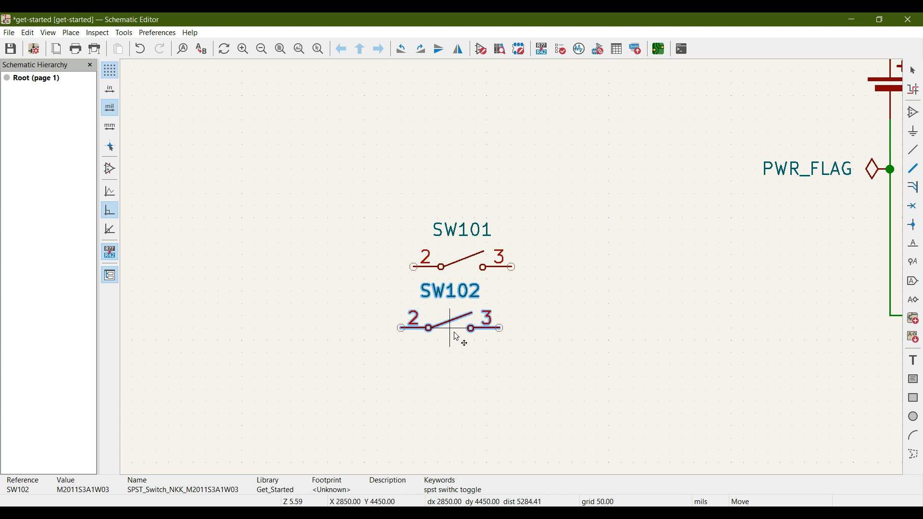
click(453, 330)
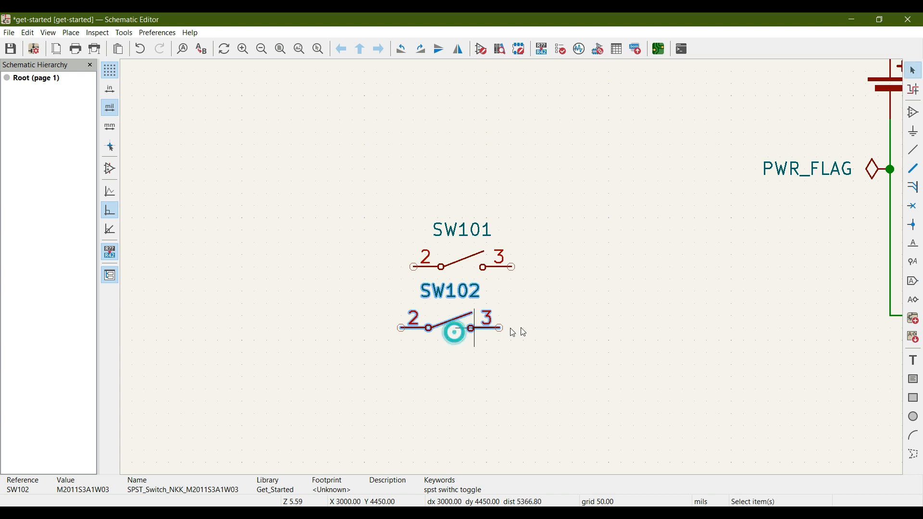
click(590, 327)
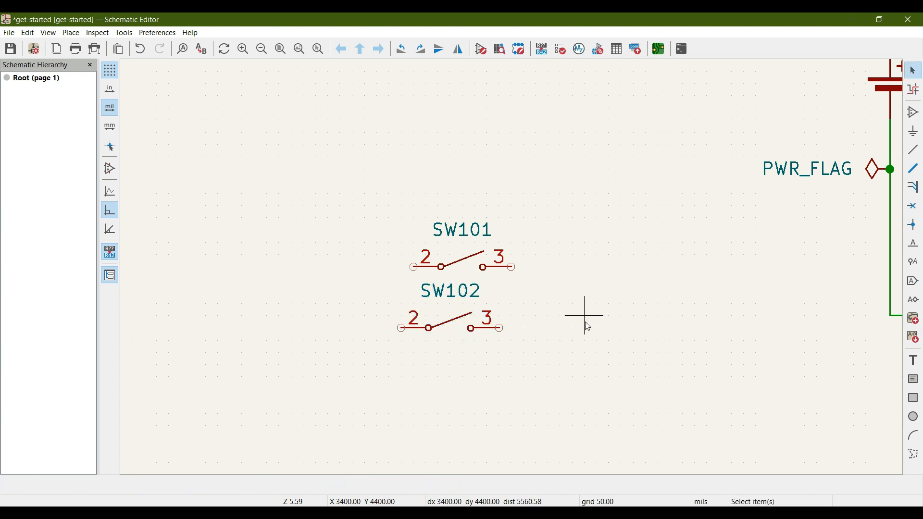
Select both switch symbols, SW101 and SW102, together in the schematic.
scroll(587, 327, down, 5)
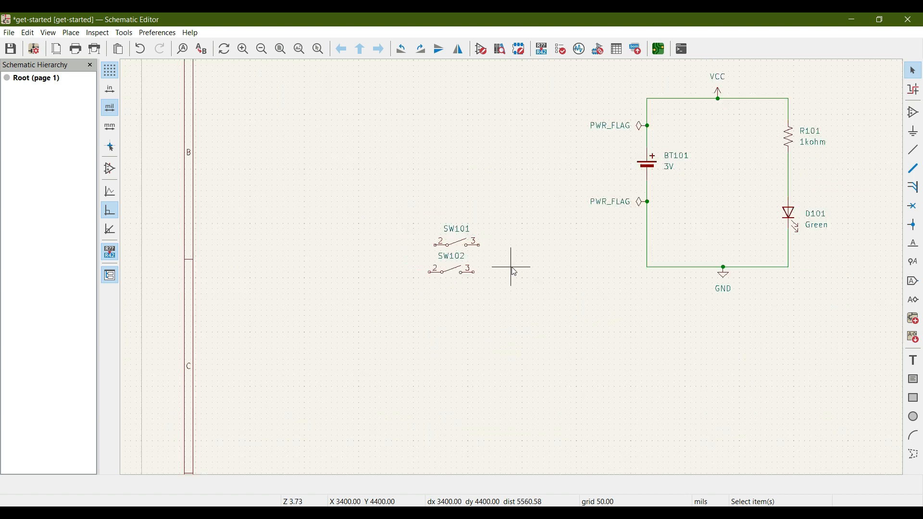
middle_drag(584, 286, 501, 343)
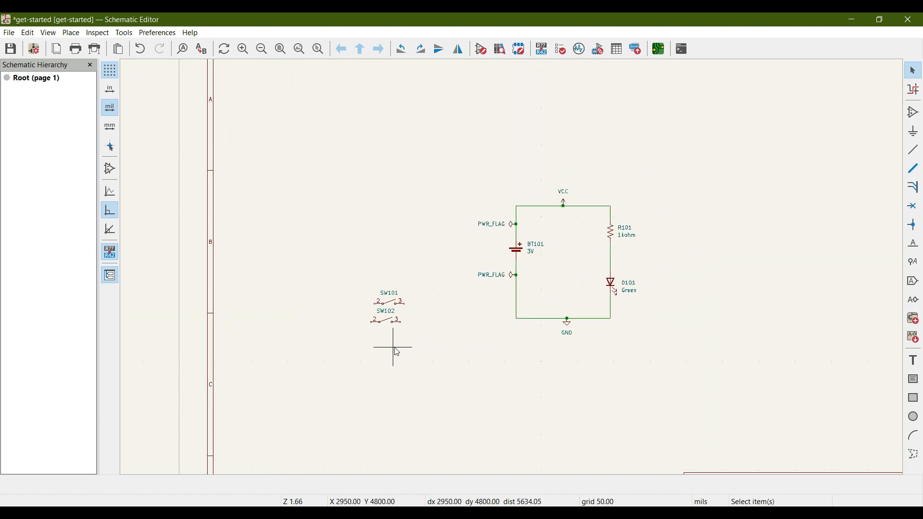
drag(352, 268, 427, 360)
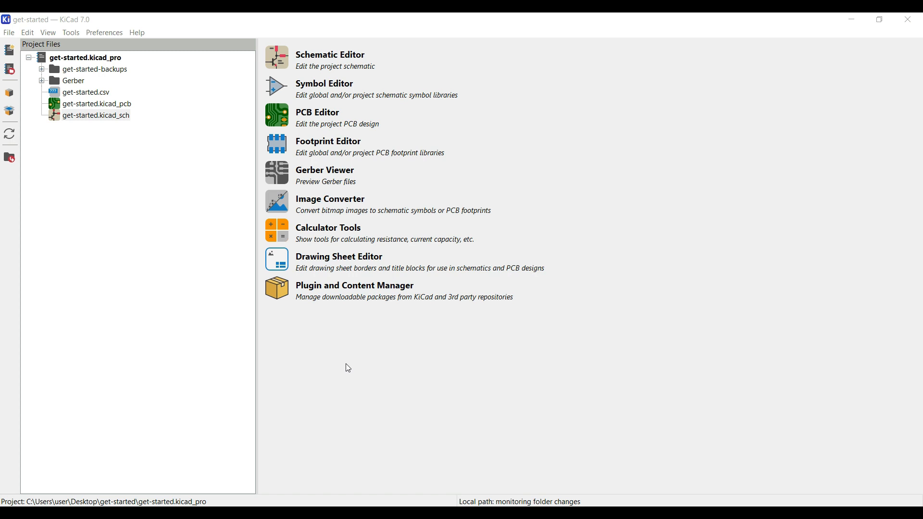
Open the Footprint Editor from the project manager and again from the get-started PCB layout, closing each window after viewing.
click(279, 147)
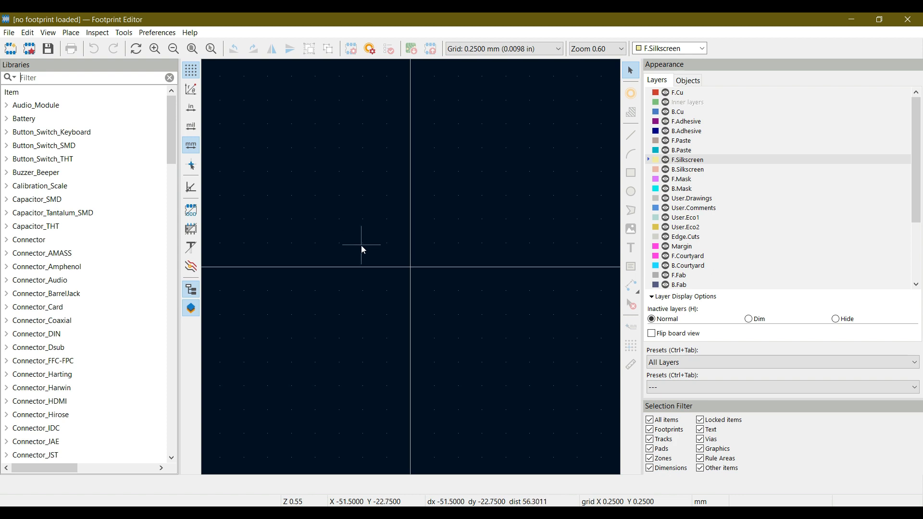
click(909, 20)
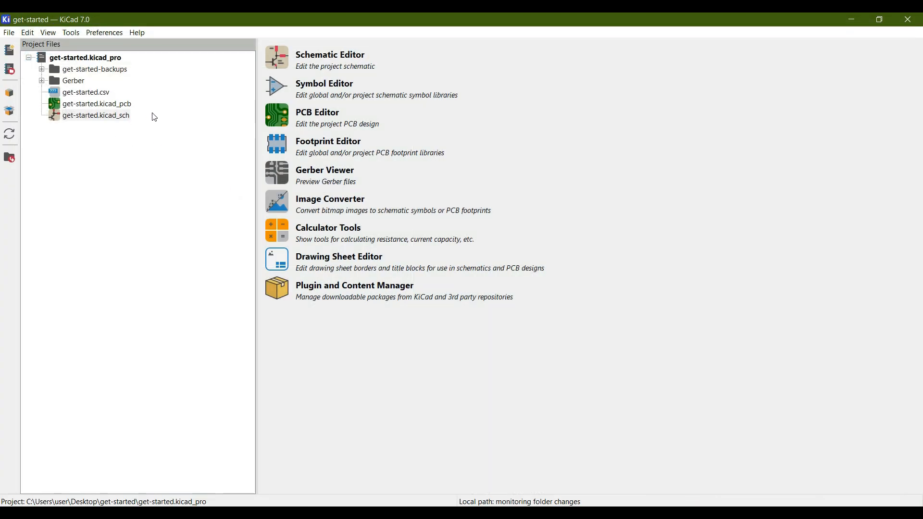
click(101, 106)
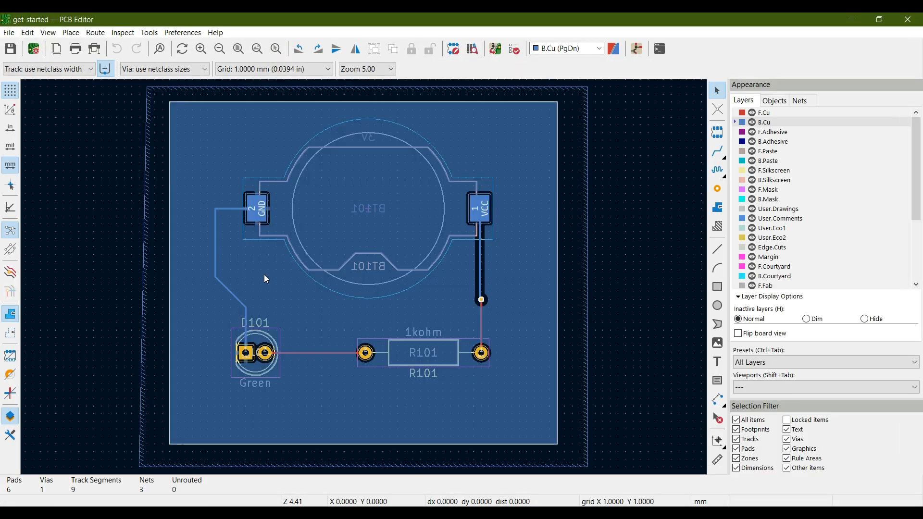
click(455, 50)
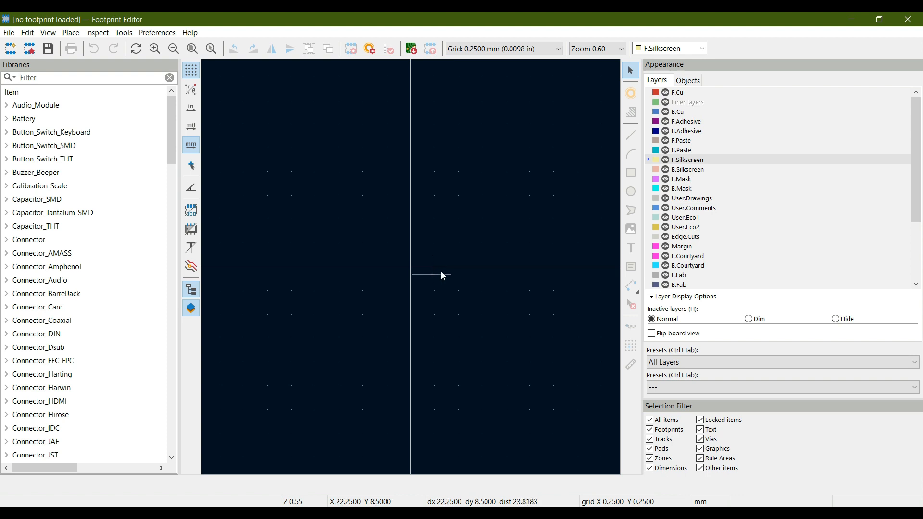
click(912, 23)
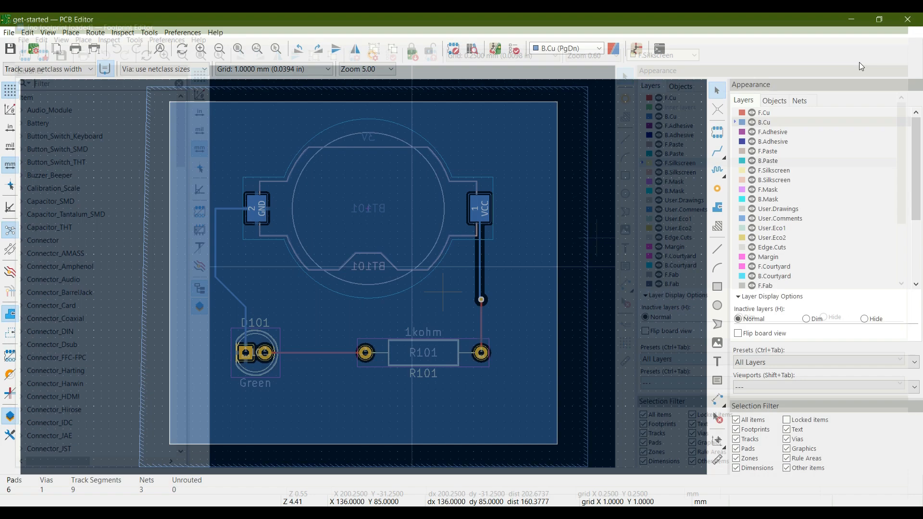
click(912, 24)
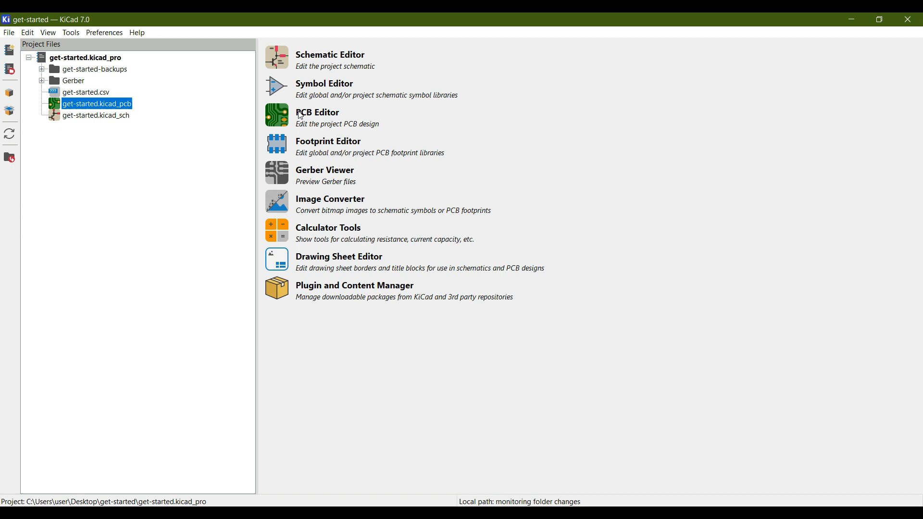
Close the get-started project and open the Footprint Editor on its own to look through the footprint libraries.
click(10, 33)
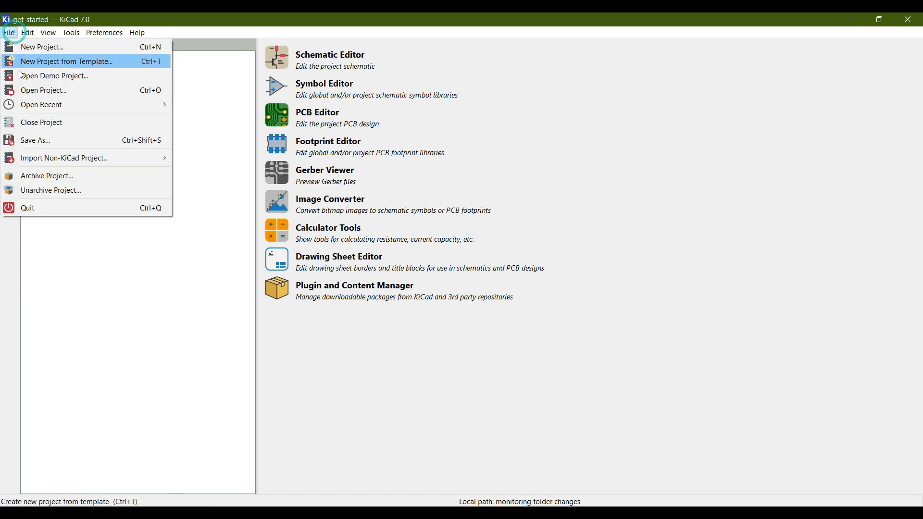
click(40, 122)
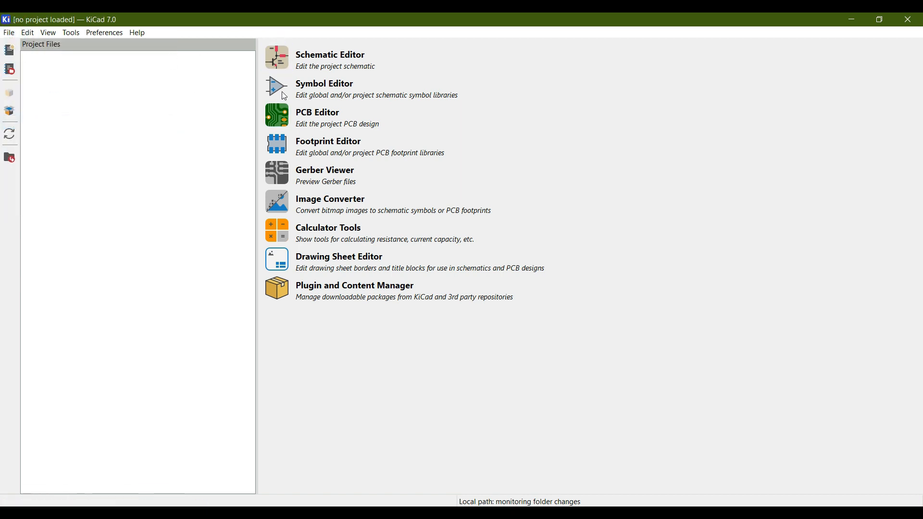
click(291, 147)
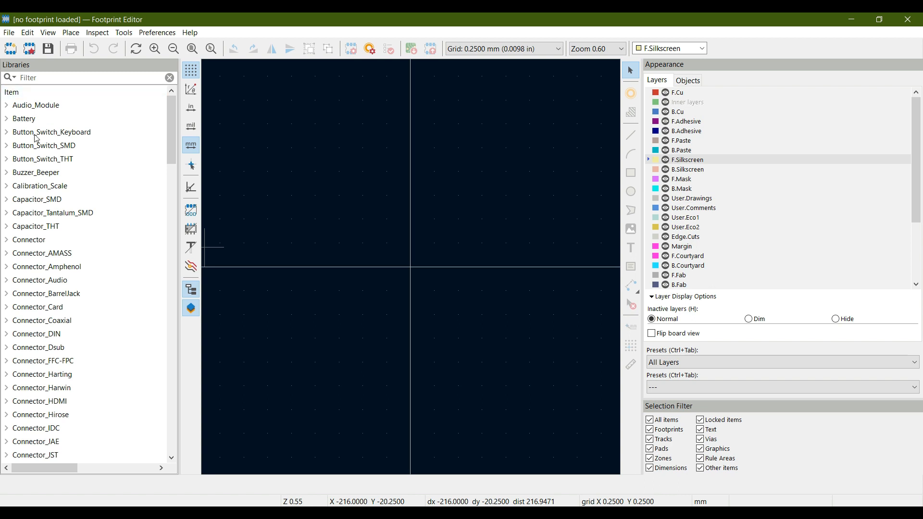
scroll(37, 229, down, 5)
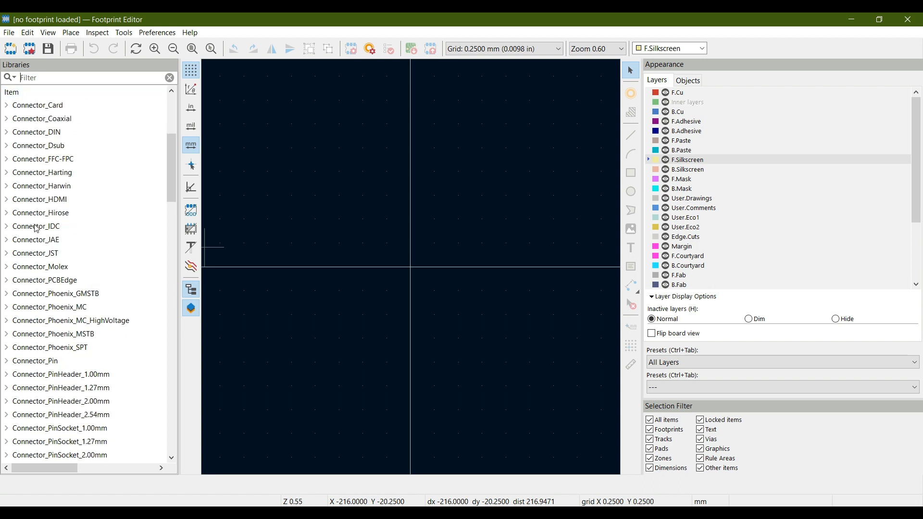
scroll(36, 229, down, 1)
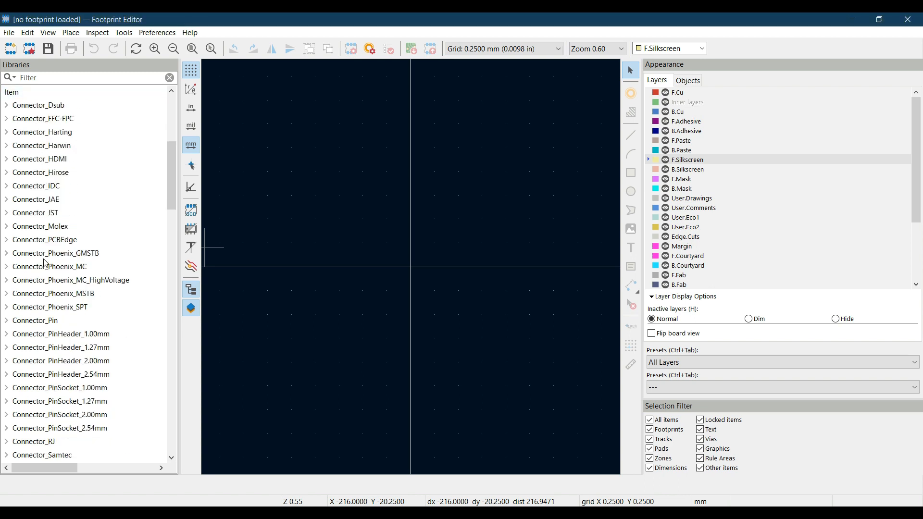
scroll(44, 260, down, 4)
scroll(41, 248, up, 10)
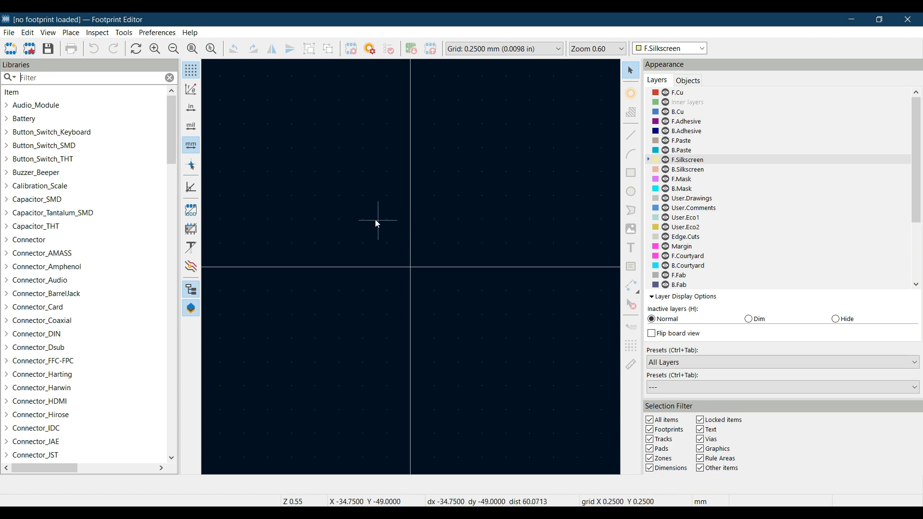
Create a new footprint library named Get_started_footprint in the KiCad 7.0 footprints folder.
click(9, 32)
mouse_move(28, 32)
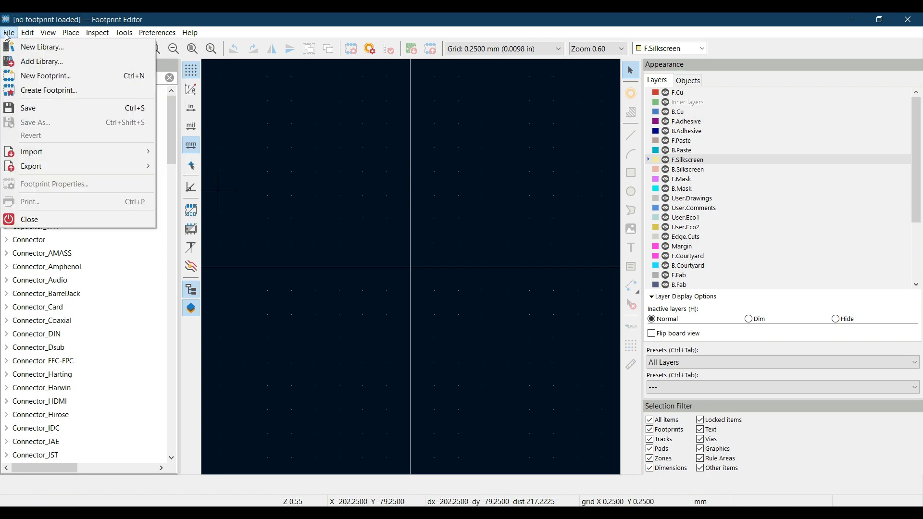
click(16, 47)
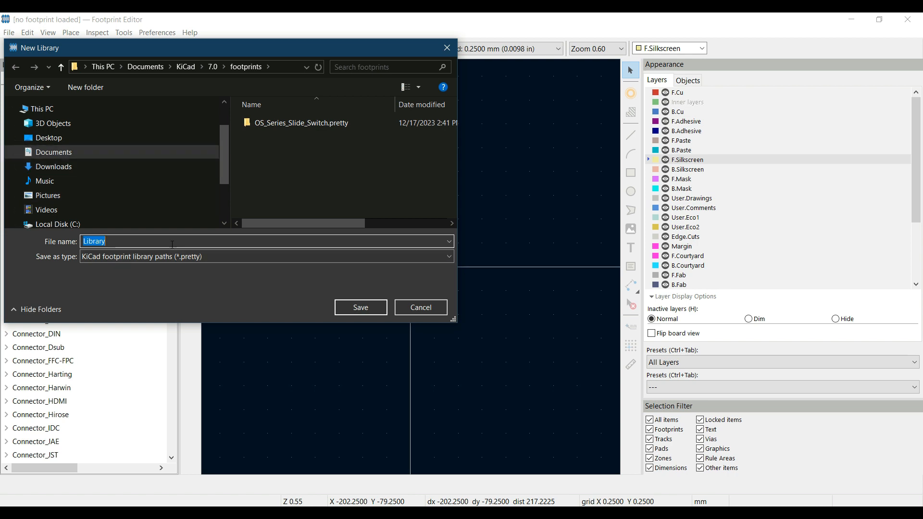
text(Get)
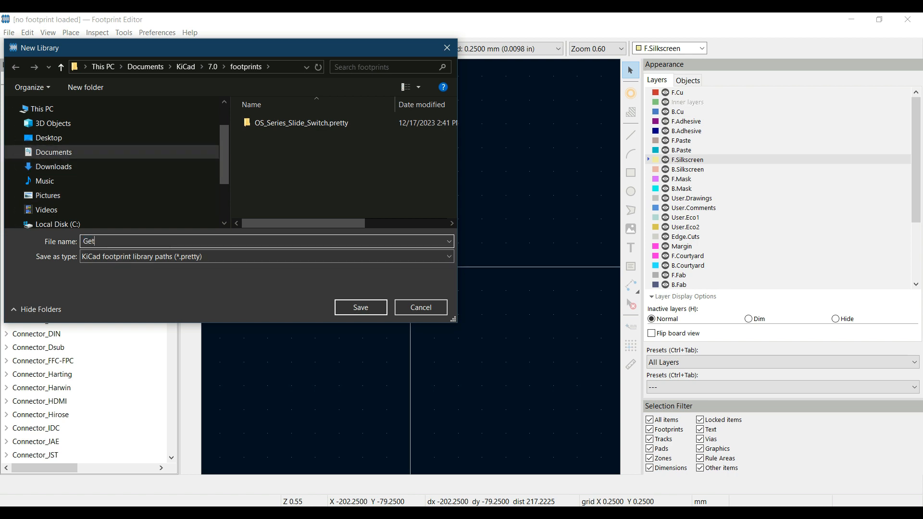
text(_started_footpri)
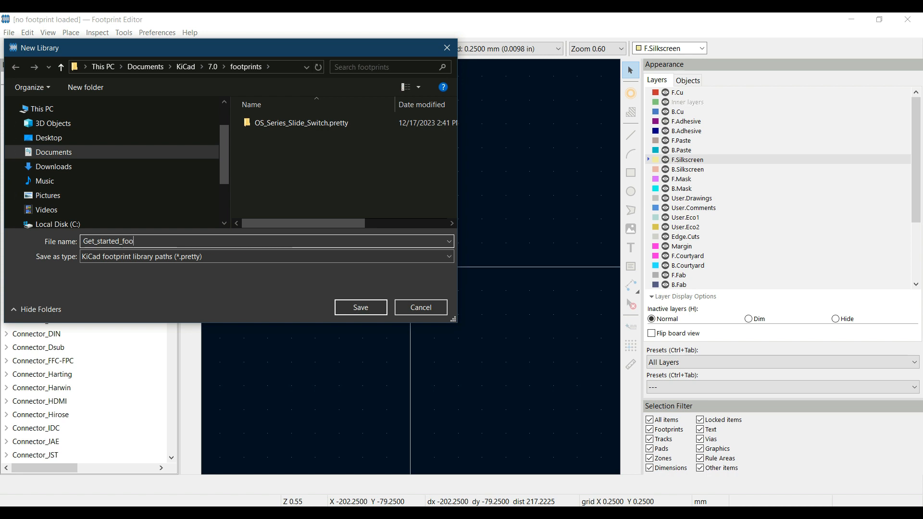
text(nt)
click(358, 306)
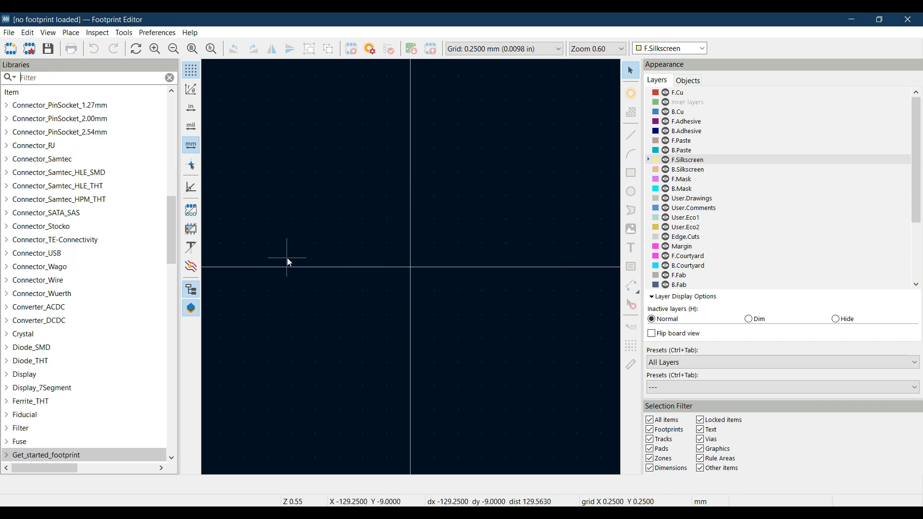
Check the new Get_started_footprint library in the tree, and open the 35x26mm Fischer-SK486-35 footprint from the Heatsink library as an example.
drag(167, 229, 168, 271)
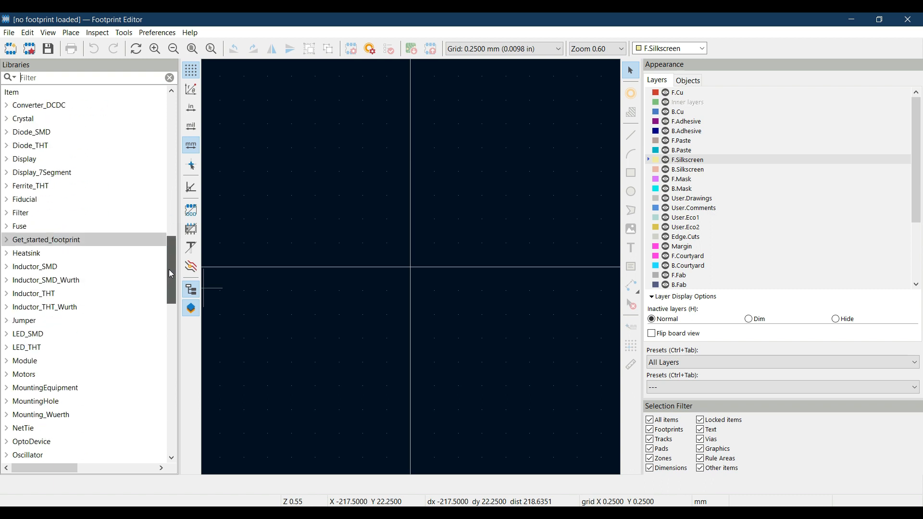
click(34, 242)
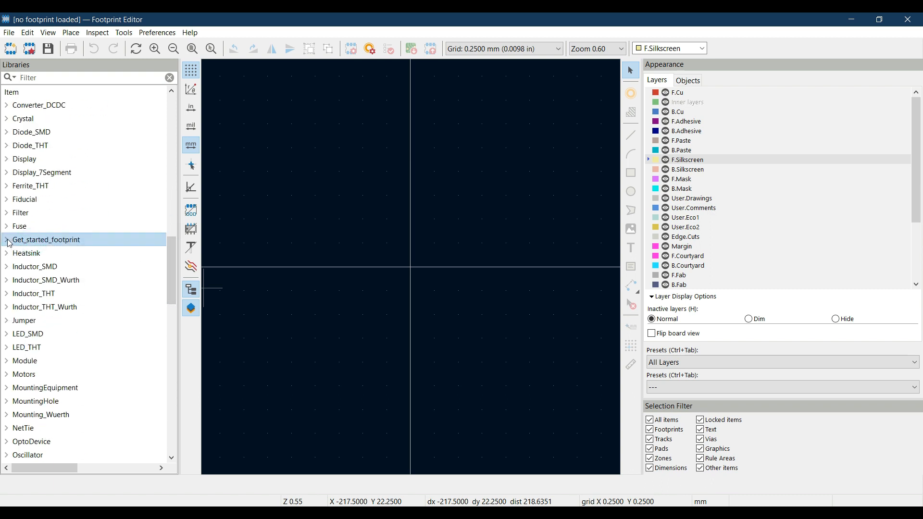
click(10, 244)
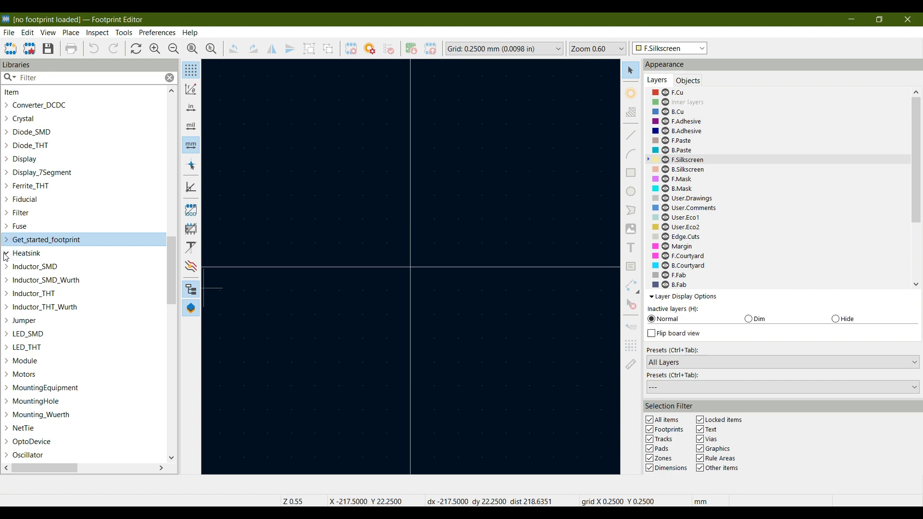
click(9, 257)
click(42, 270)
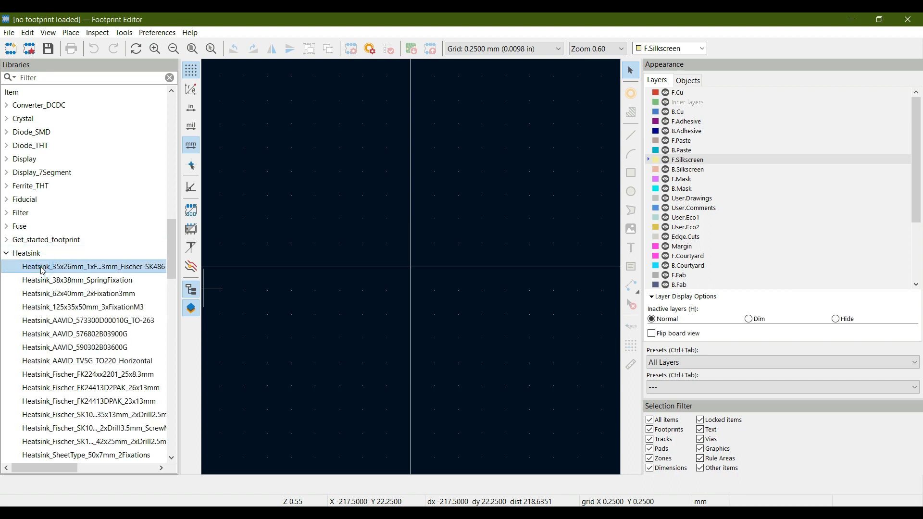
double_click(43, 268)
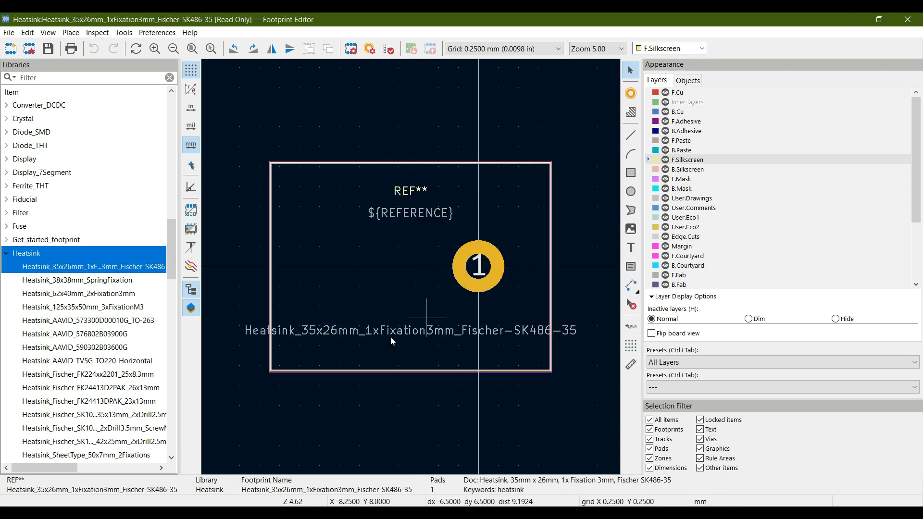
click(76, 264)
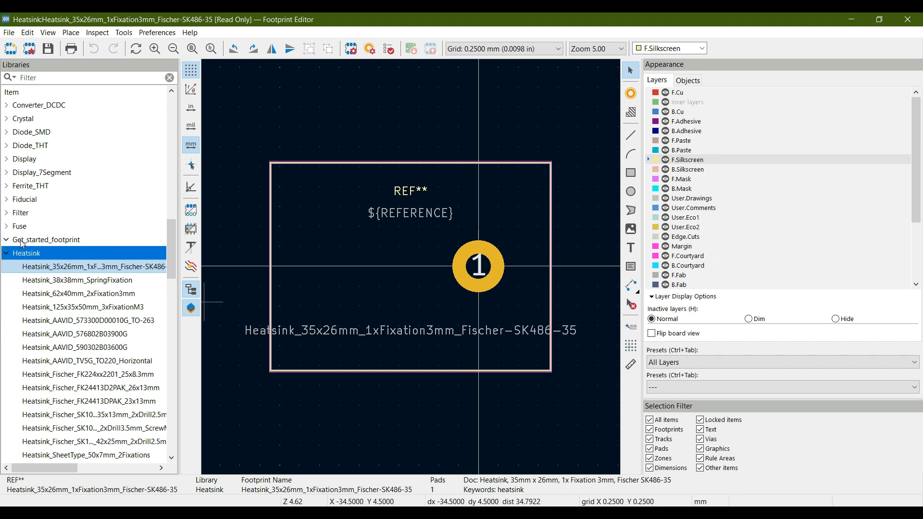
Create a through-hole footprint named Switch_Toggle_SPST_NKK_M2011S3A in the Get_started_footprint library.
click(14, 238)
click(15, 240)
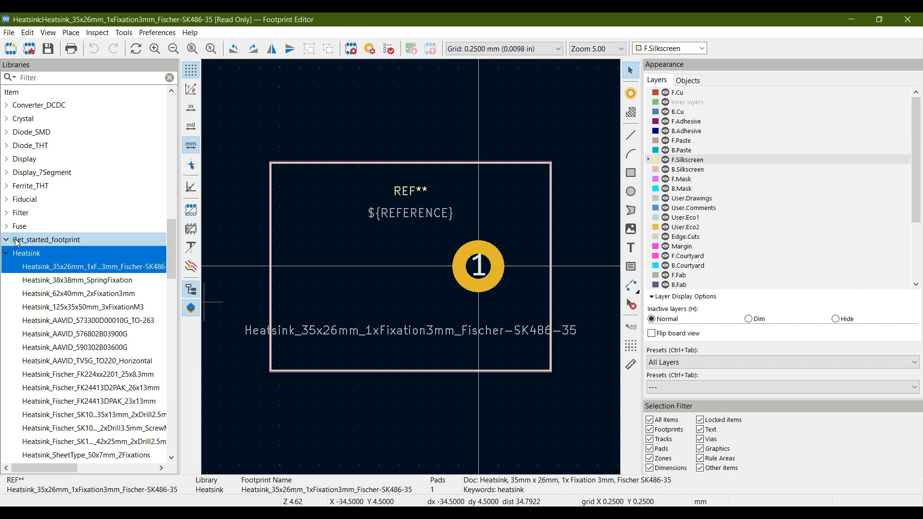
click(26, 239)
right_click(27, 241)
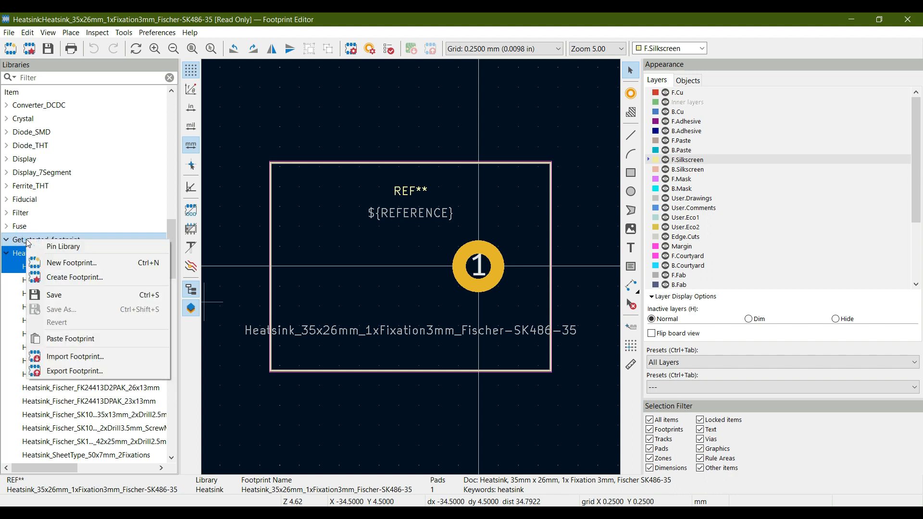
click(70, 263)
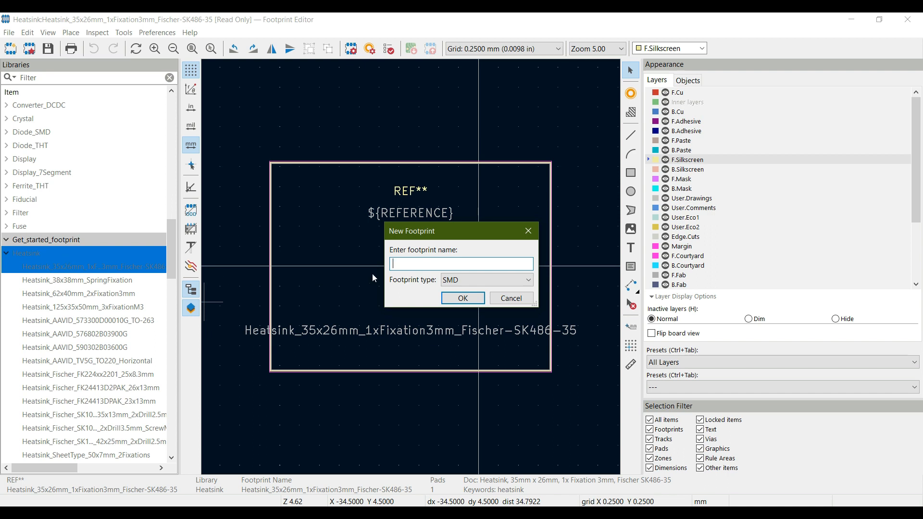
click(403, 263)
text(Switch_Toggle_SPST_NKK_M2011S)
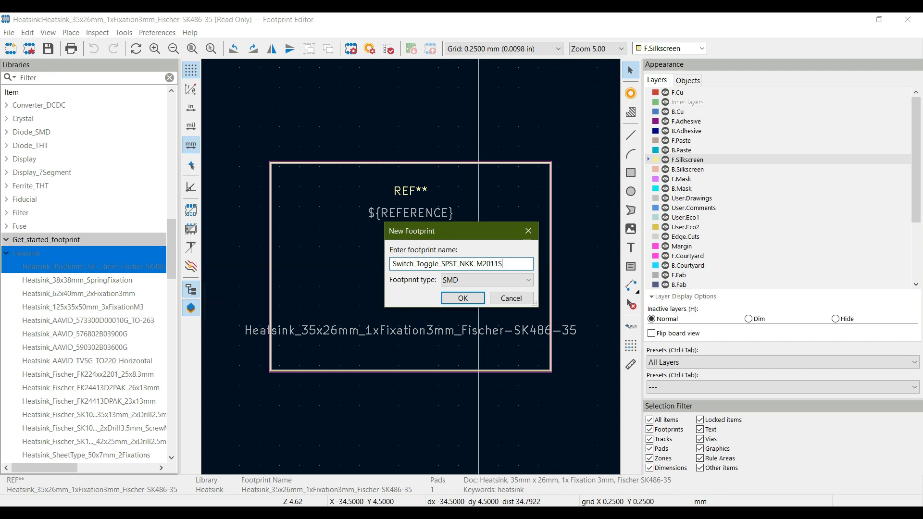
text(3A)
click(452, 281)
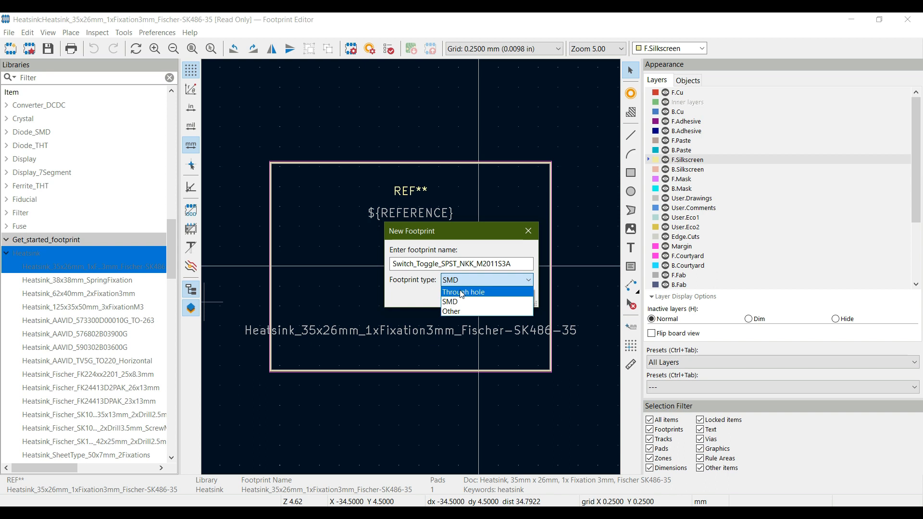
click(462, 293)
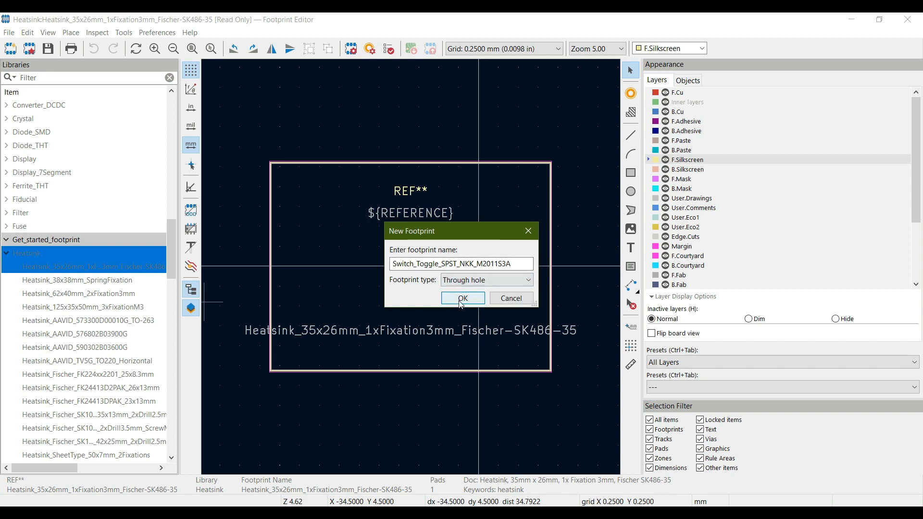
click(462, 303)
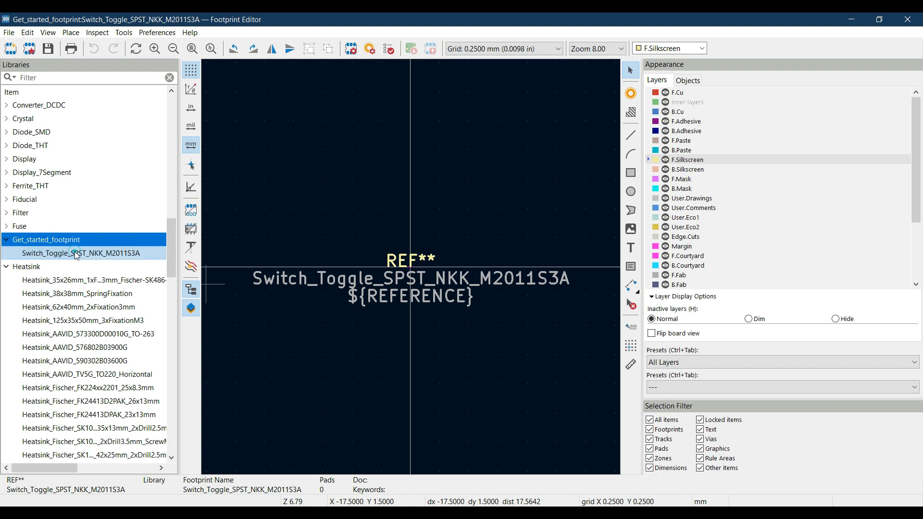
Select the Switch_Toggle_SPST_NKK_M2011S3A footprint in its library, and switch to the browser to view the MtogglesBushing.pdf datasheet.
click(49, 238)
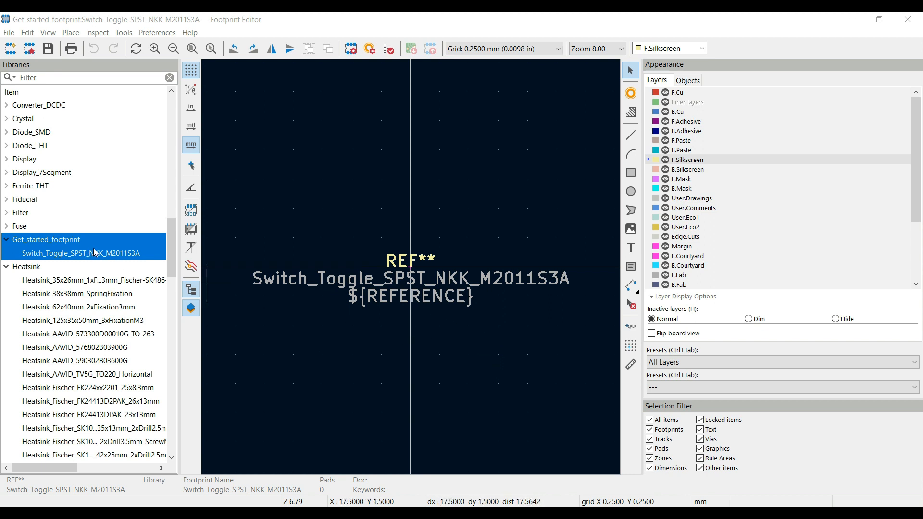
click(108, 254)
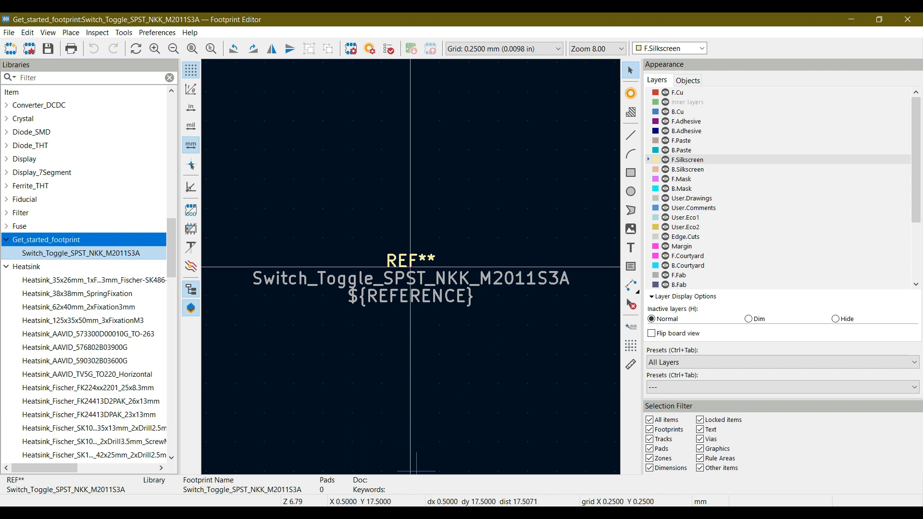
click(400, 513)
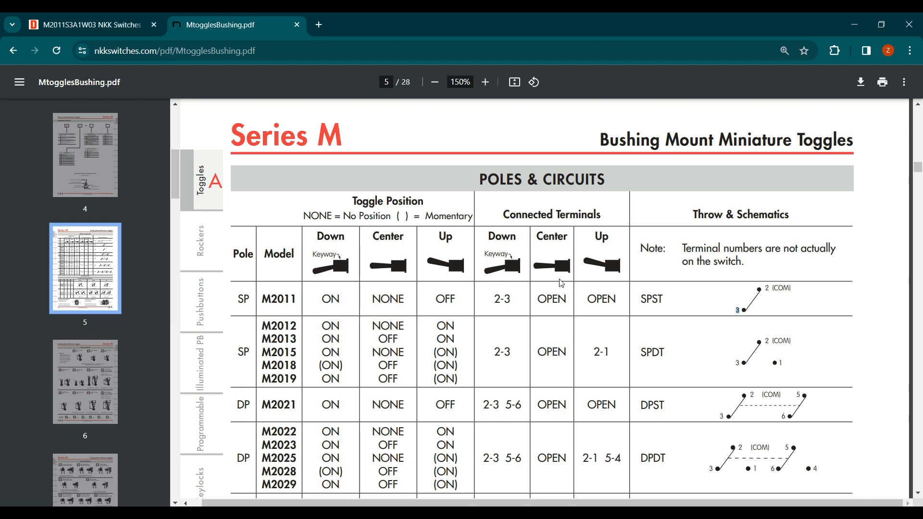
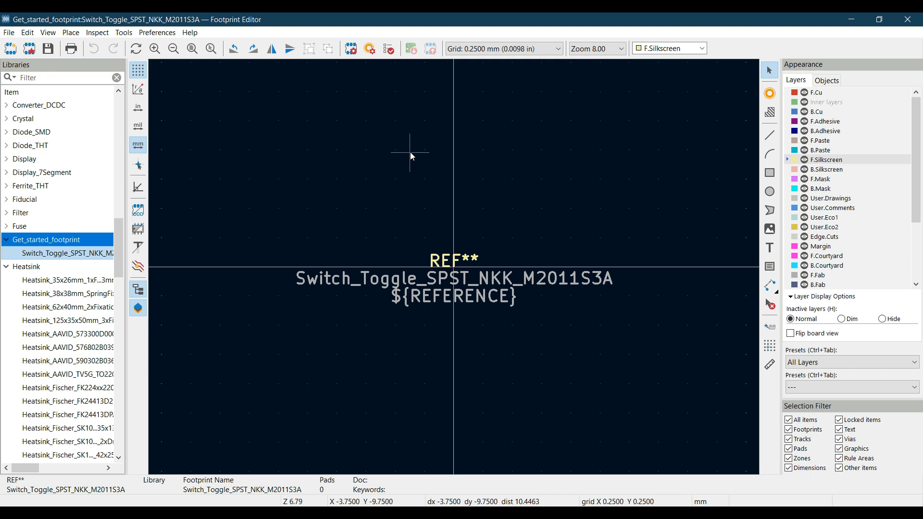
click(47, 34)
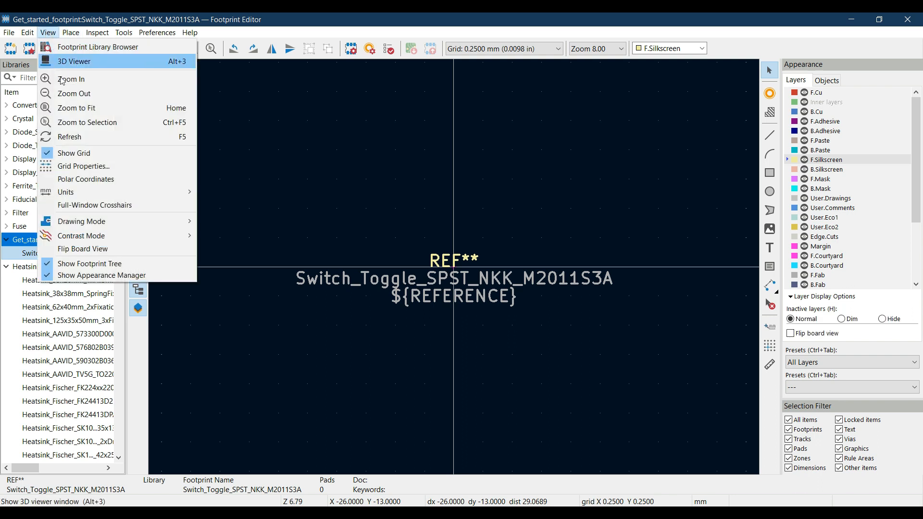
click(88, 168)
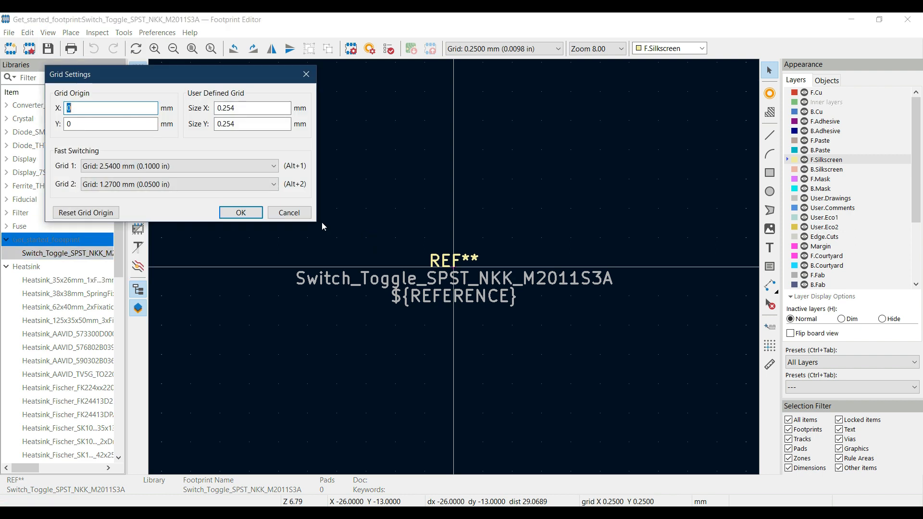
drag(192, 74, 260, 161)
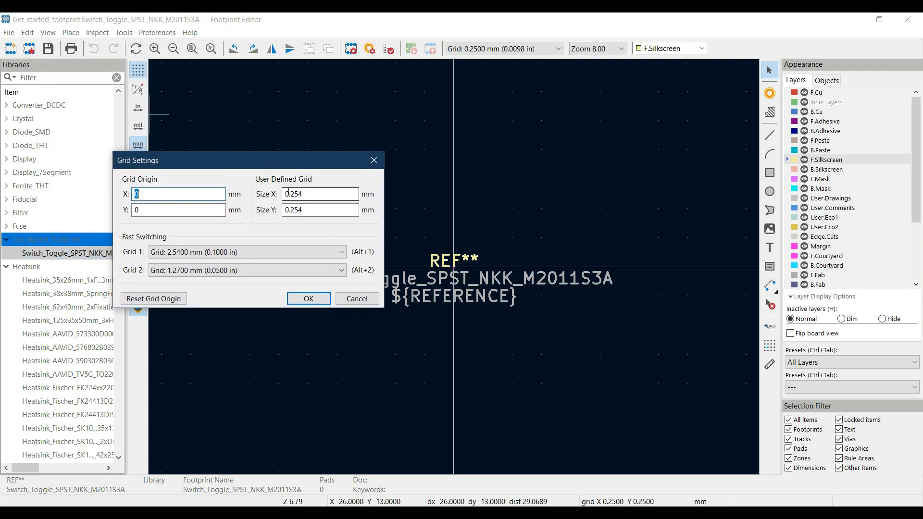
double_click(303, 195)
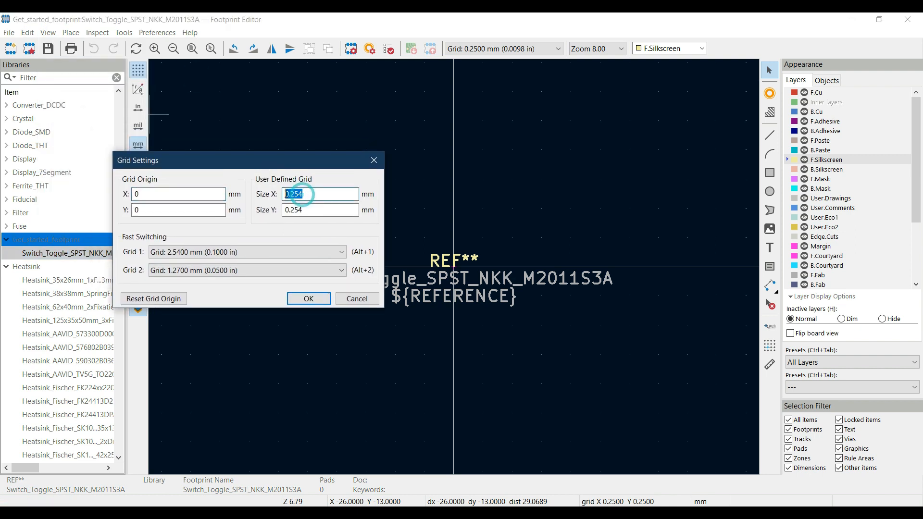
double_click(311, 212)
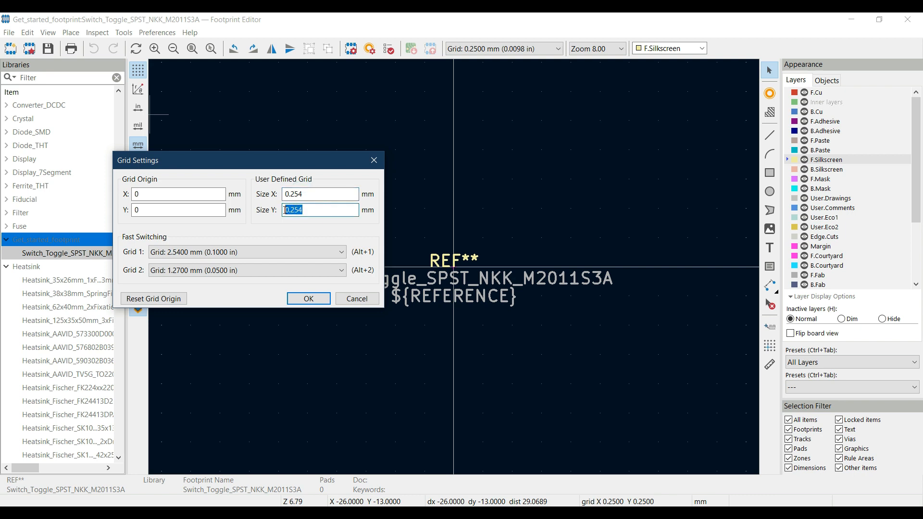
click(356, 300)
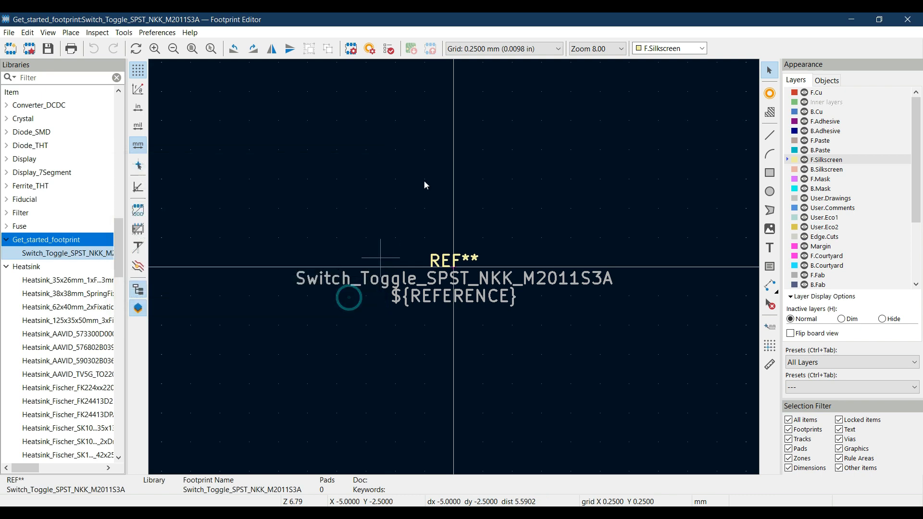
Set the user-defined grid size to 4.7 mm in both X and Y.
click(559, 49)
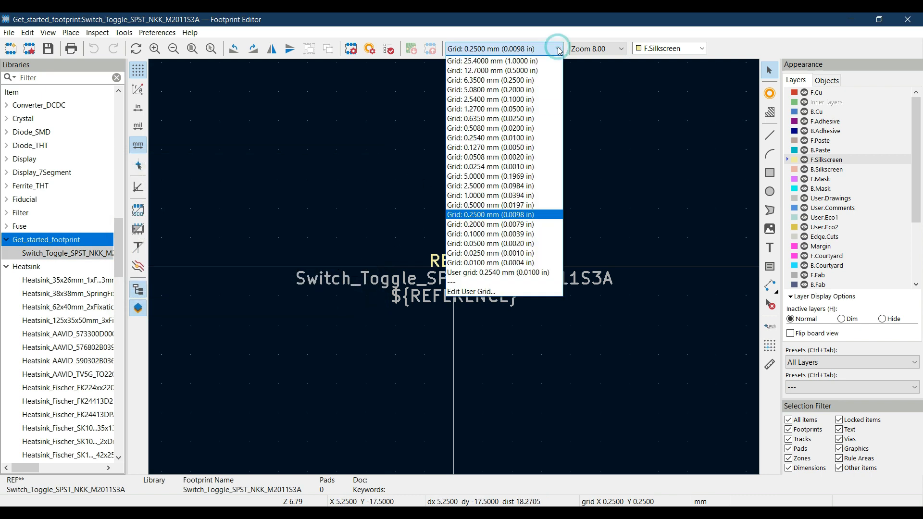
click(471, 292)
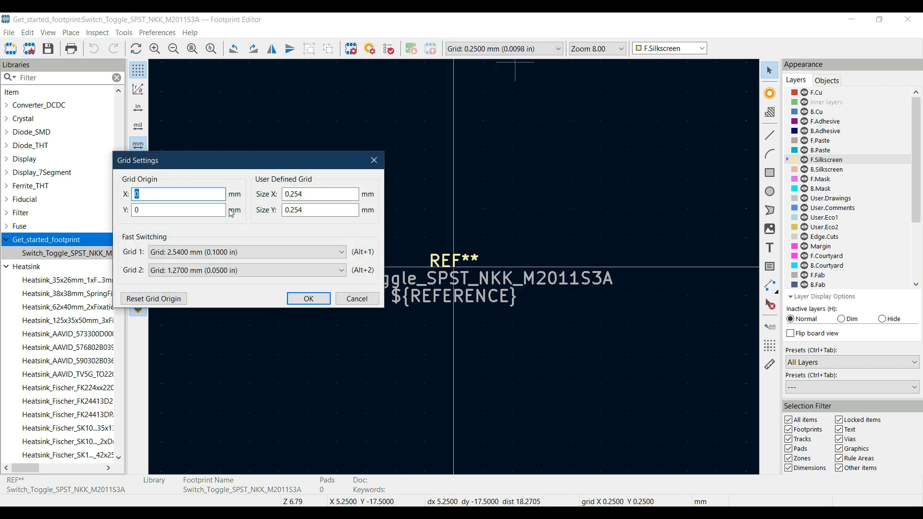
click(308, 194)
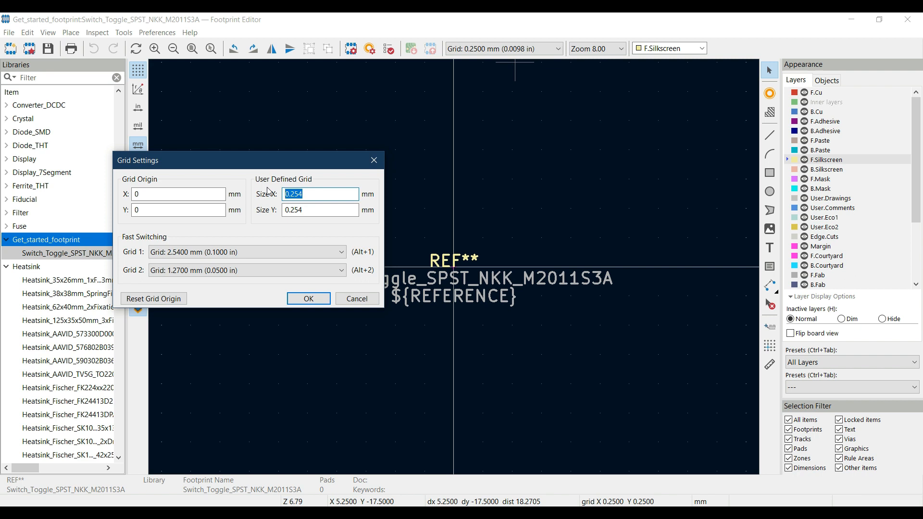
text(4.7)
click(309, 210)
text(4.7)
click(308, 299)
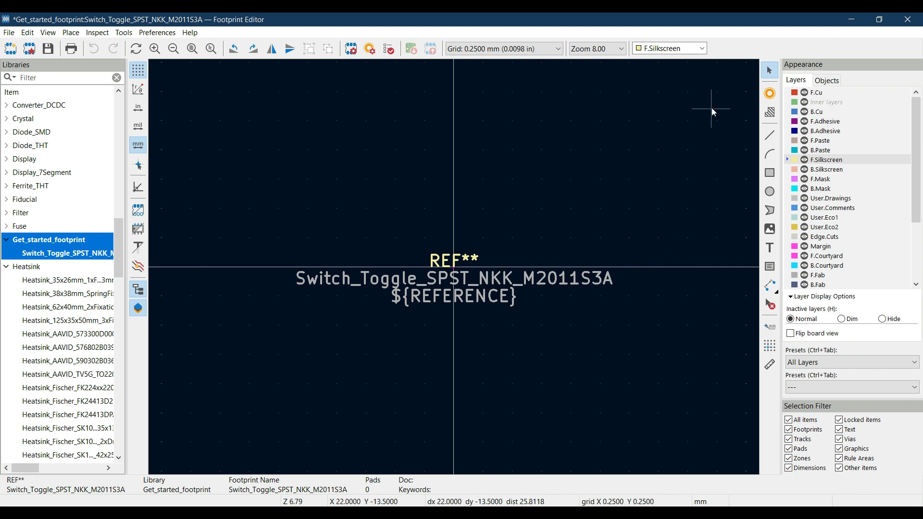
Make the 4.7000 mm user grid the active grid for the switch footprint.
click(553, 52)
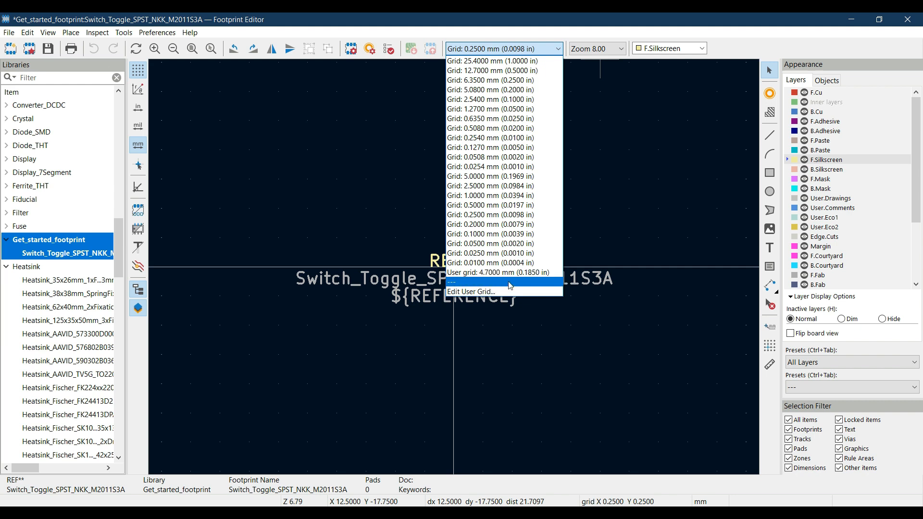
click(473, 273)
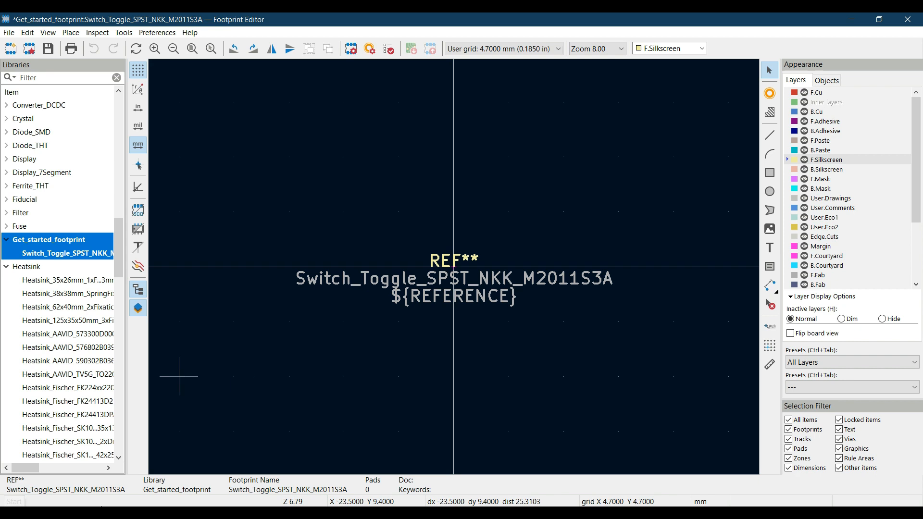
mouse_move(311, 505)
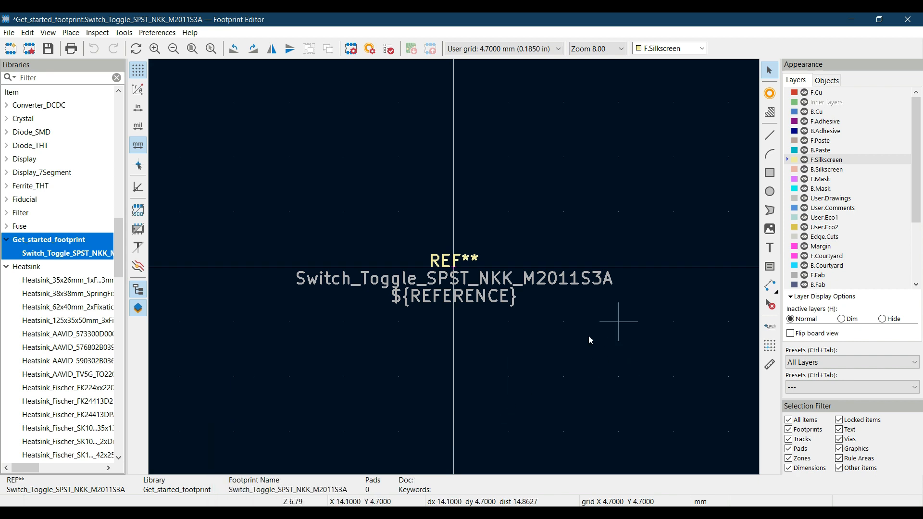
Move the reference, footprint name and ${REFERENCE} texts together by 9.4 mm in X and -14.1 mm in Y, clear of the origin.
drag(284, 206, 656, 324)
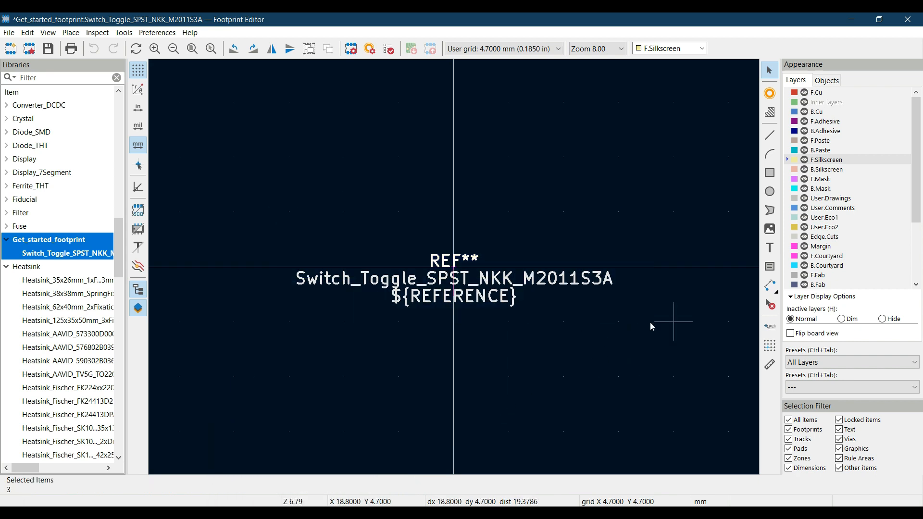
key(m)
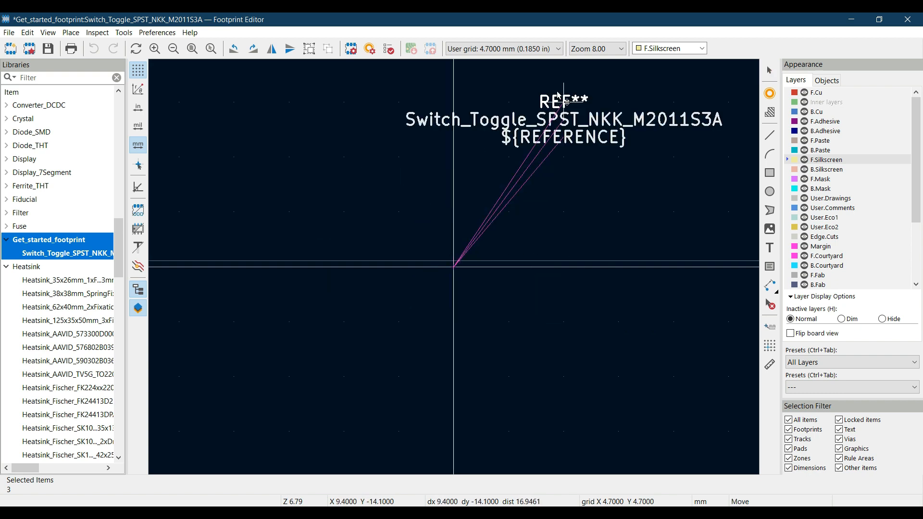
click(567, 102)
click(597, 239)
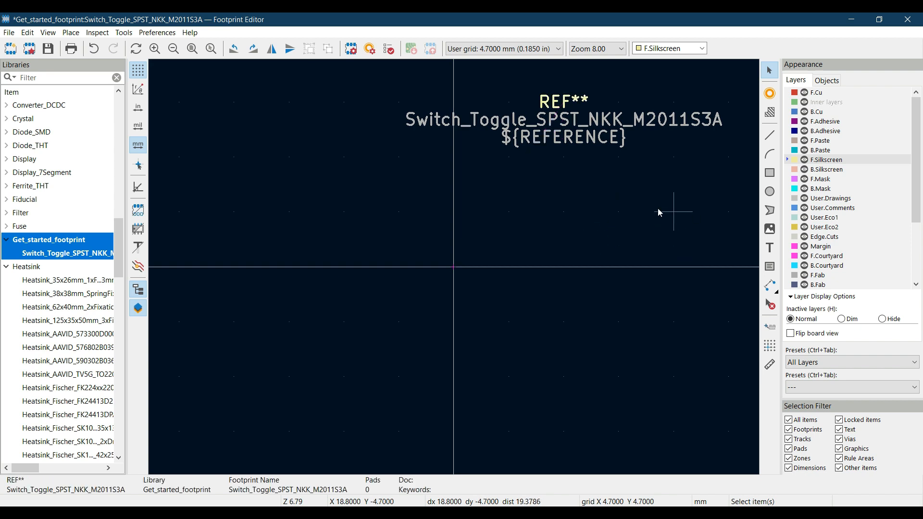
Switch to the browser to check the single-pole terminal dimensions in MtogglesBushing.pdf, and return to the KiCad Footprint Editor.
click(770, 93)
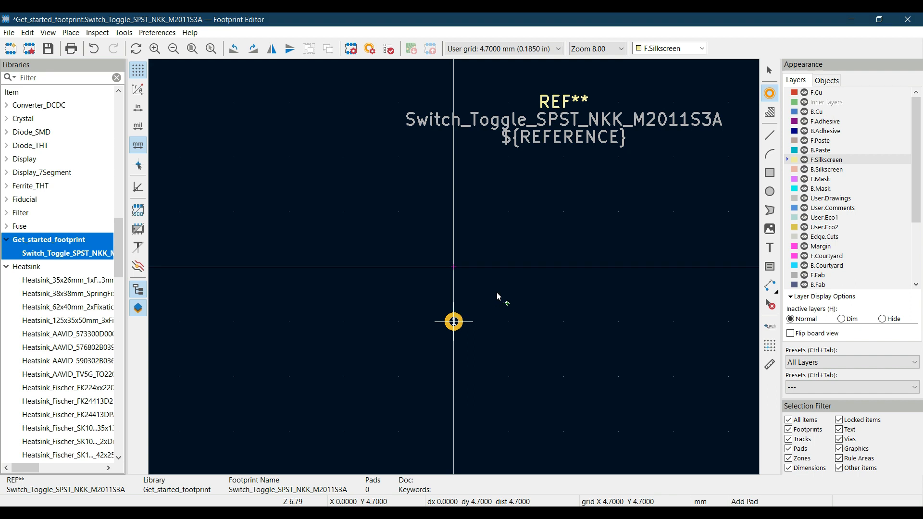
key(Escape)
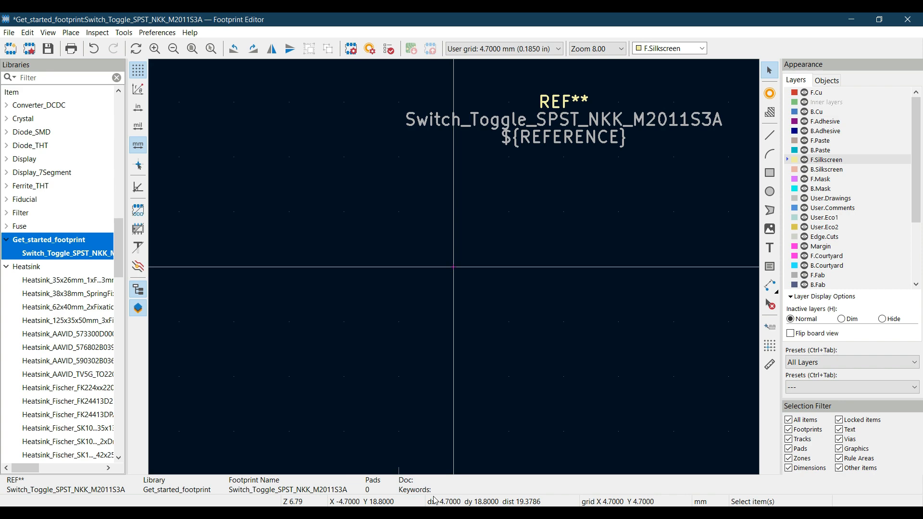
mouse_move(408, 506)
click(397, 466)
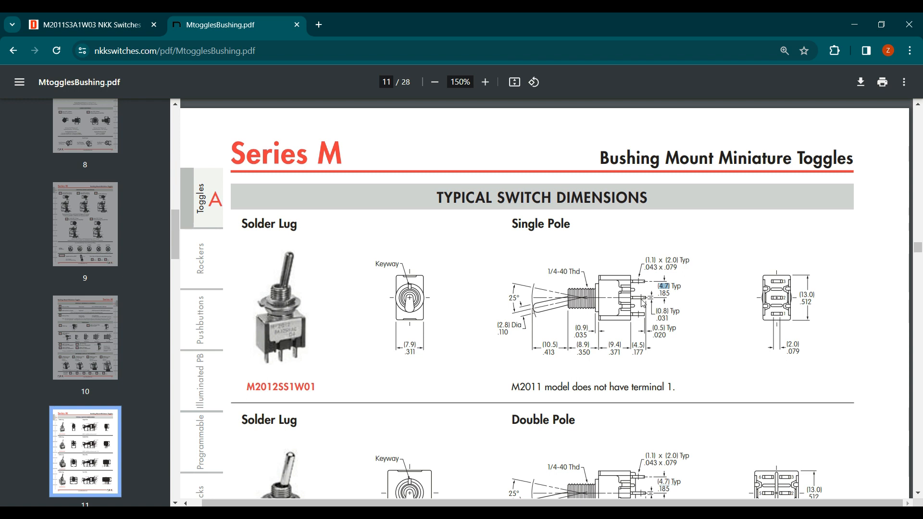
mouse_move(370, 510)
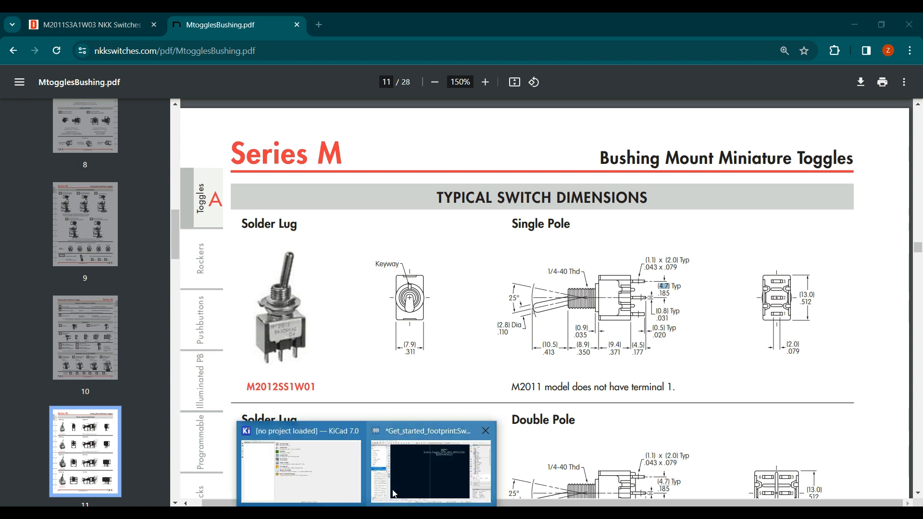
click(412, 472)
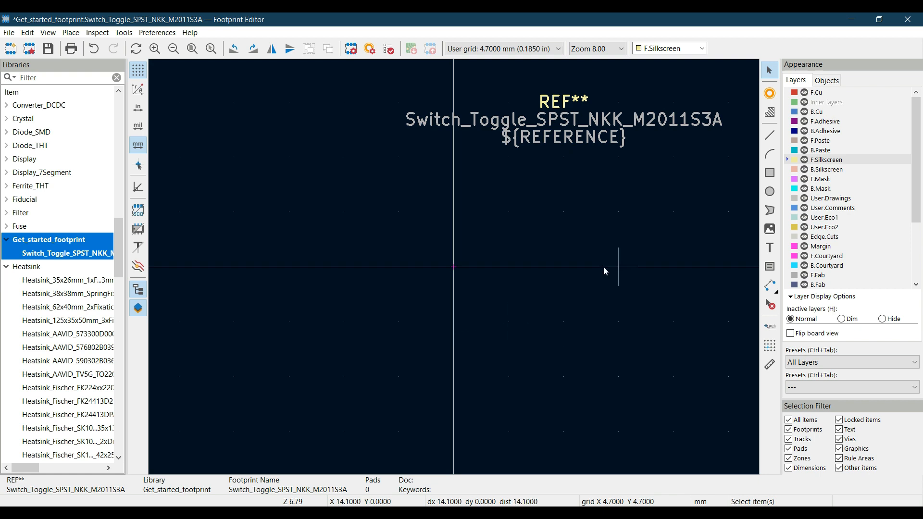
Place a single pad at X 0, Y 4.7 mm, one grid step below the origin.
click(770, 92)
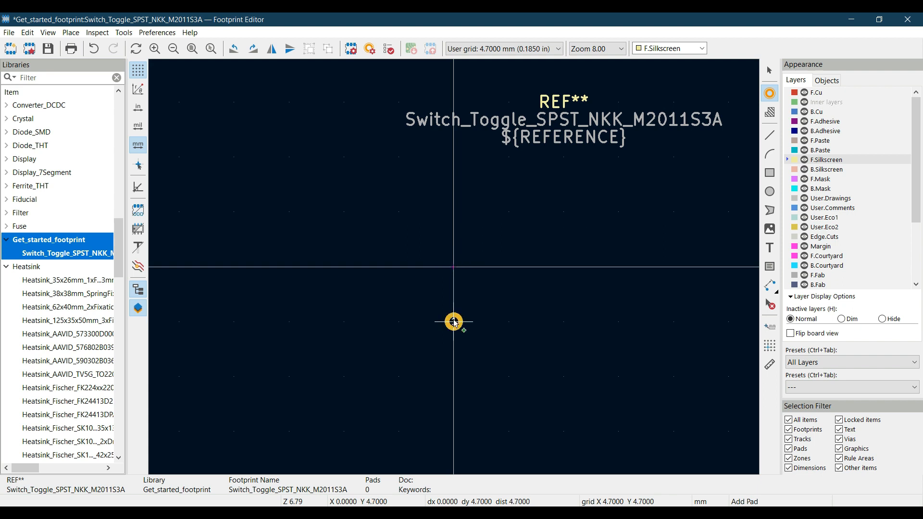
click(455, 323)
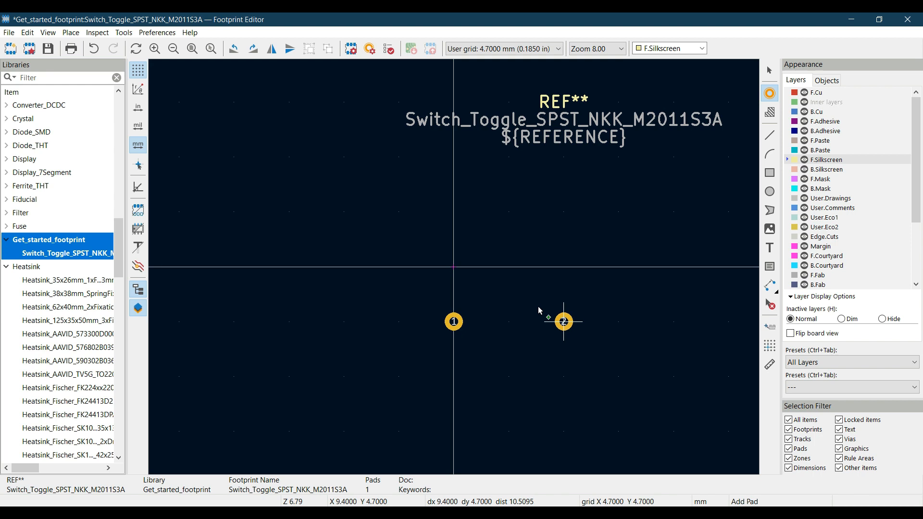
key(Escape)
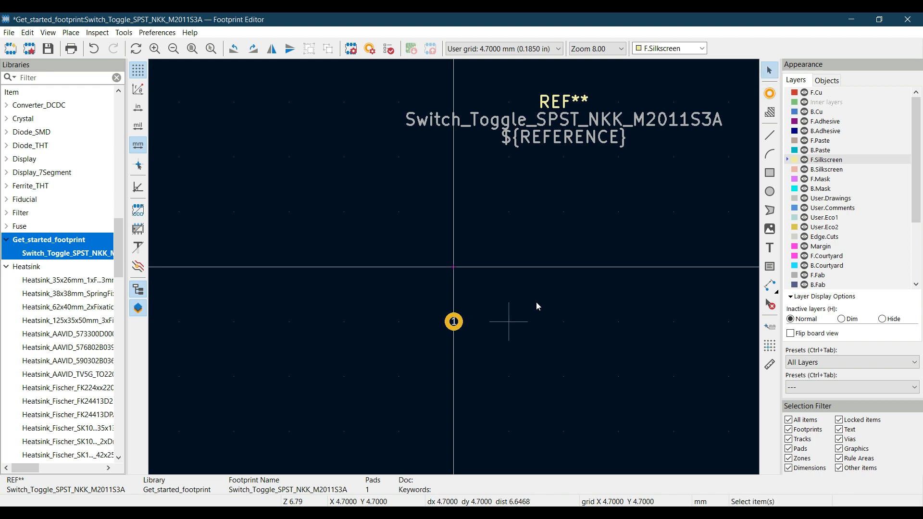
Set the pad number to 2 in the placed pad's properties, keeping the through-hole type and its position.
click(455, 320)
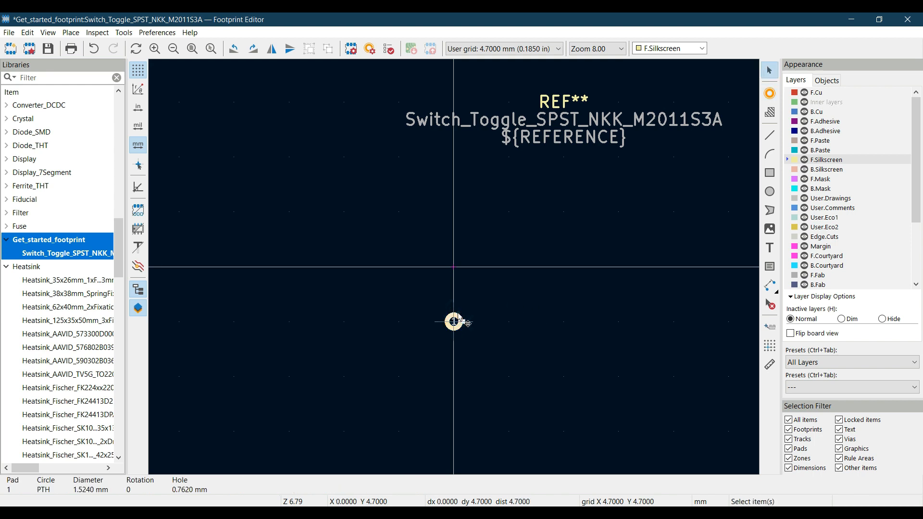
right_click(460, 321)
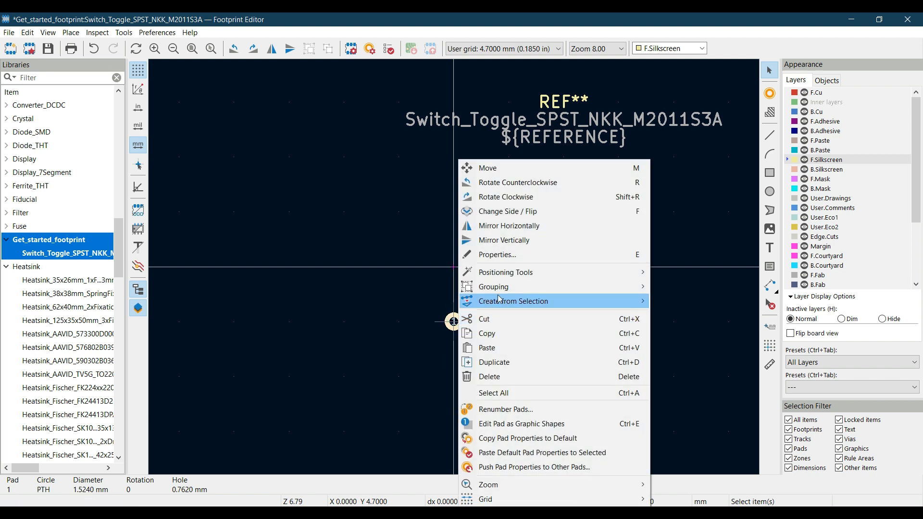
click(508, 255)
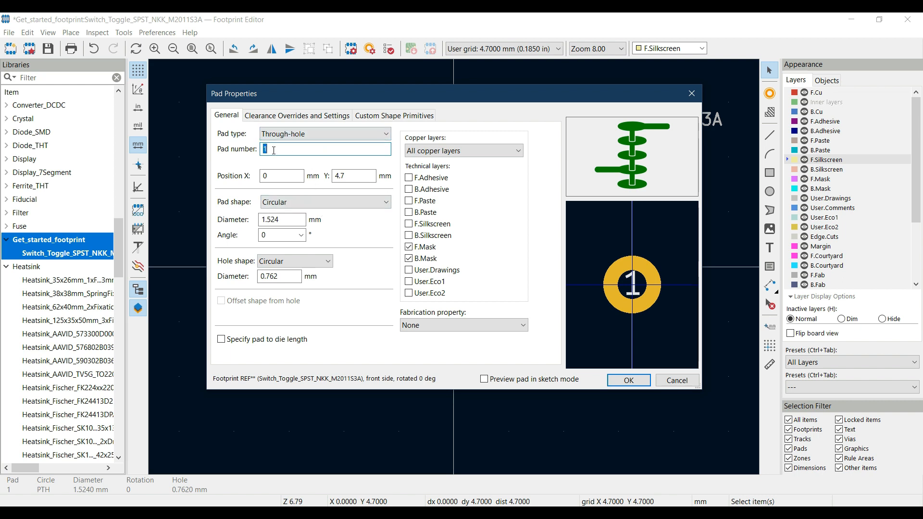
text(2)
click(275, 174)
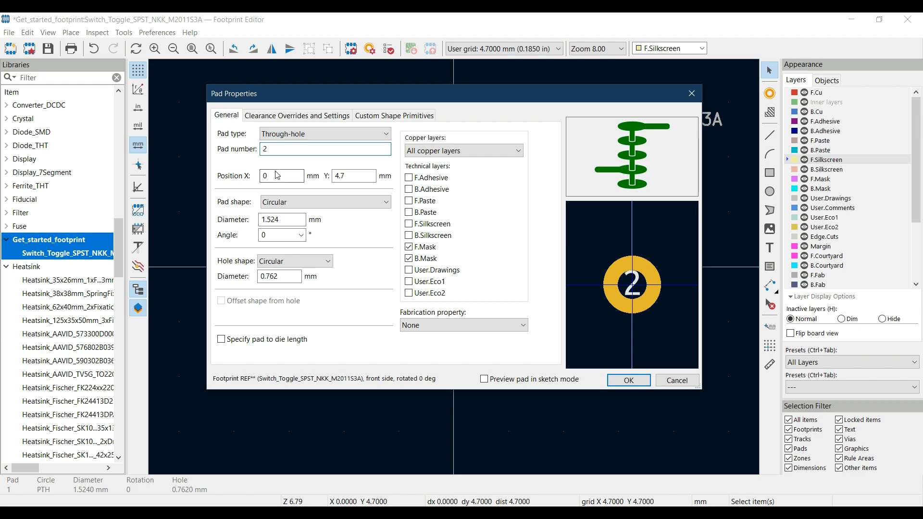
click(354, 179)
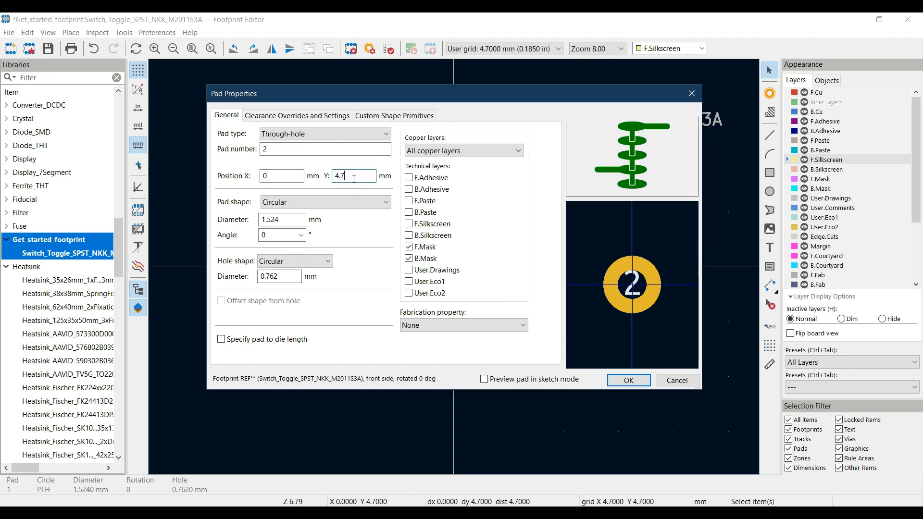
drag(545, 91, 163, 150)
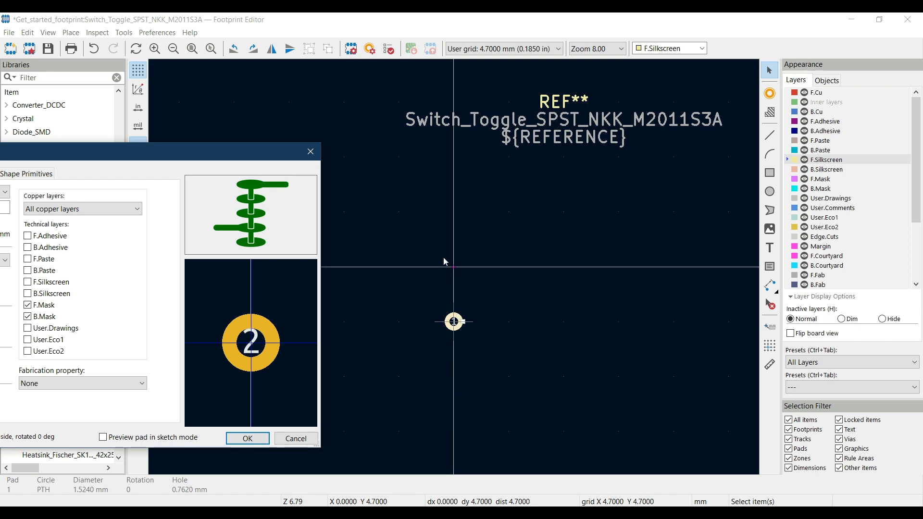
drag(233, 160, 668, 142)
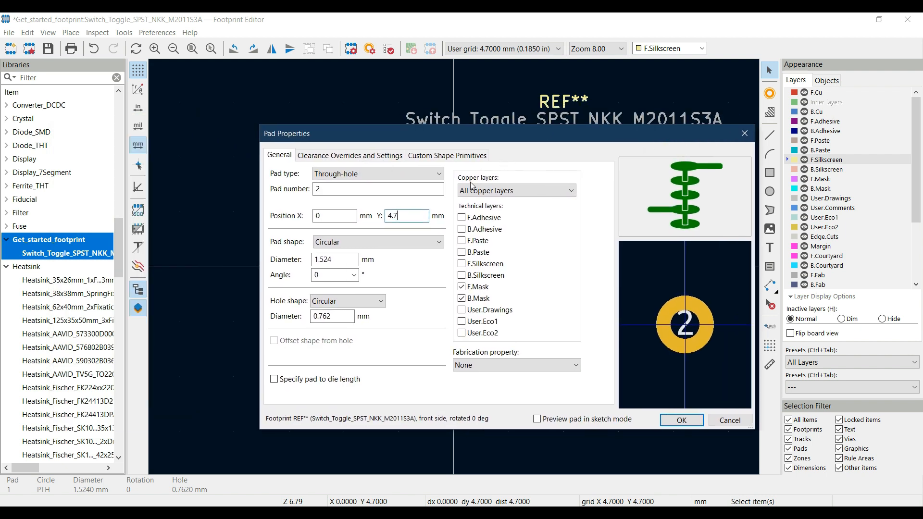
click(403, 215)
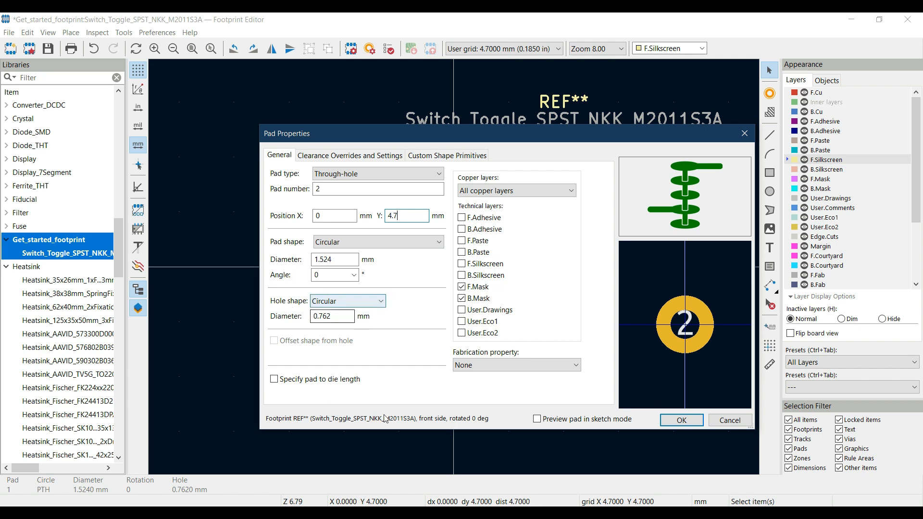
Switch to the browser and look through the MtogglesBushing.pdf pages following the typical switch dimensions.
click(414, 423)
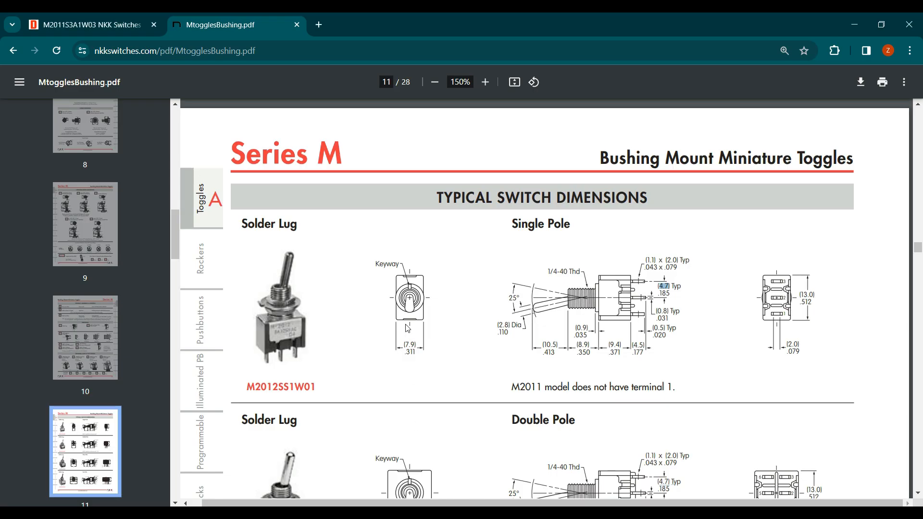
scroll(398, 320, down, 20)
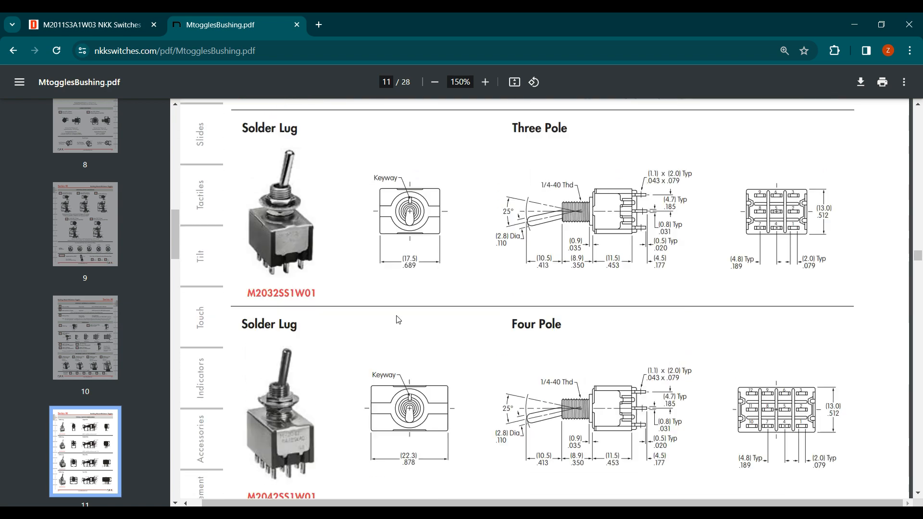
scroll(398, 319, up, 3)
scroll(398, 319, down, 18)
scroll(399, 320, down, 20)
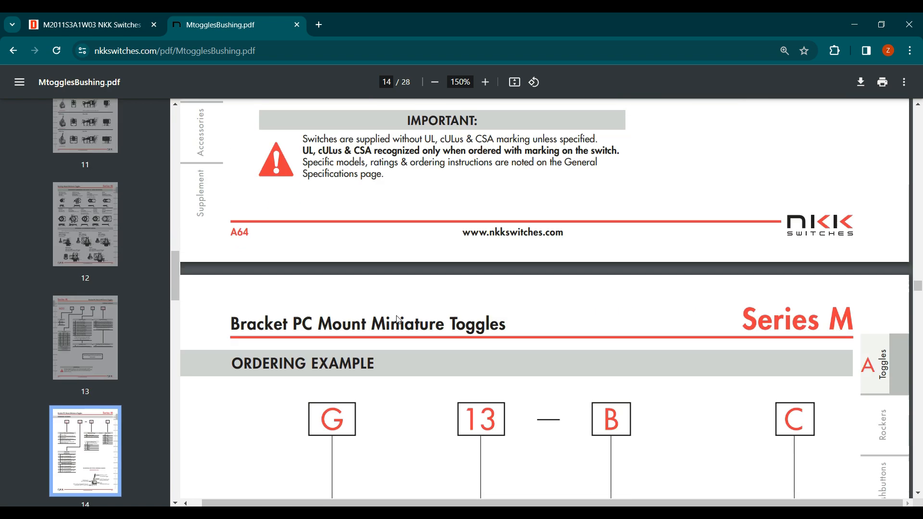
scroll(398, 320, down, 20)
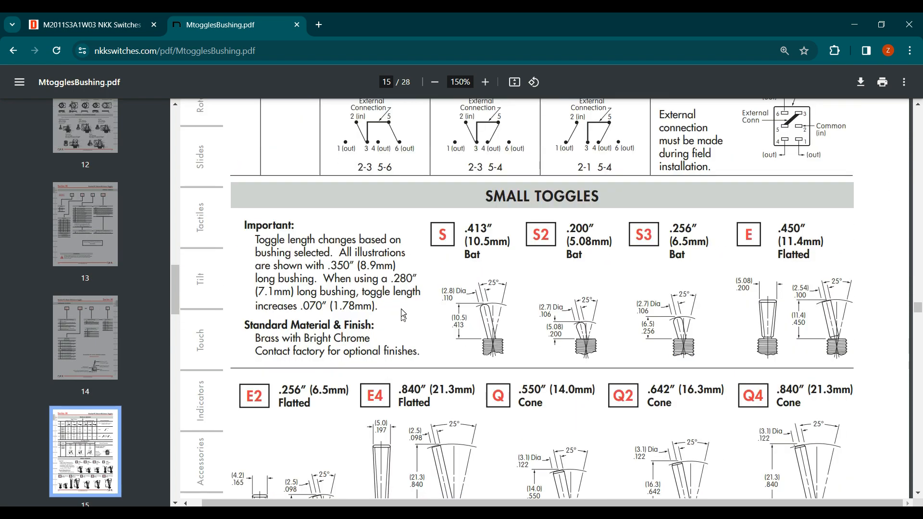
Examine the toggle switch datasheet for toggle, bushing, pole and circuit options of the Series M angle PC mount models.
scroll(394, 302, down, 20)
scroll(394, 302, down, 20)
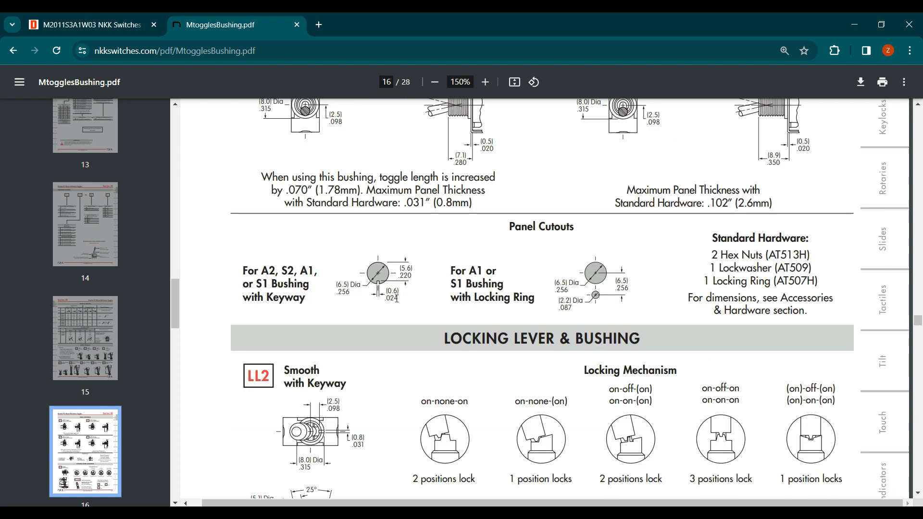
scroll(398, 299, down, 20)
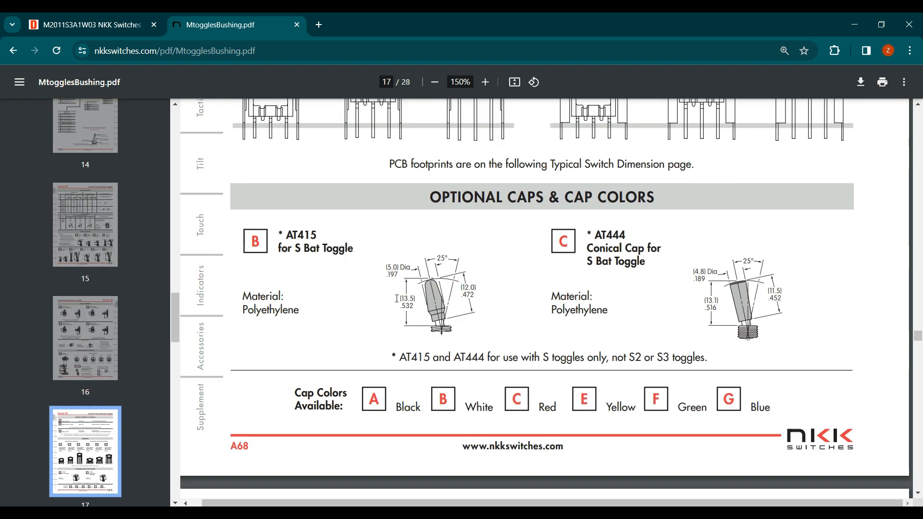
scroll(398, 299, down, 8)
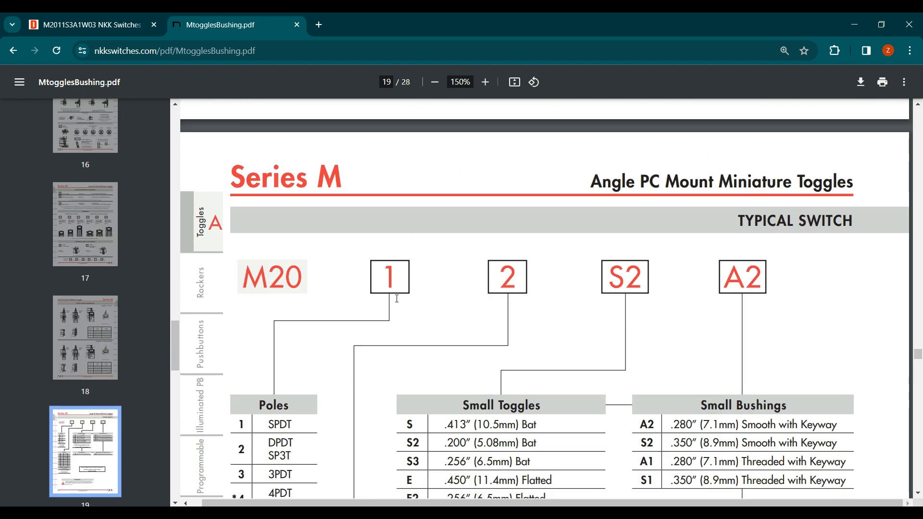
scroll(397, 299, down, 20)
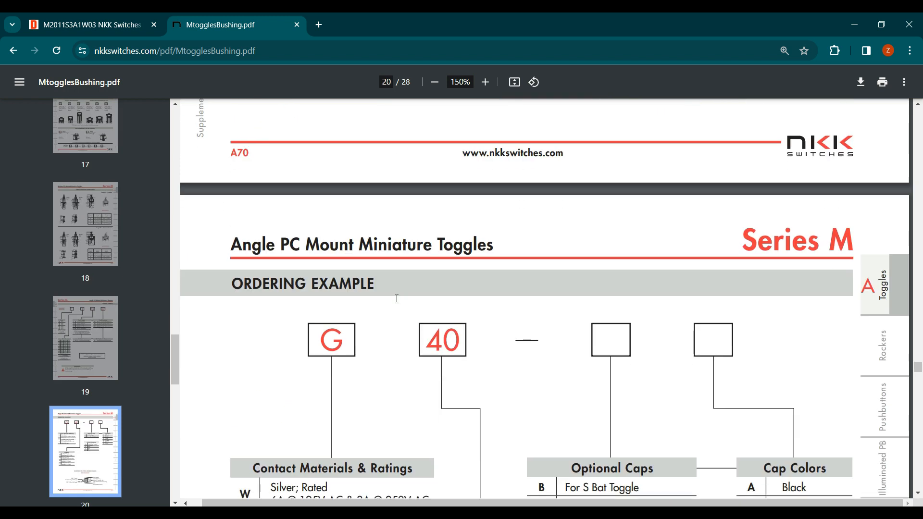
scroll(400, 304, down, 20)
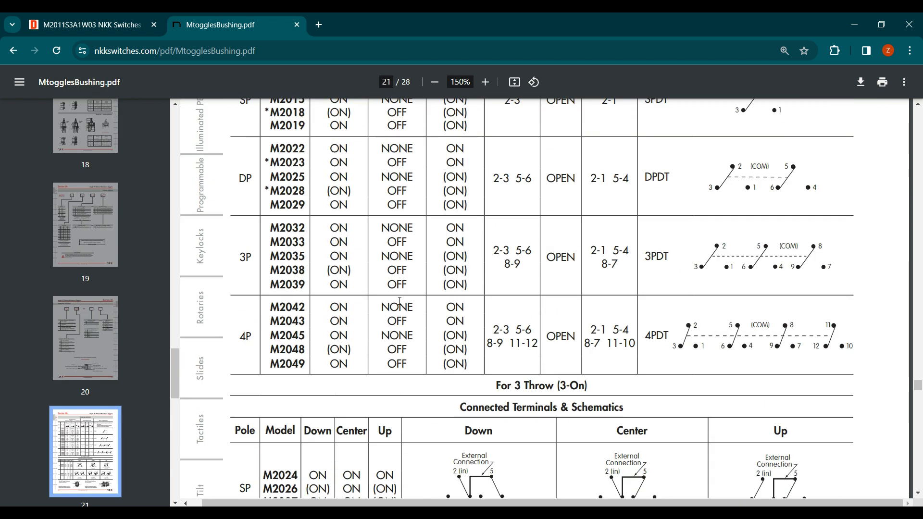
scroll(400, 302, up, 5)
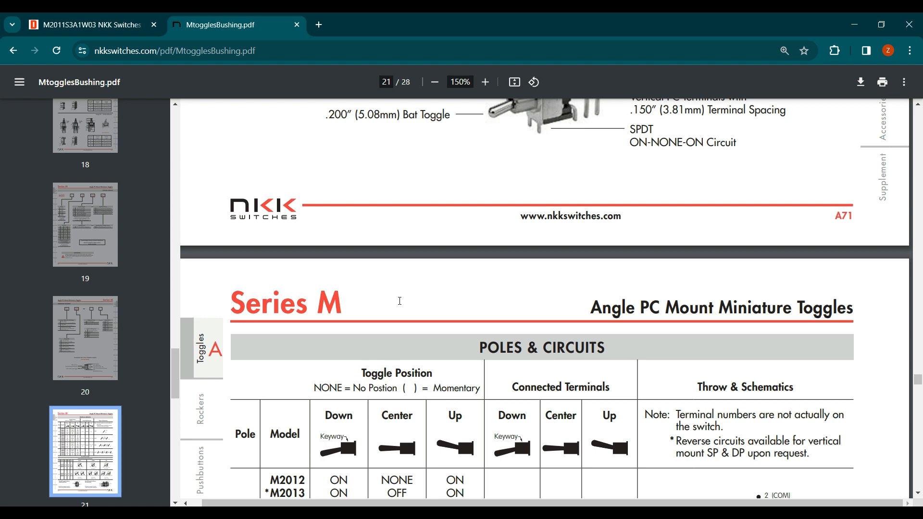
scroll(400, 301, down, 6)
scroll(401, 293, up, 14)
scroll(403, 288, down, 6)
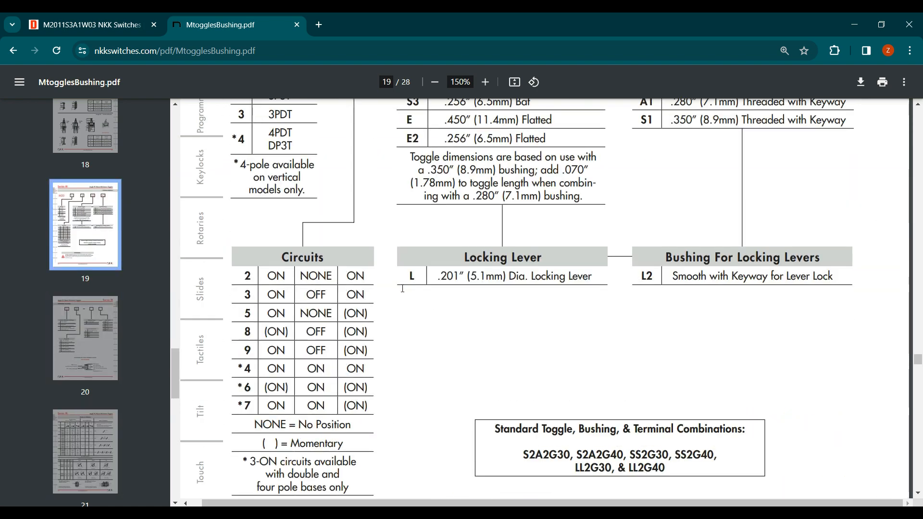
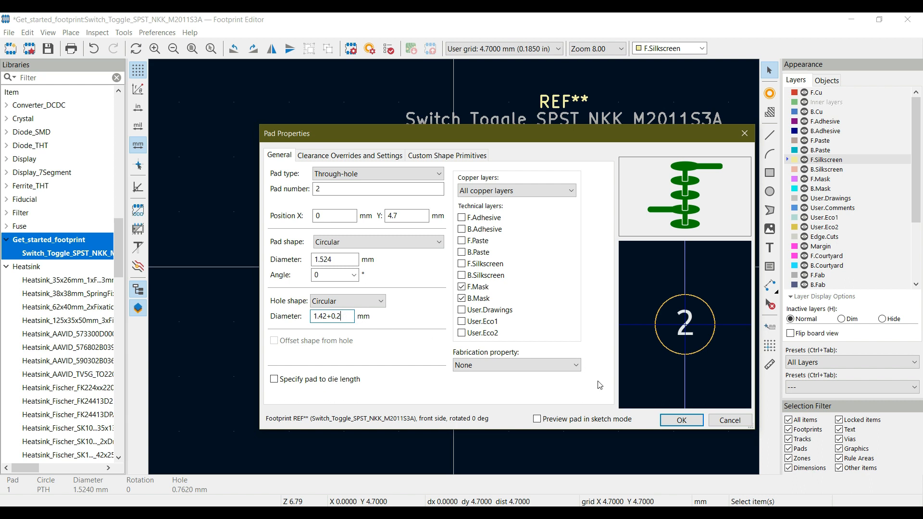
Apply pad number 2 and a hole diameter of 1.42+0.2 mm to the pad despite the copper warning.
click(674, 426)
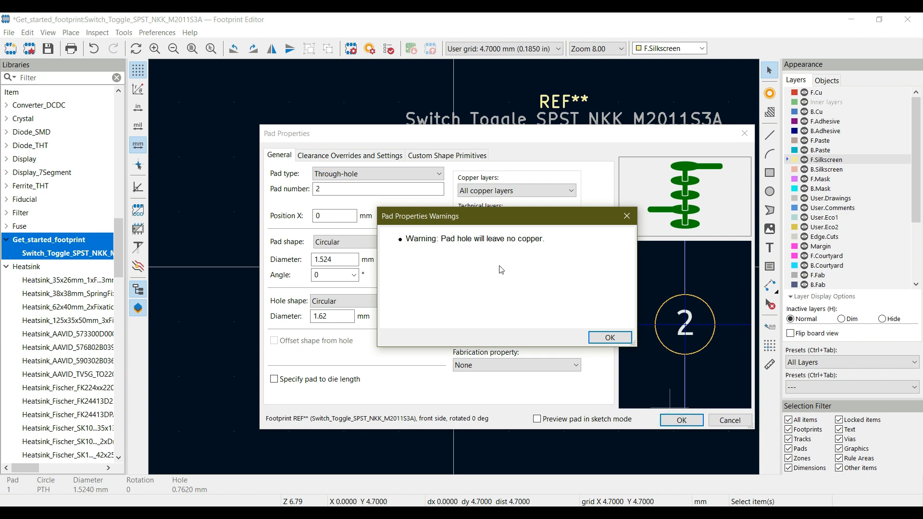
click(609, 339)
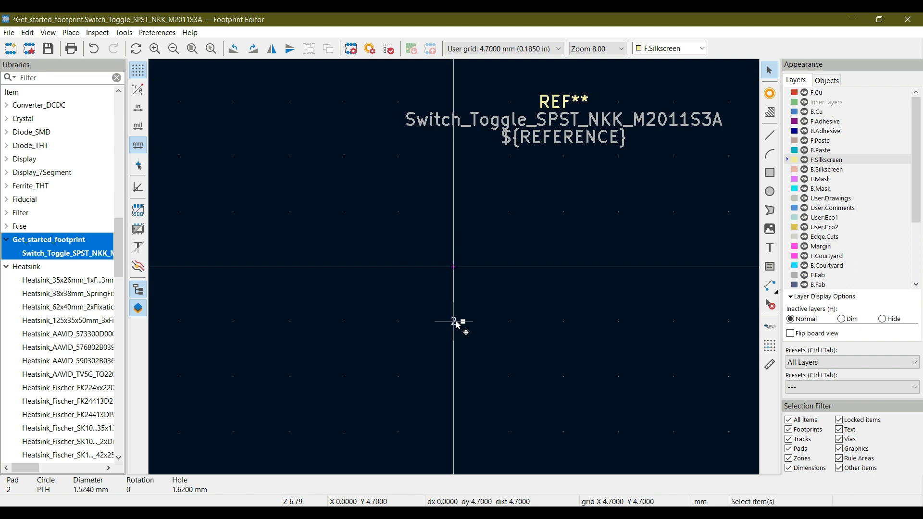
Set the outer diameter of pad 2 to 1.62+2*0.15 mm.
key(e)
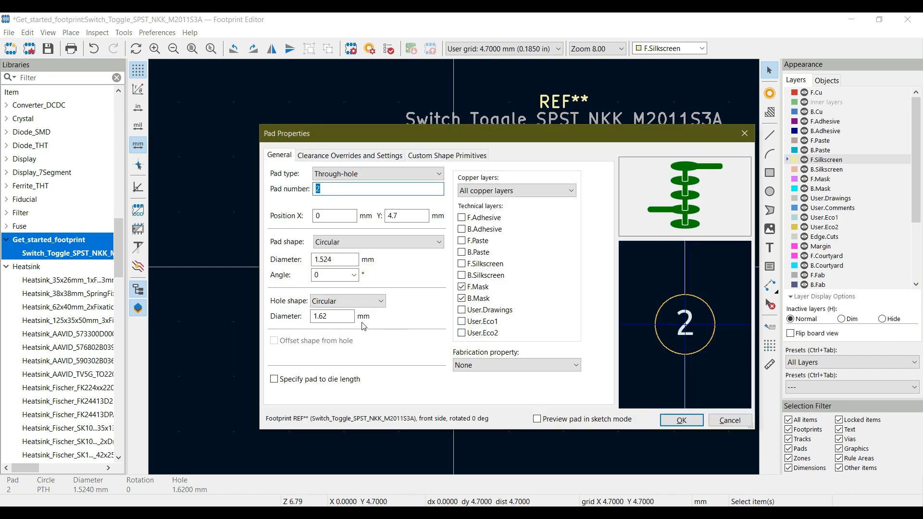
click(329, 322)
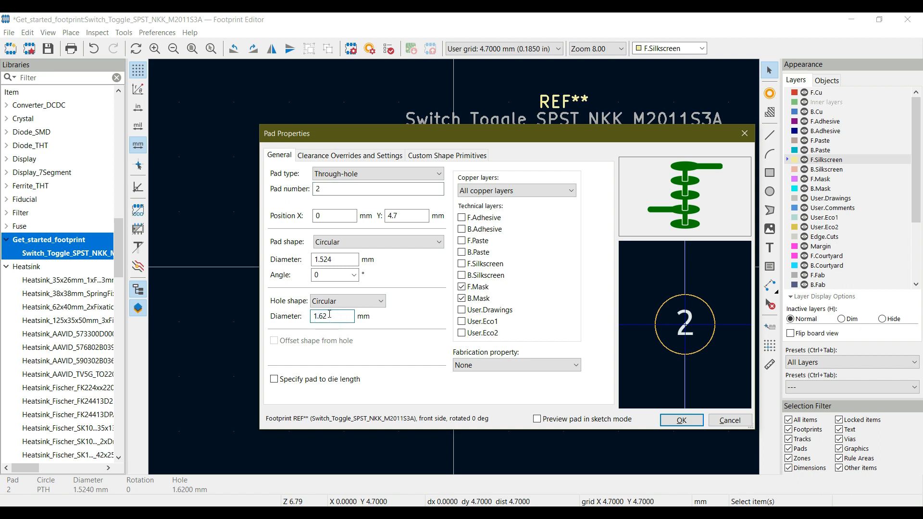
click(337, 257)
key(BackSpace)
key(BackSpace)
key(BackSpace)
key(BackSpace)
key(BackSpace)
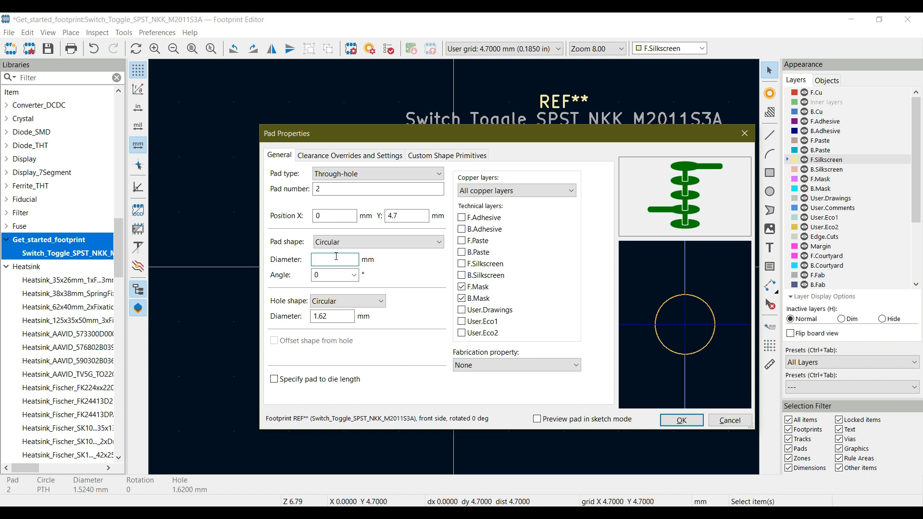
text(1.62+)
text(2*0.15)
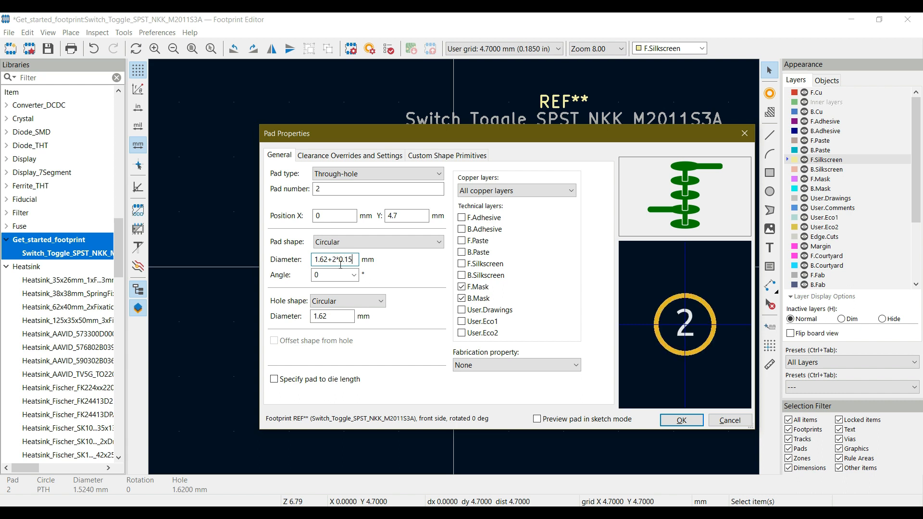
click(682, 421)
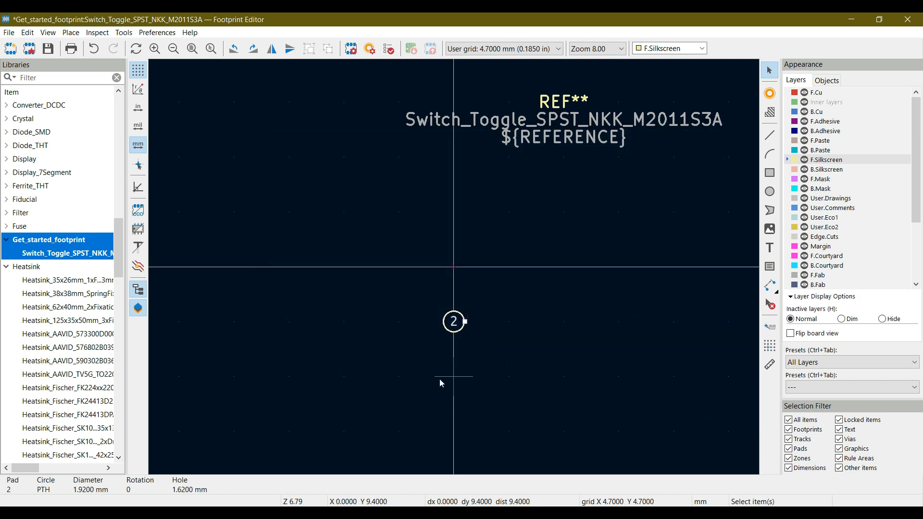
Review the number, position, outer diameter and hole diameter in the properties of pad 2.
double_click(455, 321)
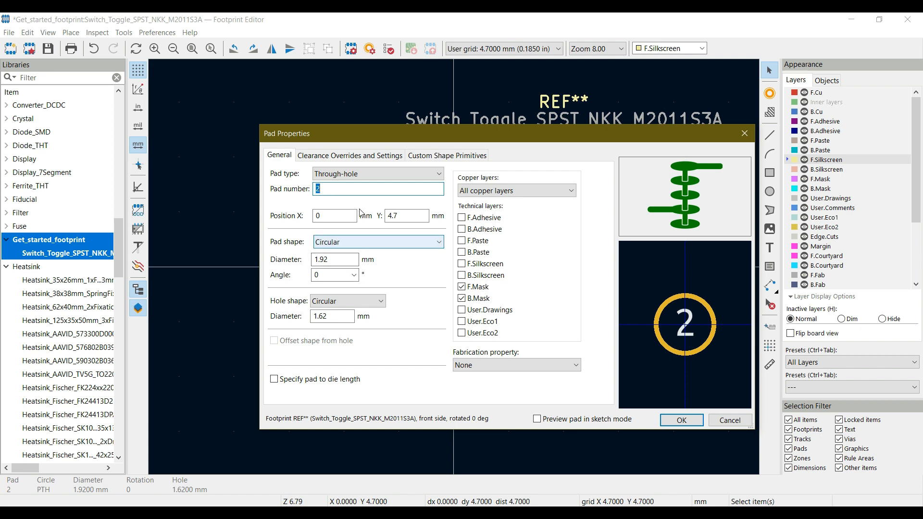
click(348, 188)
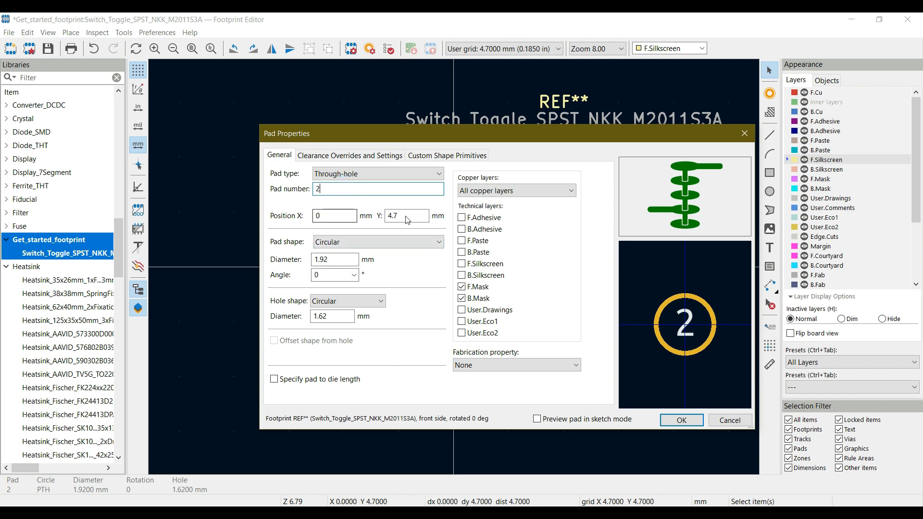
click(337, 260)
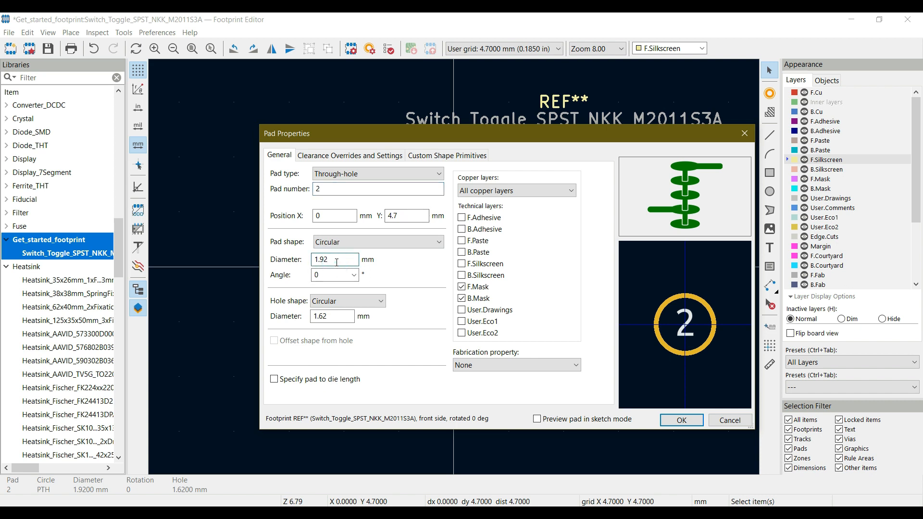
click(327, 317)
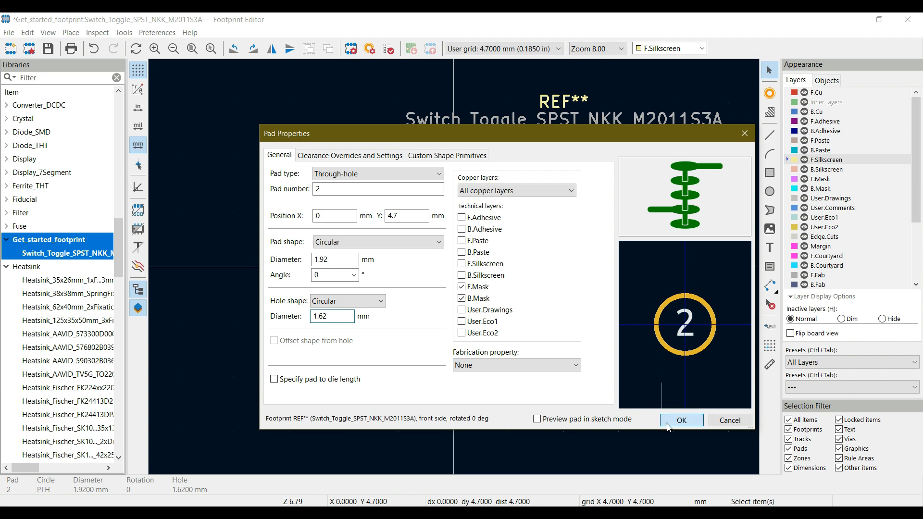
click(682, 421)
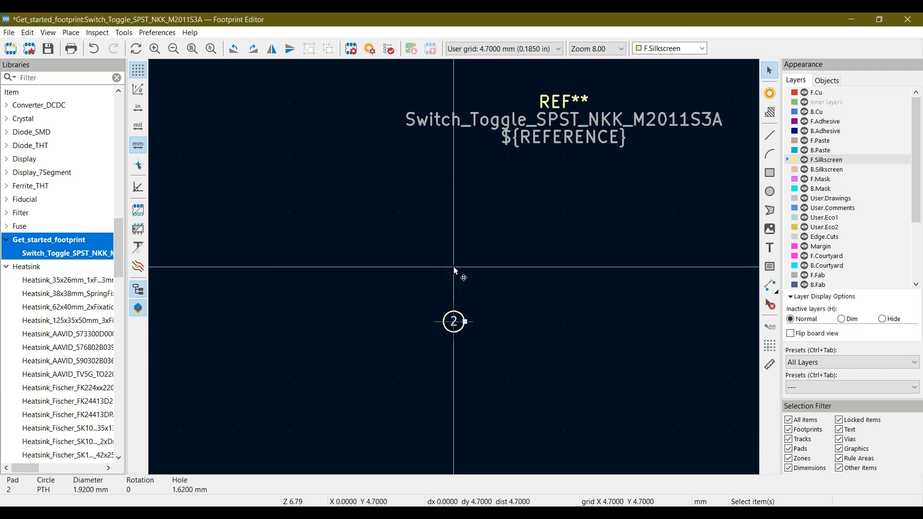
scroll(454, 321, up, 2)
scroll(454, 267, up, 1)
scroll(454, 267, down, 3)
middle_drag(505, 218, 528, 298)
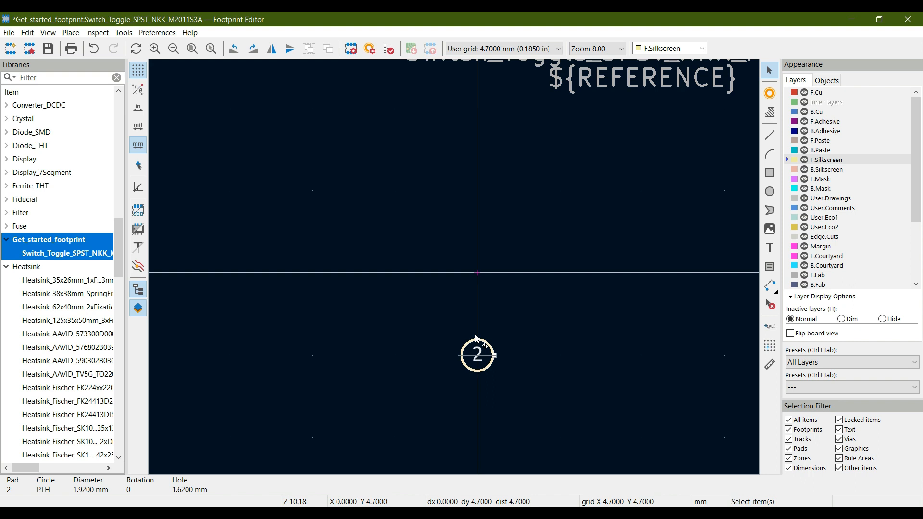
click(476, 335)
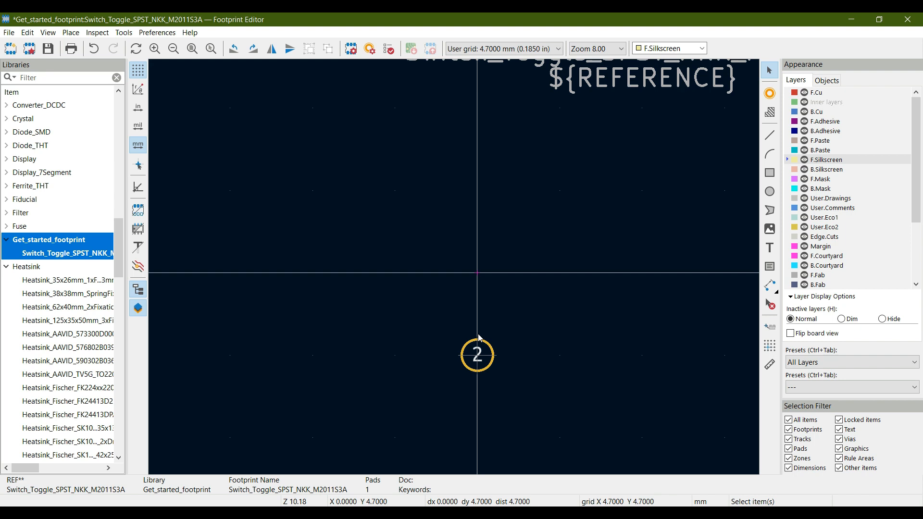
key(e)
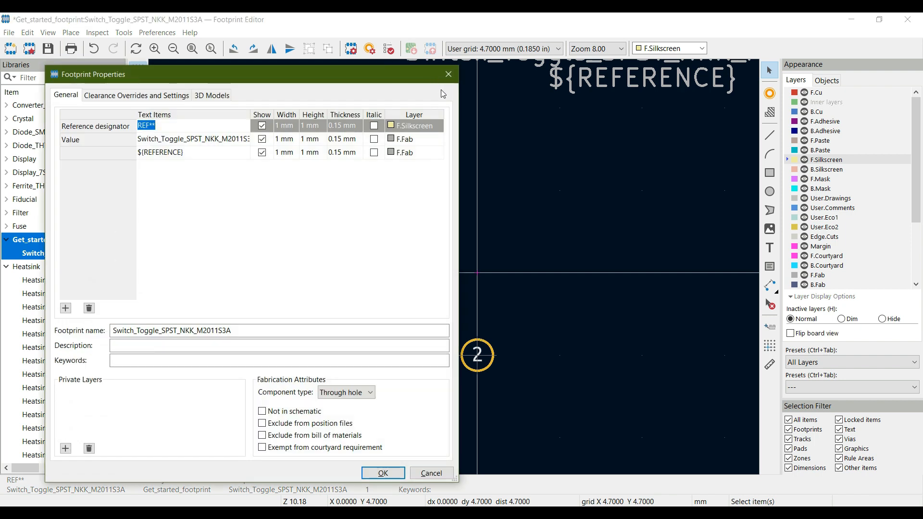
click(449, 74)
Set the outer diameter of pad 2 to 1.62+2*0.3 mm.
click(490, 356)
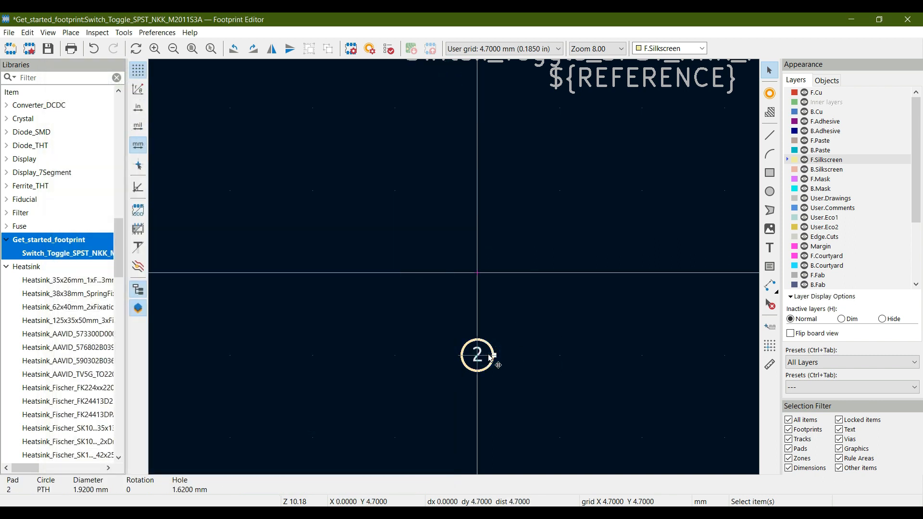
key(e)
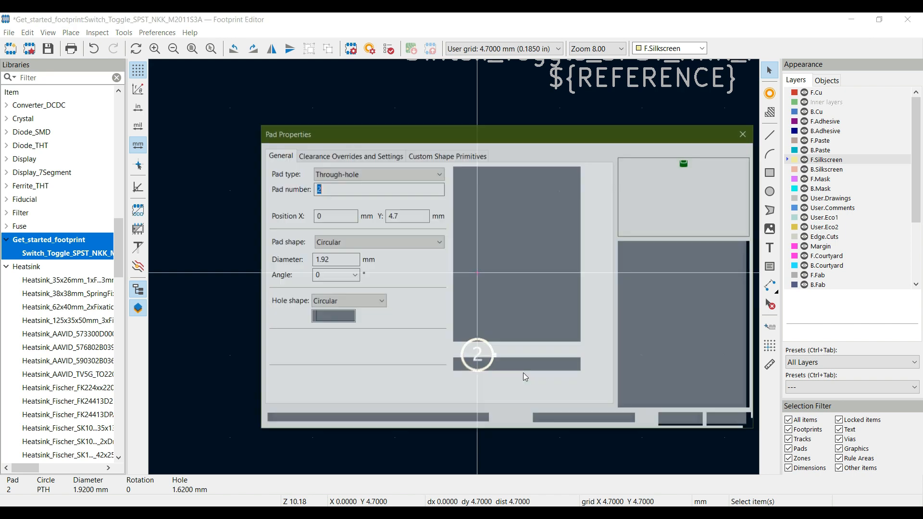
drag(483, 138, 183, 48)
drag(263, 125, 395, 196)
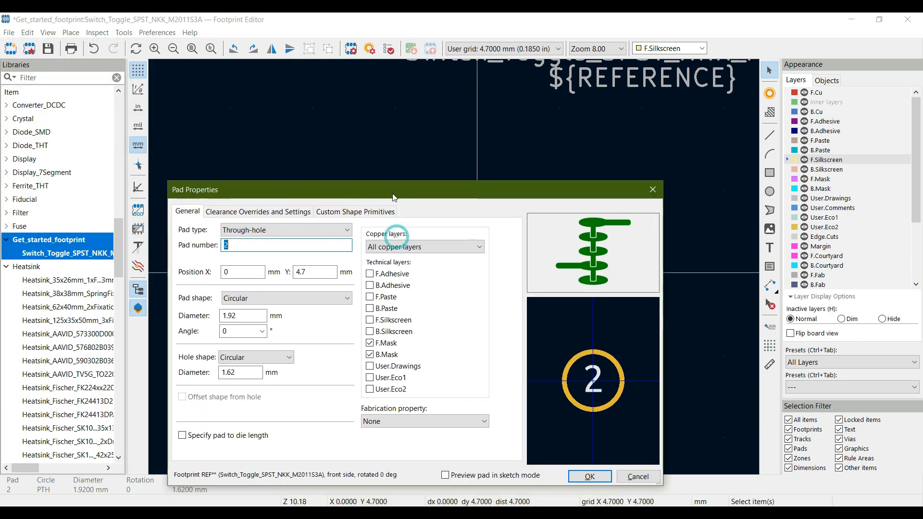
click(245, 315)
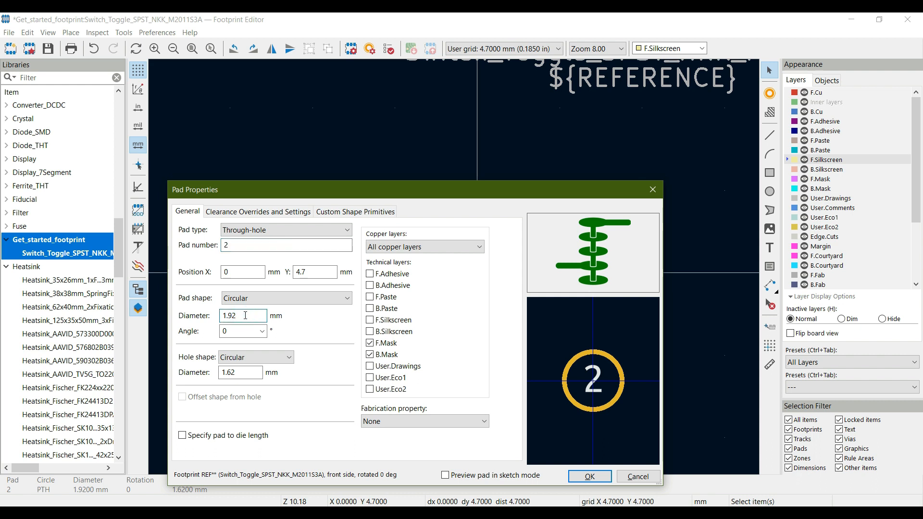
key(BackSpace)
key(BackSpace)
key(BackSpace)
key(BackSpace)
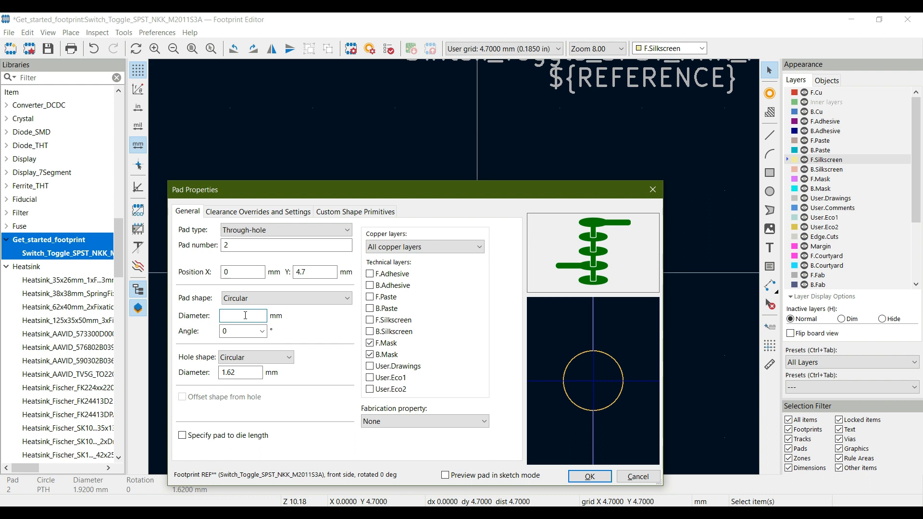
text(1.62+)
text(2)
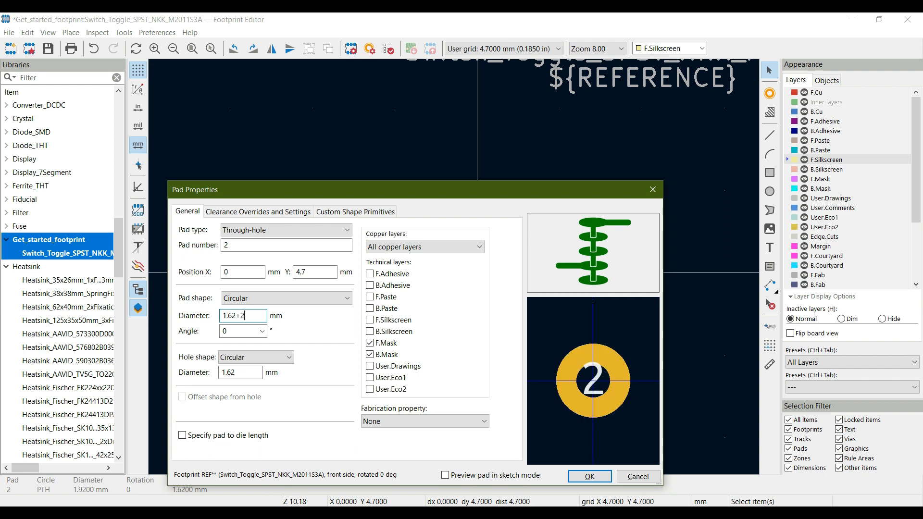
text(*0.3)
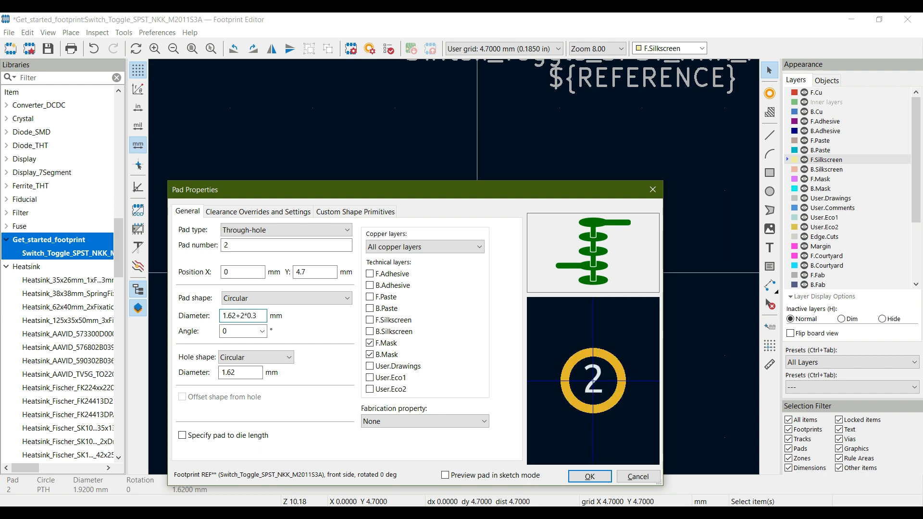
click(590, 477)
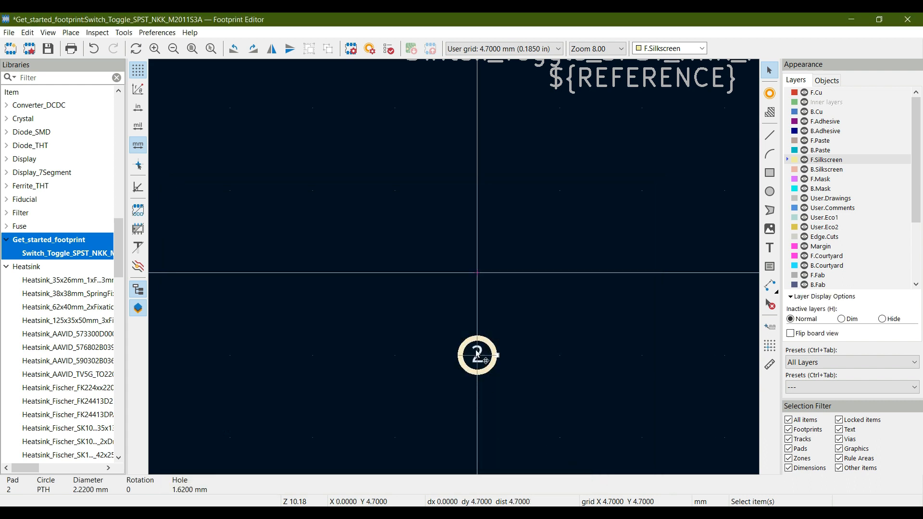
Place pad 3 one grid step directly below pad 2, at X 0 and Y 9.4 mm.
middle_drag(568, 384, 511, 272)
click(529, 240)
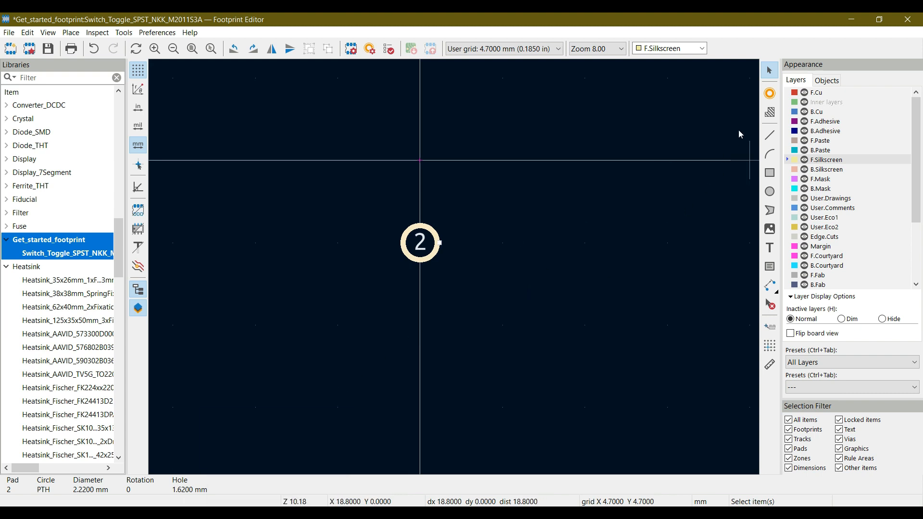
click(770, 95)
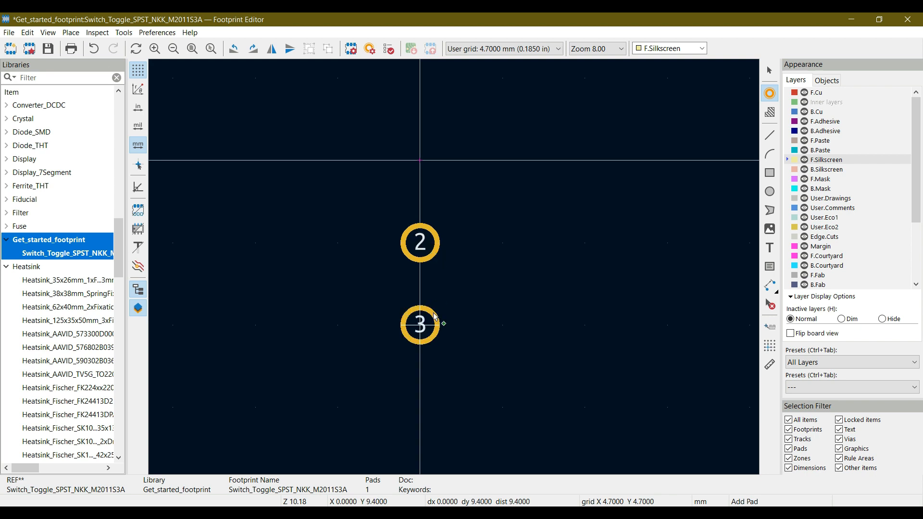
click(428, 324)
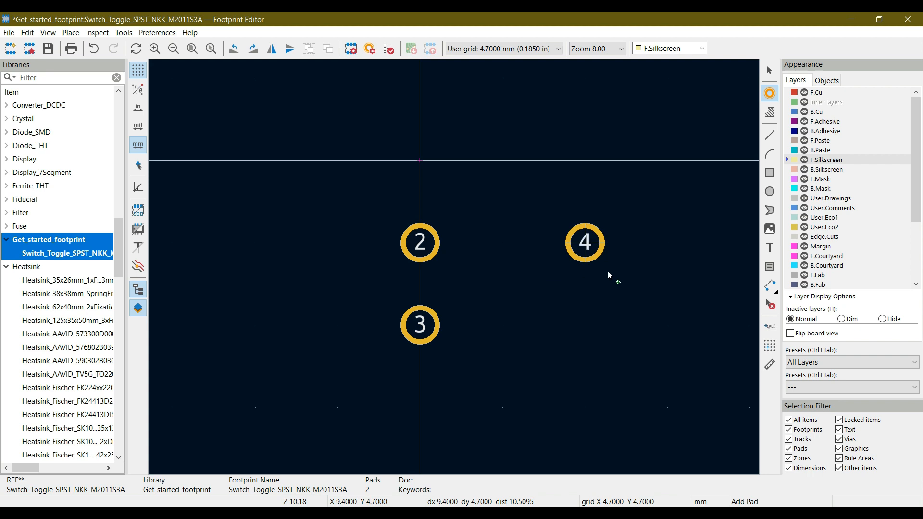
key(Escape)
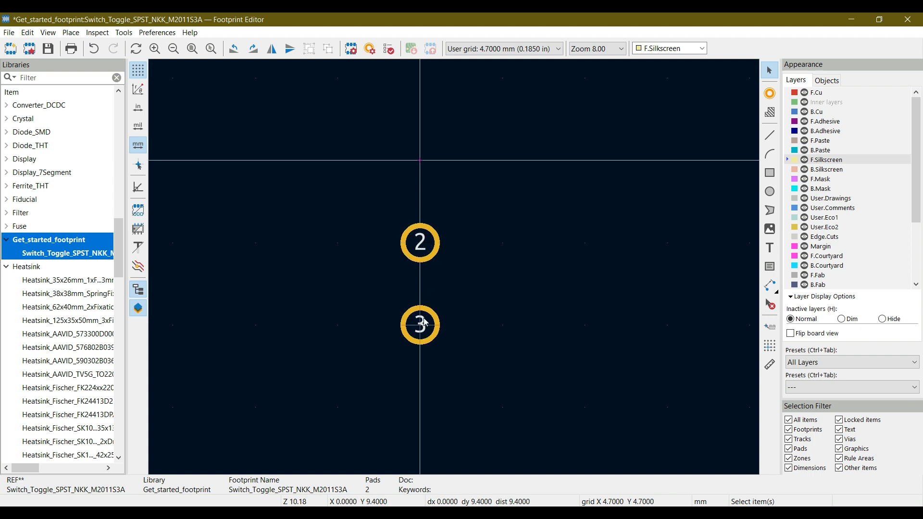
Push the properties of pad 2 to the footprint's other pads and save the footprint.
click(425, 255)
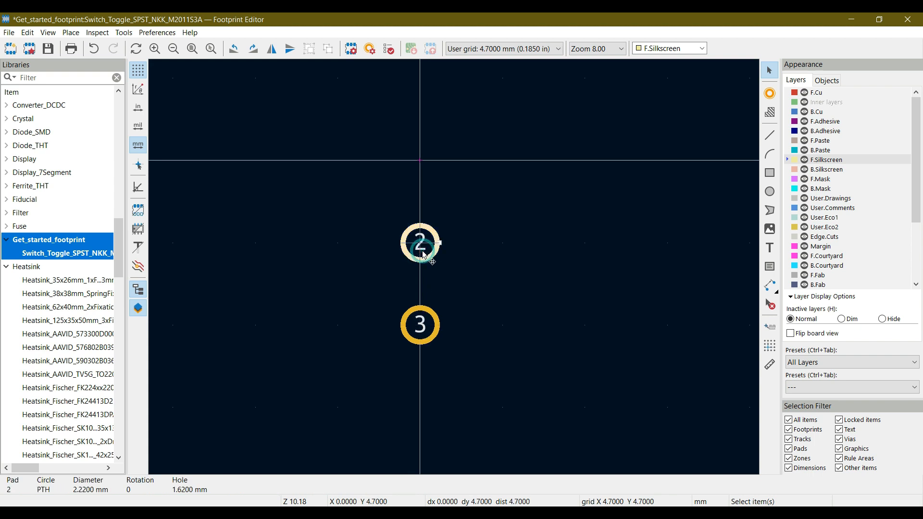
right_click(424, 256)
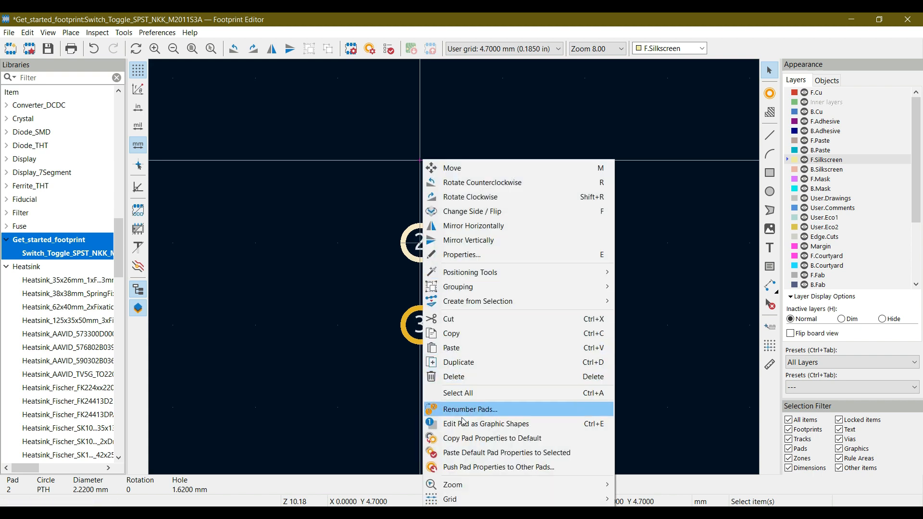
click(493, 468)
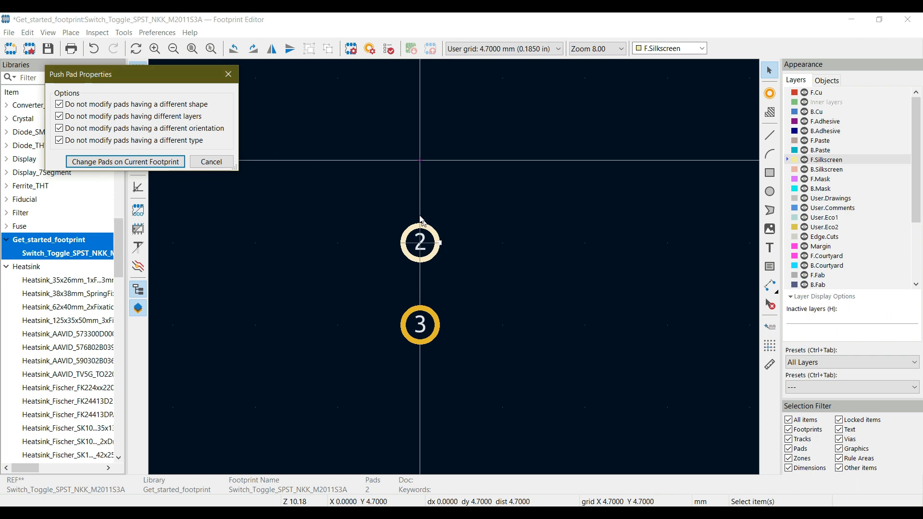
click(127, 163)
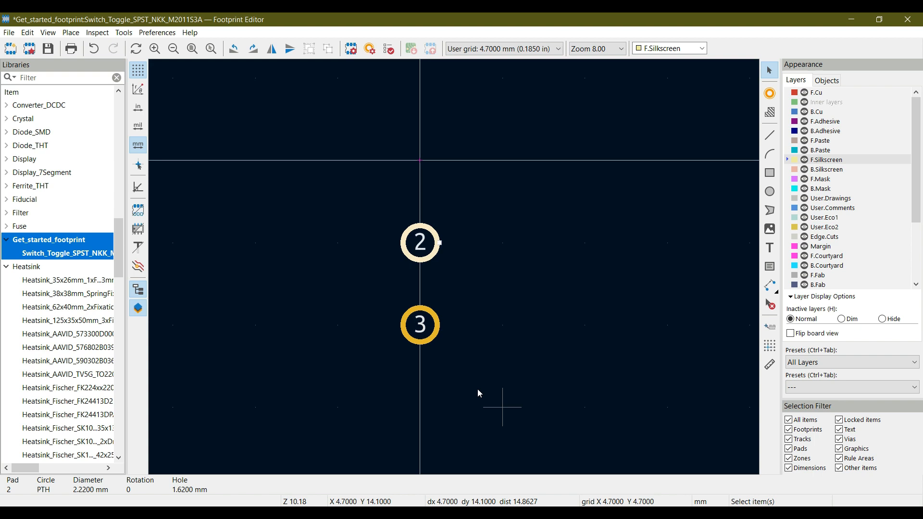
click(50, 48)
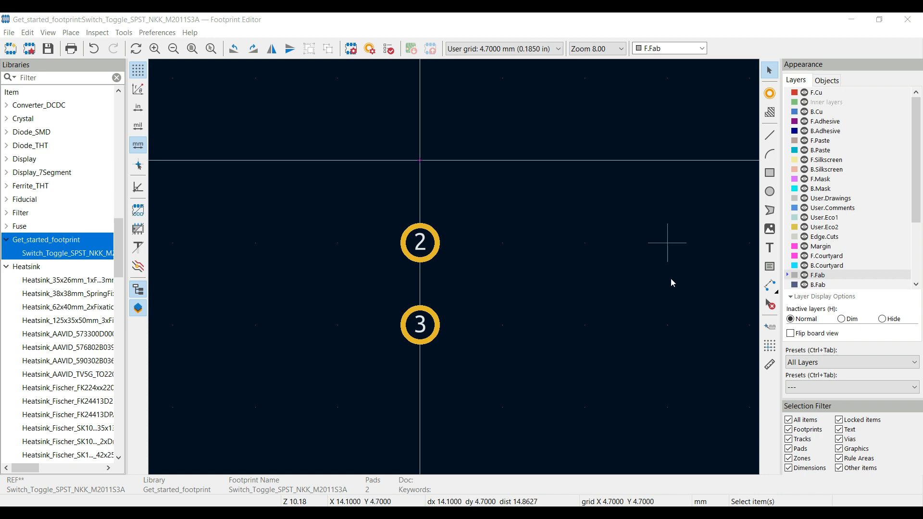
Go through the F.Silkscreen, F.Courtyard and B.Courtyard layers and make F.Fab the active layer.
click(821, 276)
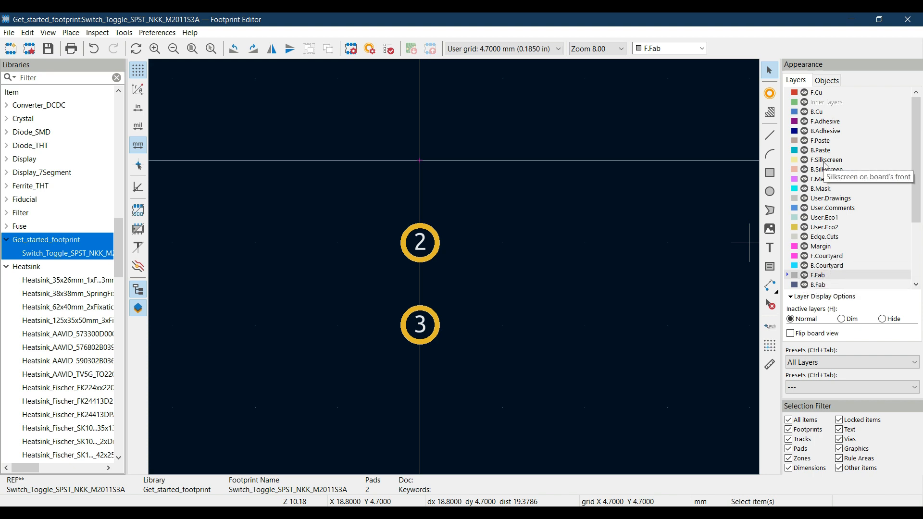
click(824, 163)
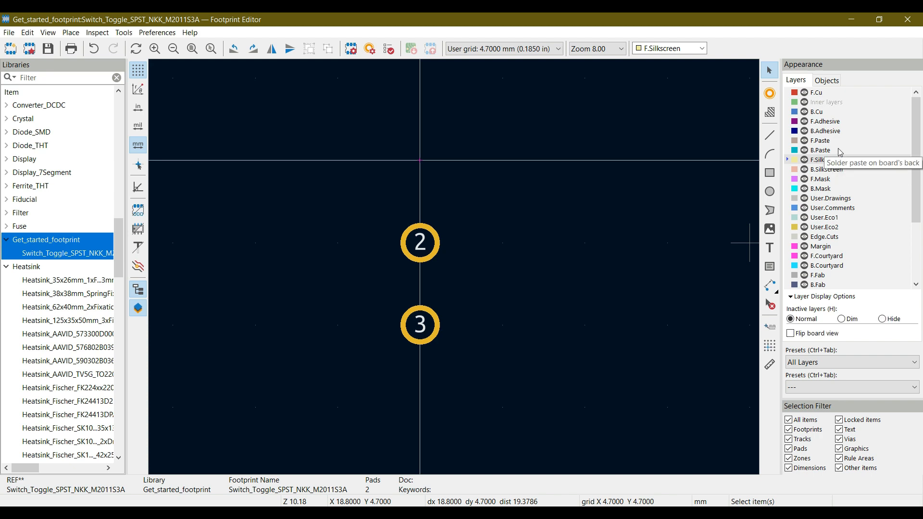
click(827, 257)
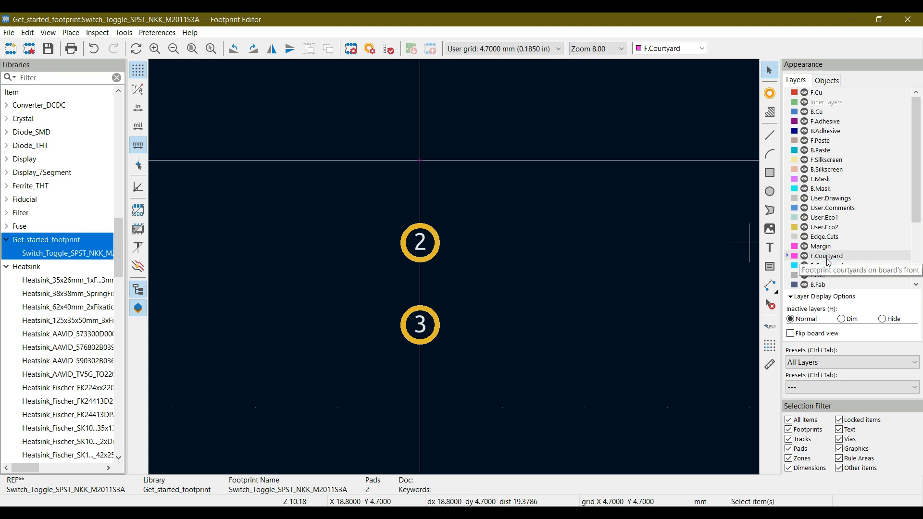
click(832, 265)
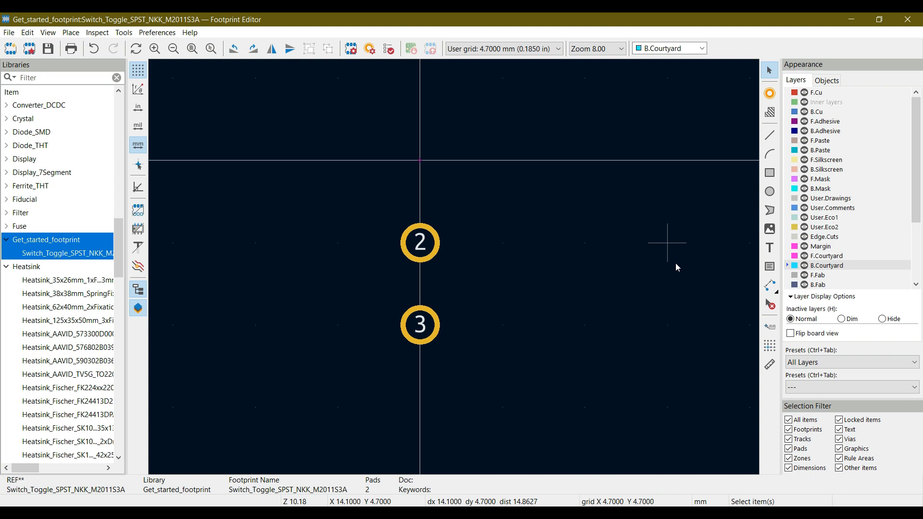
click(812, 275)
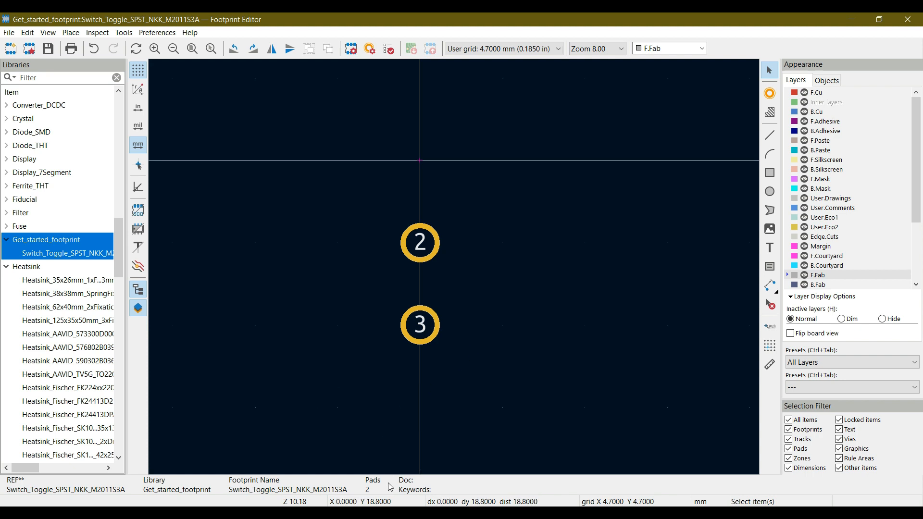
Switch to the switch datasheet in the browser and look up the body width and height of the single-pole model.
key(alt+Tab)
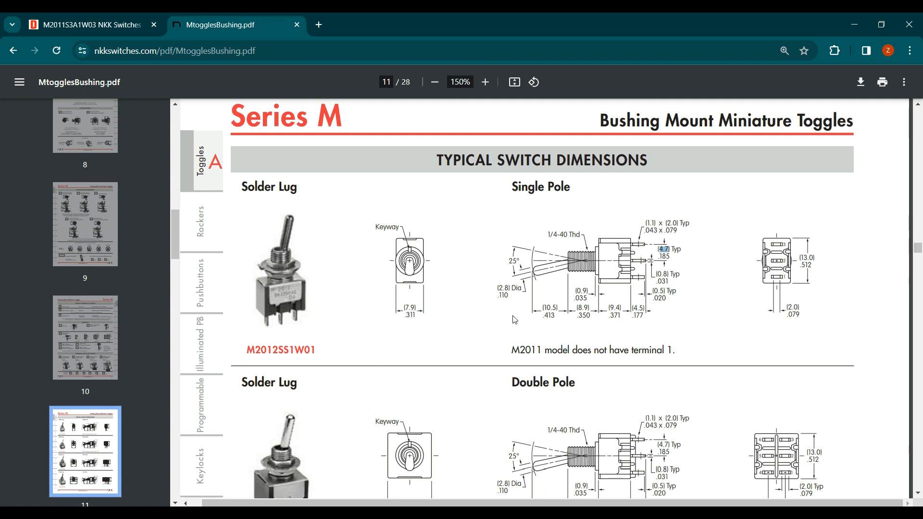
scroll(602, 319, down, 3)
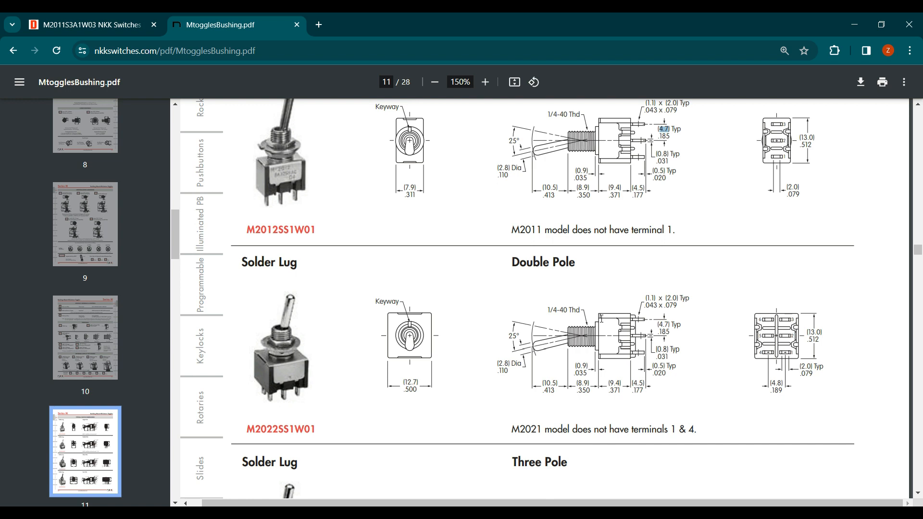
scroll(603, 315, up, 3)
scroll(603, 315, up, 5)
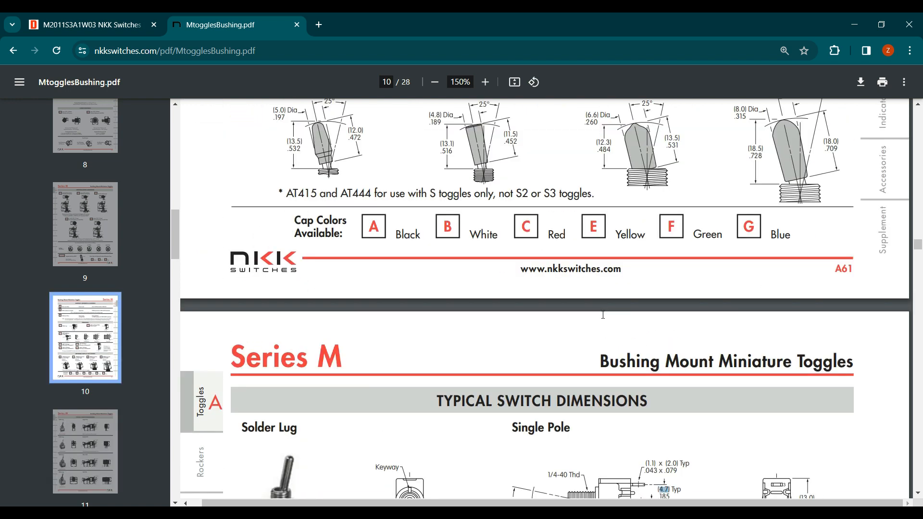
scroll(603, 315, up, 2)
scroll(603, 315, down, 6)
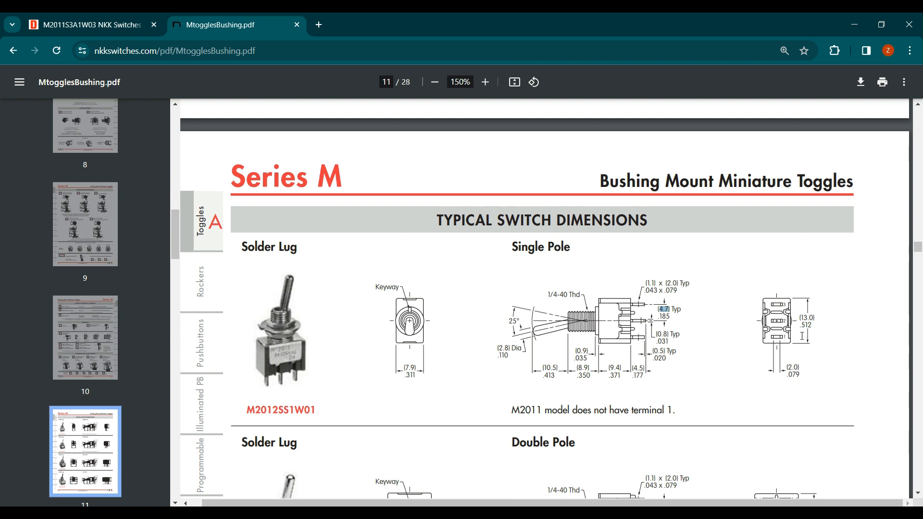
double_click(802, 316)
drag(405, 368, 415, 368)
click(452, 461)
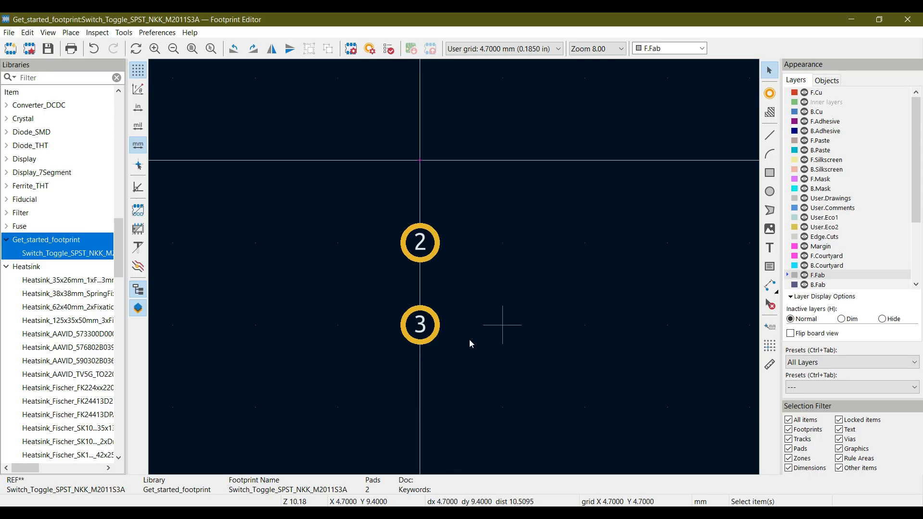
Try a body outline of 9.4 by 18.8 mm as a rectangle around the pads on F.Fab, and delete it.
click(771, 174)
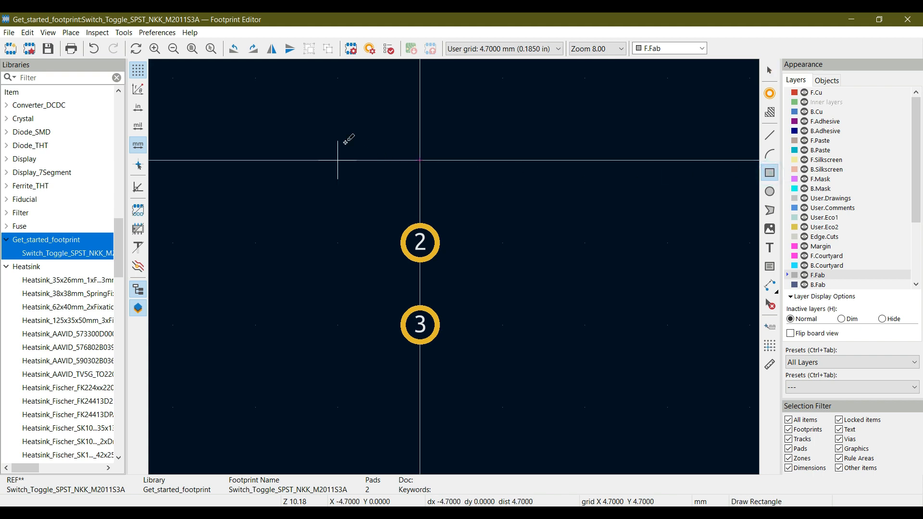
click(341, 108)
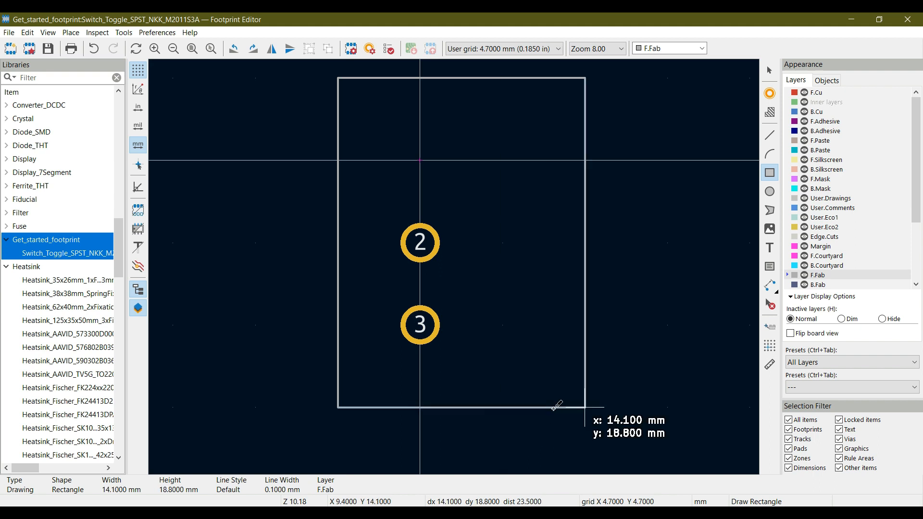
click(545, 408)
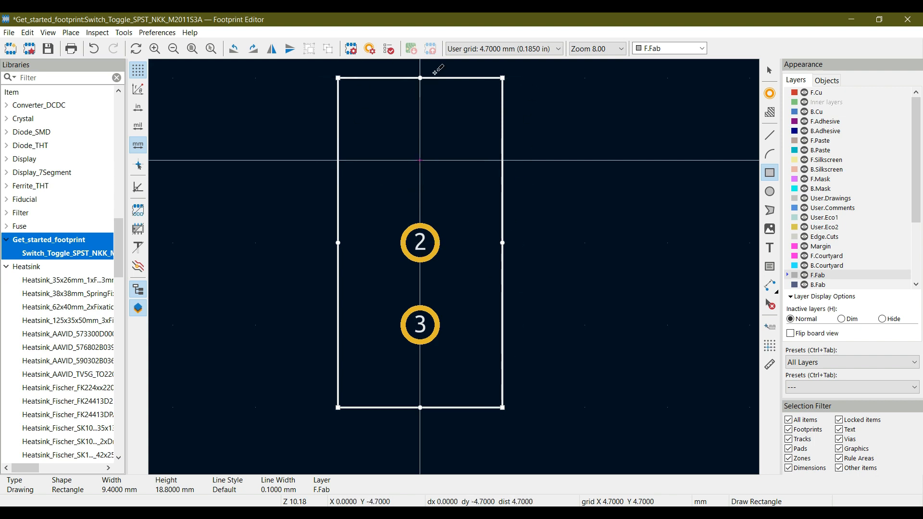
key(Escape)
click(472, 78)
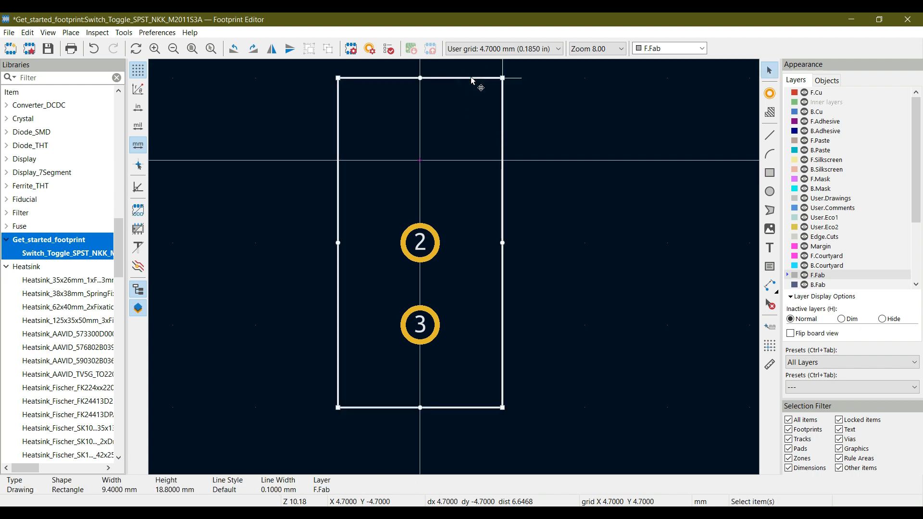
key(Delete)
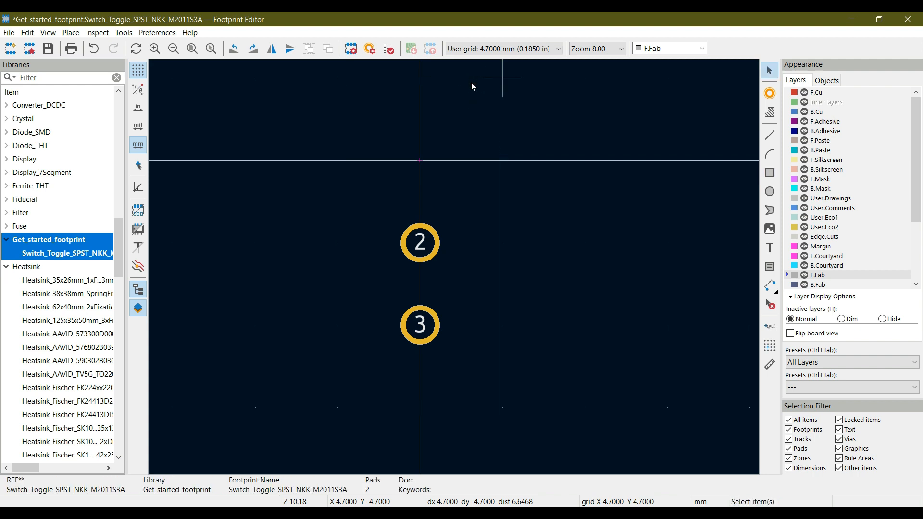
Save the footprint and set the user-defined grid to 7.9 mm in X and 13 mm in Y.
click(47, 49)
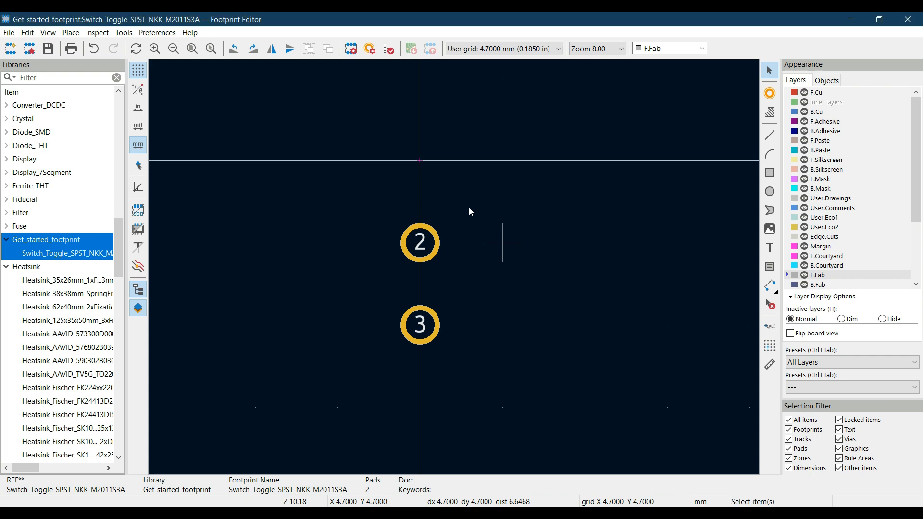
click(558, 48)
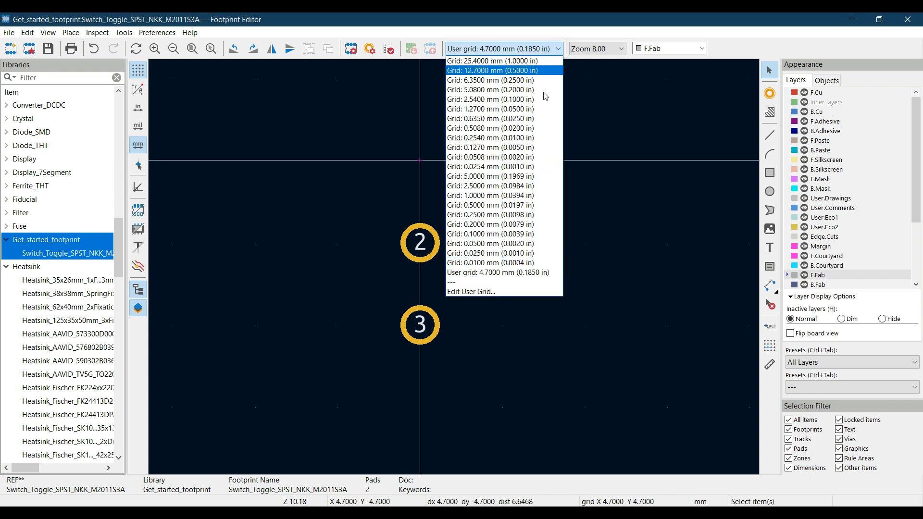
click(478, 290)
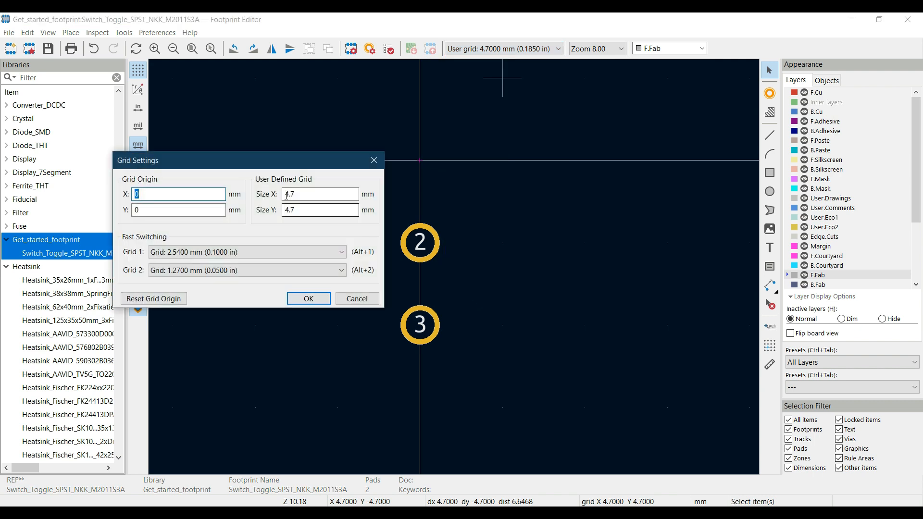
drag(241, 165, 193, 178)
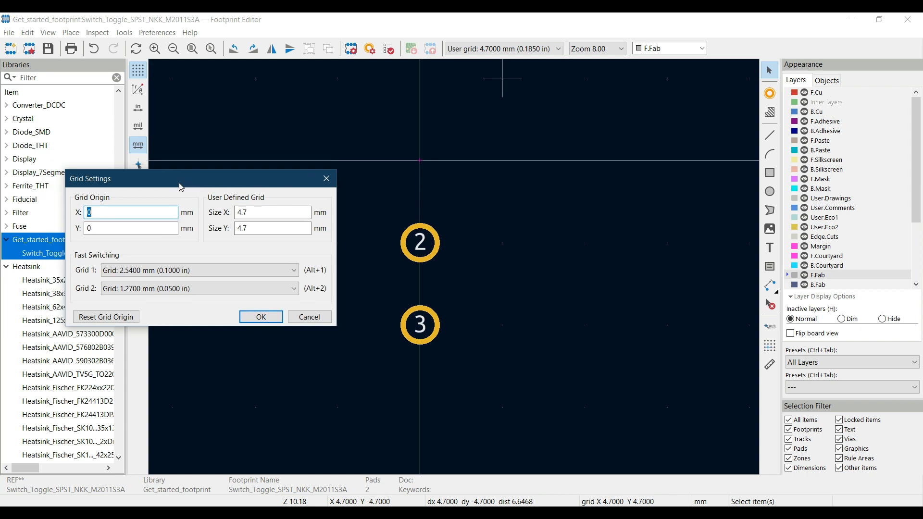
click(259, 213)
double_click(258, 213)
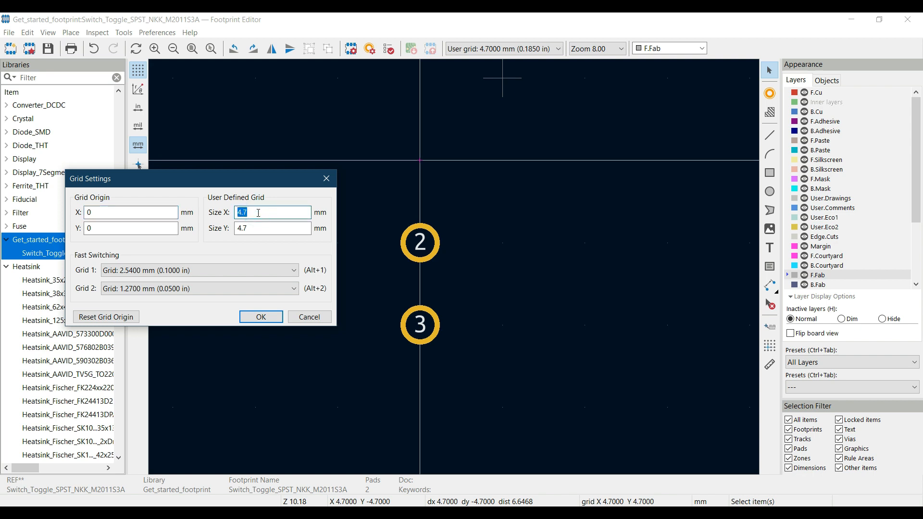
key(BackSpace)
text(7.9)
click(258, 228)
double_click(258, 229)
text(13)
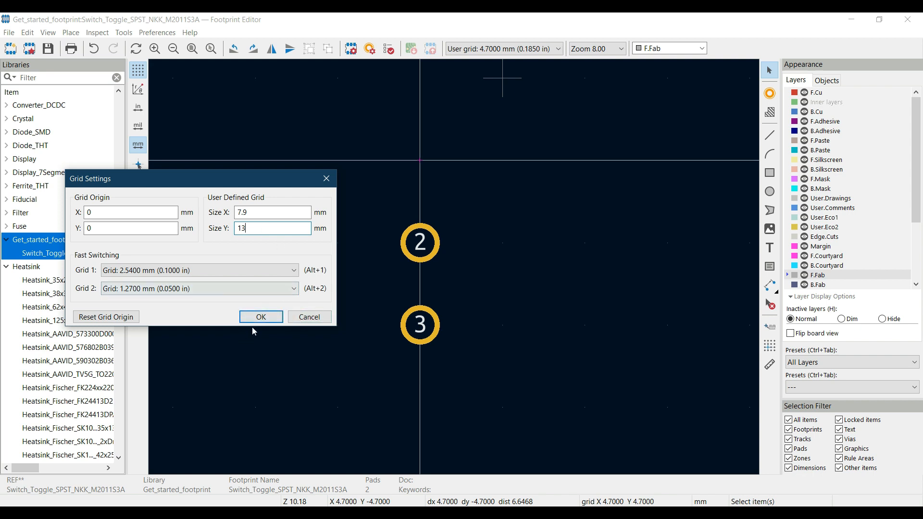
click(261, 318)
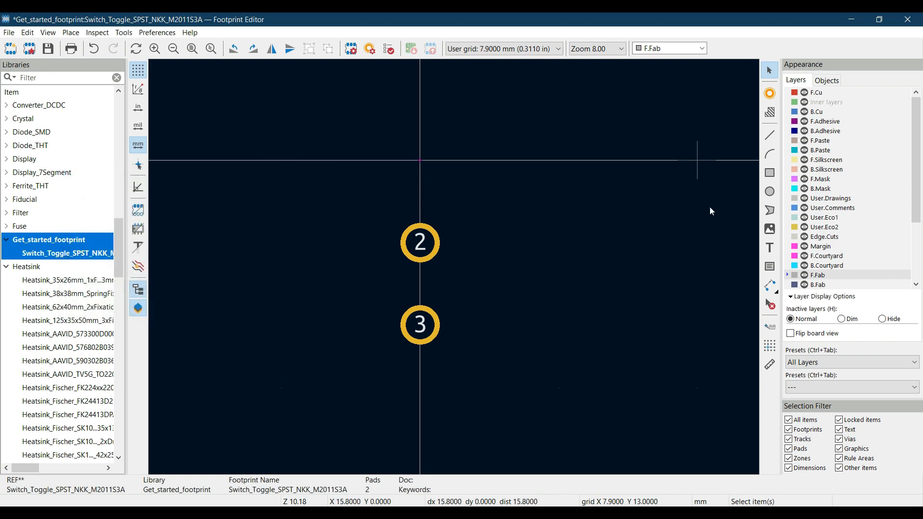
Draw a 15.8 by 13 mm rectangle around both pads on F.Fab, from X -7.9, Y 0 to X 7.9, Y 13 mm.
click(769, 173)
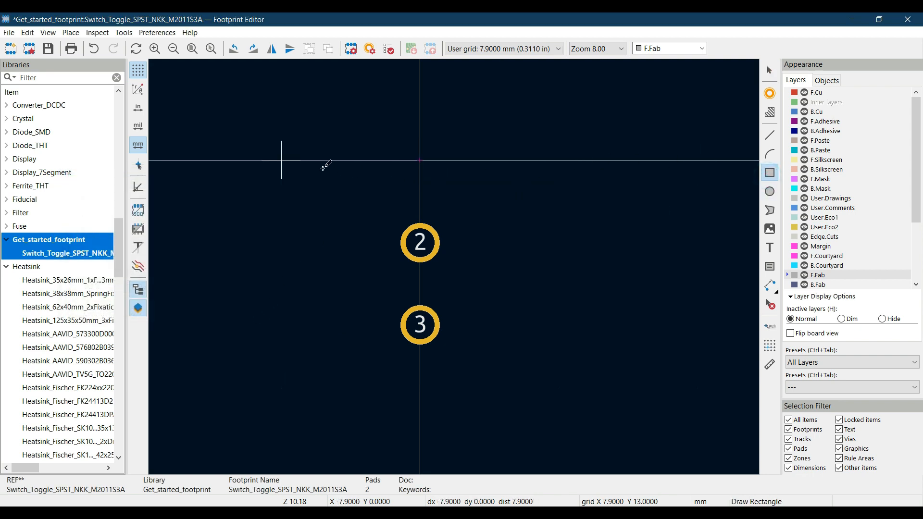
click(294, 152)
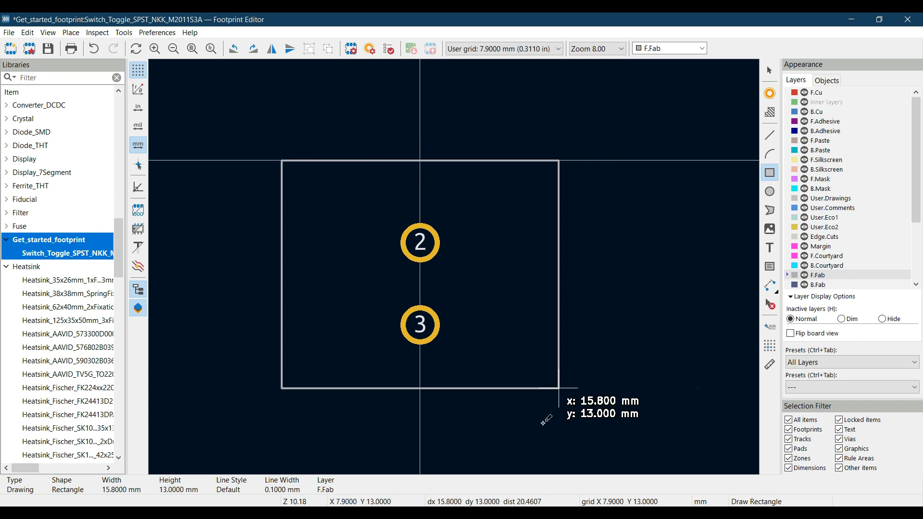
click(548, 467)
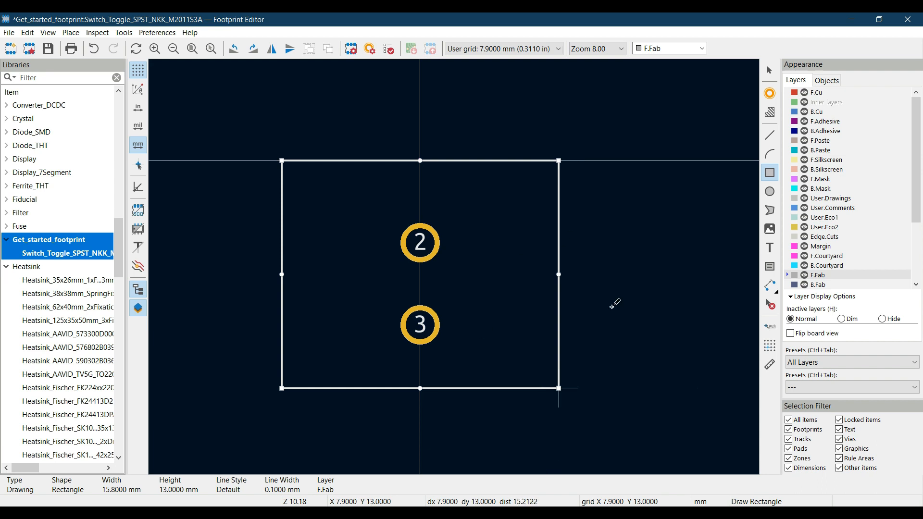
key(Escape)
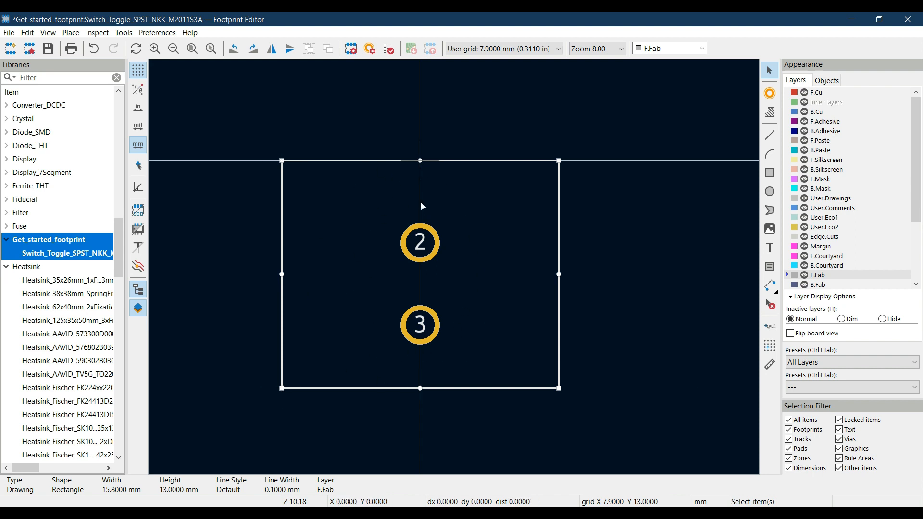
Set the grid origin to X 7.9/2 (3.95 mm) and Y 4.7-(13/2) (-1.8 mm) in the user grid settings.
click(560, 49)
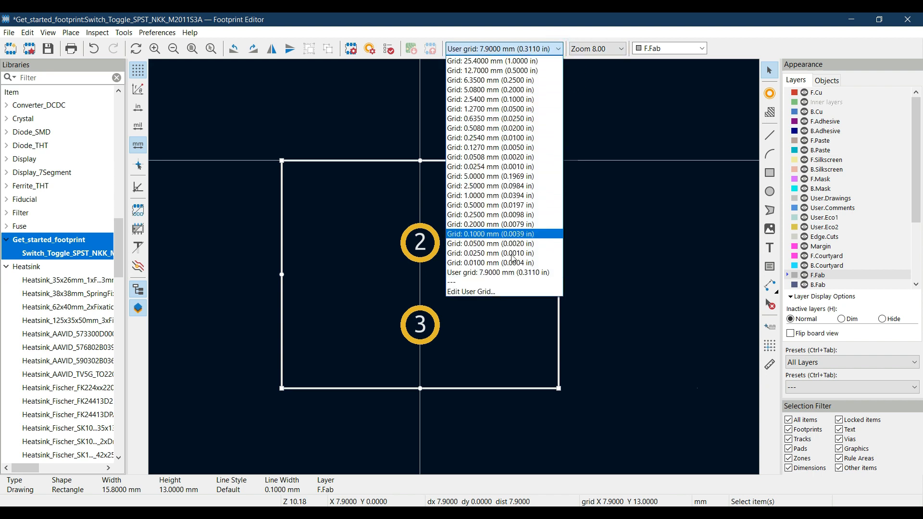
click(493, 294)
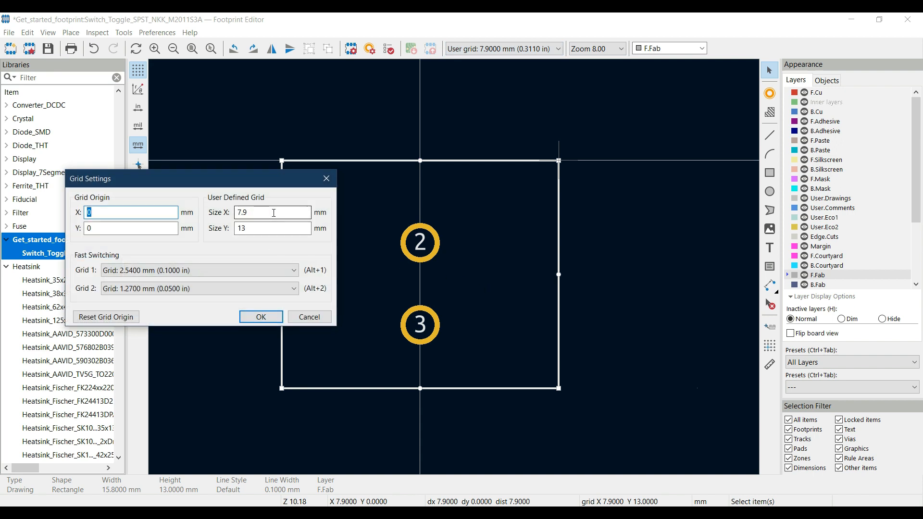
click(250, 210)
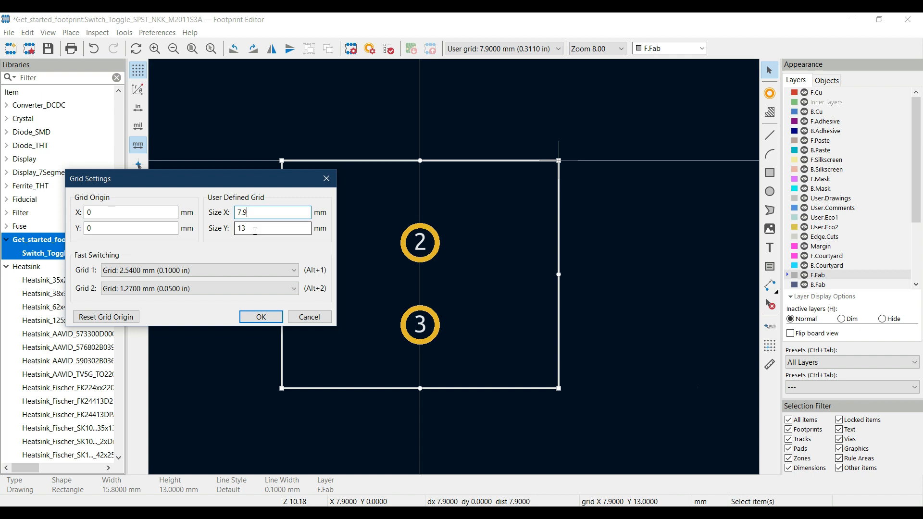
click(255, 229)
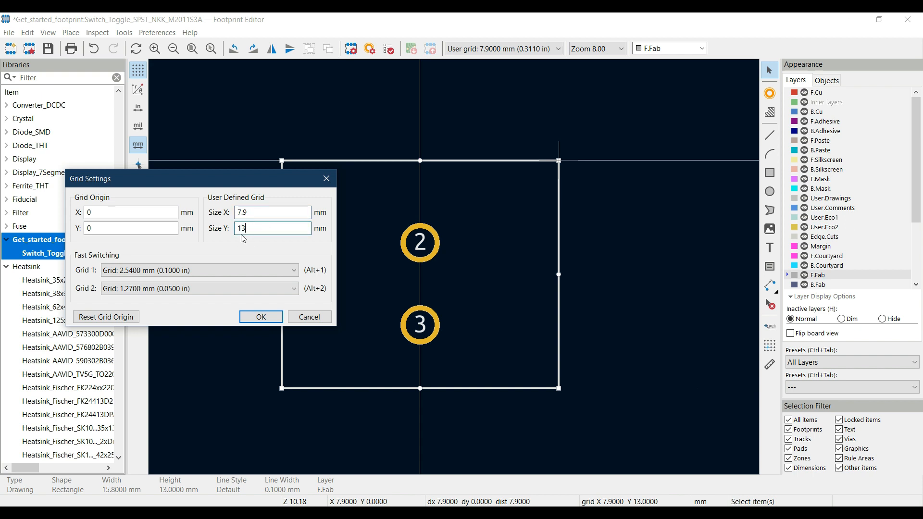
click(95, 210)
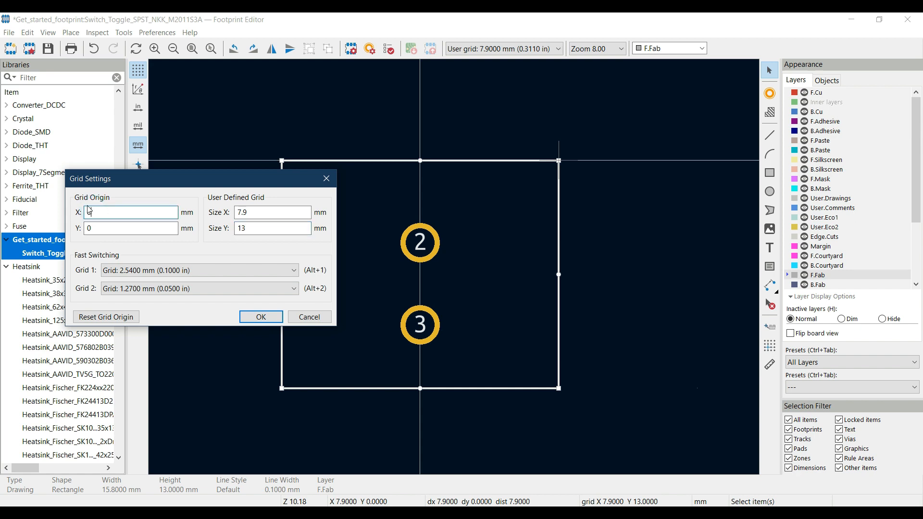
text(7.9/2)
click(107, 229)
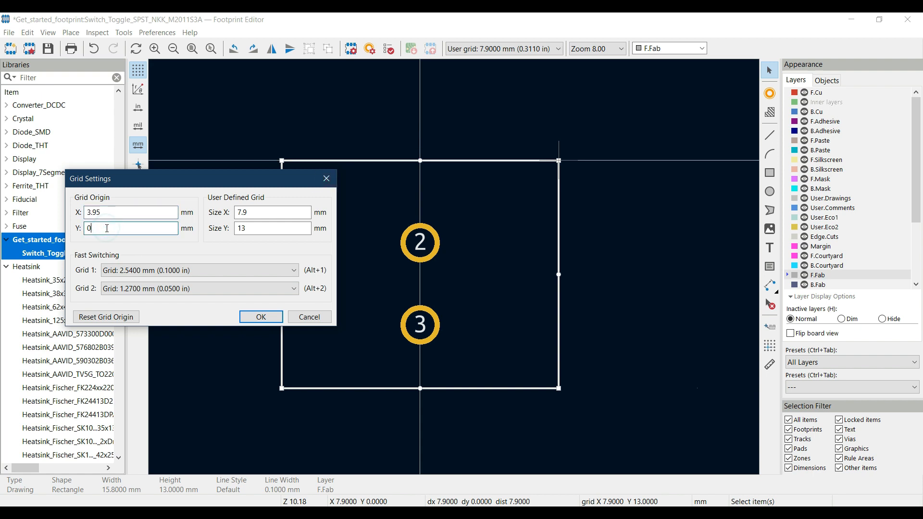
key(BackSpace)
text(4)
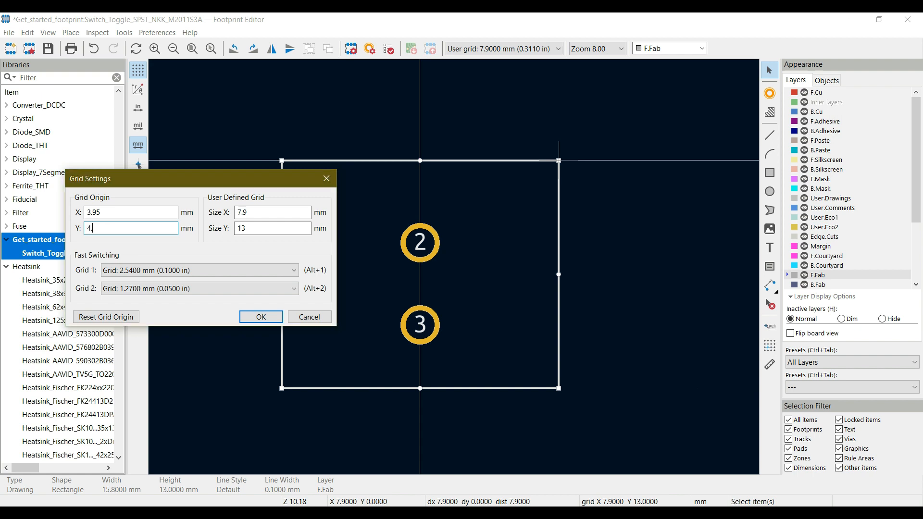
text(.7-)
text((13/2))
click(261, 320)
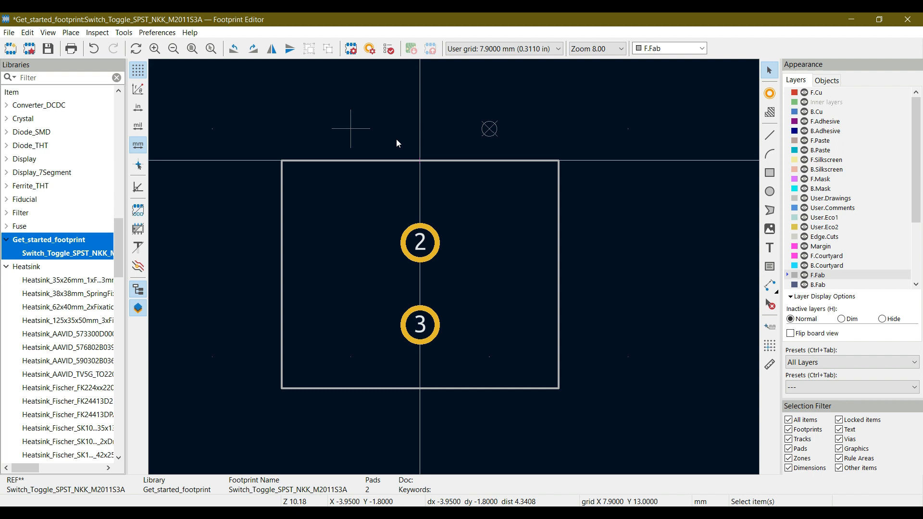
Replace the 15.8 mm wide rectangle with a 7.9 by 13 mm outline of four line segments around both pads on F.Fab, starting at X -3.95, Y -1.8.
click(427, 162)
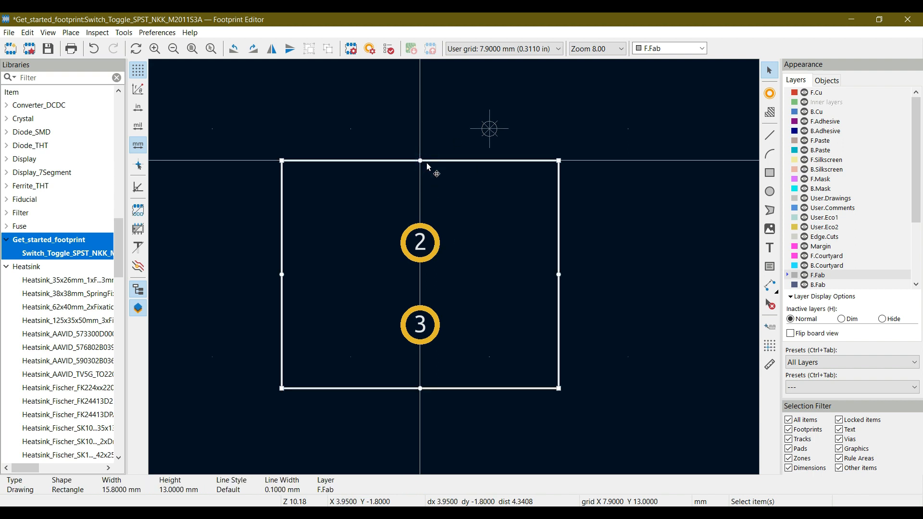
key(Delete)
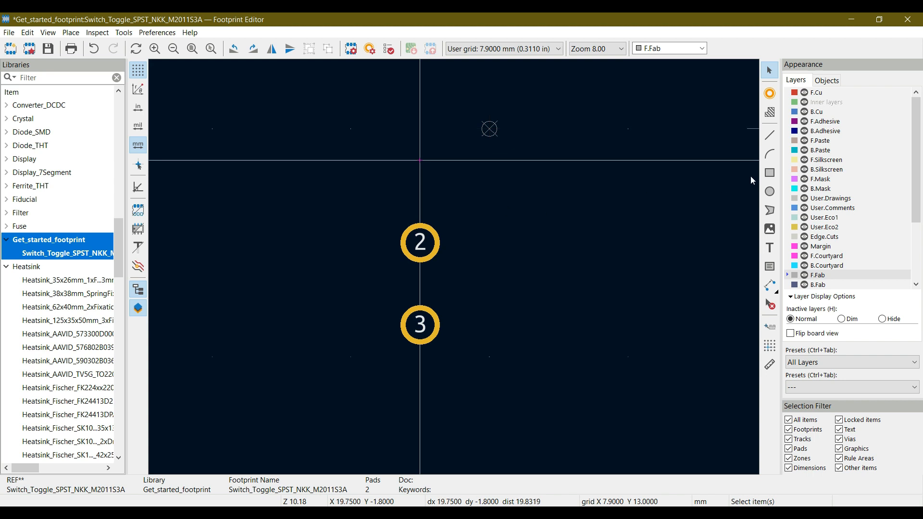
click(770, 135)
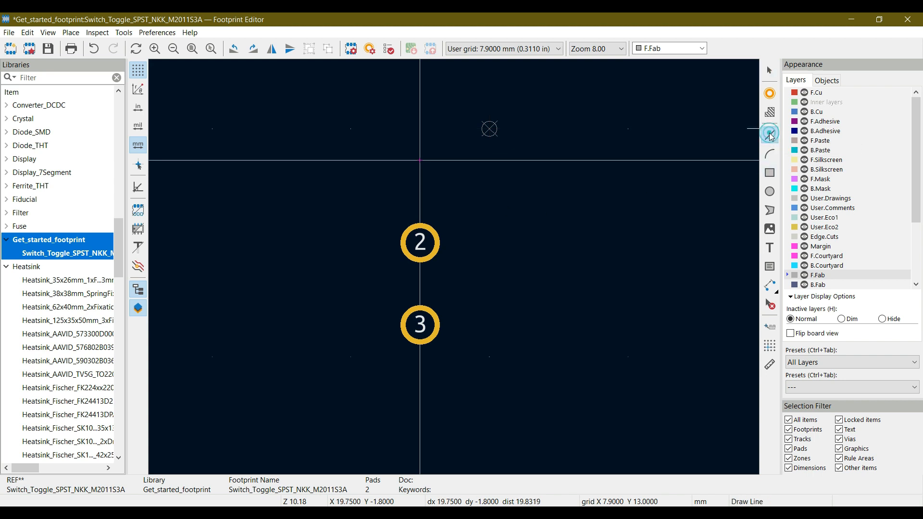
click(351, 128)
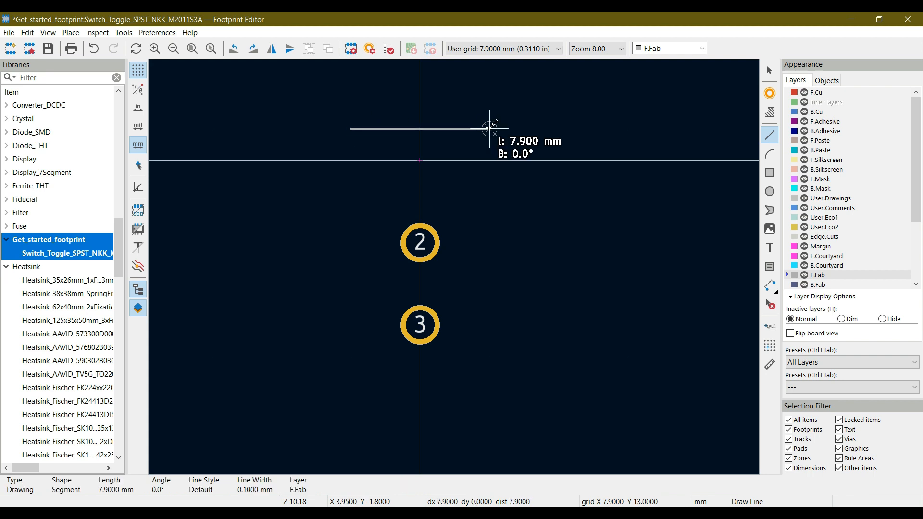
click(489, 128)
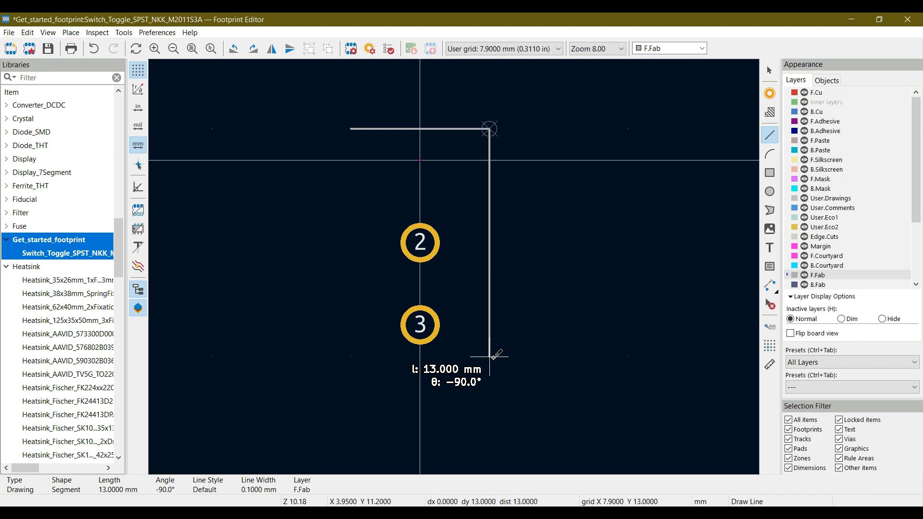
click(491, 357)
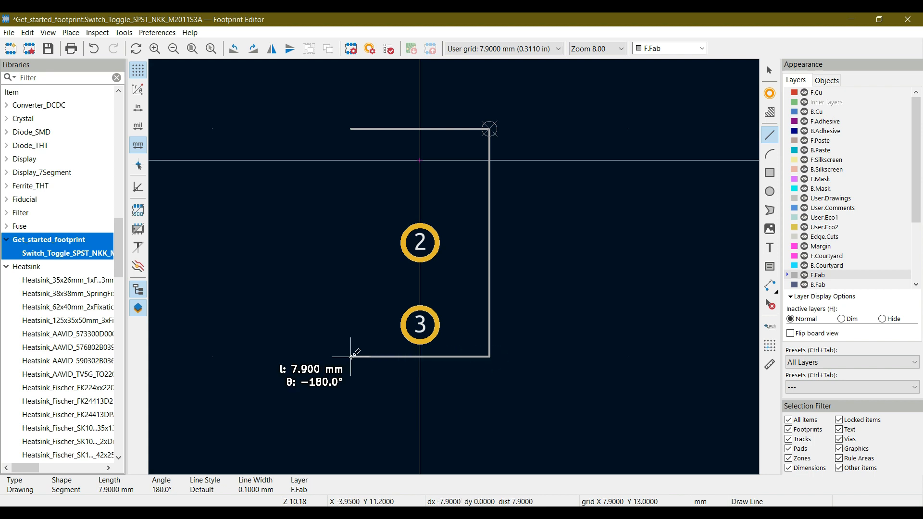
click(351, 357)
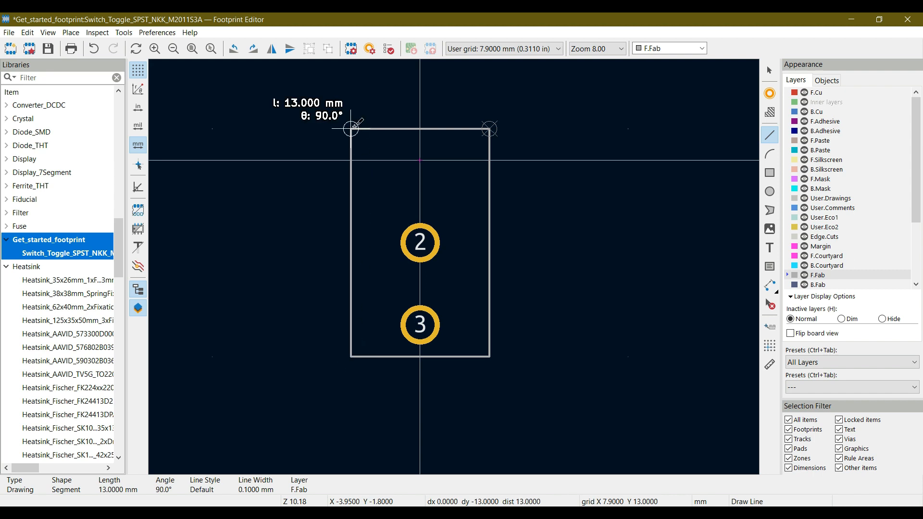
click(351, 129)
click(512, 178)
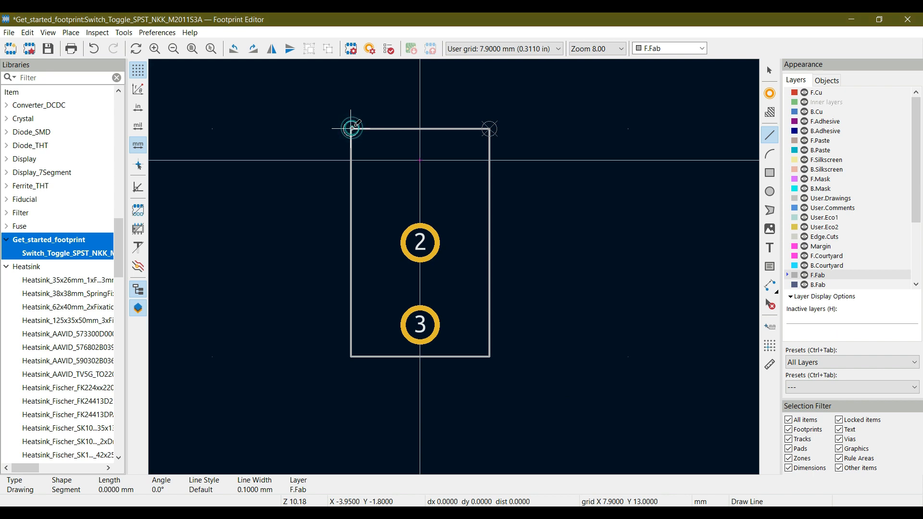
right_click(352, 128)
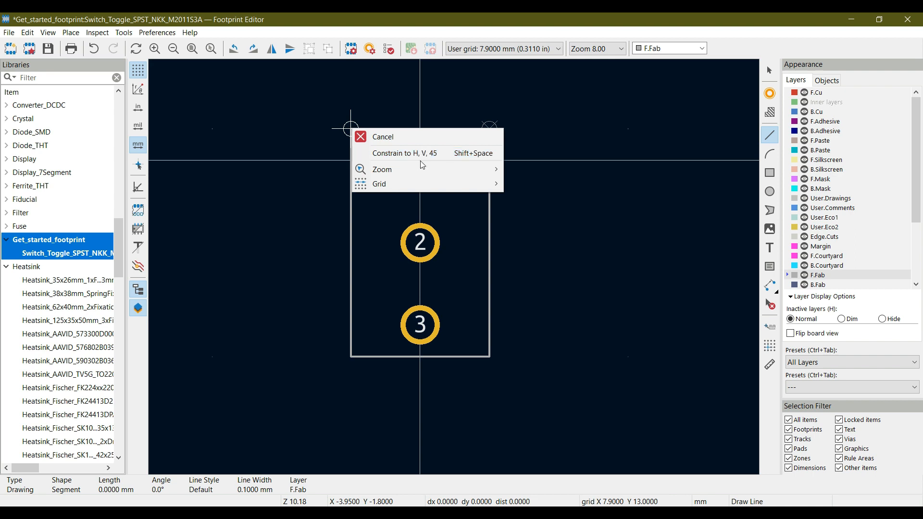
click(384, 137)
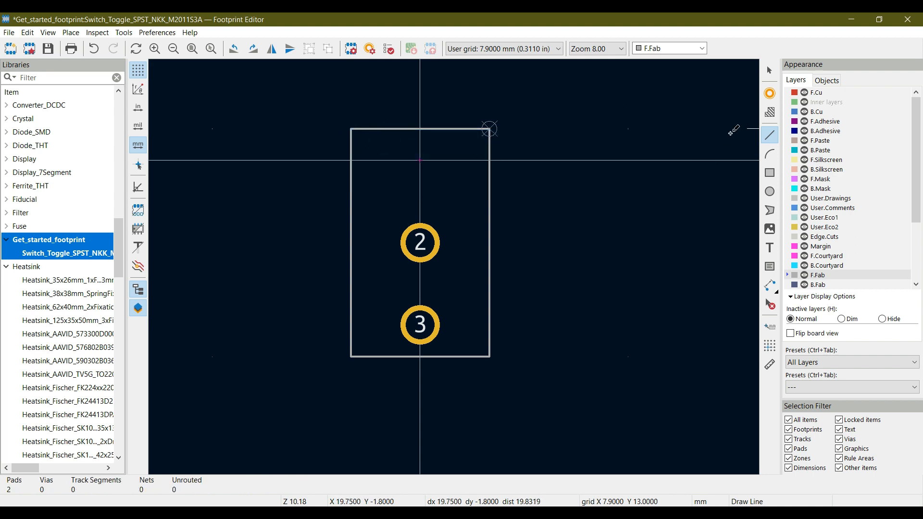
click(770, 70)
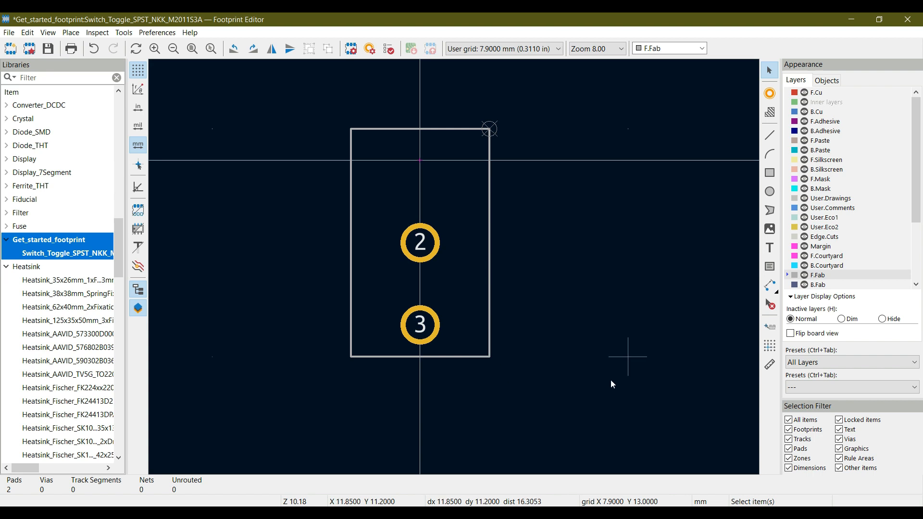
Save the footprint and make F.Silkscreen the active layer.
key(alt+Tab)
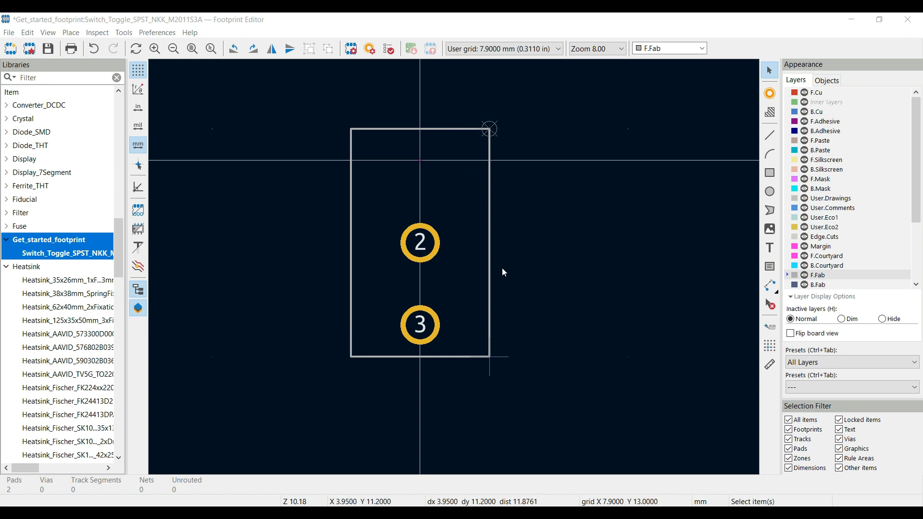
click(48, 49)
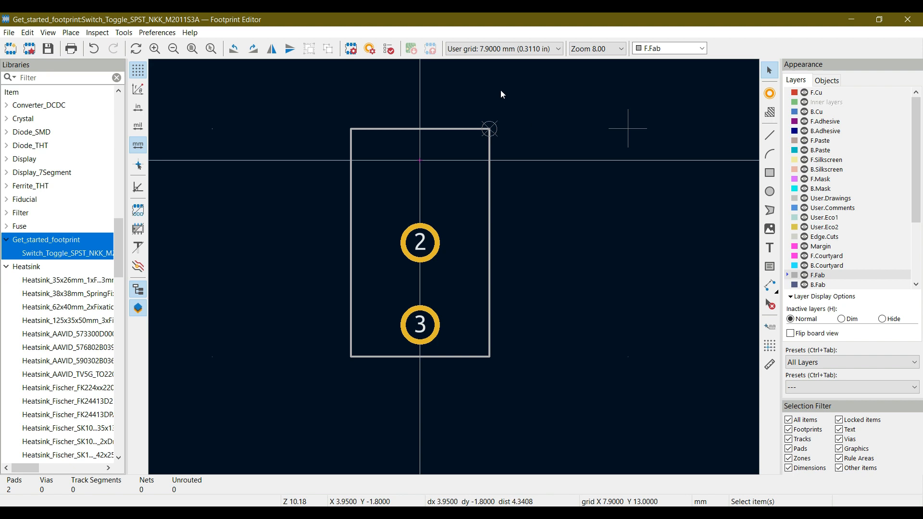
click(833, 161)
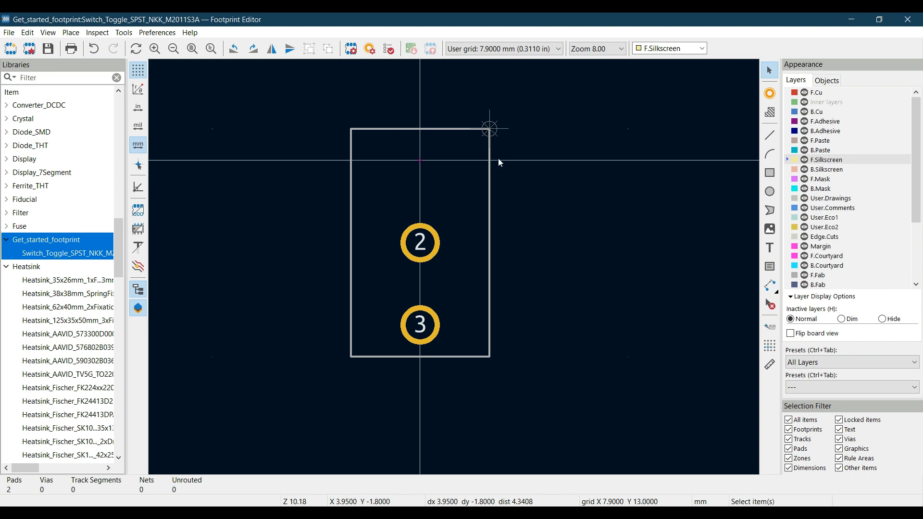
Check the line width in the properties of the body outline's right vertical segment on F.Fab.
click(491, 210)
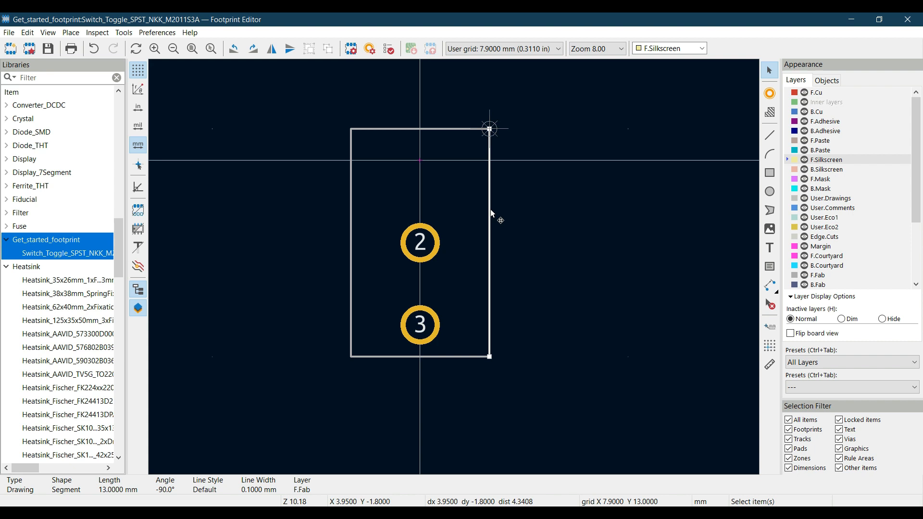
double_click(491, 211)
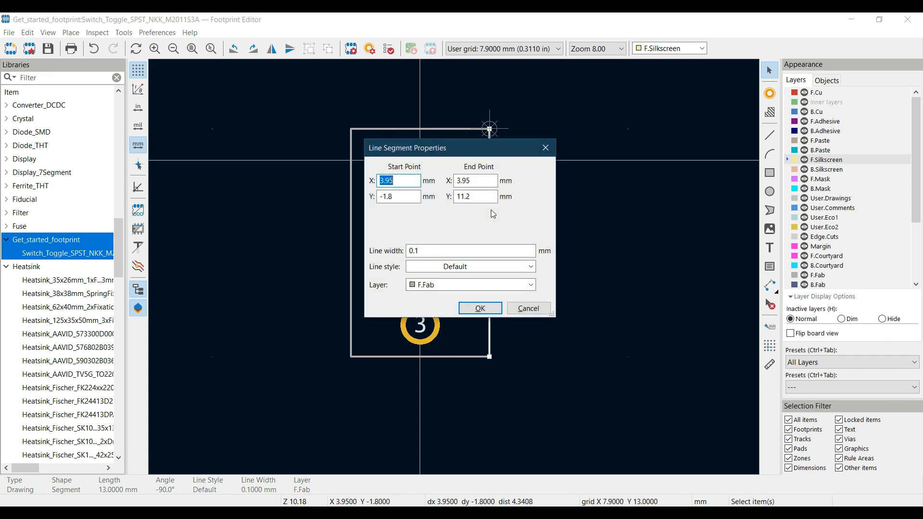
drag(427, 251, 409, 251)
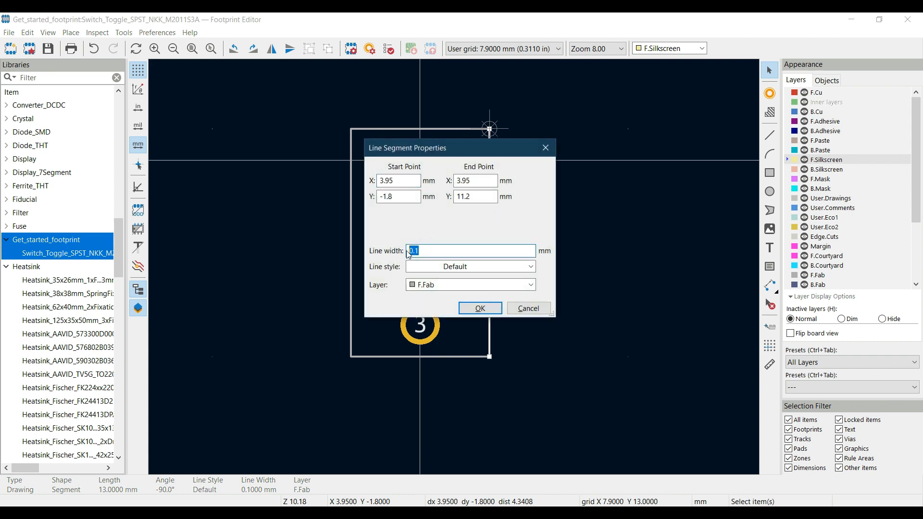
click(486, 308)
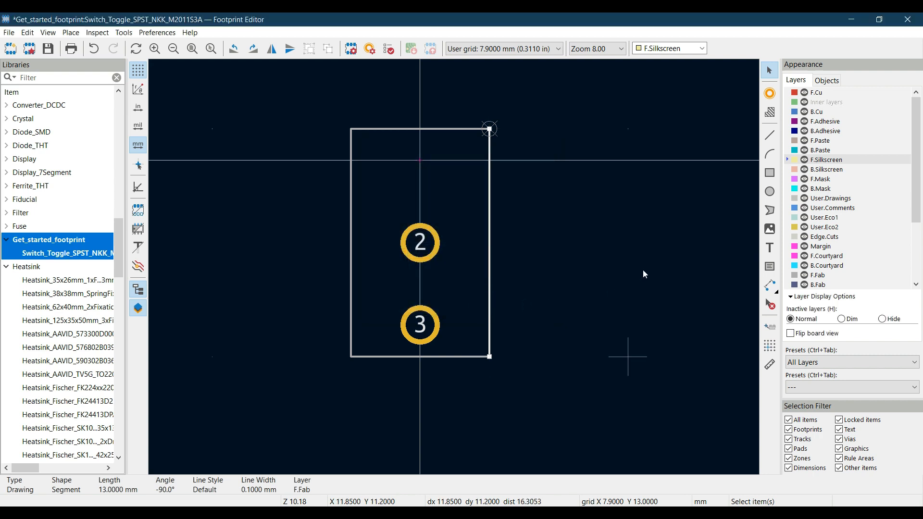
Draw a trial 13 mm vertical line on F.Silkscreen at X 11.85 mm to check its line width, and delete it.
click(770, 136)
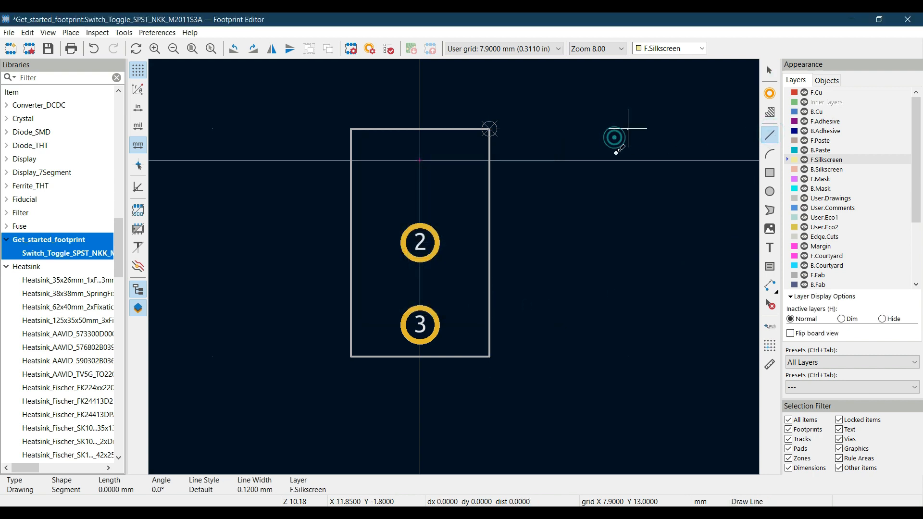
click(615, 137)
click(642, 317)
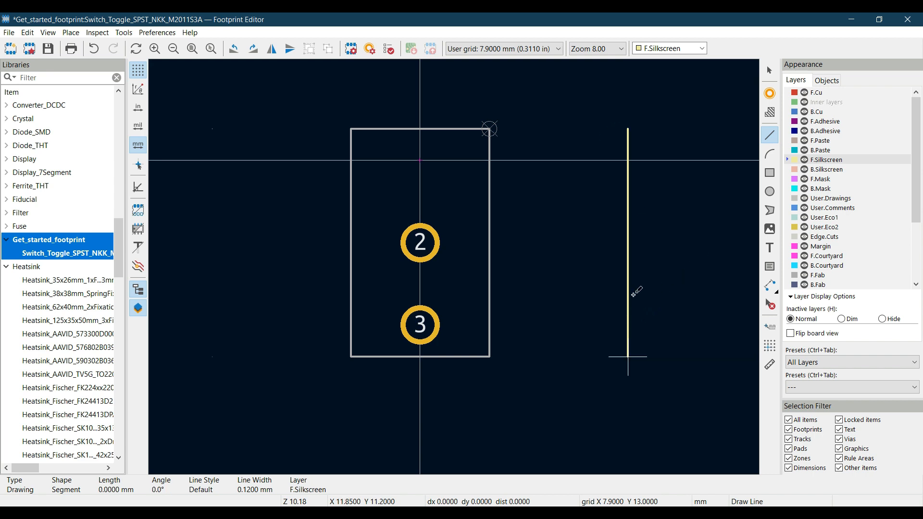
key(Escape)
key(Escape)
click(628, 289)
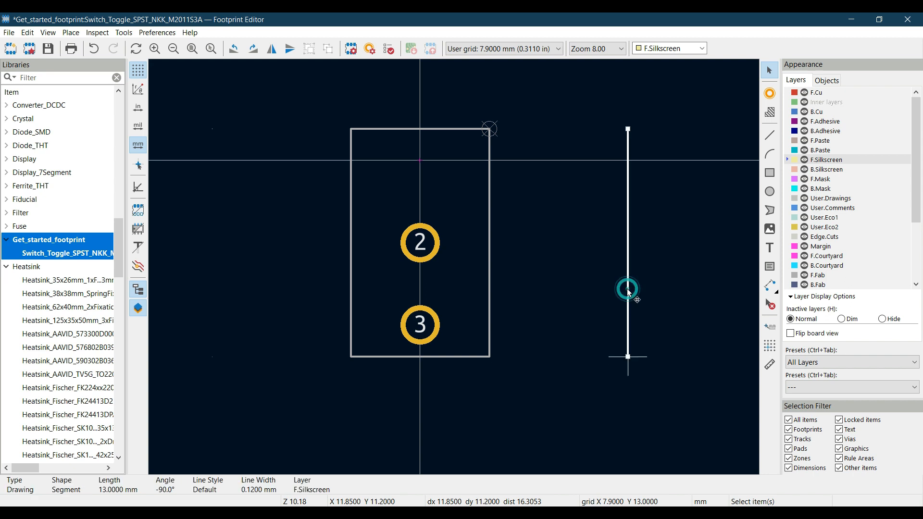
double_click(628, 291)
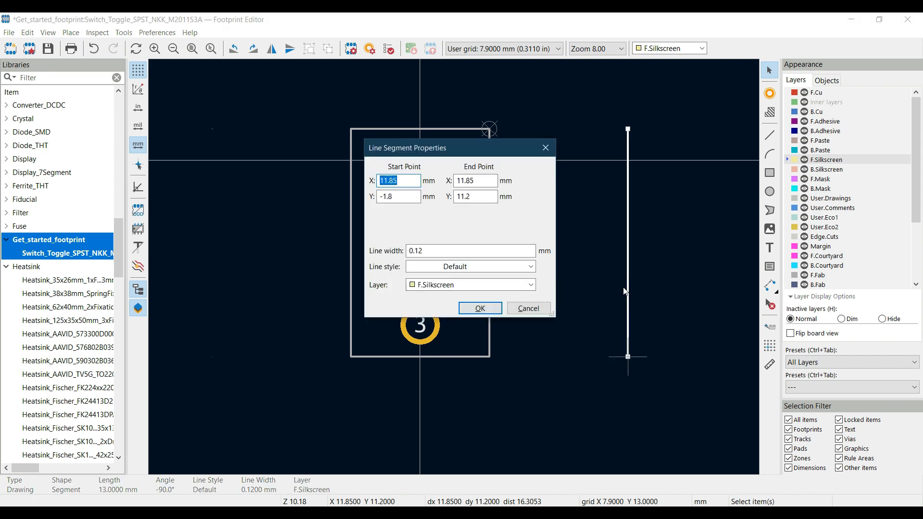
click(415, 251)
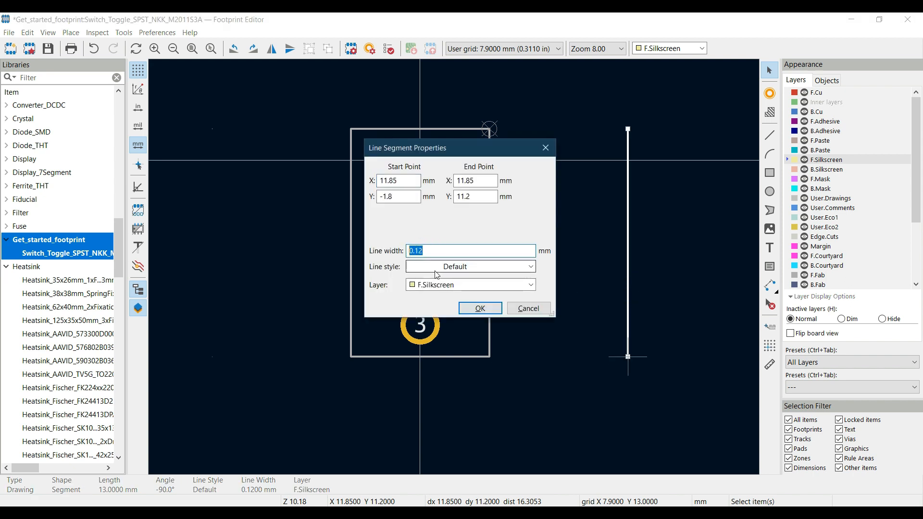
click(527, 313)
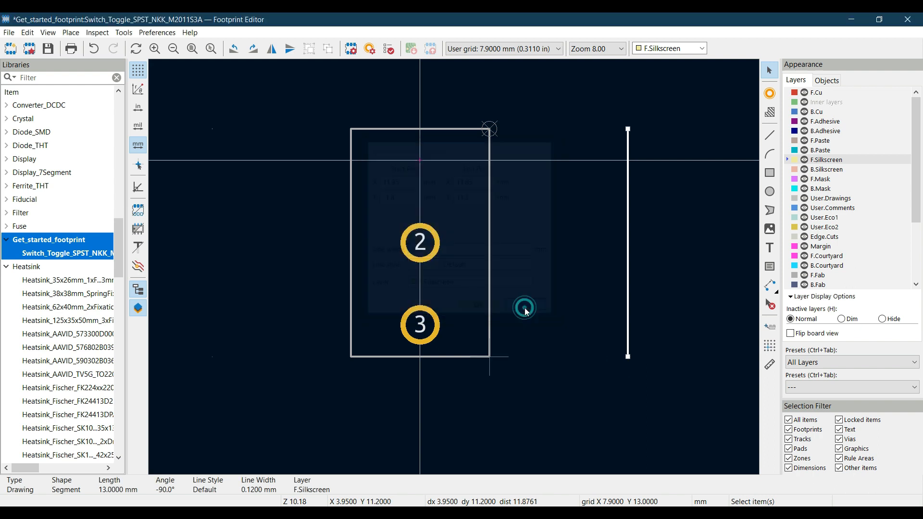
drag(612, 113, 673, 388)
key(Delete)
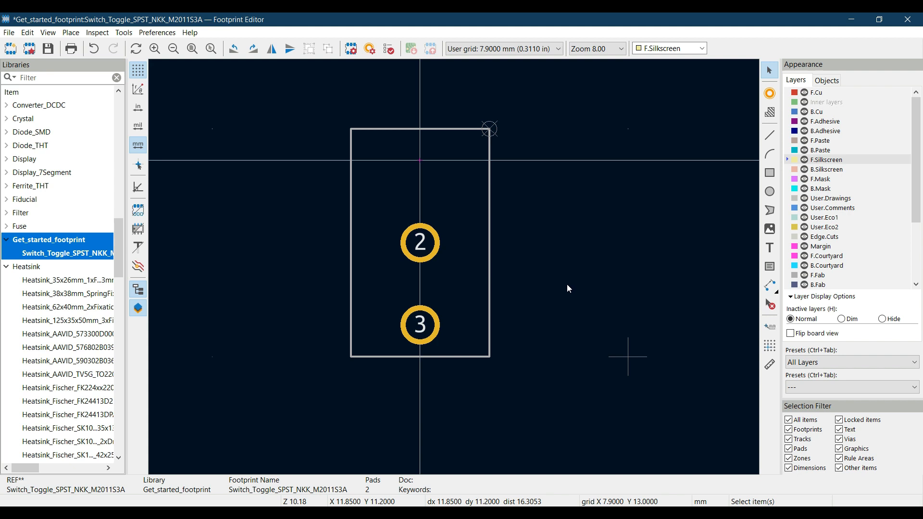
Set the user-defined grid size to 7.9+2*0.11 (8.12 mm) in X and 13+2*0.11 (13.22 mm) in Y.
click(549, 50)
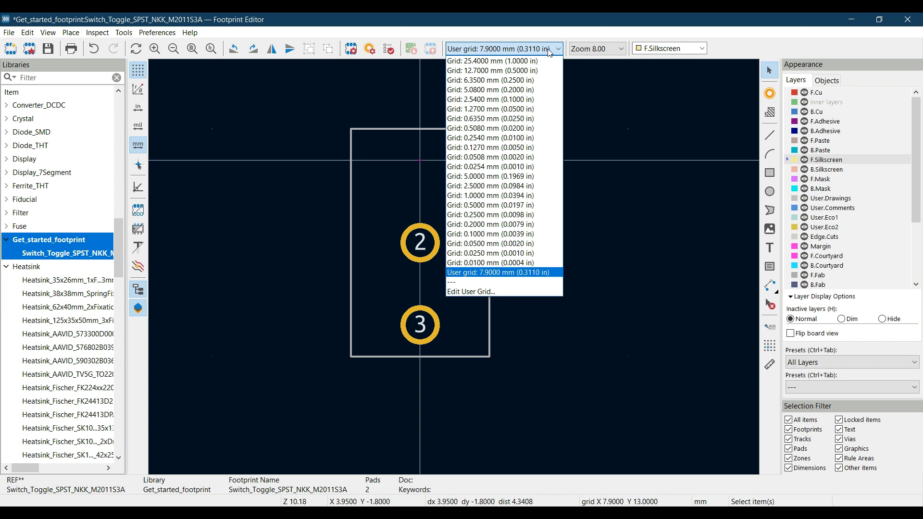
click(473, 291)
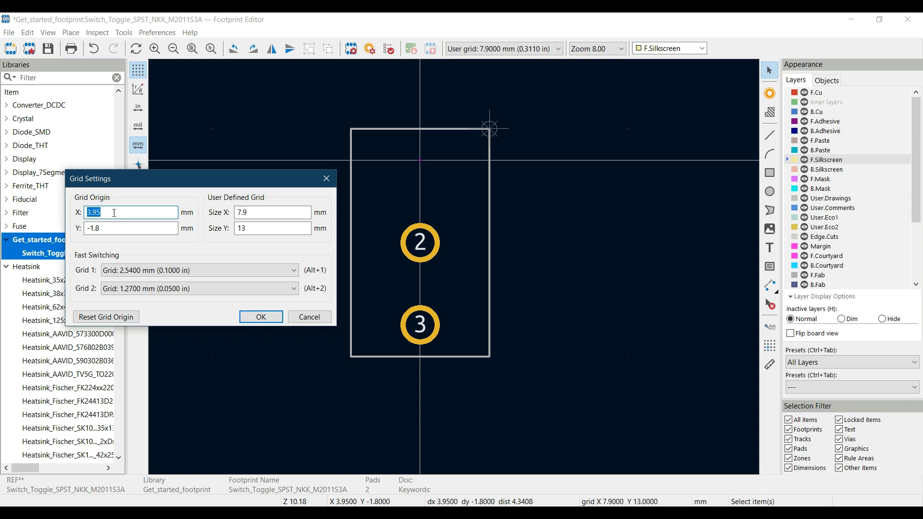
click(257, 215)
double_click(258, 214)
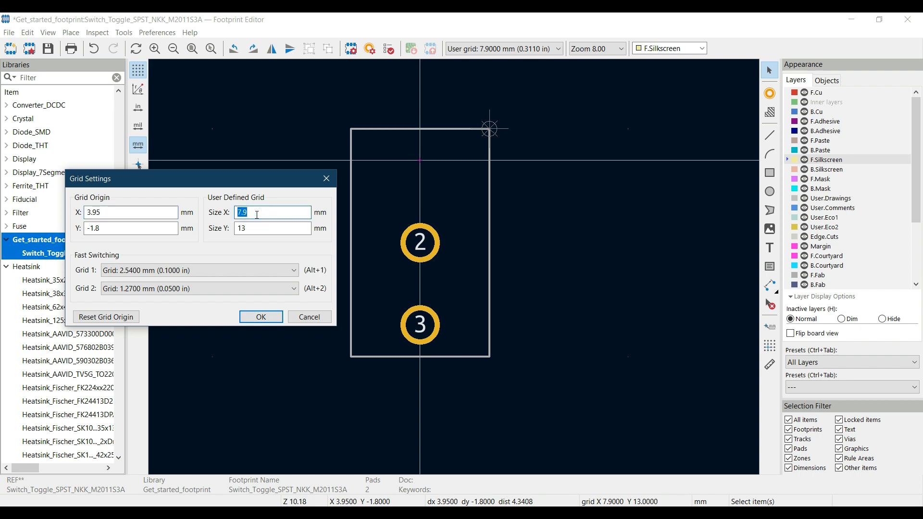
click(257, 214)
click(259, 213)
text(+2*0.11)
click(256, 231)
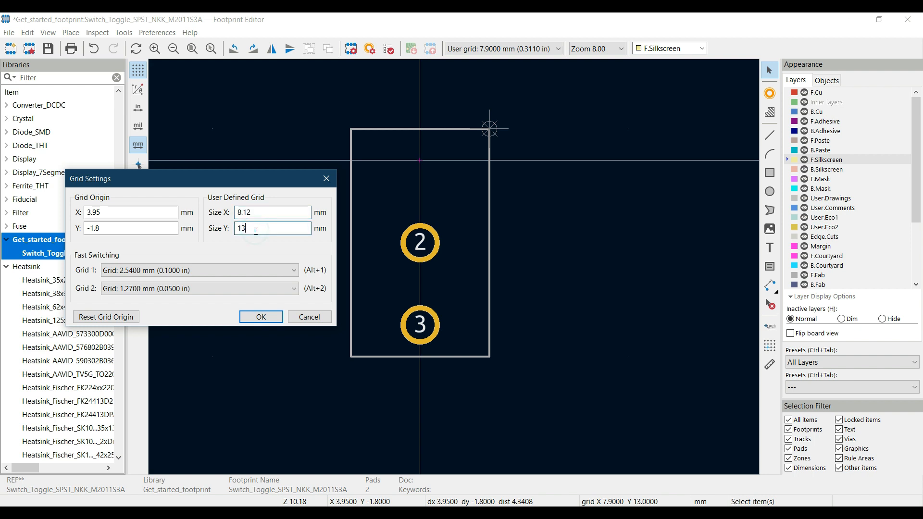
click(491, 361)
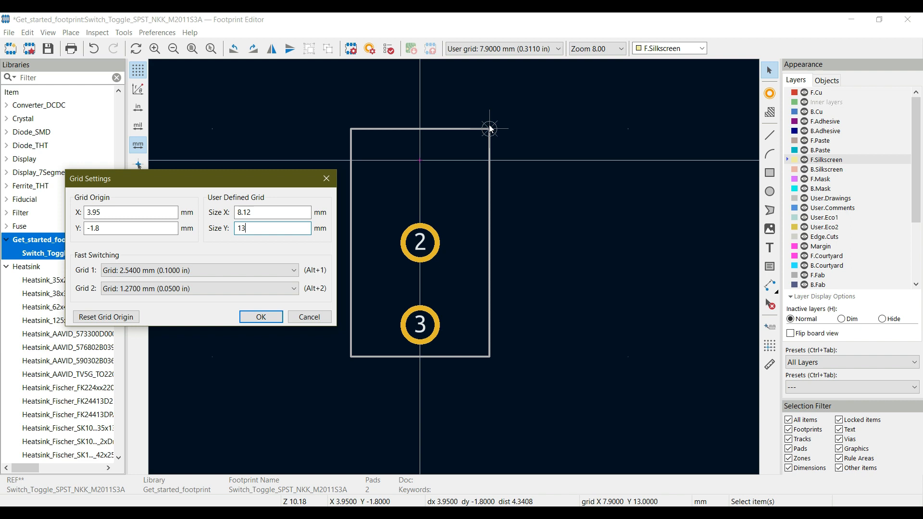
click(262, 228)
text(+2*0.11)
Set the grid origin to X 8.12/2 (4.06 mm) and Y -1.8-0.11 (-1.91 mm), and apply the grid settings.
click(104, 211)
double_click(105, 211)
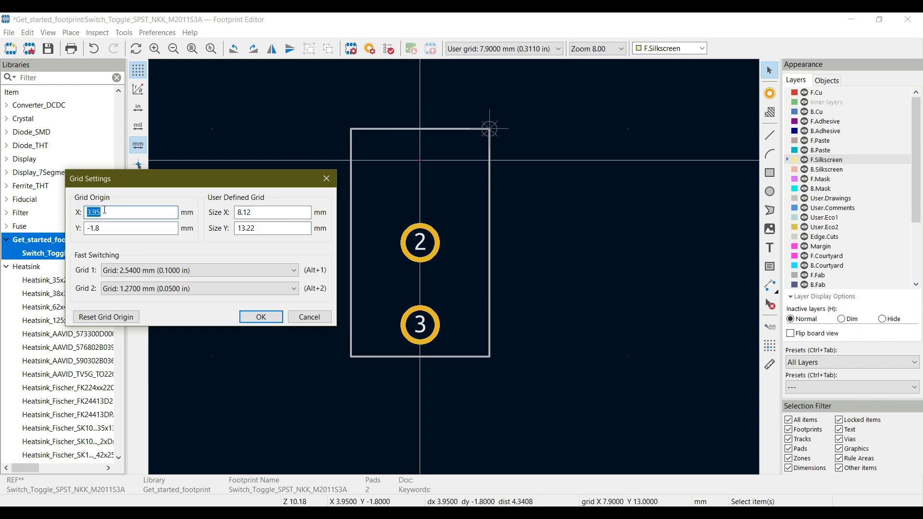
text(8.12/2)
click(110, 228)
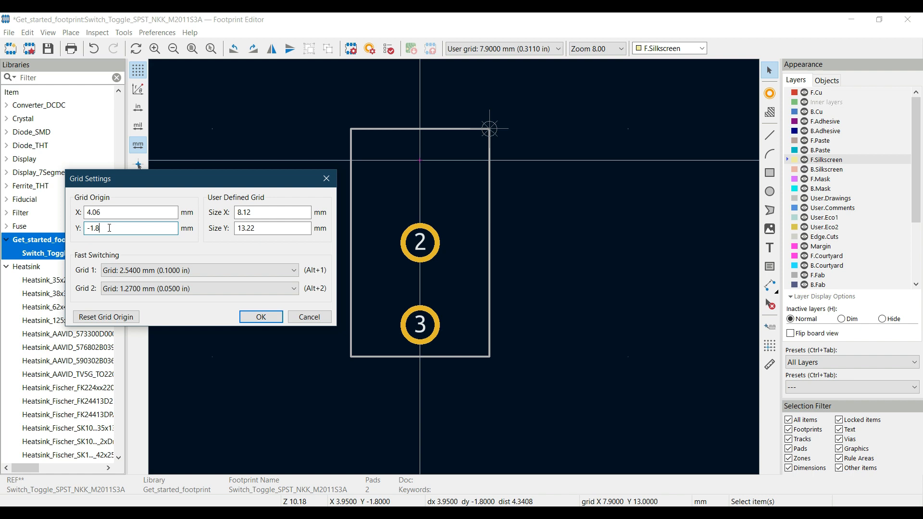
text(-0.11)
click(262, 317)
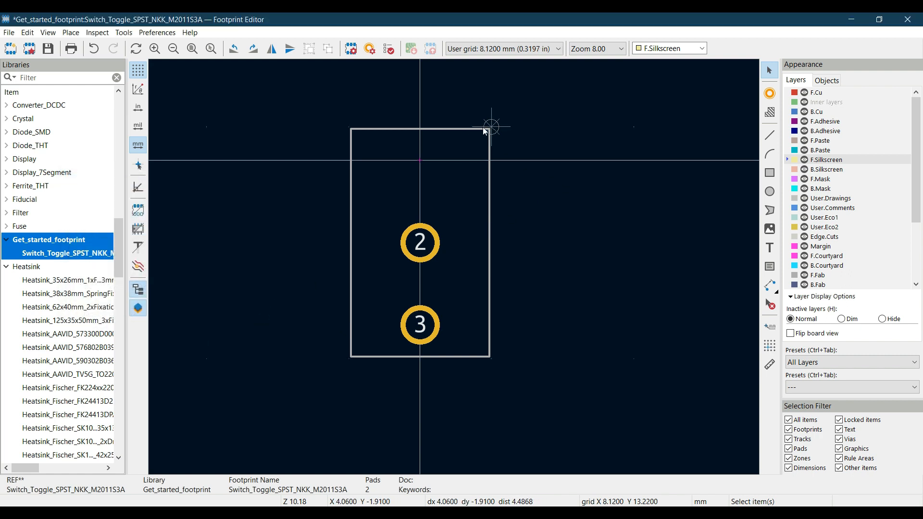
Draw an 8.12 by 13.22 mm outline of four line segments around the body on F.Silkscreen, starting at X -4.06, Y -1.91.
scroll(492, 129, up, 5)
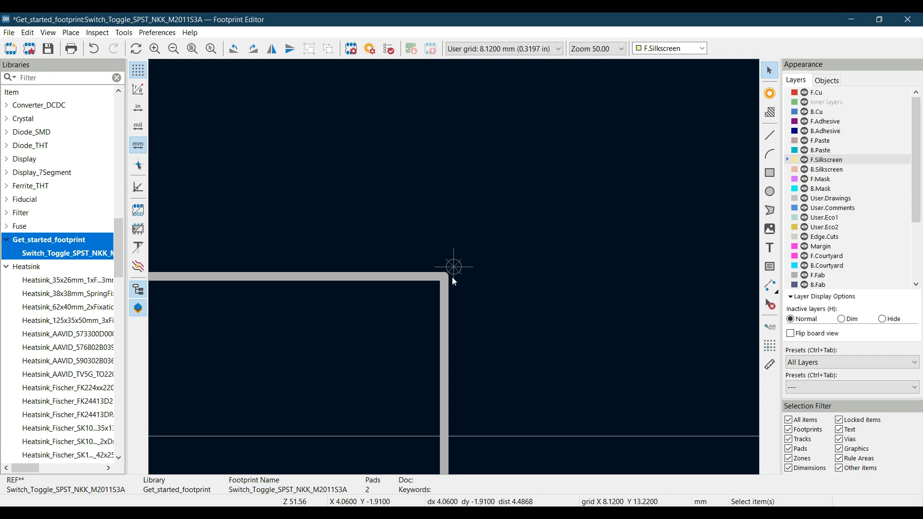
scroll(463, 269, down, 6)
scroll(454, 267, up, 2)
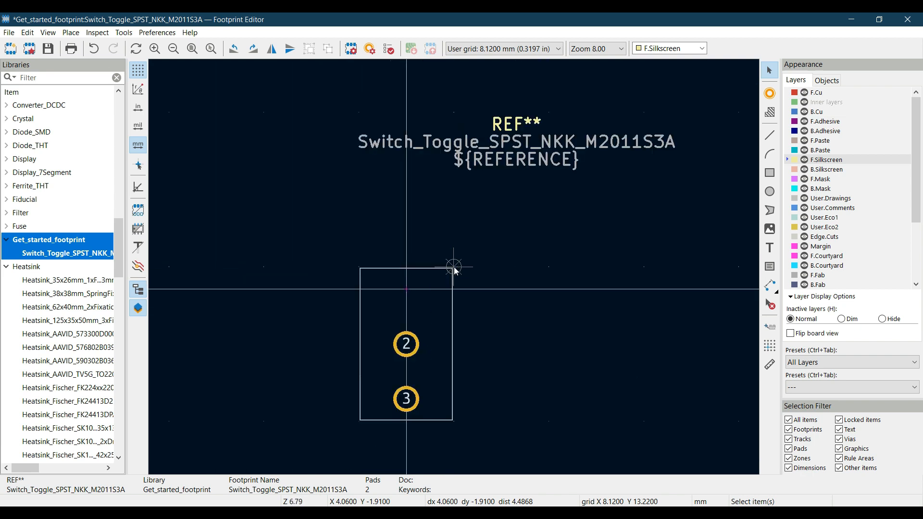
middle_drag(405, 300, 447, 246)
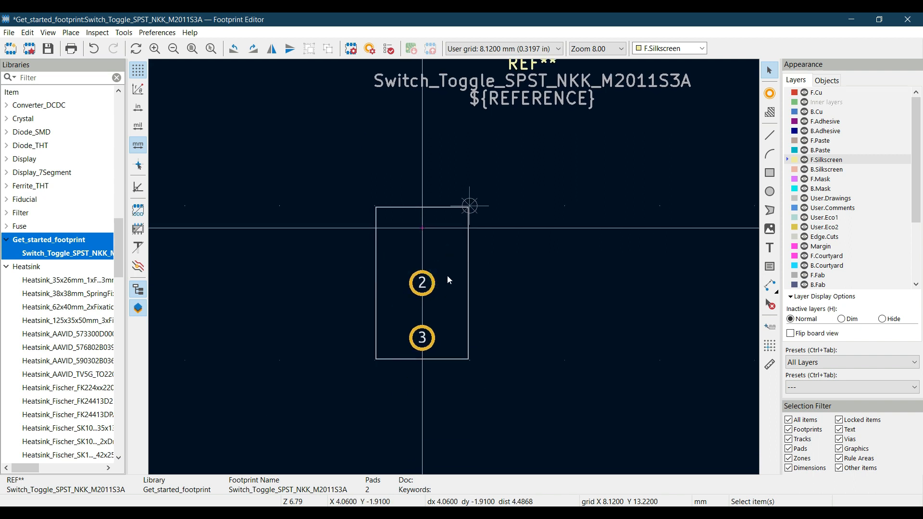
click(833, 162)
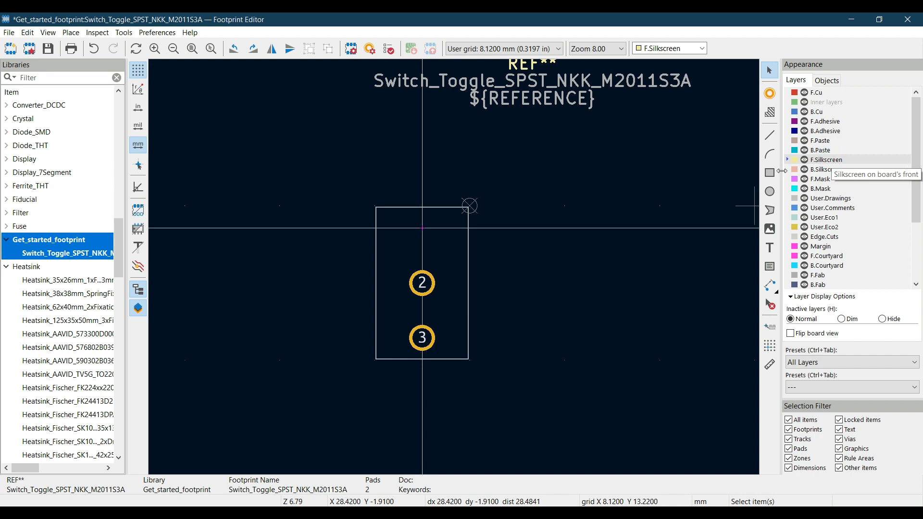
click(770, 136)
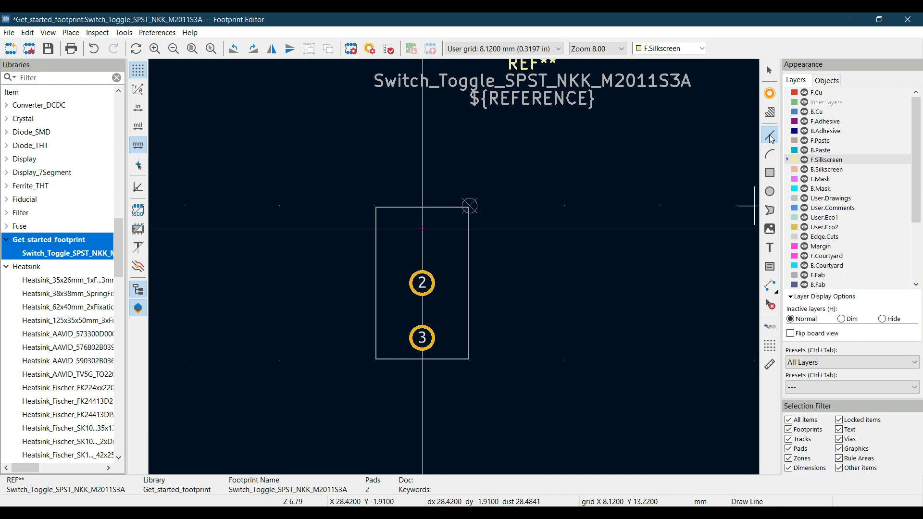
click(375, 206)
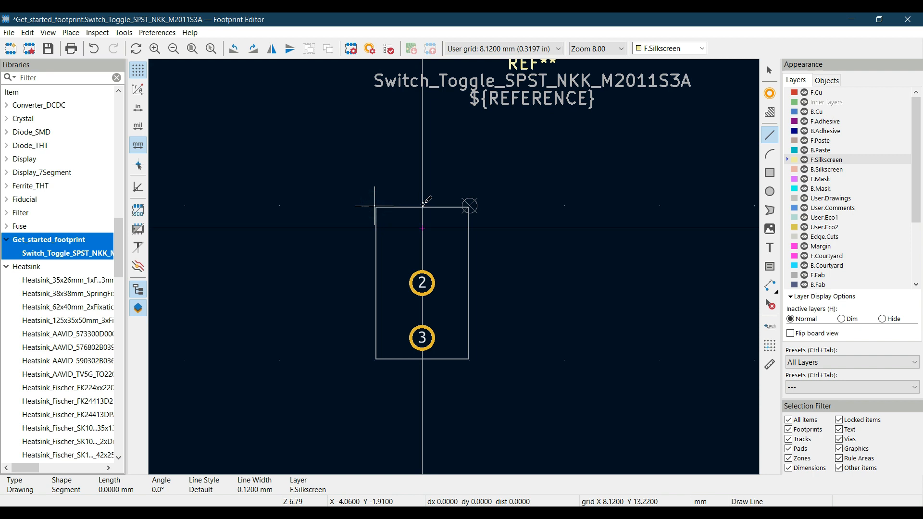
click(476, 200)
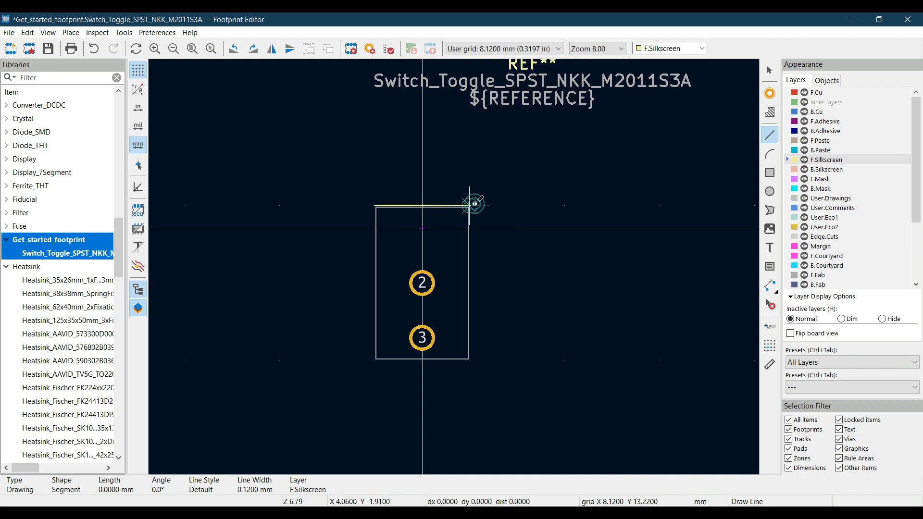
click(472, 360)
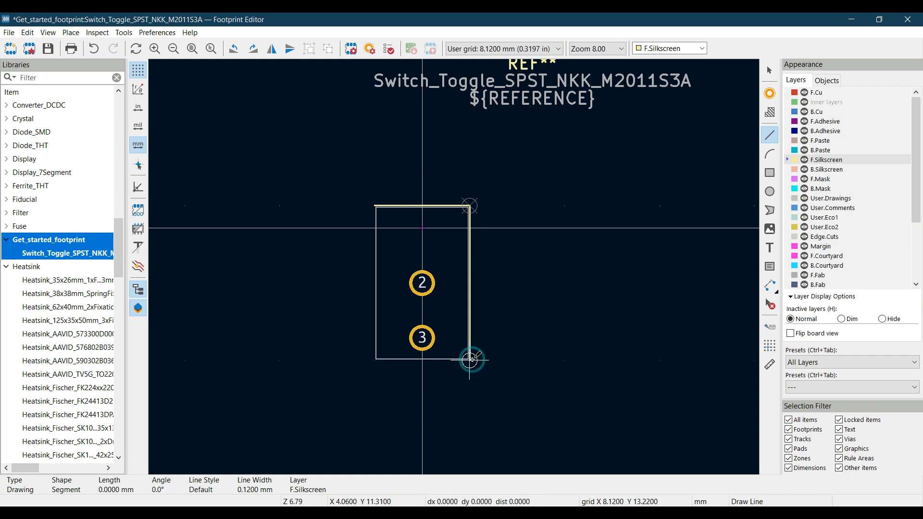
click(376, 359)
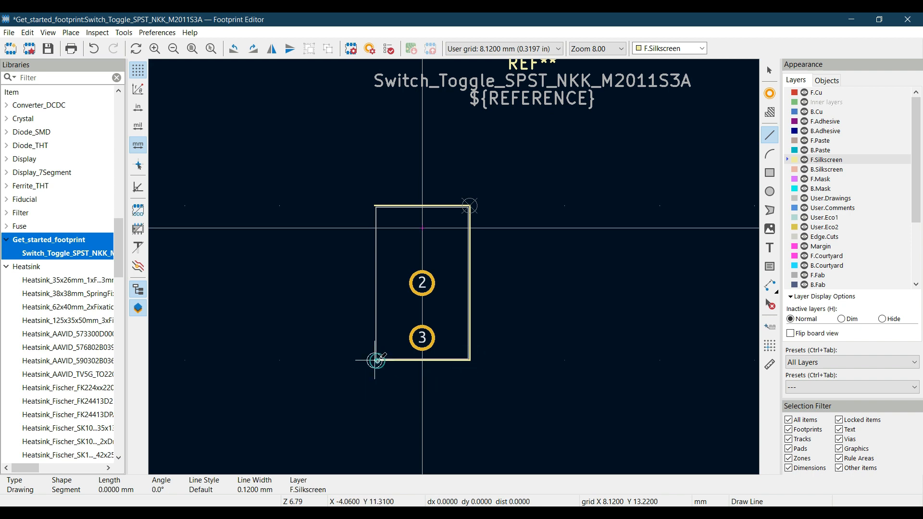
click(376, 206)
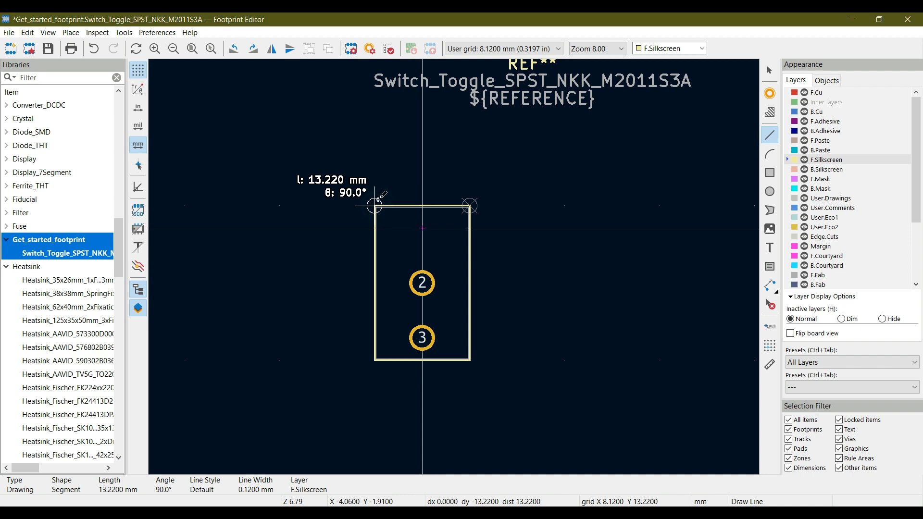
click(383, 195)
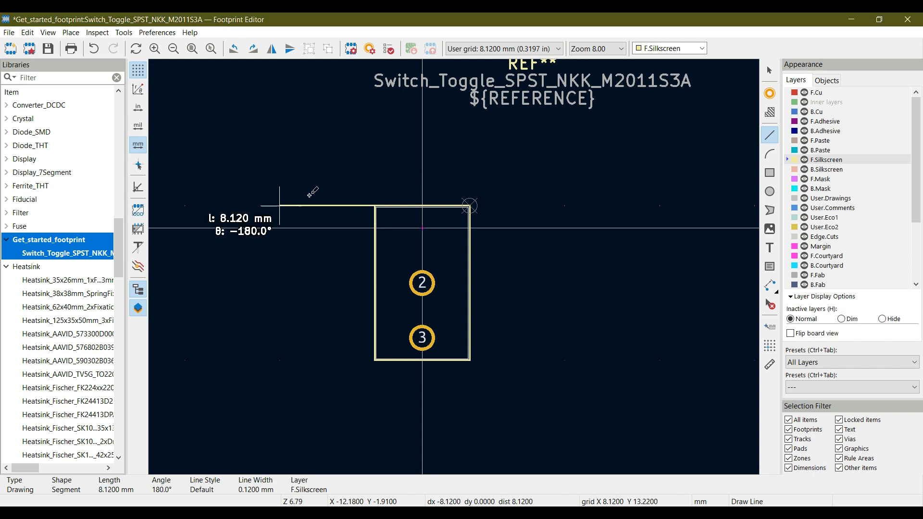
right_click(374, 202)
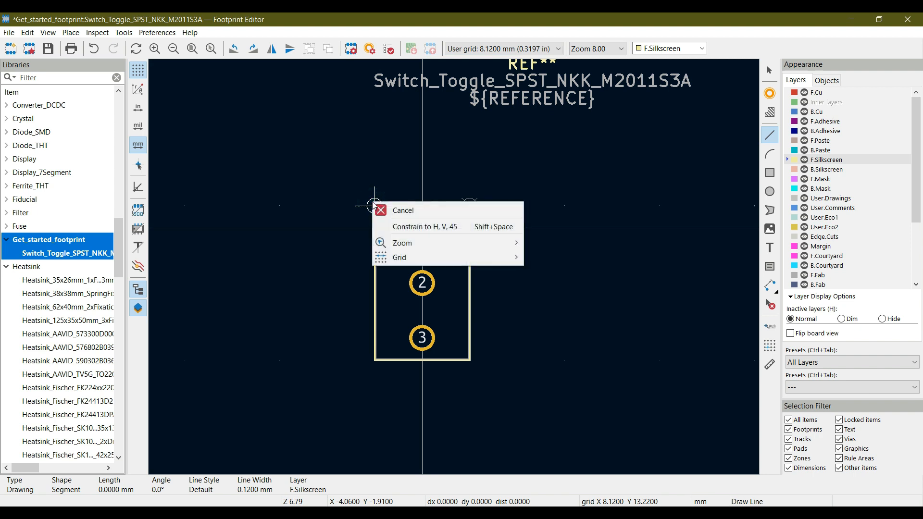
click(396, 210)
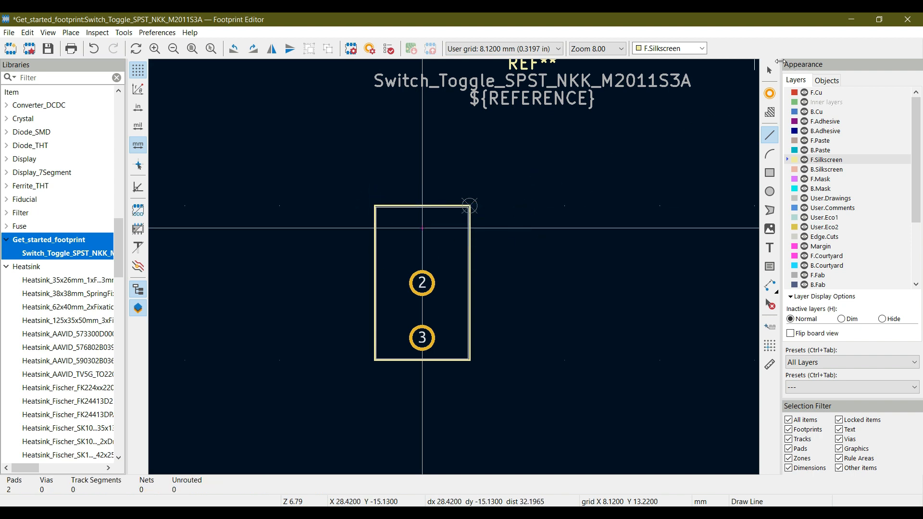
click(771, 72)
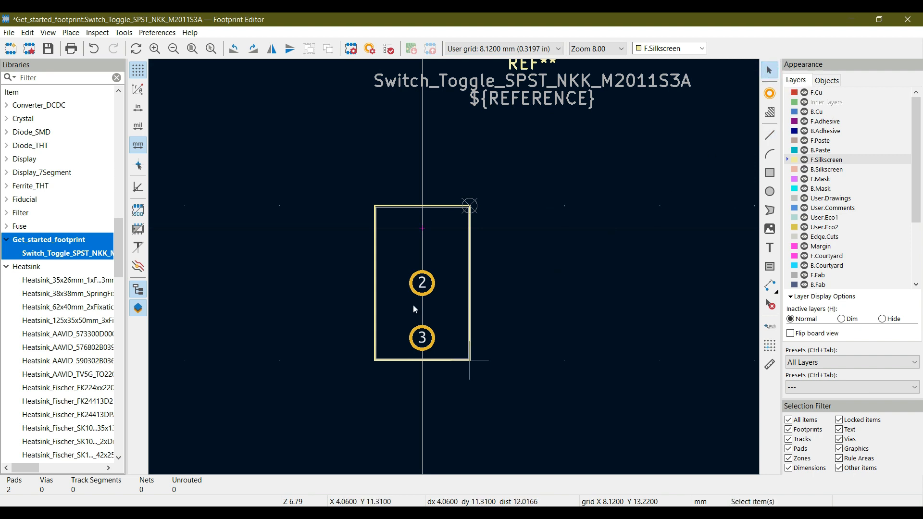
Inspect the gap between the silkscreen and F.Fab outlines at the upper right corner, and save the footprint.
scroll(469, 206, up, 5)
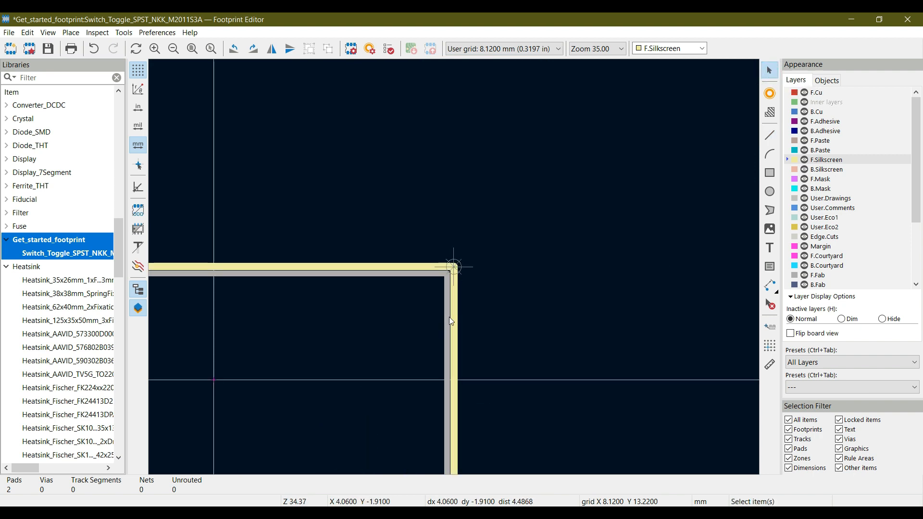
scroll(456, 278, up, 5)
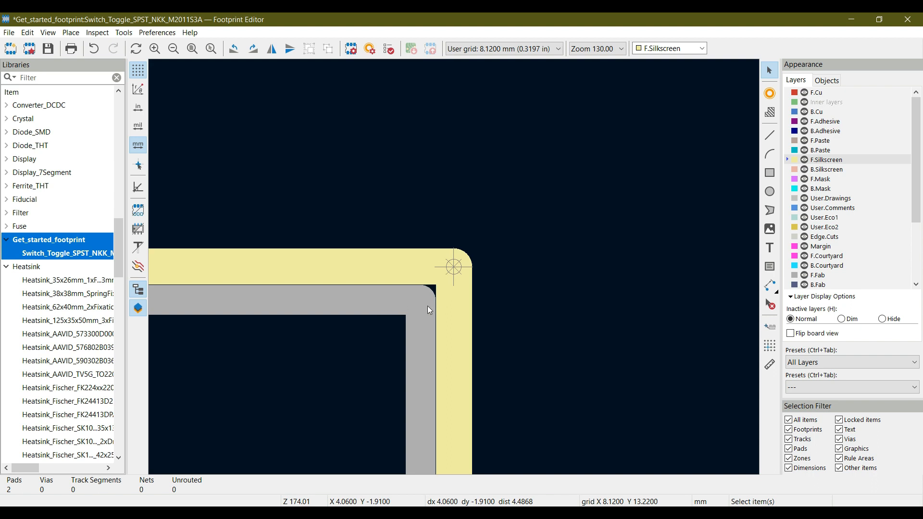
scroll(428, 306, down, 10)
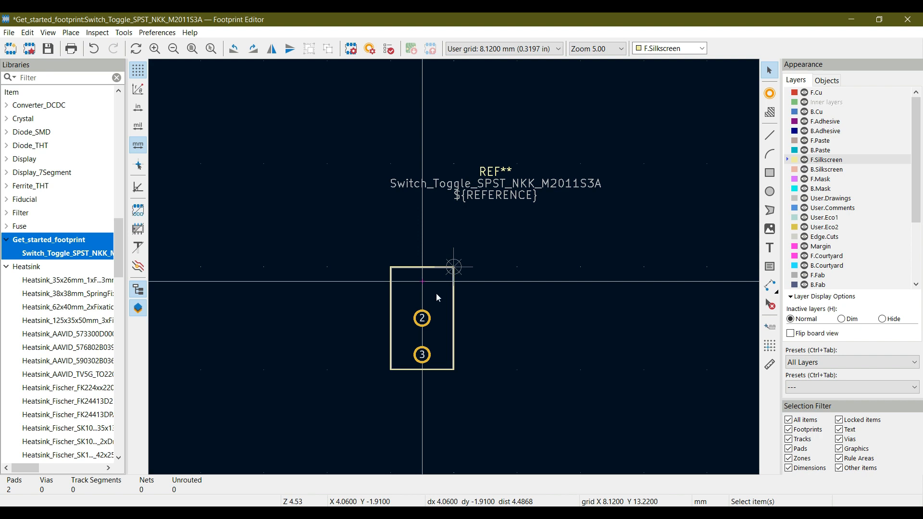
scroll(454, 266, up, 3)
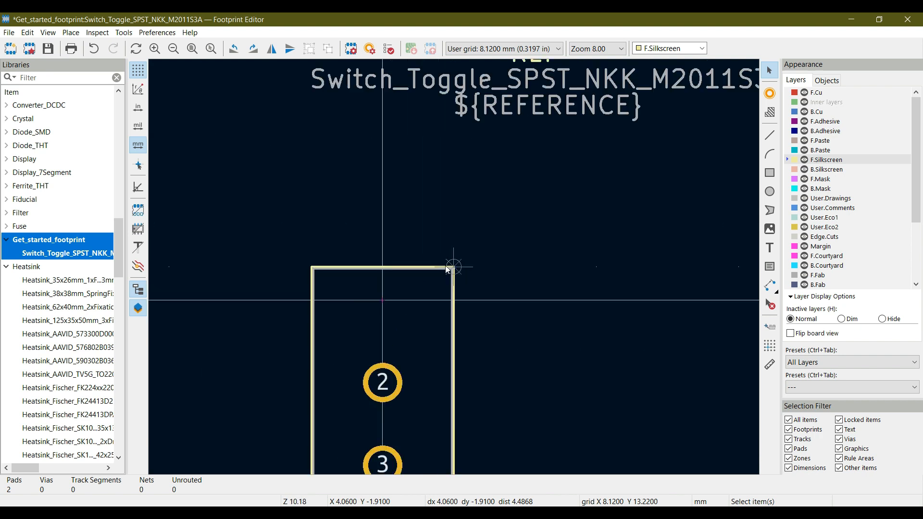
middle_drag(429, 338, 483, 230)
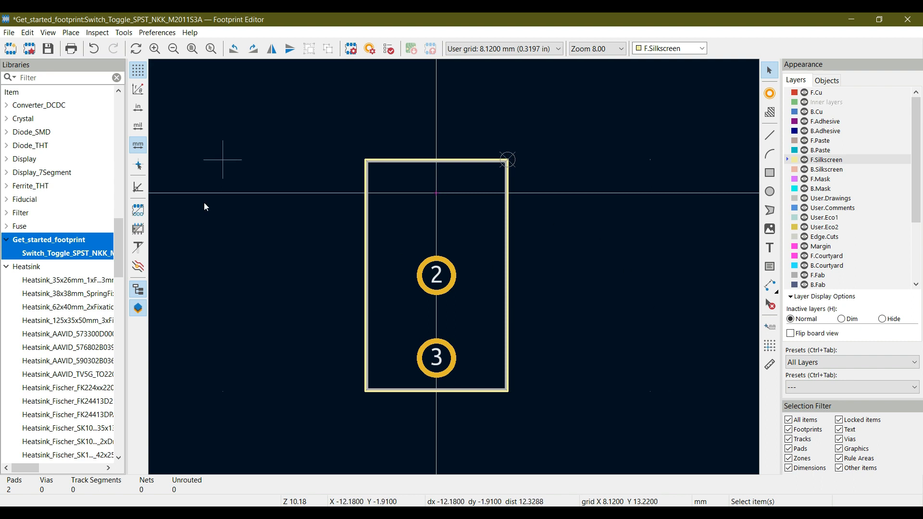
click(48, 49)
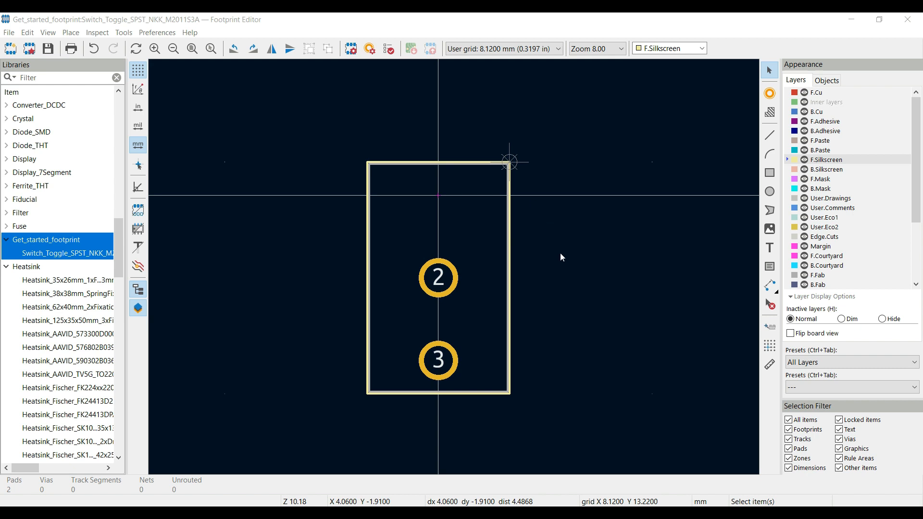
Make F.Courtyard the active layer and set the grid to 1.0000 mm.
click(843, 256)
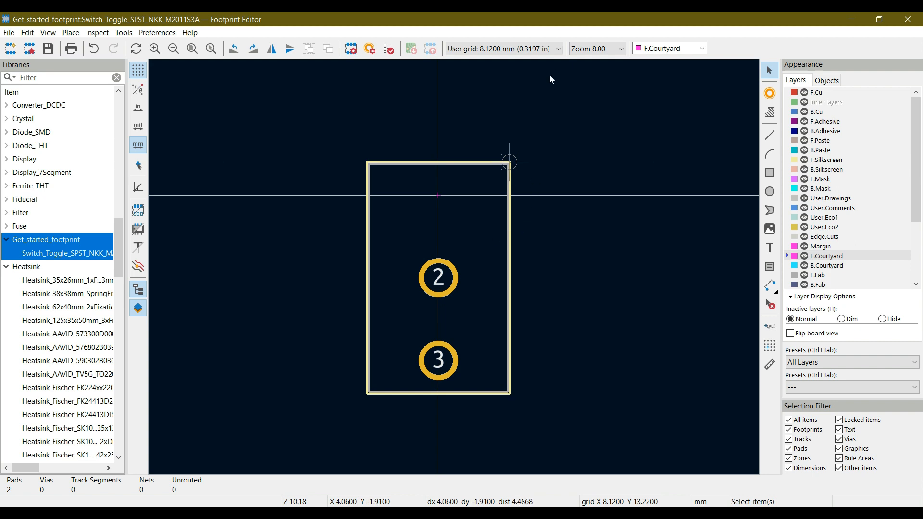
click(554, 48)
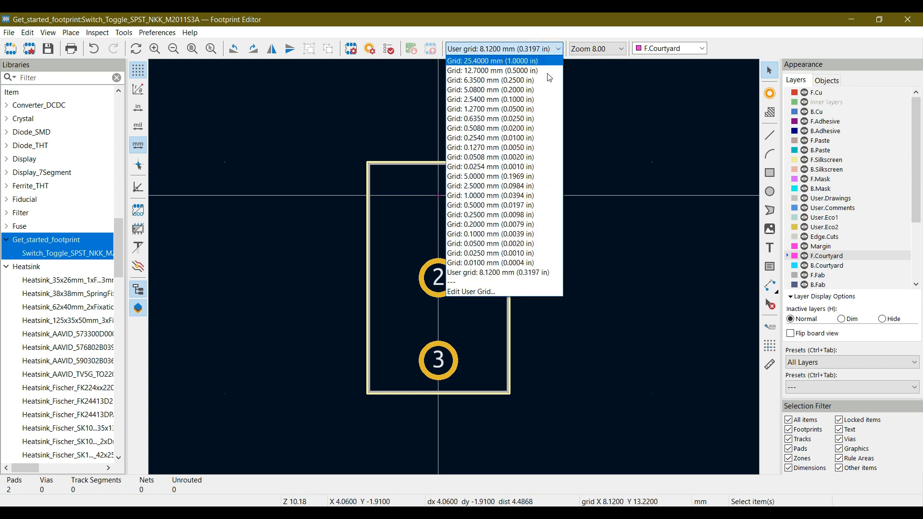
click(504, 196)
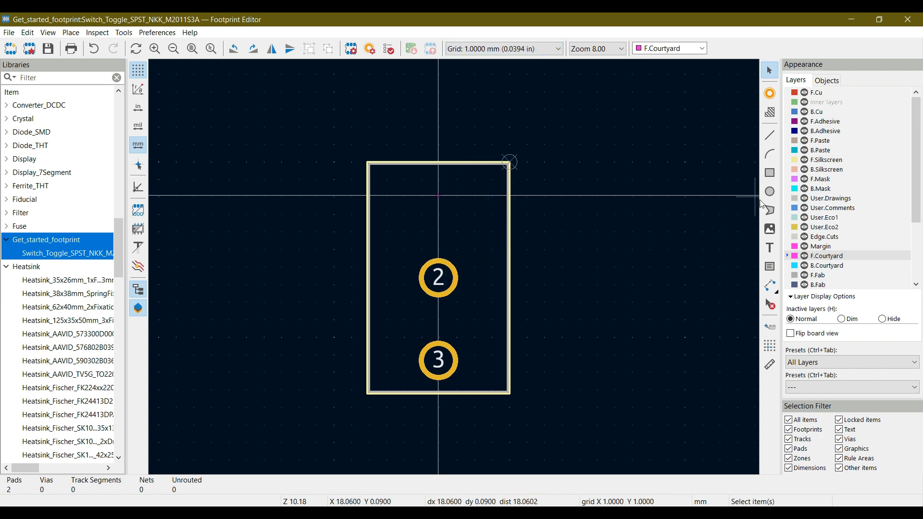
click(770, 173)
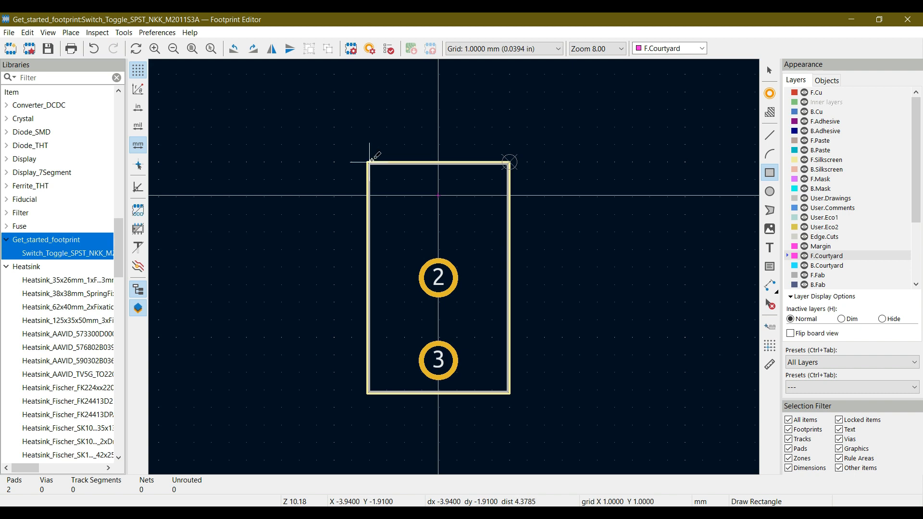
click(352, 144)
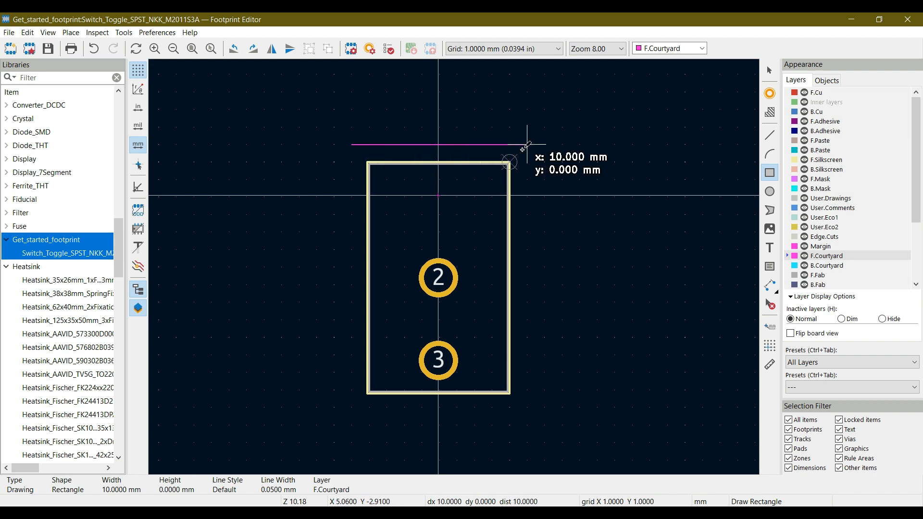
click(527, 145)
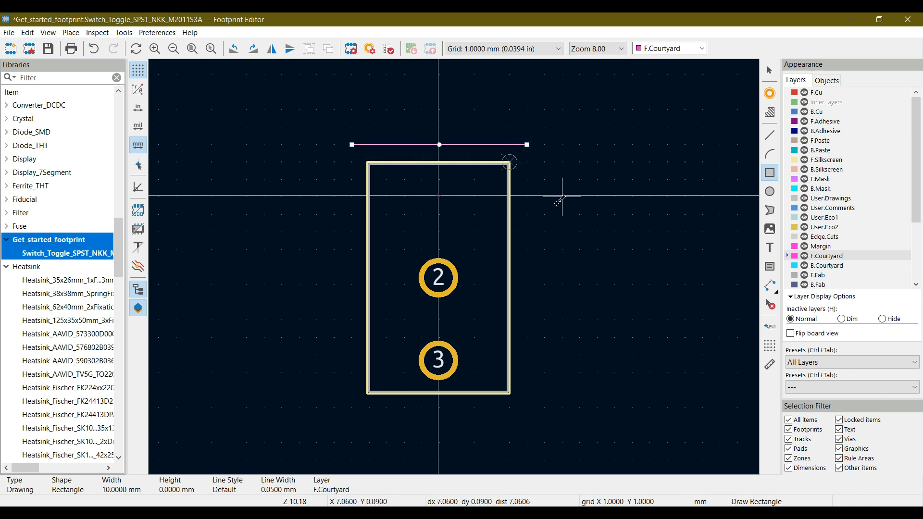
key(Escape)
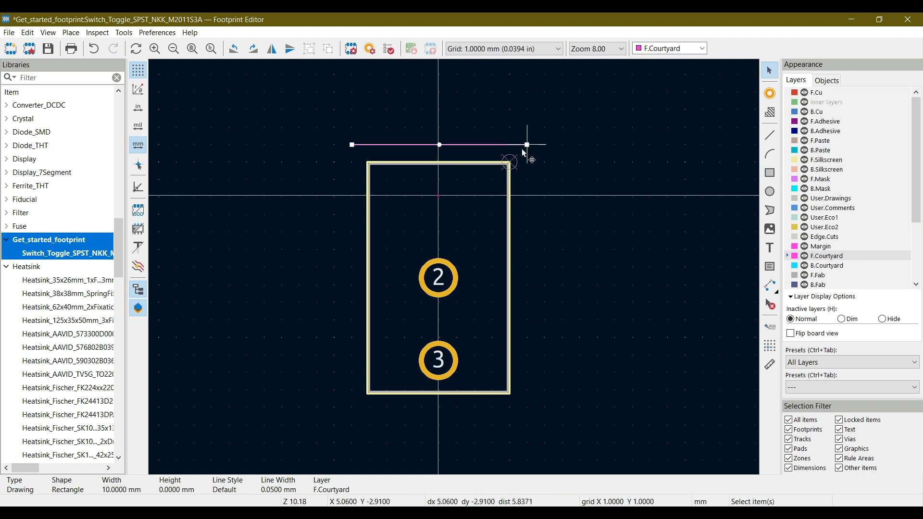
key(Escape)
click(508, 145)
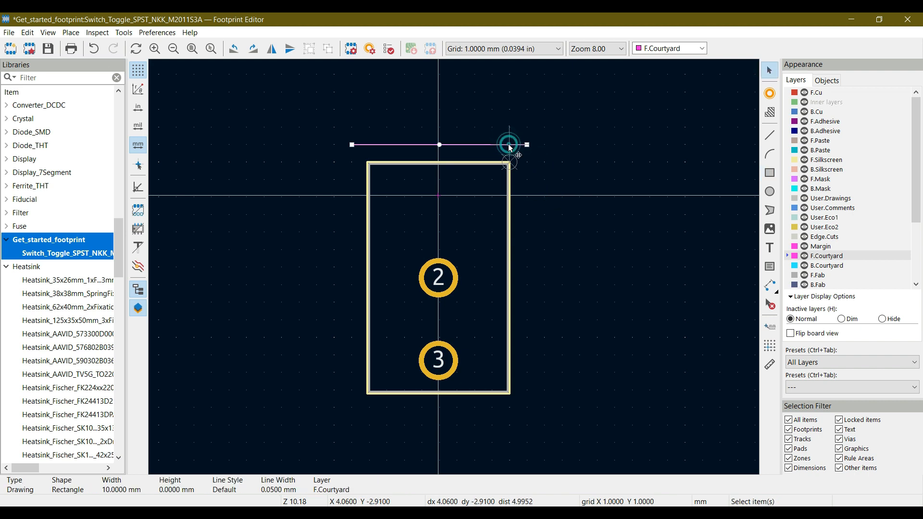
key(Delete)
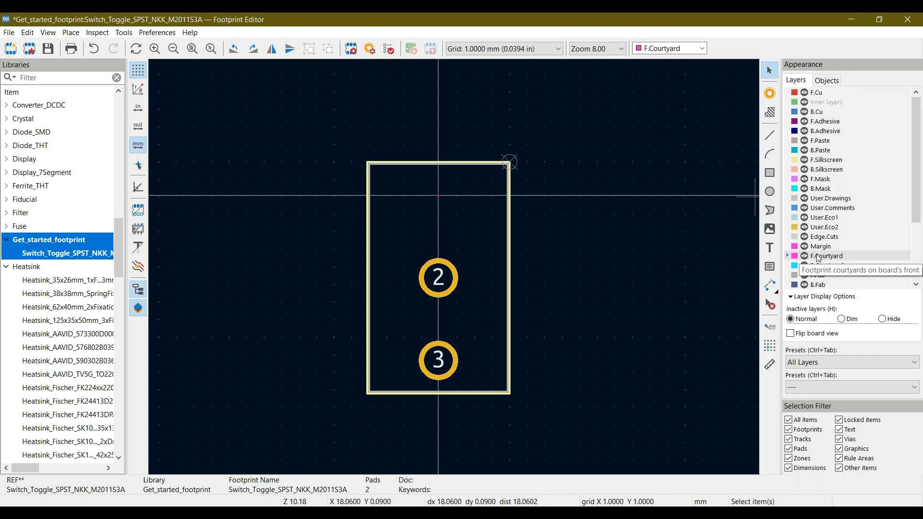
Draw a 10 by 15 mm rectangle on F.Courtyard around the silkscreen outline.
click(771, 176)
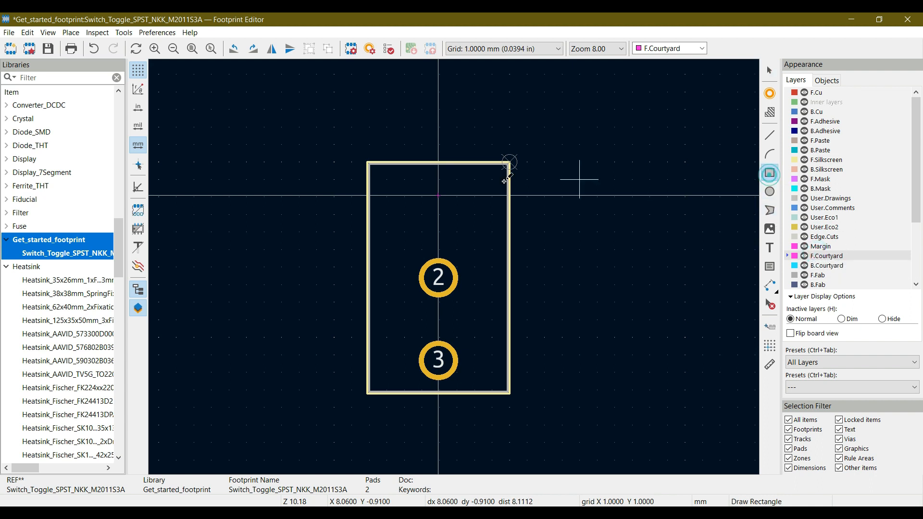
click(352, 144)
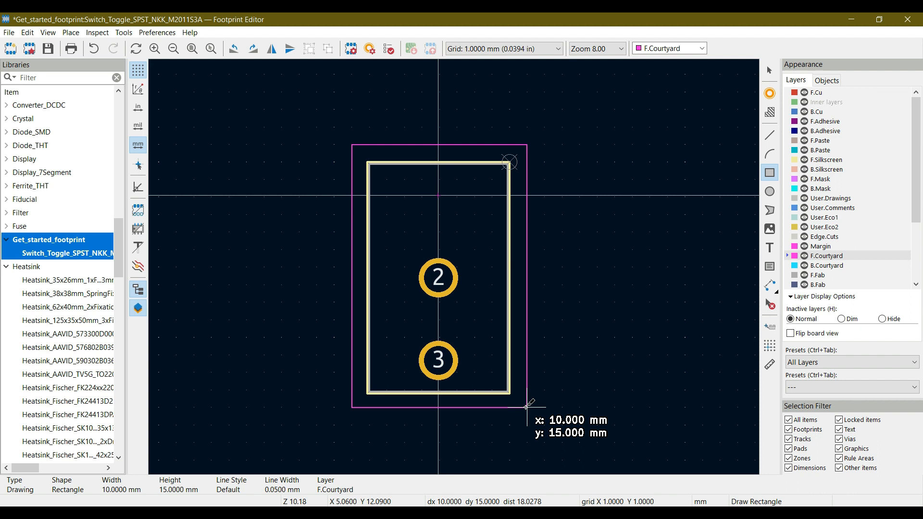
click(527, 408)
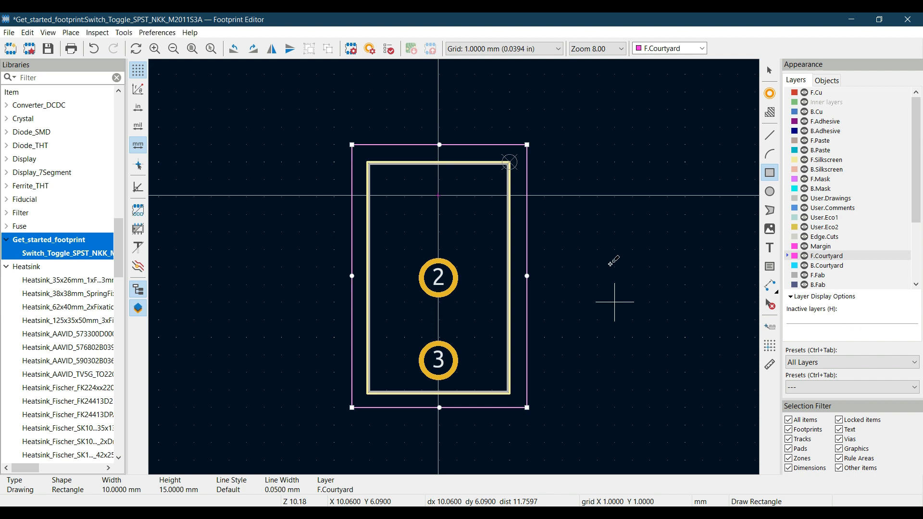
key(Escape)
key(Escape)
Set the courtyard rectangle's start point to X -4.2 mm and Y -2.05 mm in its properties.
click(425, 146)
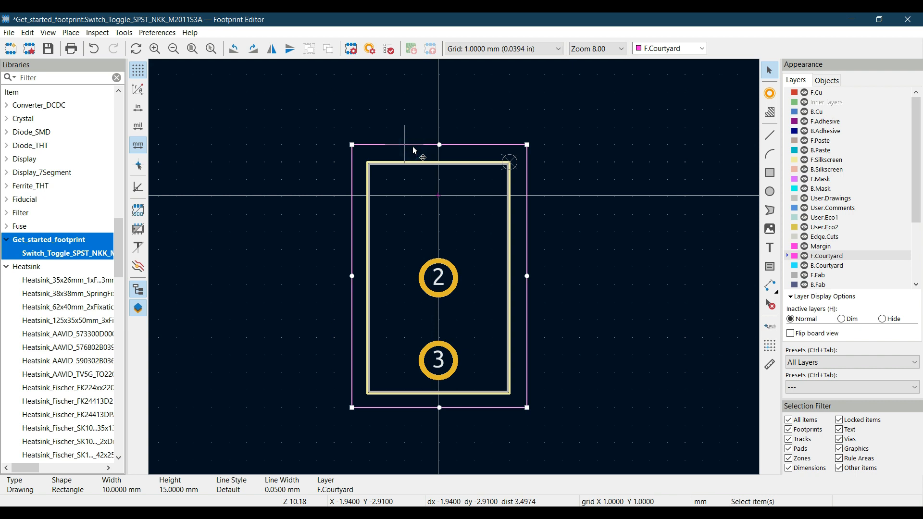
double_click(413, 147)
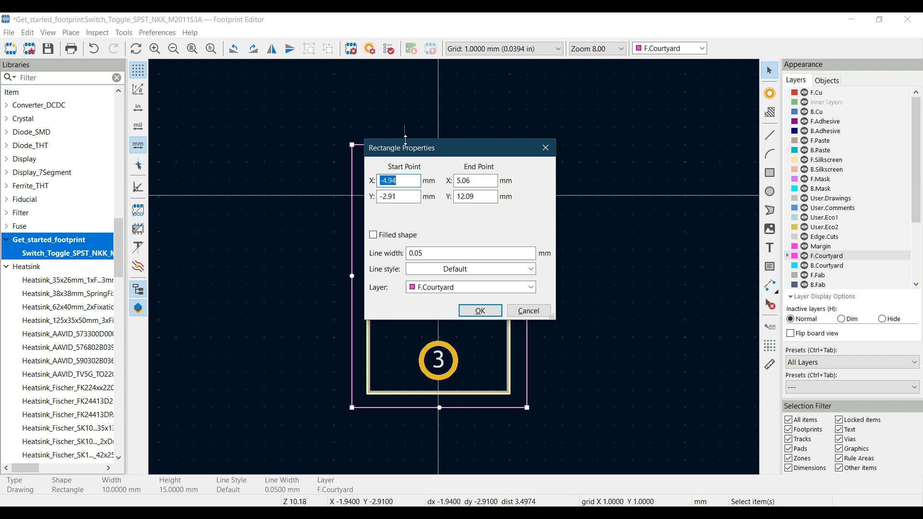
click(408, 184)
key(BackSpace)
key(BackSpace)
text(2)
double_click(403, 195)
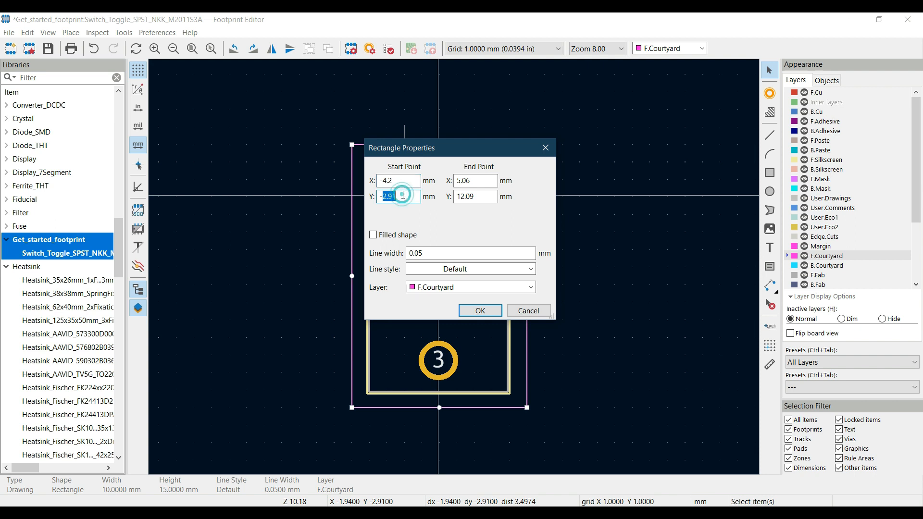
key(BackSpace)
key(BackSpace)
text(-2.05)
Set the courtyard rectangle's end point to X 4.2 mm and Y 11.45 mm, and apply the properties.
click(473, 181)
key(BackSpace)
key(BackSpace)
key(BackSpace)
key(BackSpace)
text(4.2)
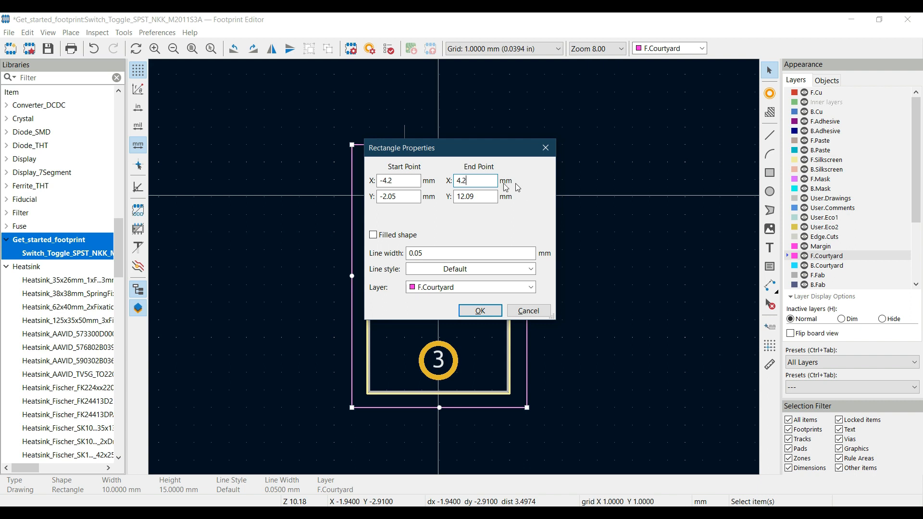
double_click(485, 196)
text(11.45)
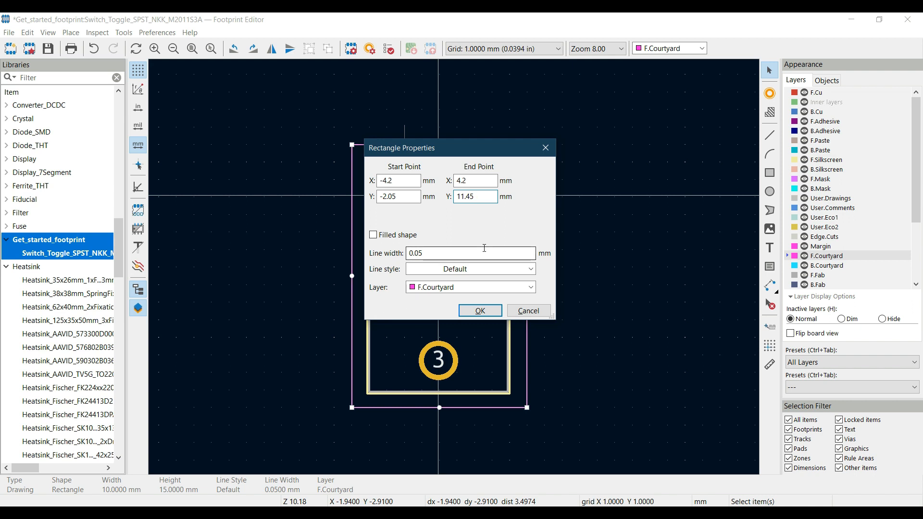
click(481, 312)
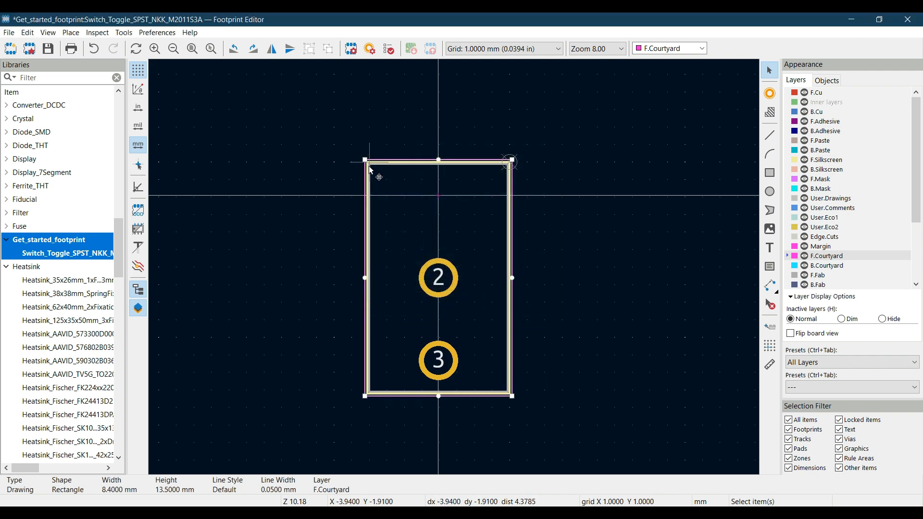
Inspect the F.Courtyard, F.Silkscreen and F.Fab outlines at the upper left corner, and save the footprint.
key(F1)
key(F1)
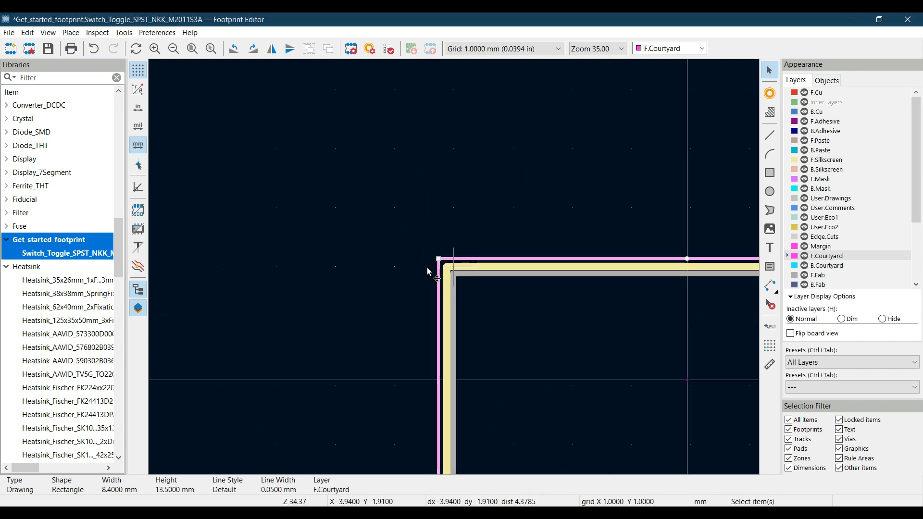
middle_drag(623, 384, 485, 222)
scroll(446, 291, down, 3)
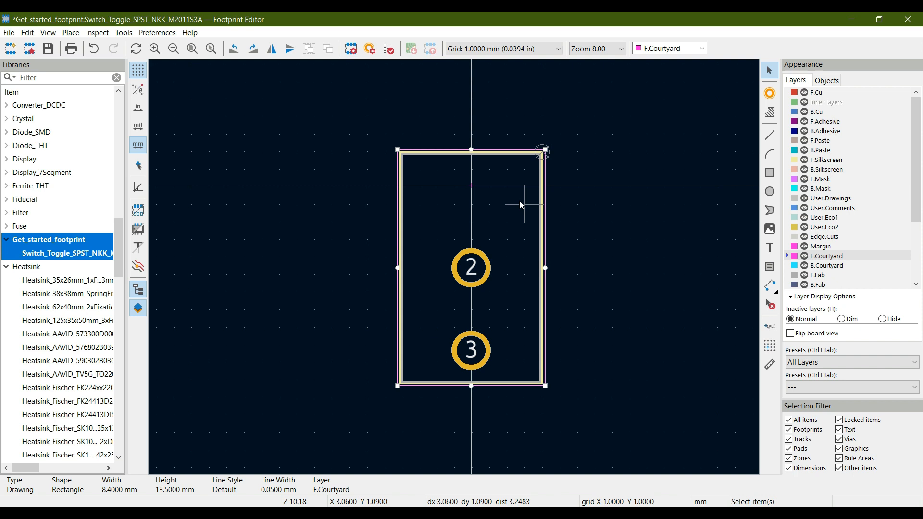
click(824, 276)
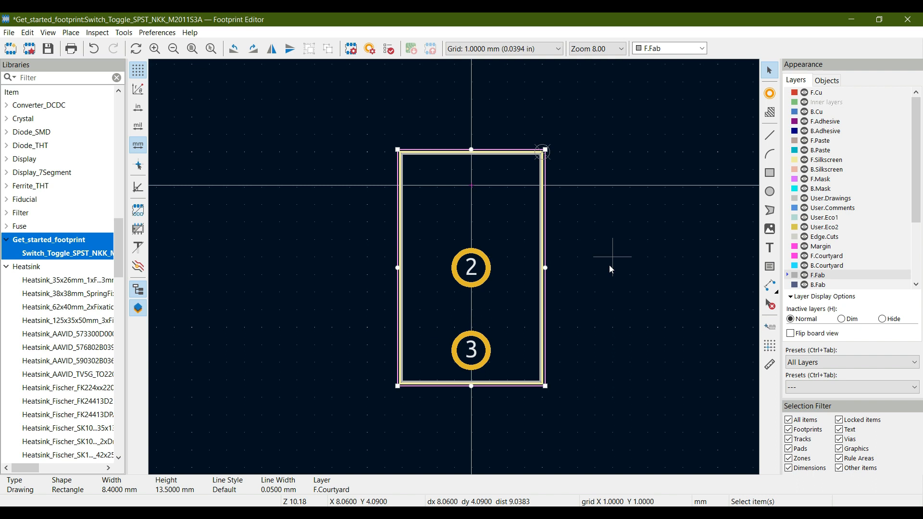
click(840, 162)
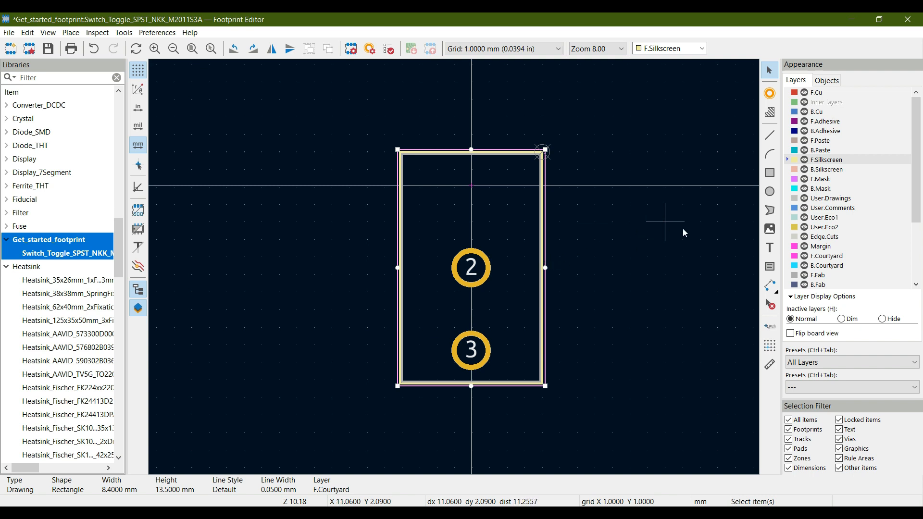
click(835, 256)
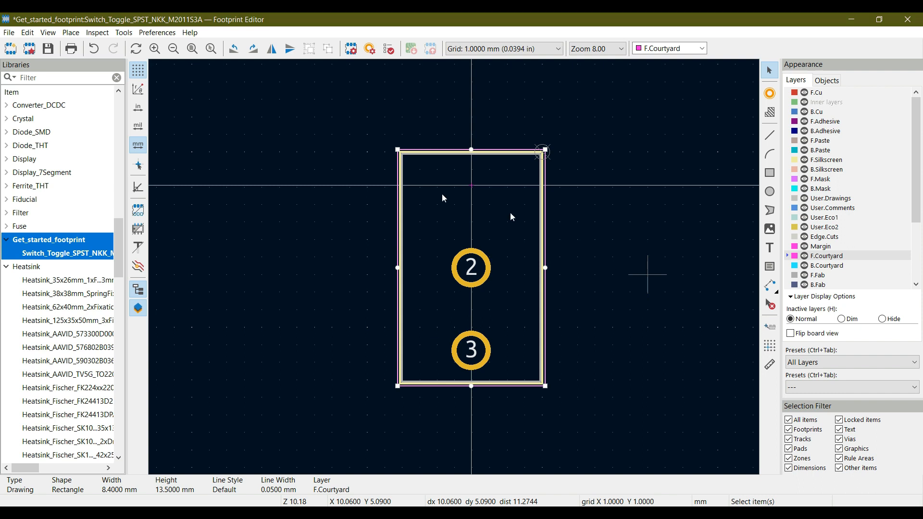
click(48, 49)
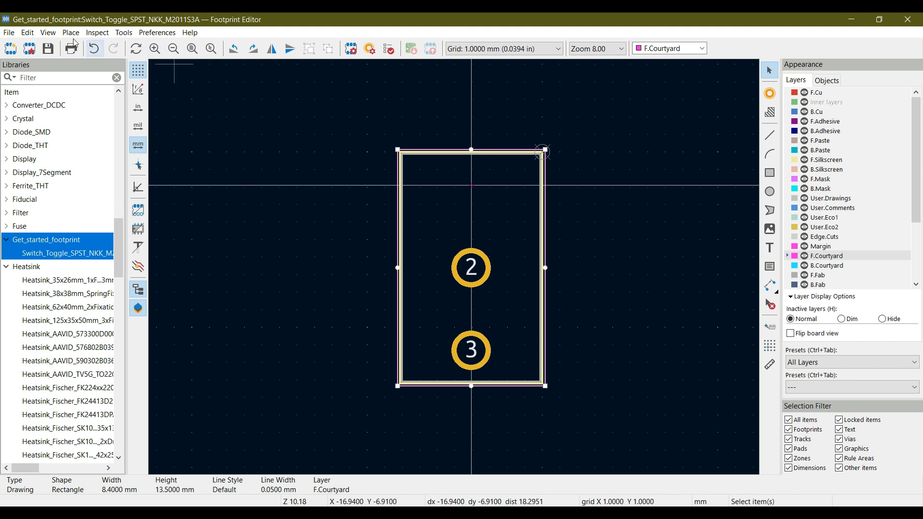
Examine the footprint's pads and silkscreen outline in the 3D Viewer from a tilted angle, and close the viewer.
click(48, 33)
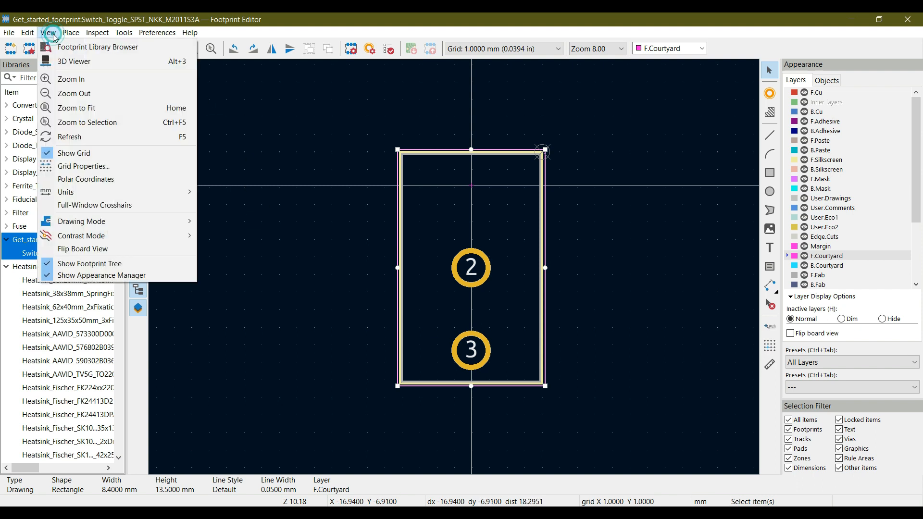
click(72, 61)
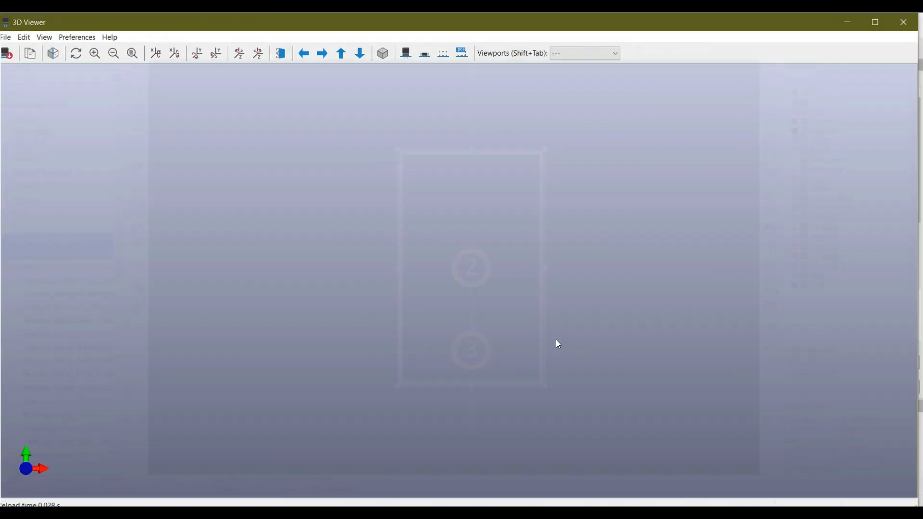
drag(429, 337, 509, 253)
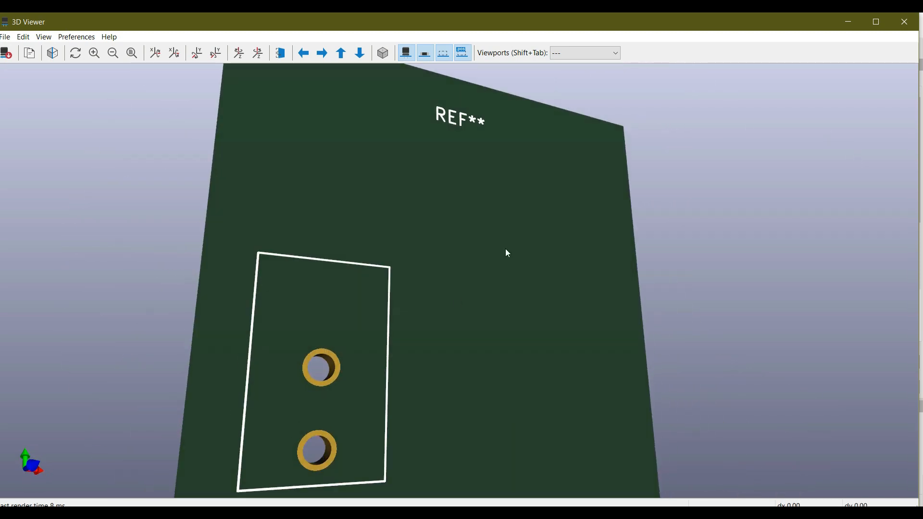
click(908, 29)
Move the three footprint text items together so they sit centred just above the body outline.
scroll(533, 235, down, 3)
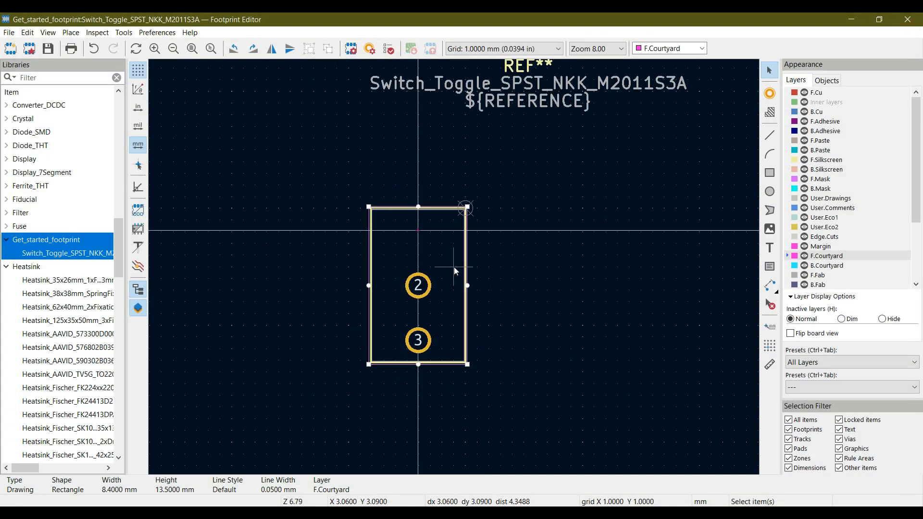
drag(388, 96, 636, 193)
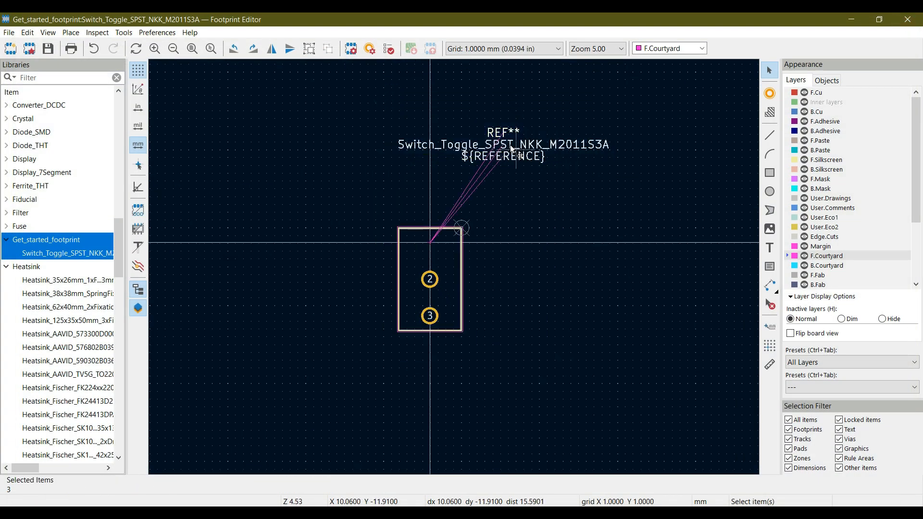
drag(506, 140, 433, 199)
click(480, 125)
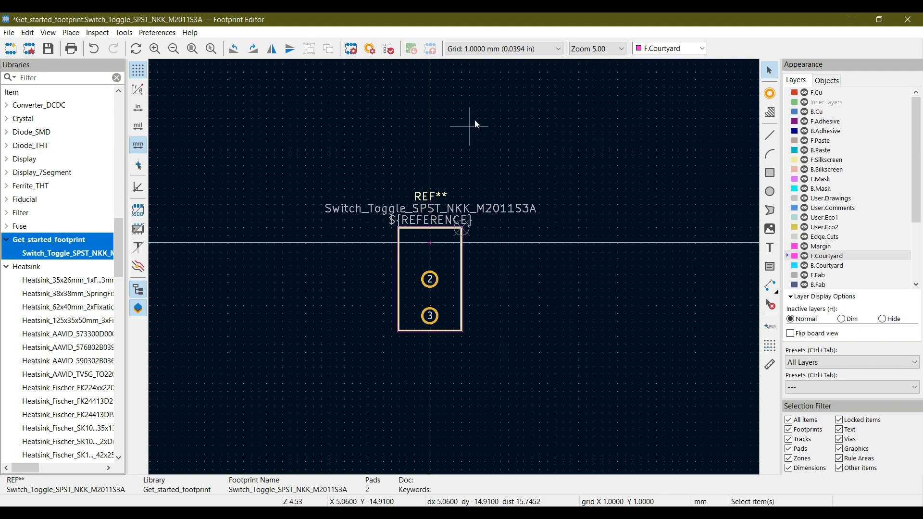
Set the reference designator text to SW in the footprint properties.
click(350, 51)
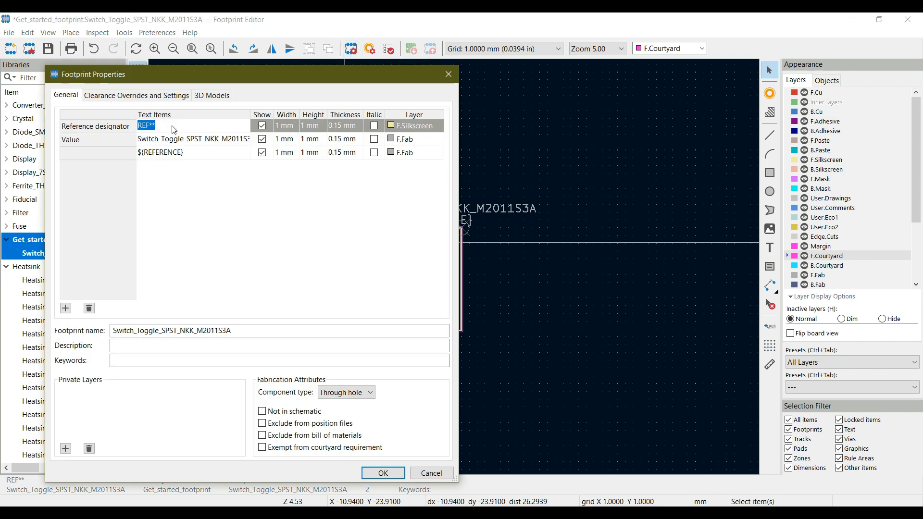
text(S)
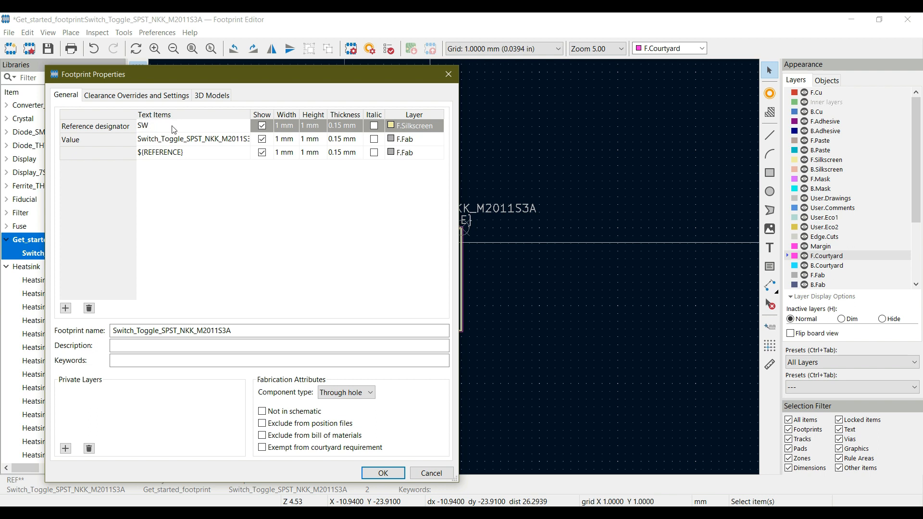
text(W)
Shorten the footprint's value text to M2011S3A.
click(194, 139)
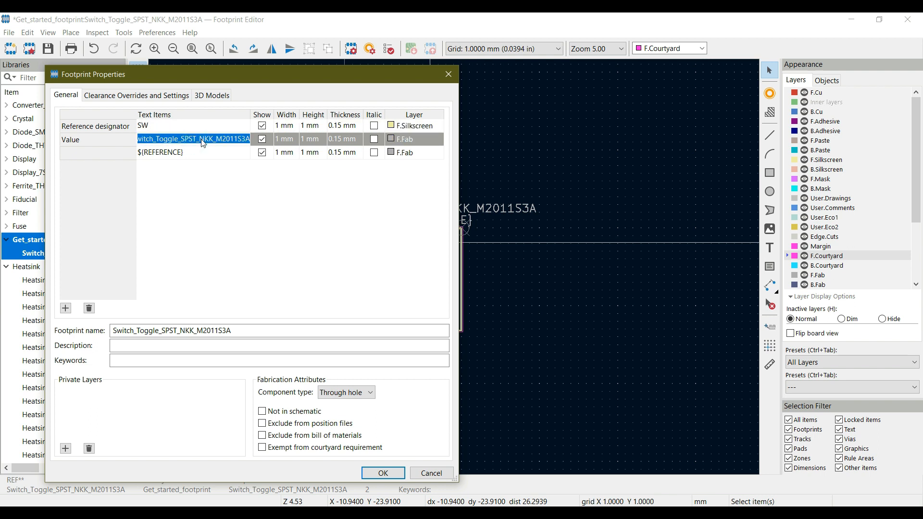
click(200, 140)
key(BackSpace)
key(BackSpace)
key(BackSpace)
key(BackSpace)
key(BackSpace)
key(BackSpace)
key(BackSpace)
key(BackSpace)
key(BackSpace)
key(BackSpace)
key(BackSpace)
key(BackSpace)
key(BackSpace)
key(BackSpace)
key(BackSpace)
key(BackSpace)
key(BackSpace)
key(BackSpace)
key(BackSpace)
key(BackSpace)
key(BackSpace)
key(BackSpace)
key(BackSpace)
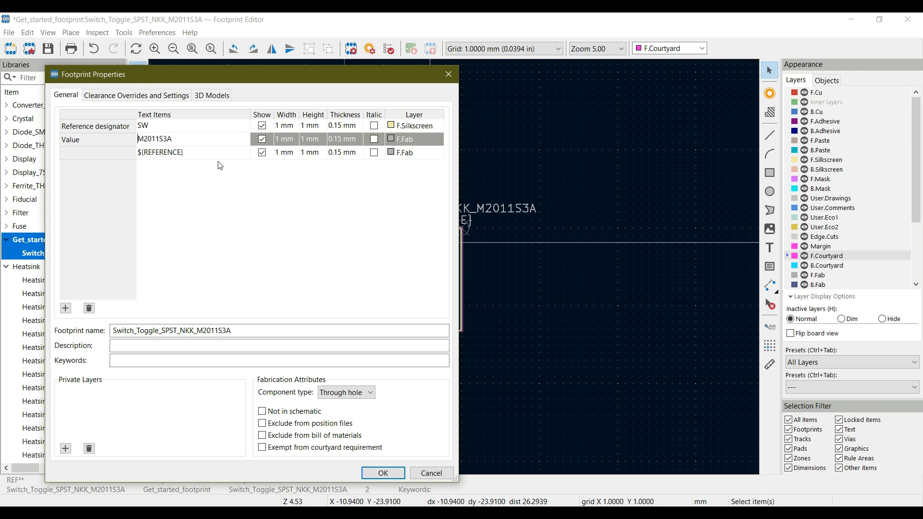
click(221, 189)
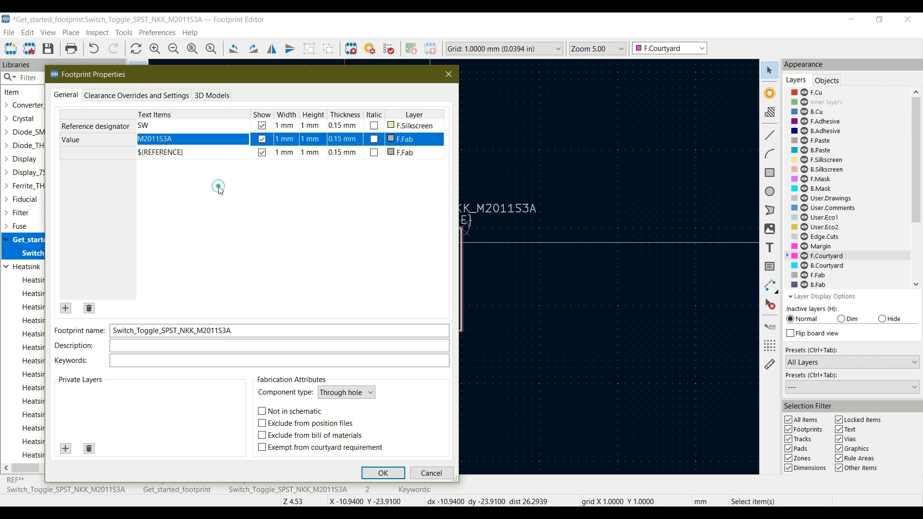
Set the footprint's keywords to "spst toogle switch" and save the footprint.
click(146, 358)
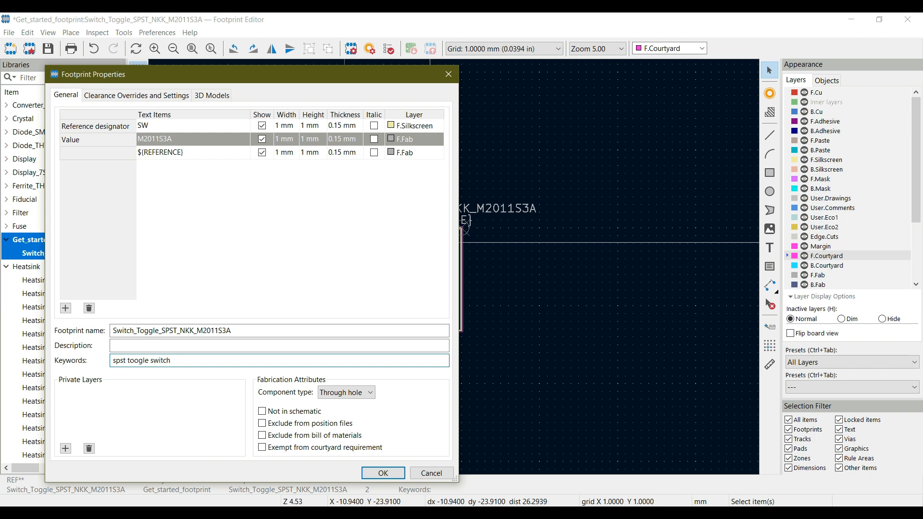
click(383, 475)
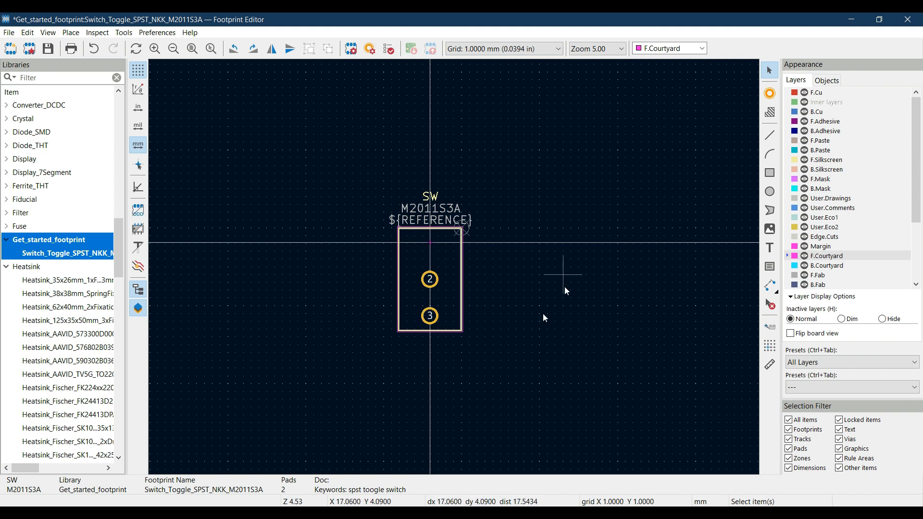
click(49, 48)
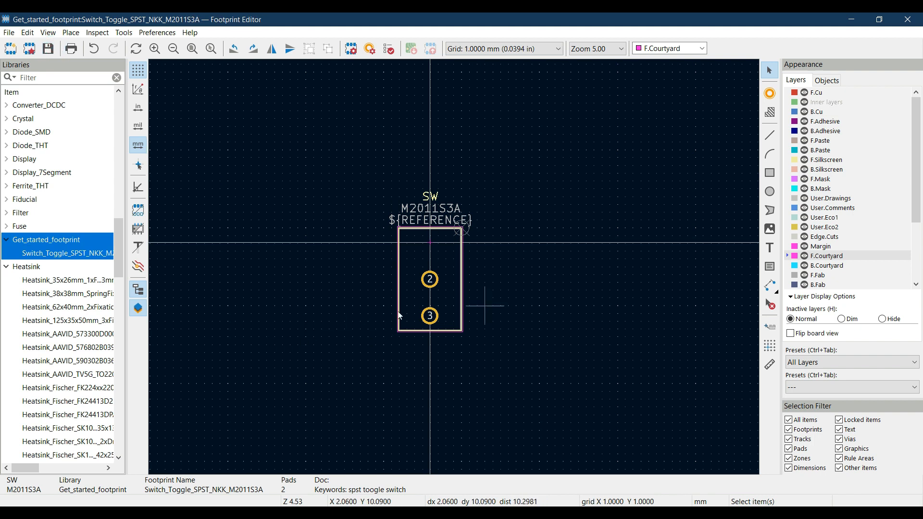
Switch to the KiCad project manager, open the get-started project from the Desktop's get-started folder, and open its board get-started.kicad_pcb.
click(852, 19)
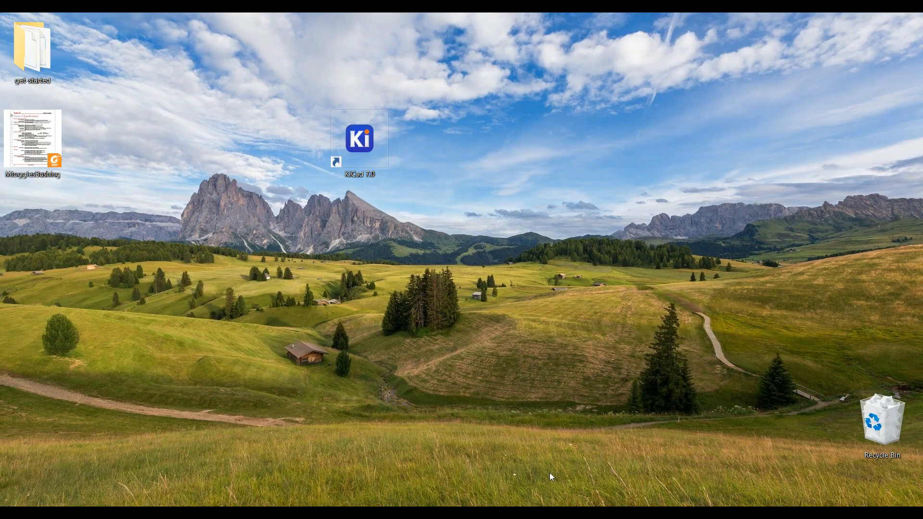
click(263, 428)
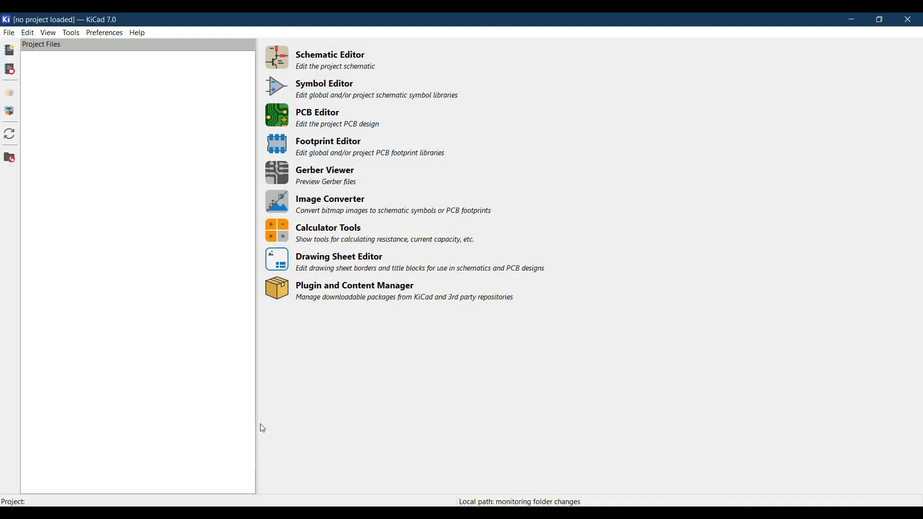
click(9, 33)
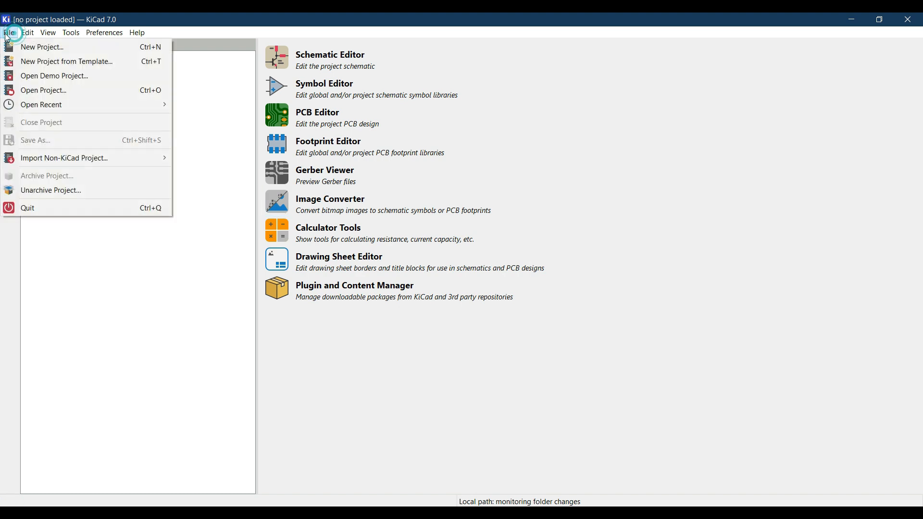
click(48, 91)
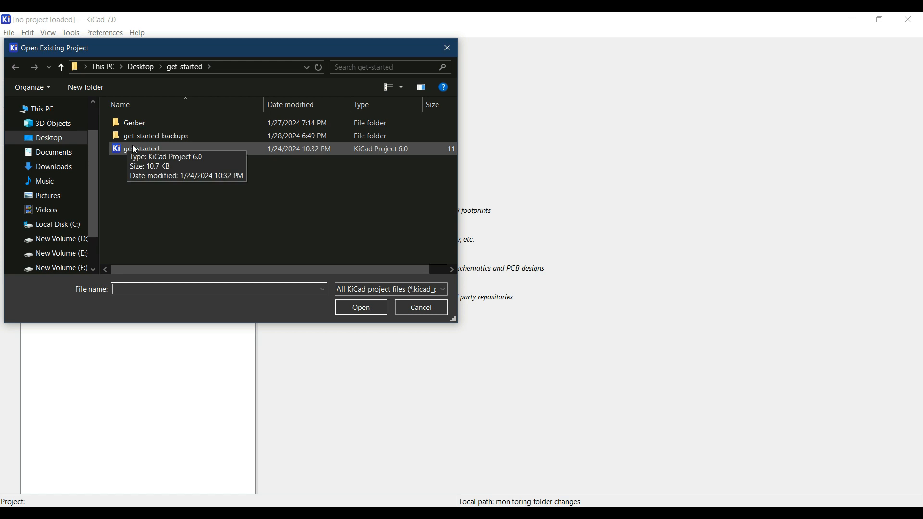
double_click(128, 146)
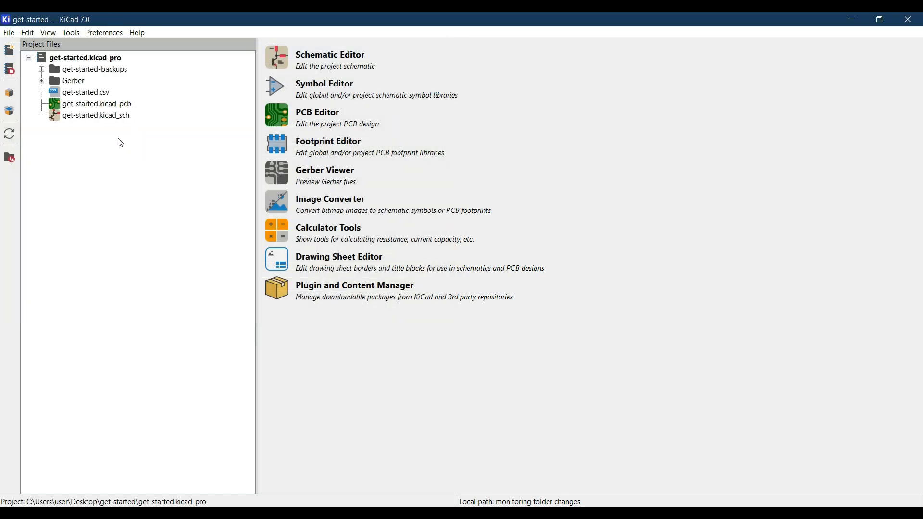
click(100, 111)
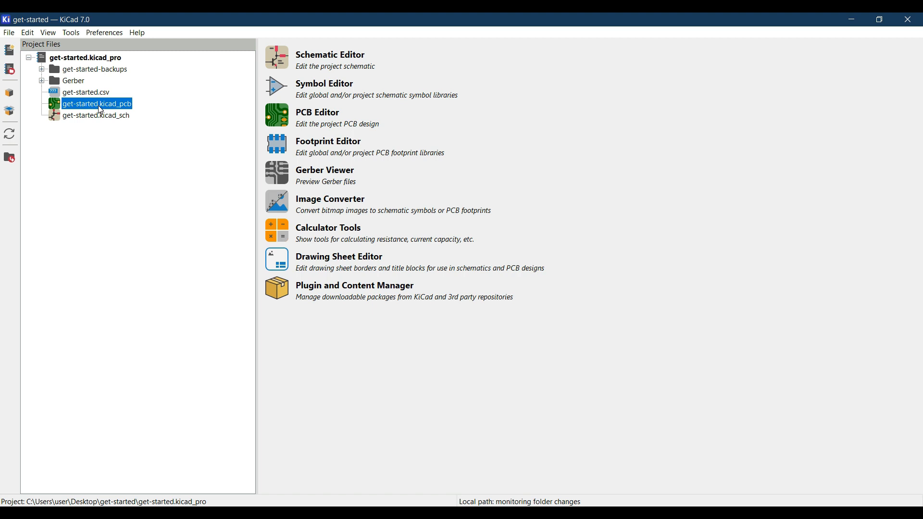
double_click(99, 106)
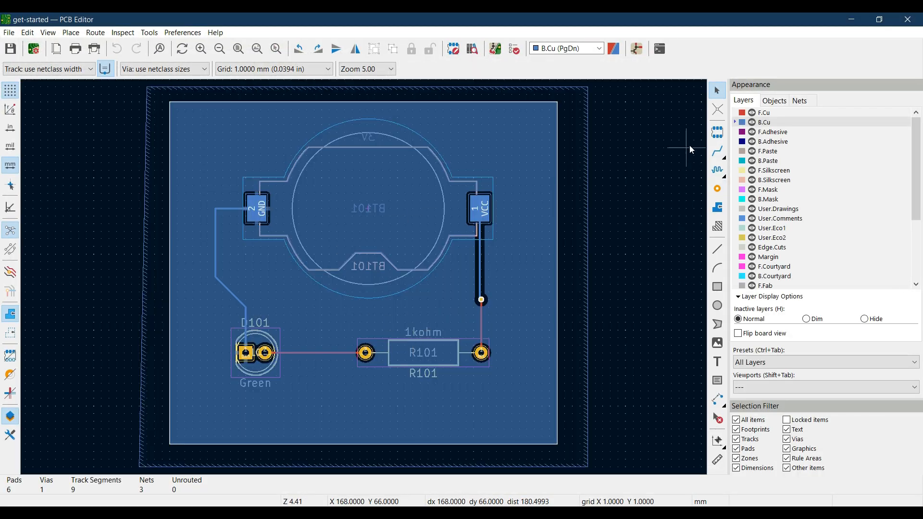
Start adding a footprint to the board and filter the footprint libraries by "get".
click(719, 134)
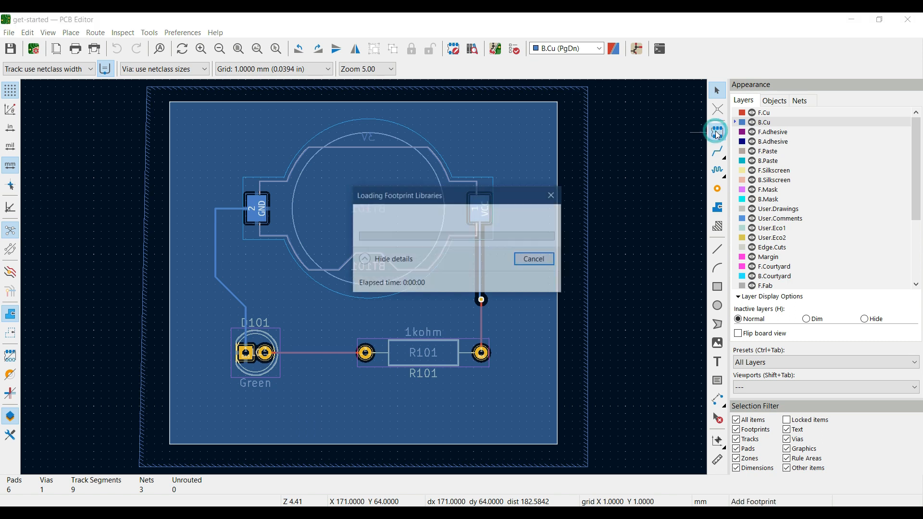
click(597, 249)
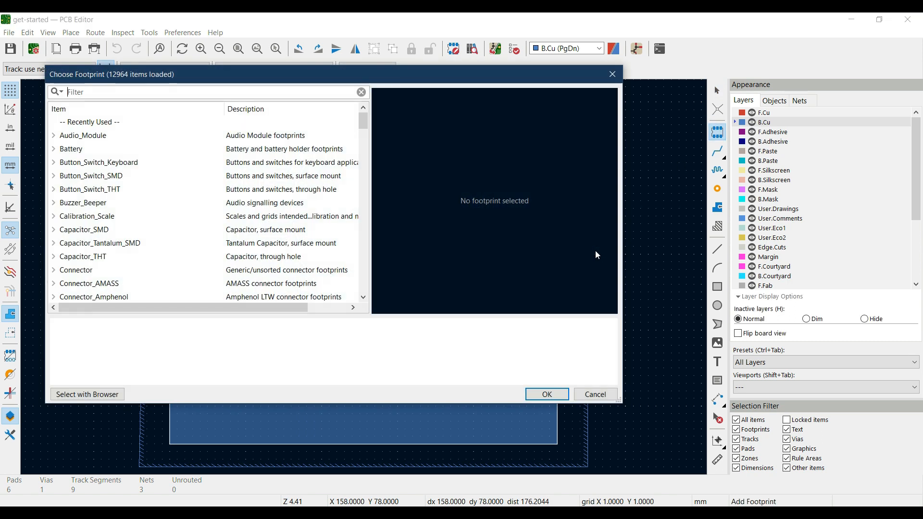
click(86, 93)
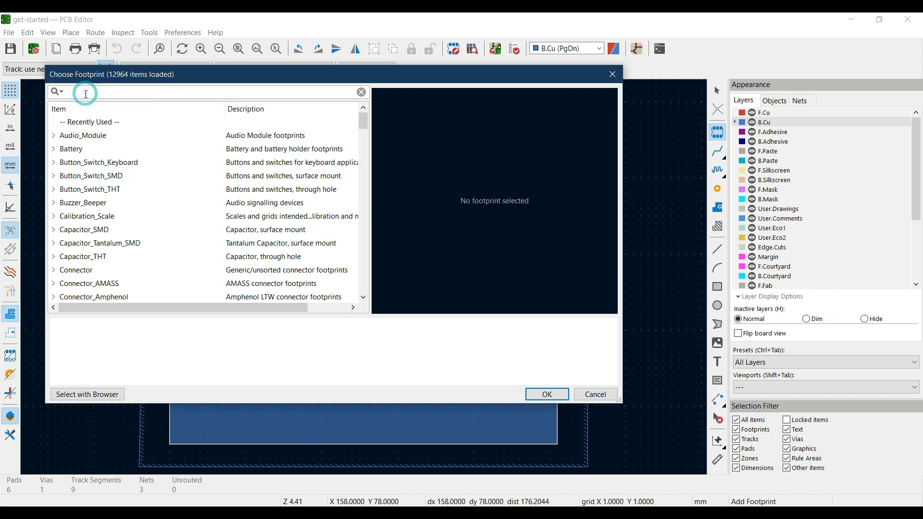
text(he)
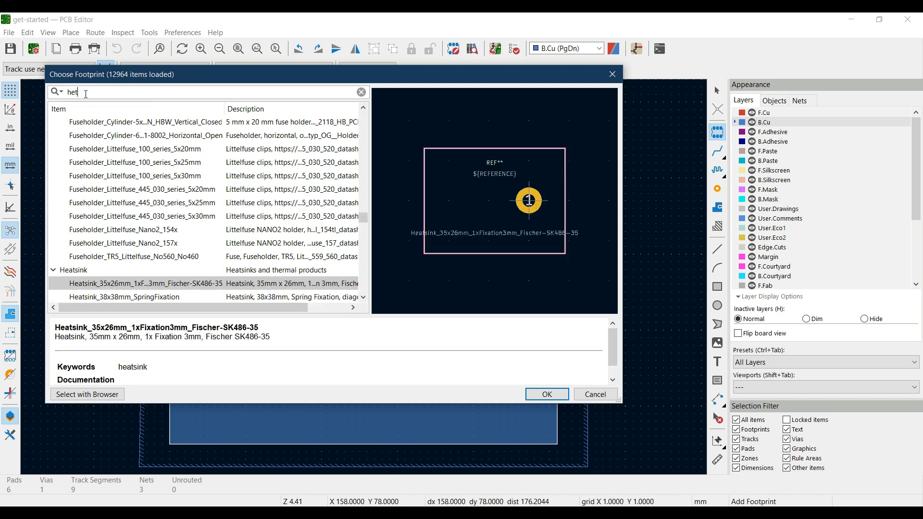
text(t)
key(BackSpace)
key(BackSpace)
key(BackSpace)
text(get)
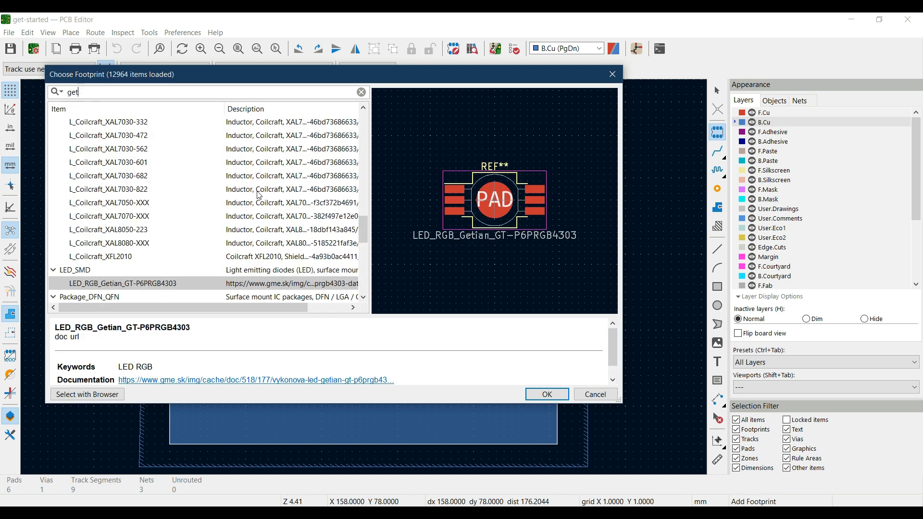
Place Switch_Toggle_SPST_NKK_M2011S3A from the Get_started_footprint library beside resistor R101, inside the board edge near the battery's VCC pad.
drag(366, 230, 378, 99)
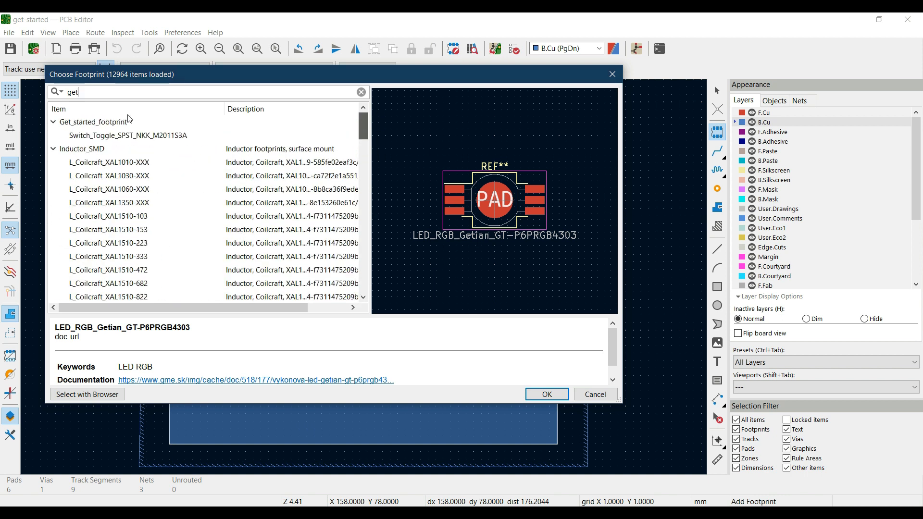
click(114, 138)
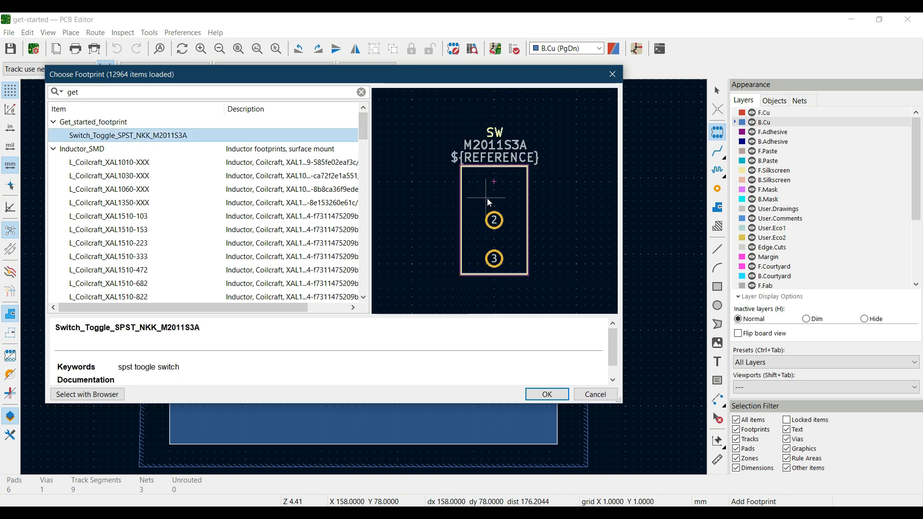
click(547, 394)
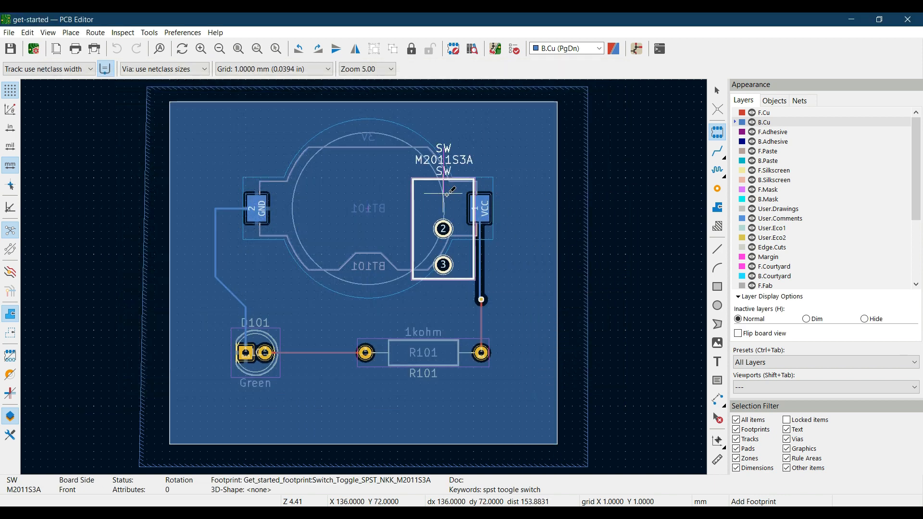
click(525, 254)
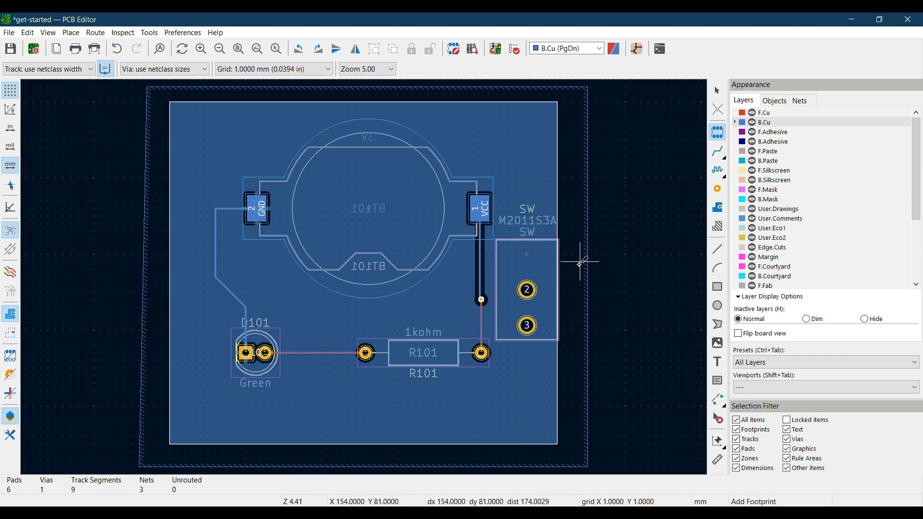
Close the Symbol Editor and Footprint Editor windows, returning to the get-started project window.
key(ctrl+e)
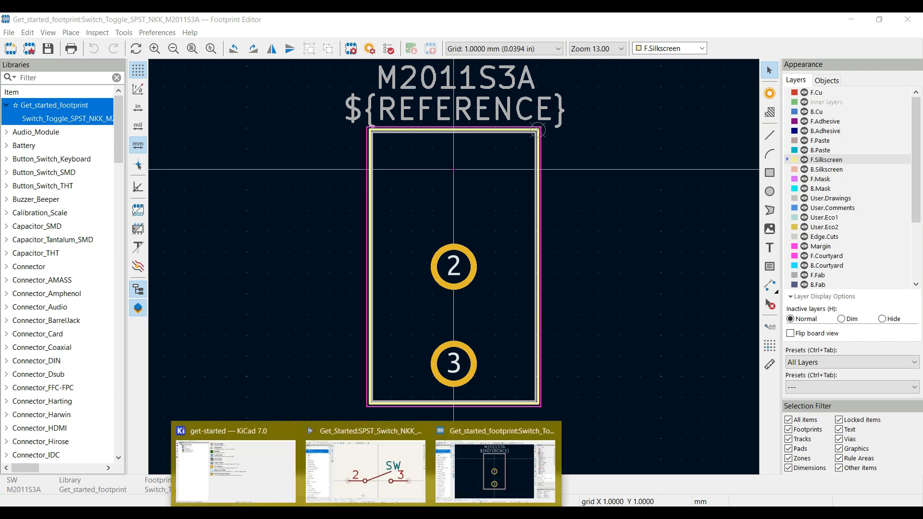
click(367, 448)
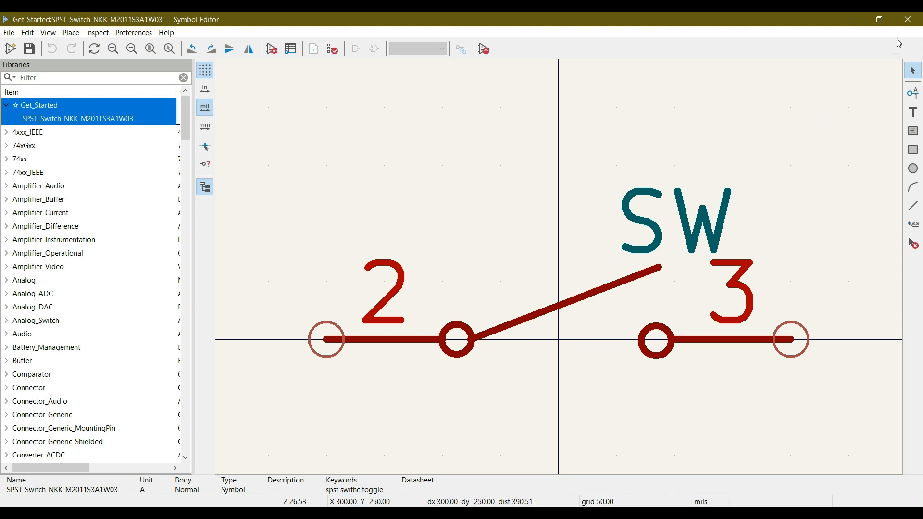
click(907, 22)
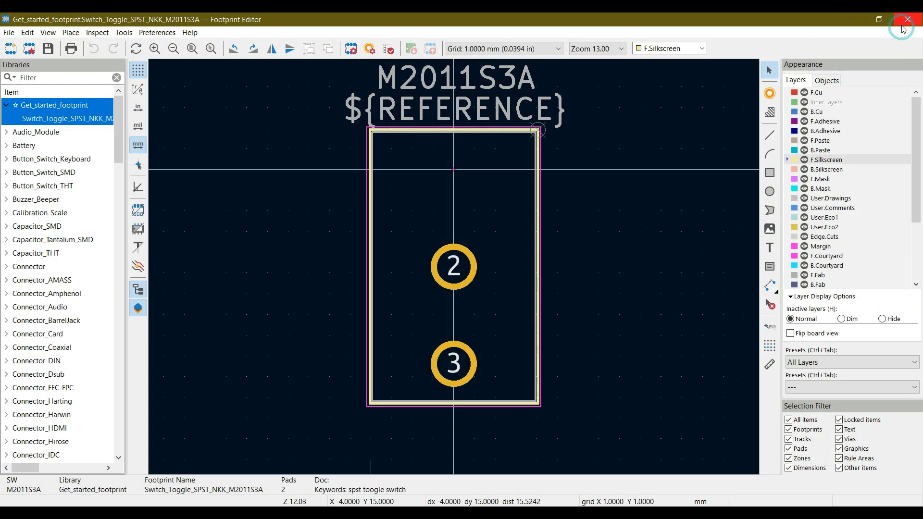
click(911, 21)
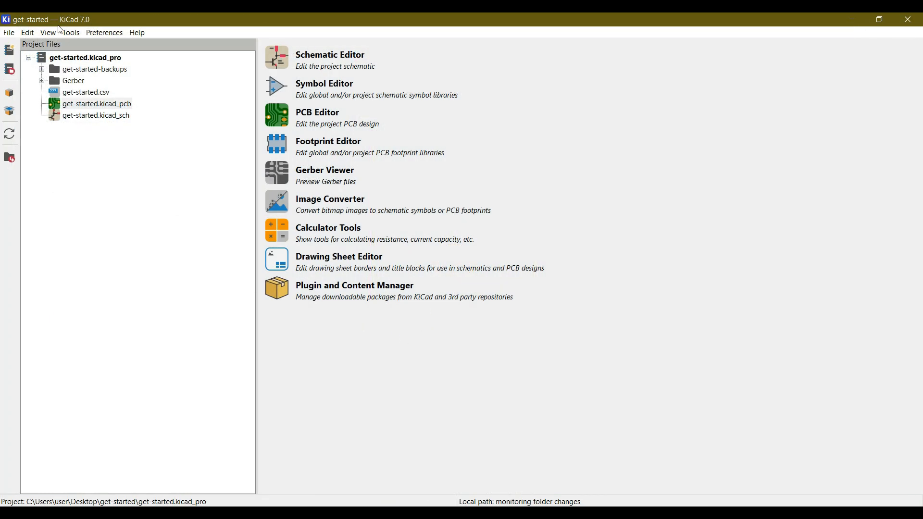
Open the get-started.kicad_sch schematic and delete the wire segment between battery BT101's upper corner and the VCC symbol.
double_click(82, 120)
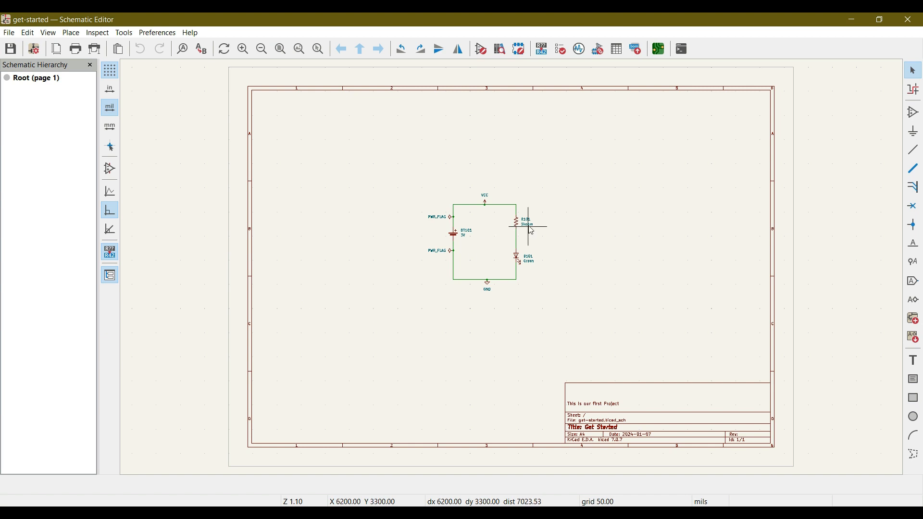
scroll(477, 207, up, 5)
scroll(511, 267, up, 1)
scroll(512, 267, down, 2)
middle_drag(523, 313, 481, 289)
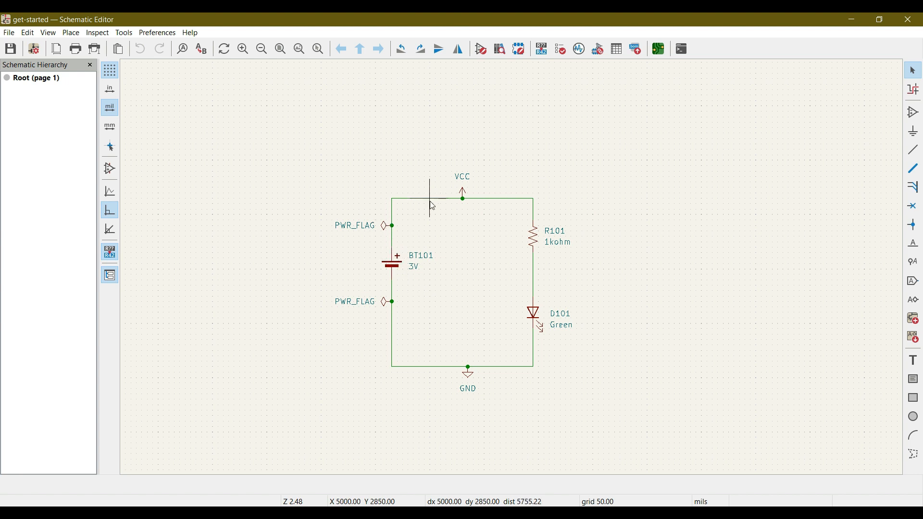
click(403, 199)
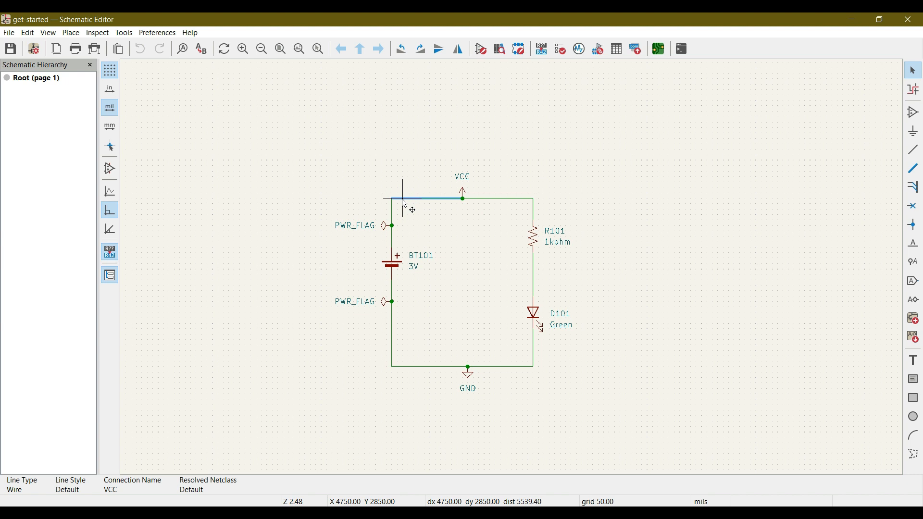
key(Delete)
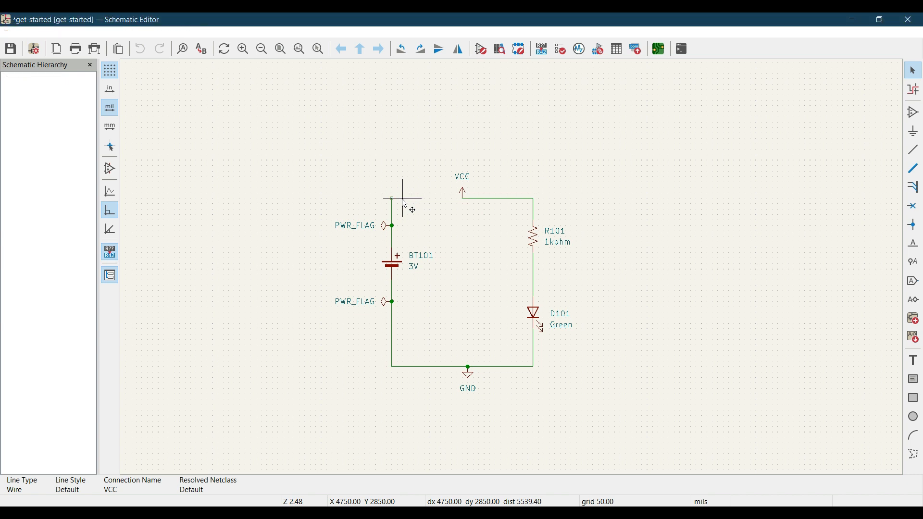
Place the SPST_Switch_NKK_M2011S3A1W03 symbol from the Get_Started library in the gap between the battery wire and VCC, level with the wire ends.
click(913, 112)
click(685, 265)
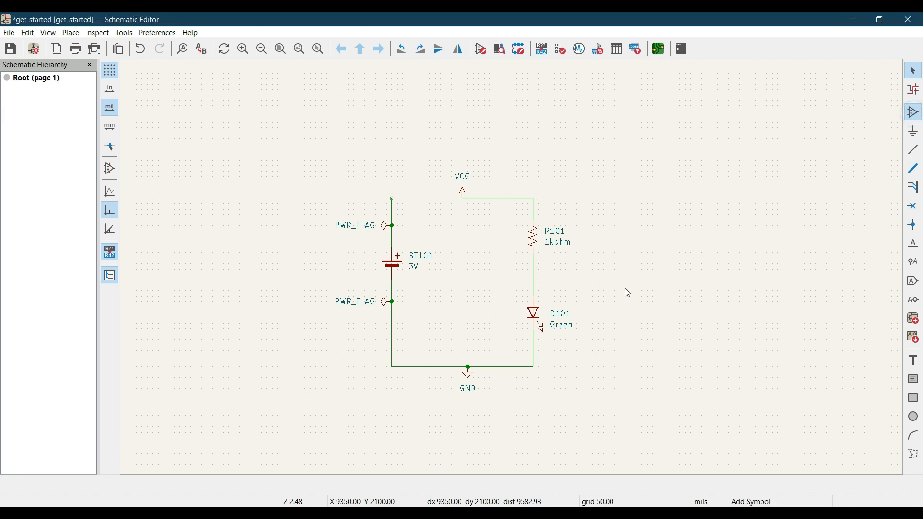
click(77, 140)
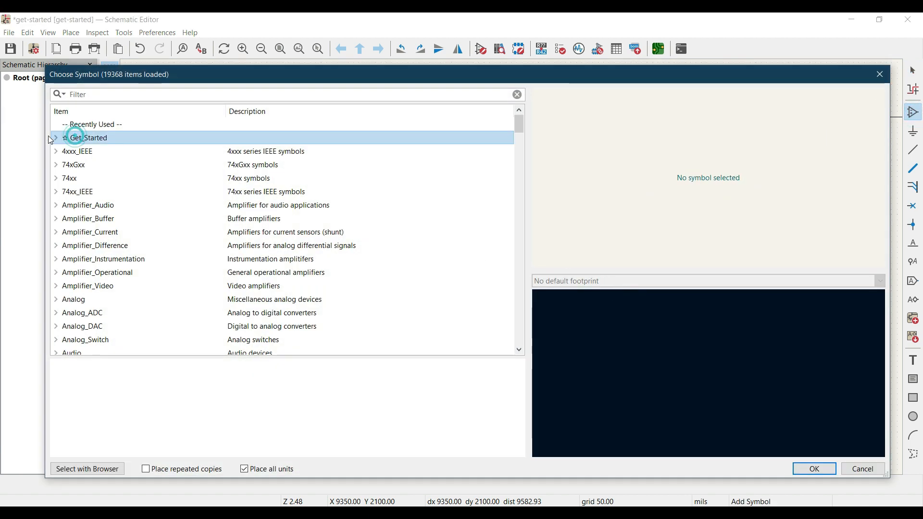
click(55, 140)
click(89, 152)
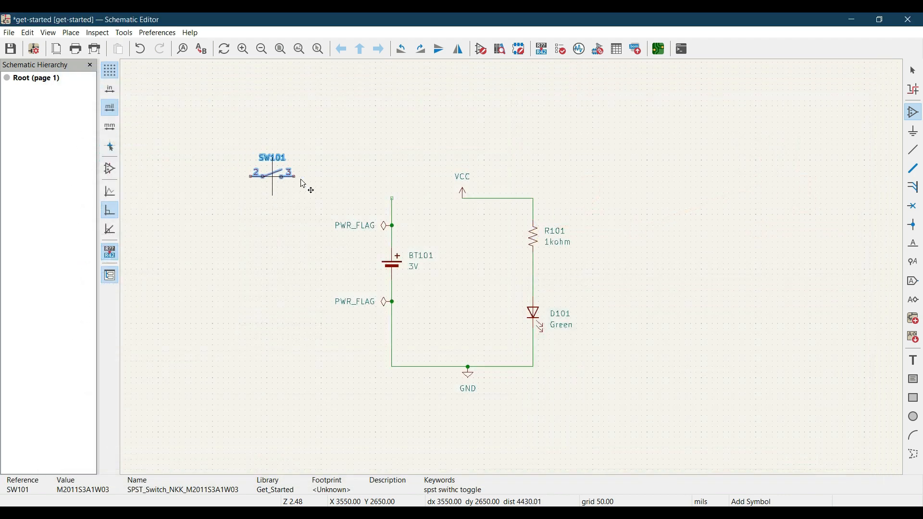
scroll(424, 204, up, 6)
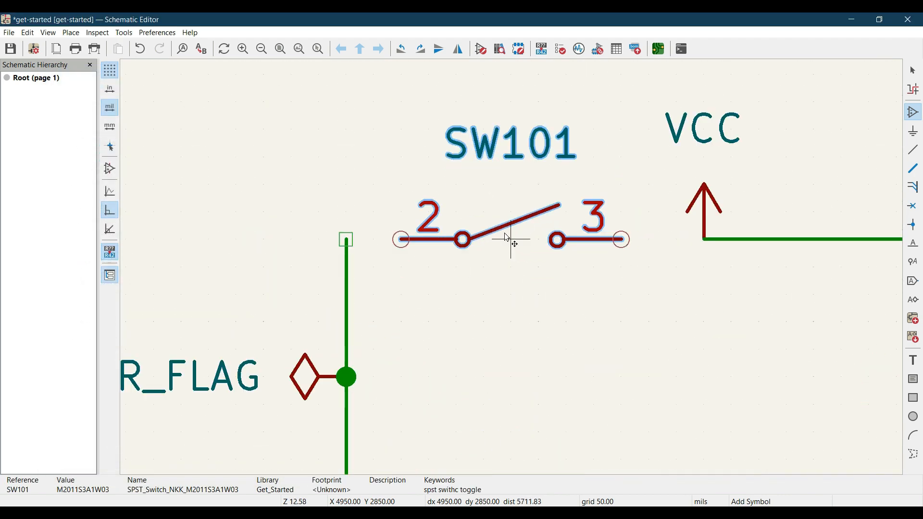
click(507, 237)
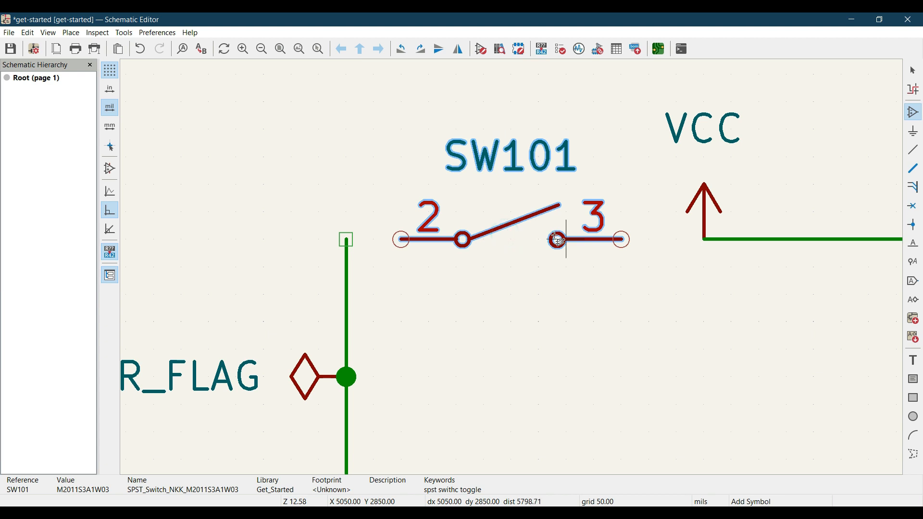
key(Escape)
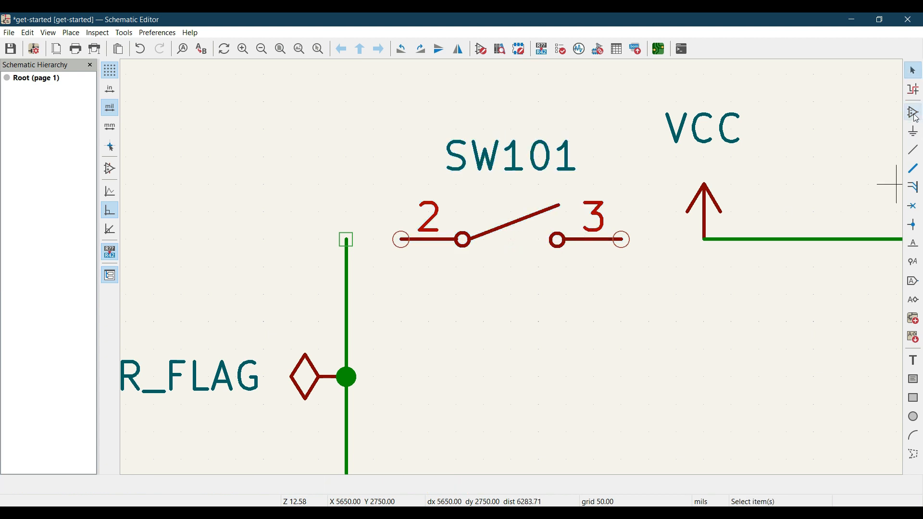
Wire the battery line's open upper end to SW101 pin 2, and SW101 pin 3 to the wire junction under VCC.
click(914, 150)
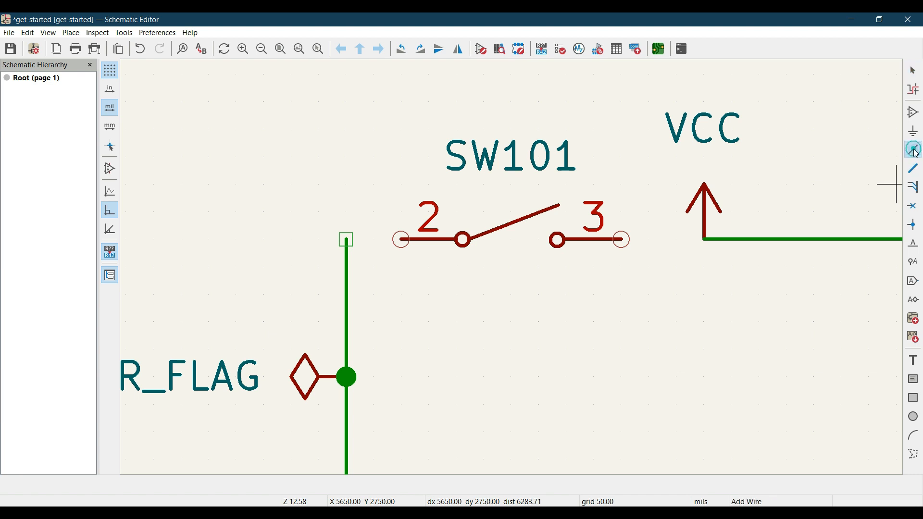
click(346, 239)
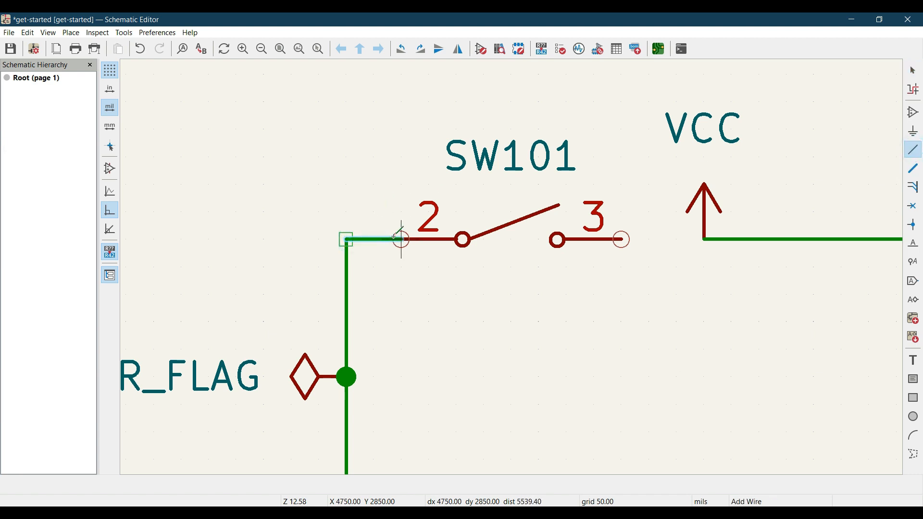
click(395, 237)
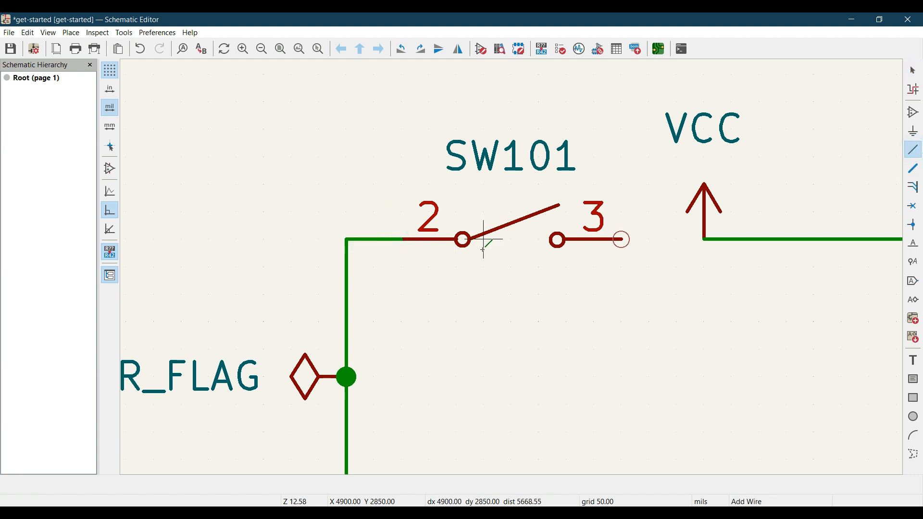
click(622, 239)
click(705, 239)
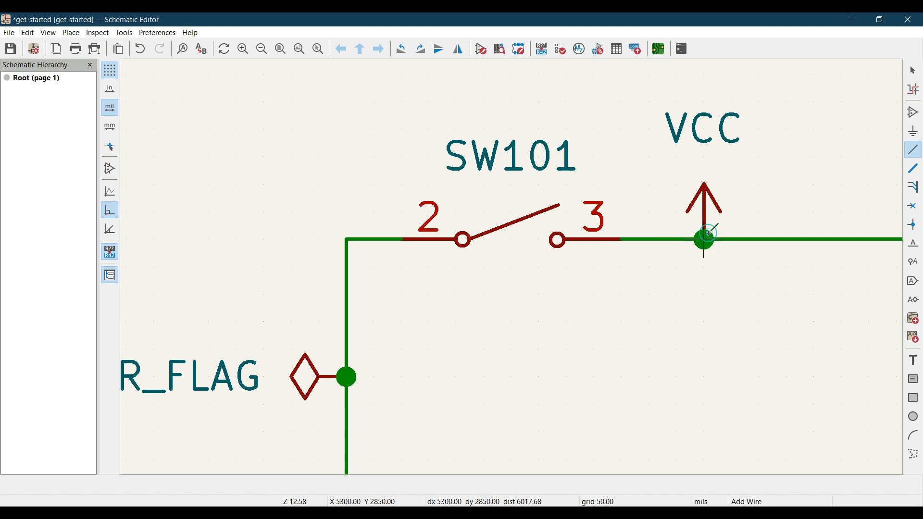
scroll(661, 326, down, 3)
shift+scroll(509, 315, down, 3)
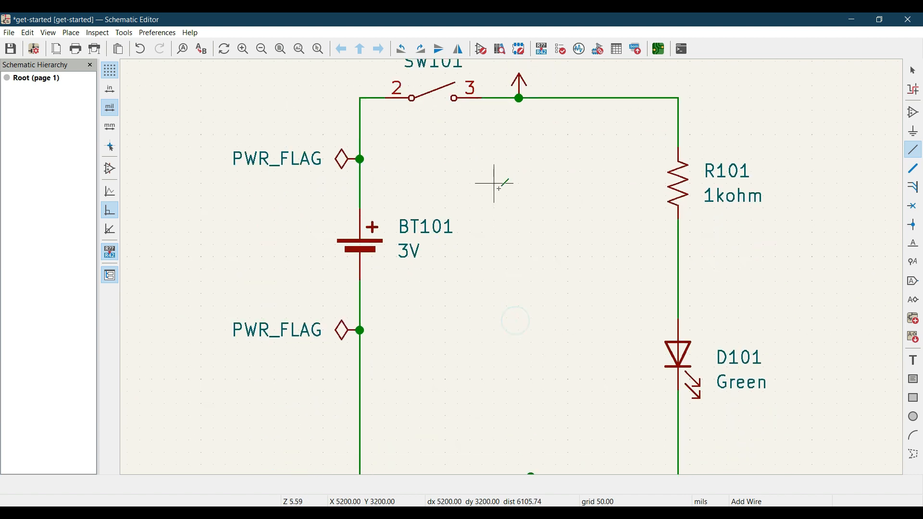
key(Escape)
Assign the footprint Switch_Toggle_SPST_NKK_M2011S3A from the Get_started_footprint library to switch SW101 in its symbol properties.
scroll(500, 228, down, 2)
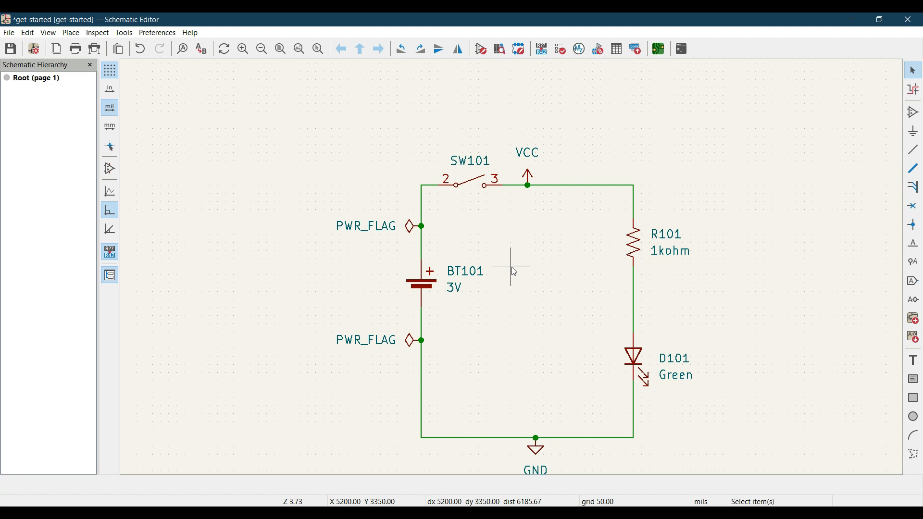
middle_drag(512, 267, 495, 265)
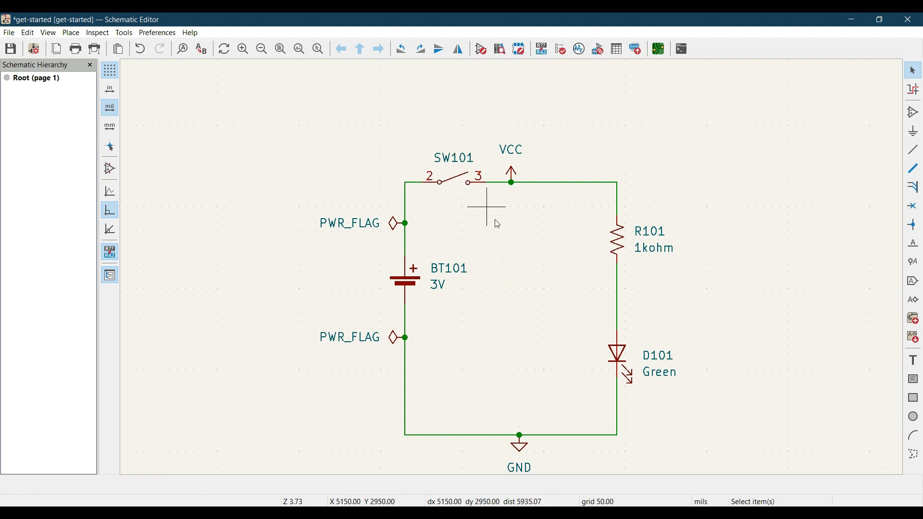
middle_drag(552, 305, 536, 290)
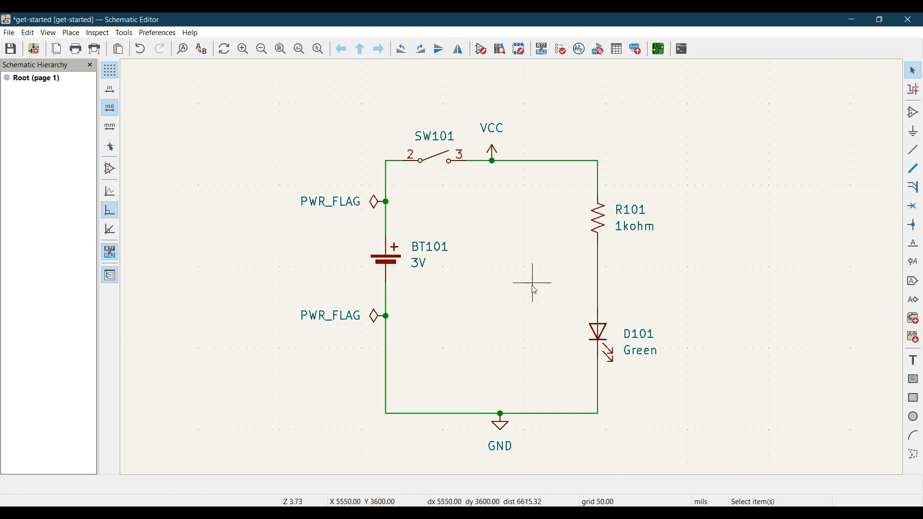
click(429, 162)
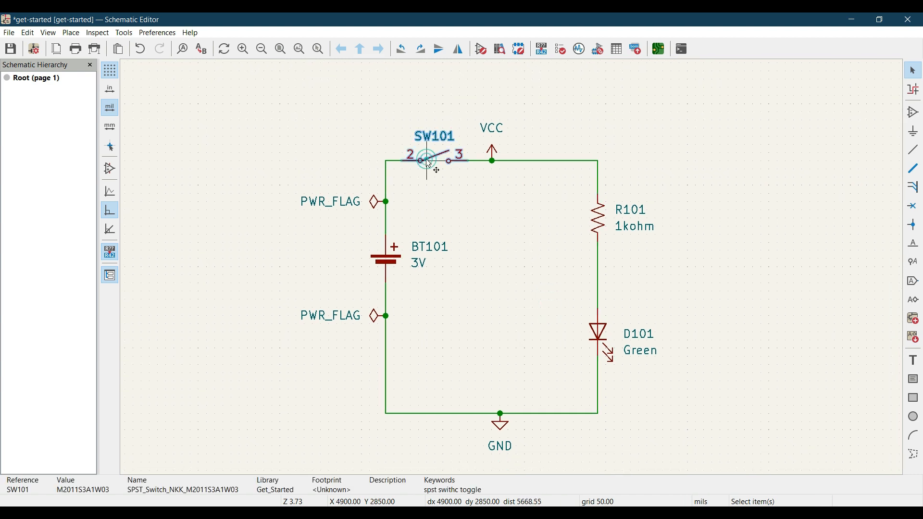
double_click(429, 162)
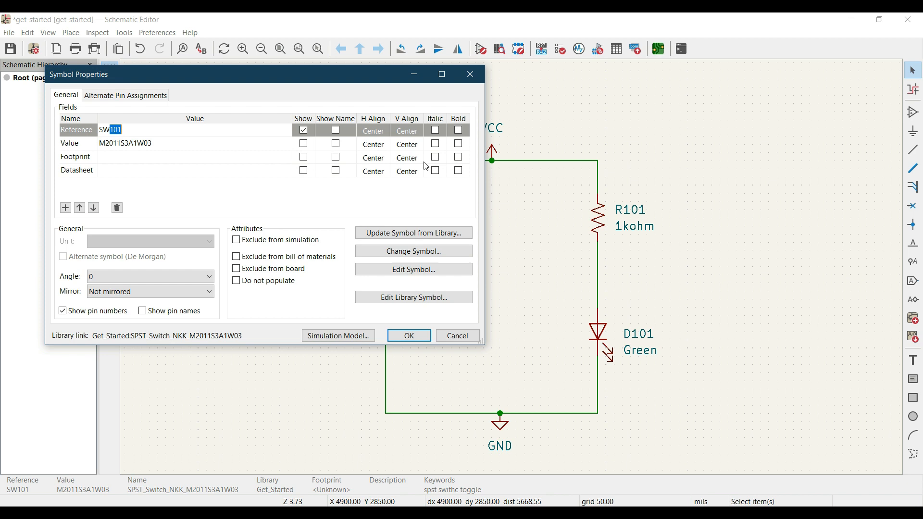
click(105, 157)
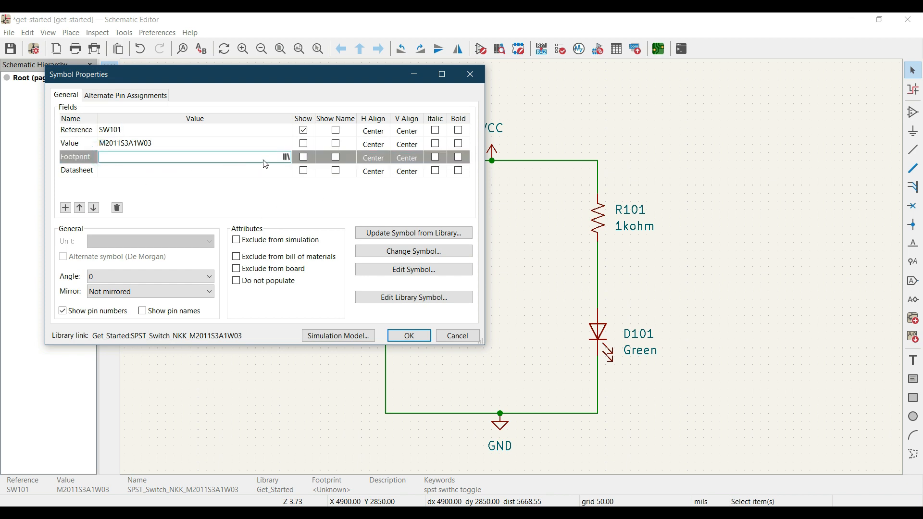
click(287, 158)
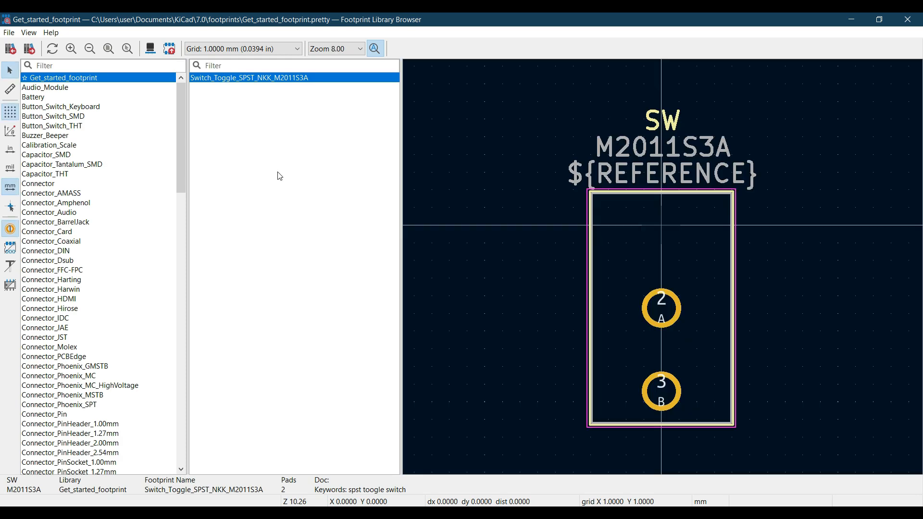
click(72, 77)
click(220, 79)
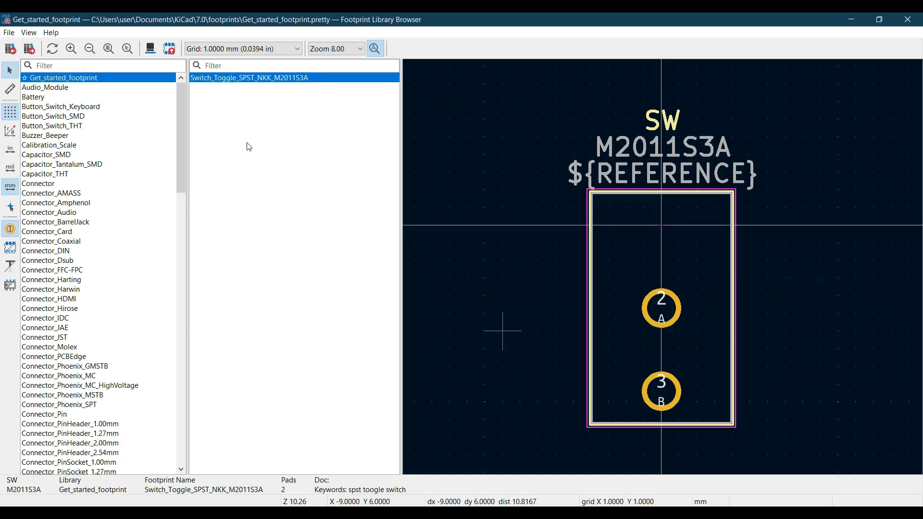
double_click(244, 79)
click(409, 335)
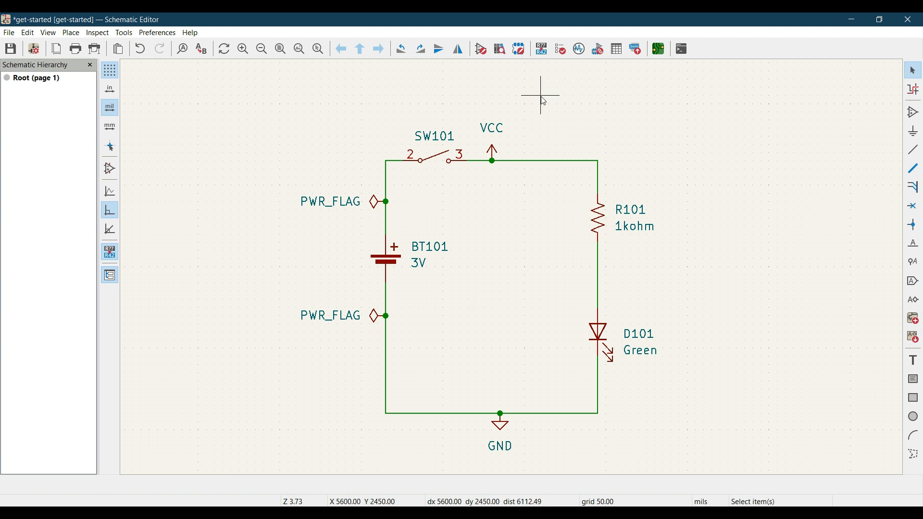
Run the electrical rules check on the schematic, review the violations and close the checker.
click(563, 49)
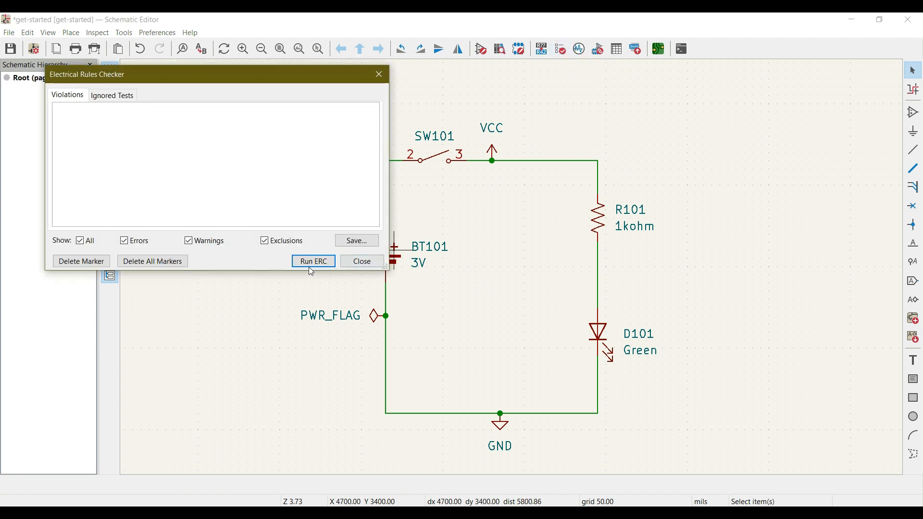
click(306, 264)
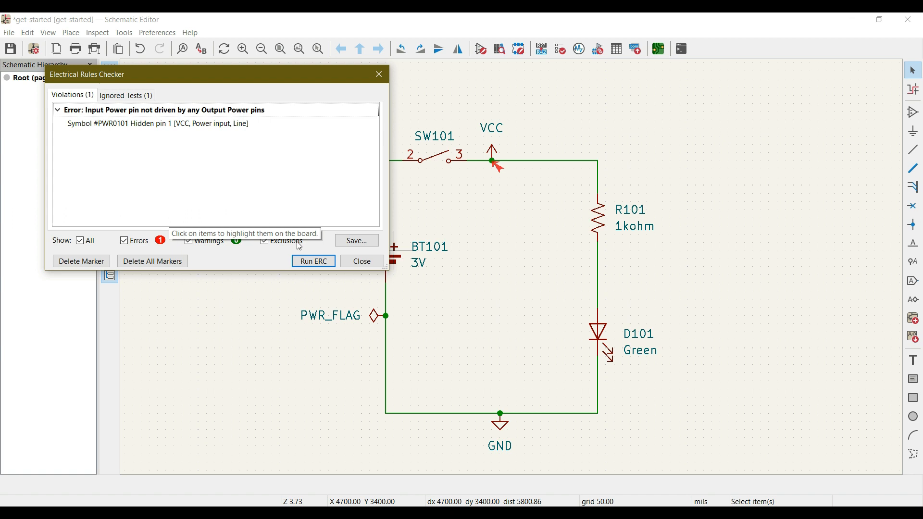
click(375, 268)
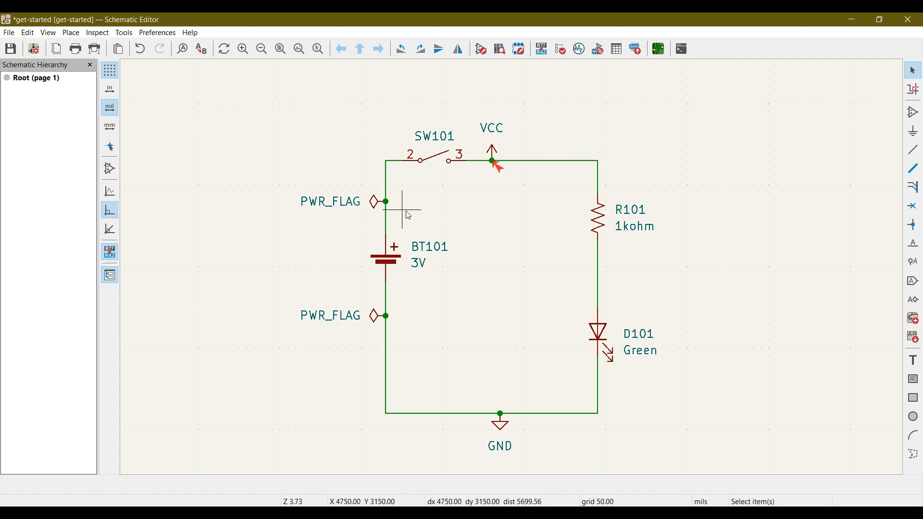
Duplicate the PWR_FLAG above battery BT101, rotate it upright and place it on the wire between VCC and R101.
click(371, 204)
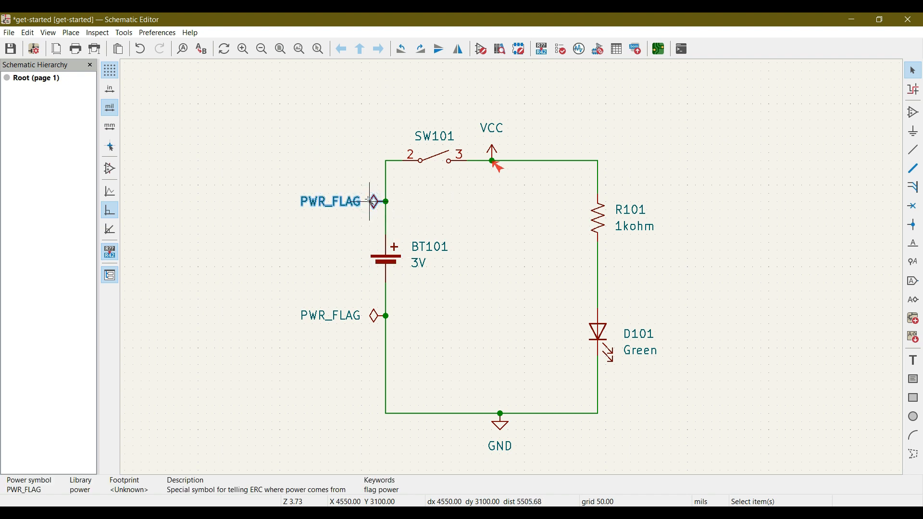
key(ctrl+d)
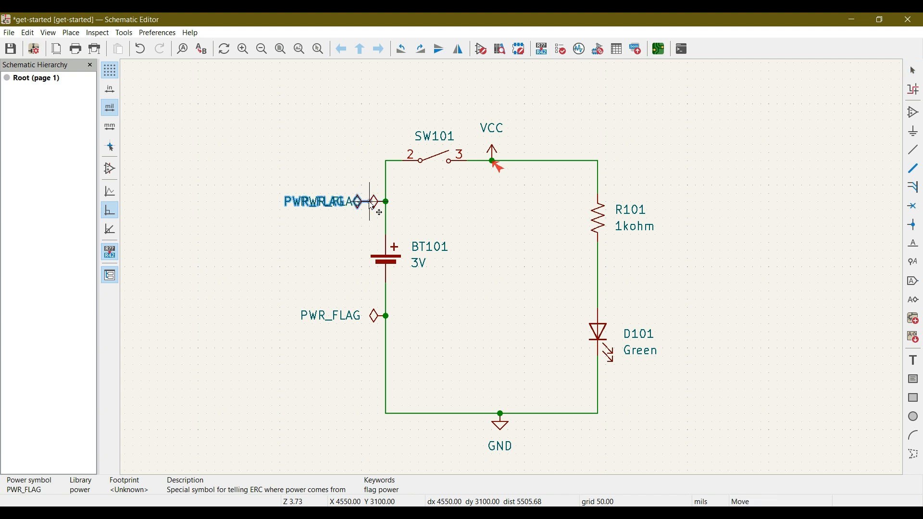
key(r)
key(r)
key(r)
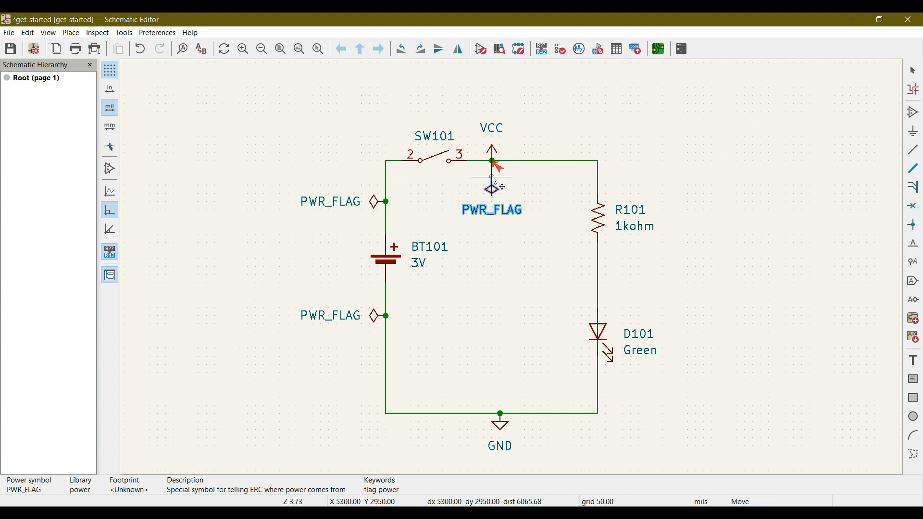
click(542, 162)
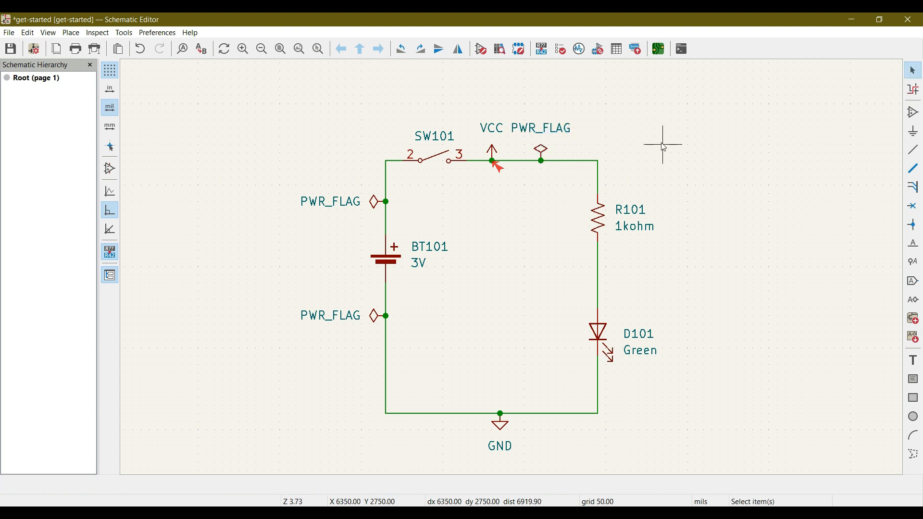
Delete all existing ERC markers, rerun the electrical rules check and close the checker.
click(566, 53)
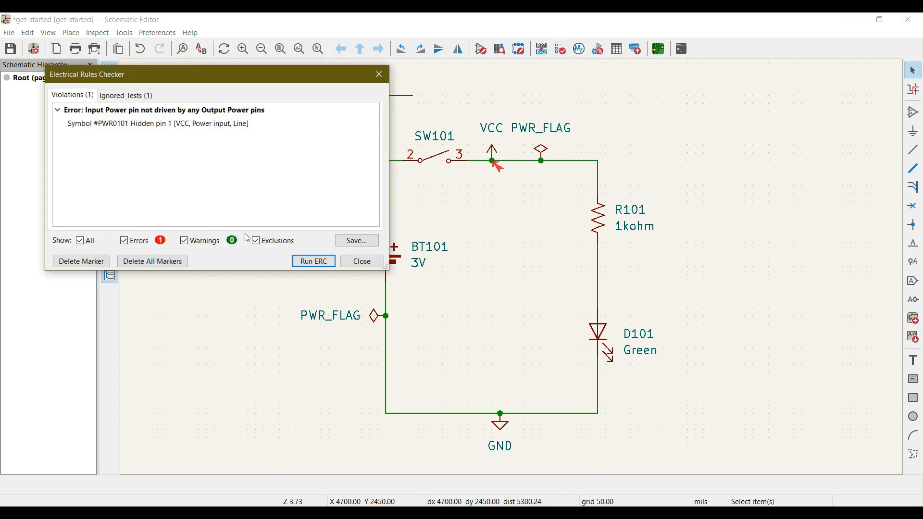
click(172, 262)
click(309, 261)
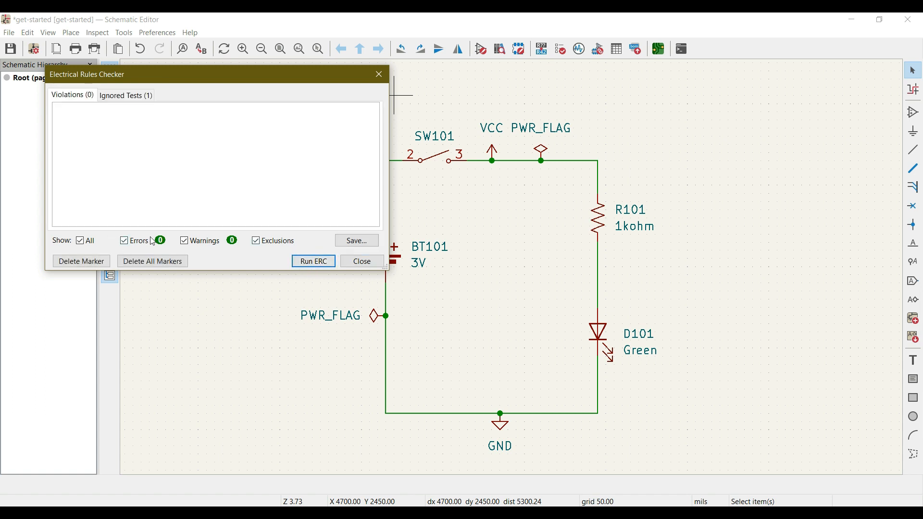
click(300, 262)
click(364, 261)
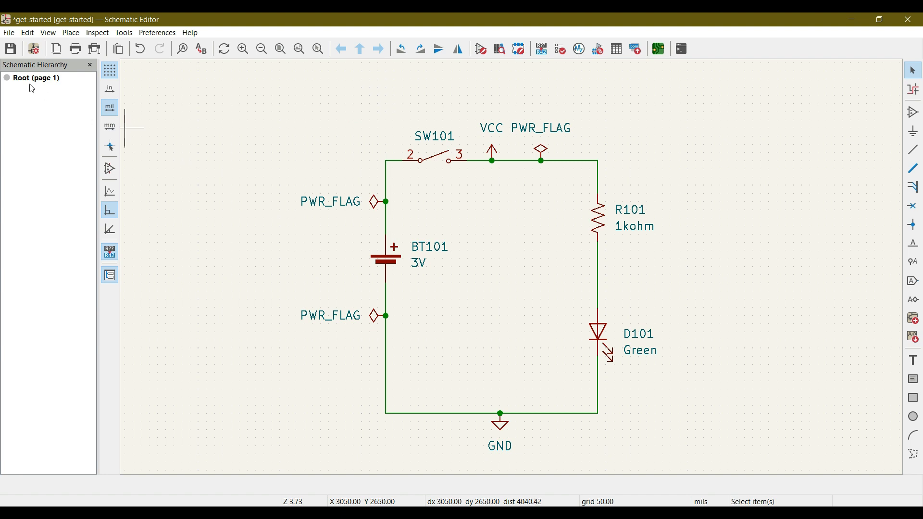
Save the schematic, return to the project window and open the get-started.kicad_pcb board.
click(12, 49)
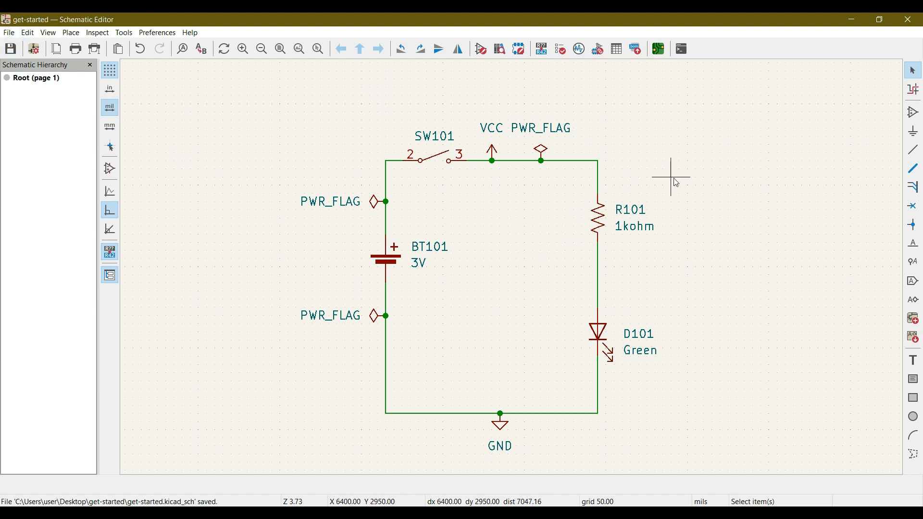
click(861, 19)
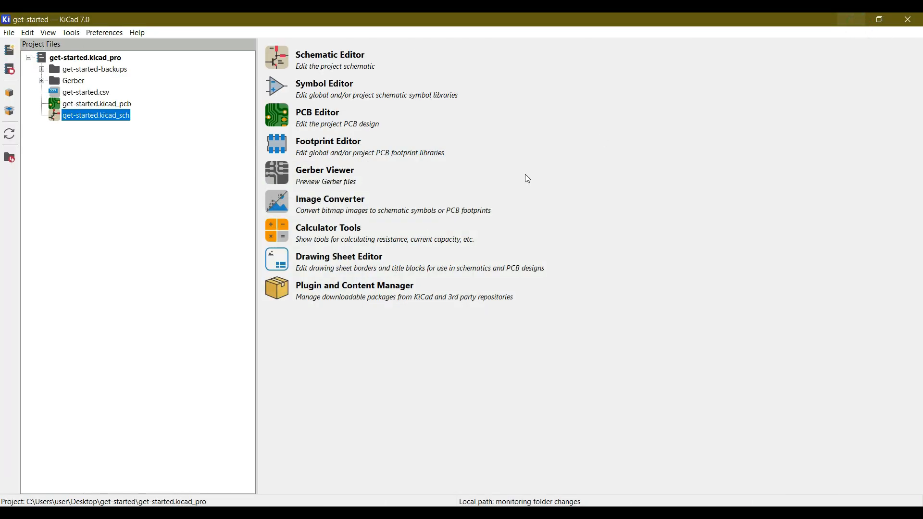
click(117, 105)
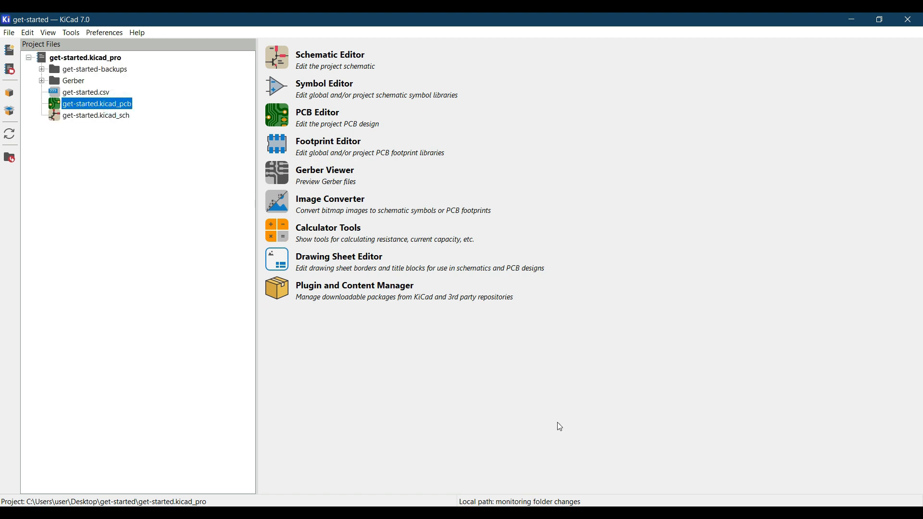
double_click(104, 107)
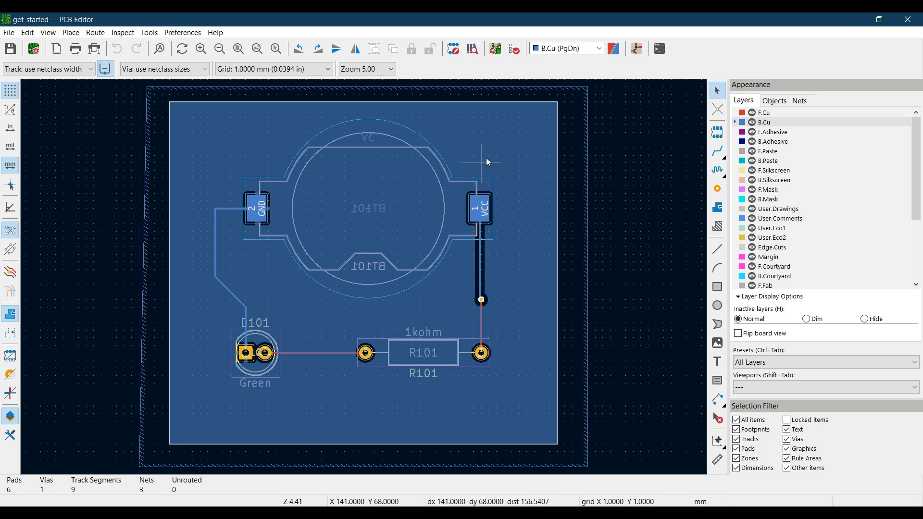
Update the PCB from the schematic and place footprint SW101 between the battery-to-R101 track and the nearby board edge.
click(496, 49)
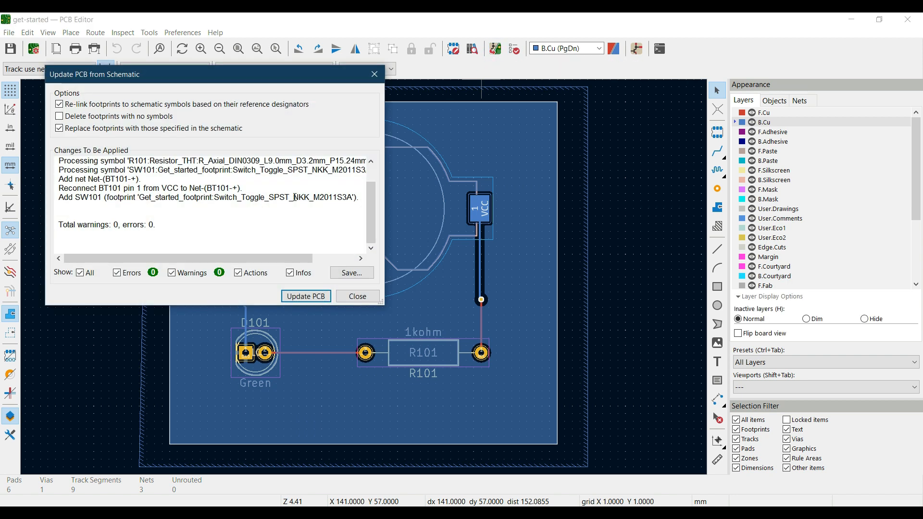
click(307, 297)
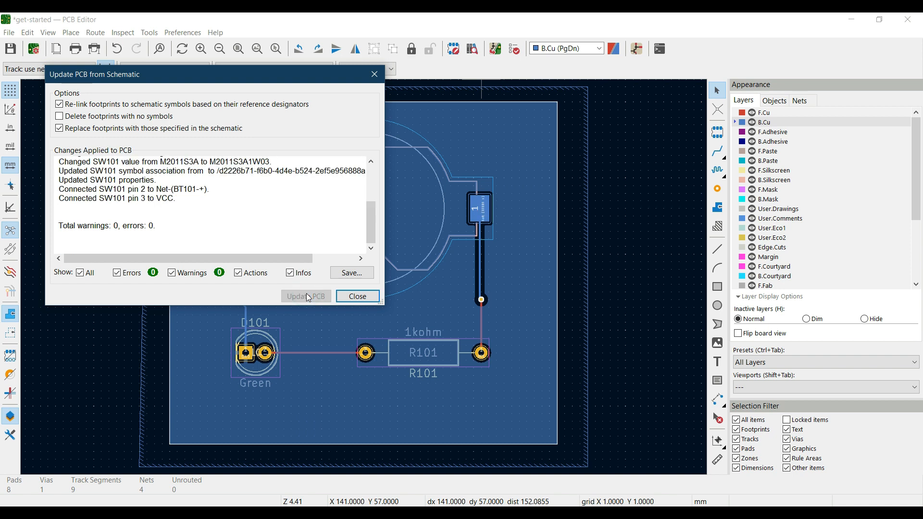
click(356, 296)
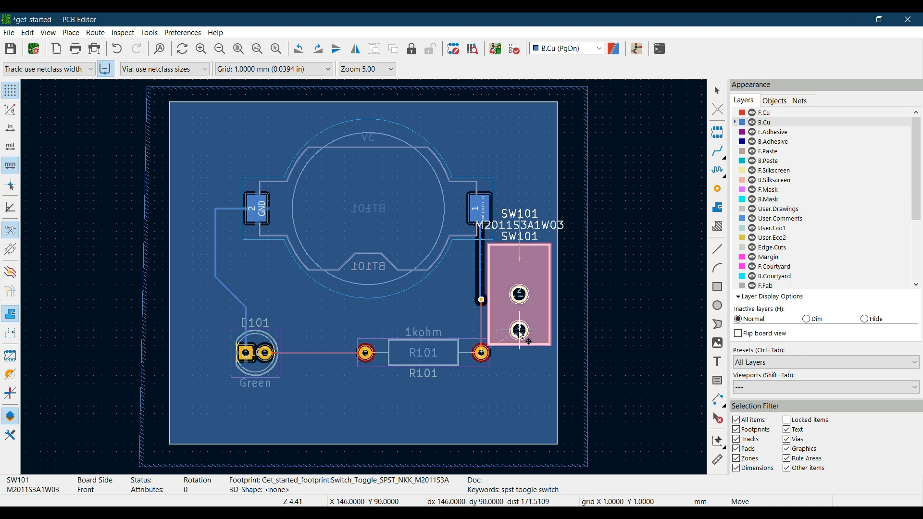
click(521, 332)
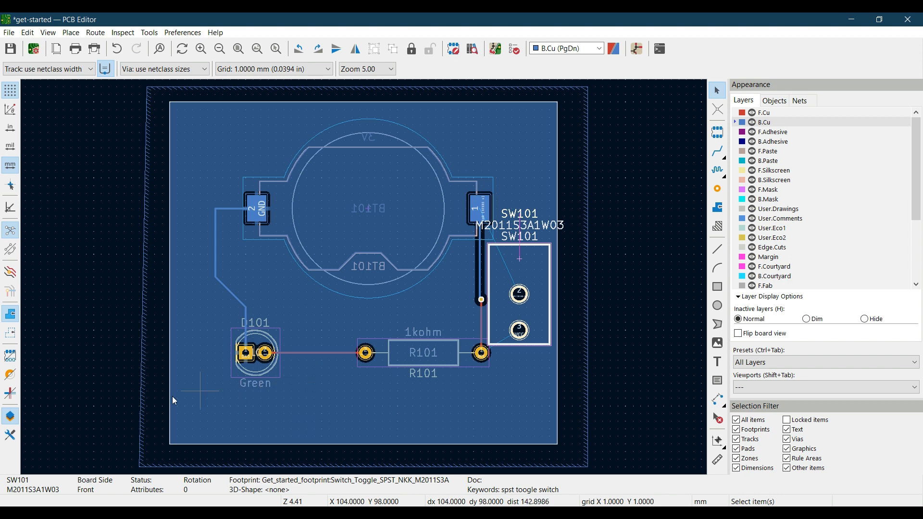
Display only the outlines of the copper zones and bring SW101 and the neighbouring battery-to-R101 track into close view.
click(9, 334)
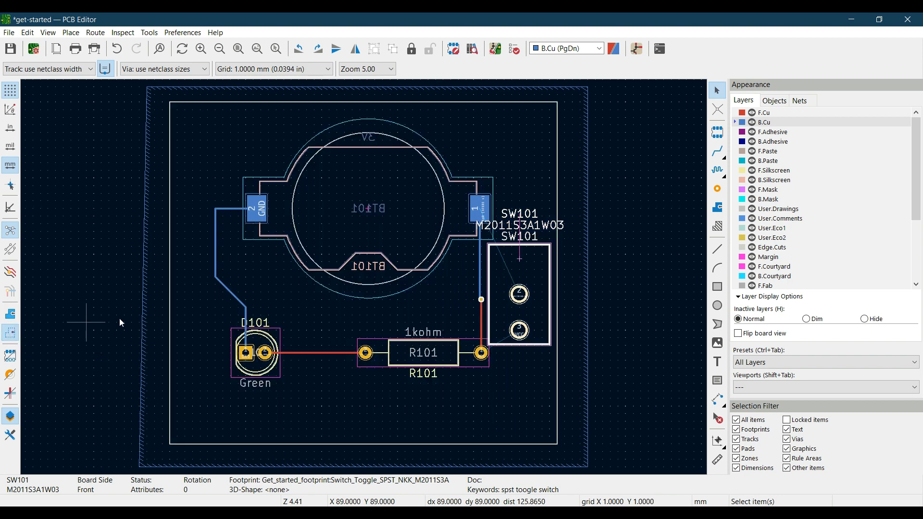
key(F1)
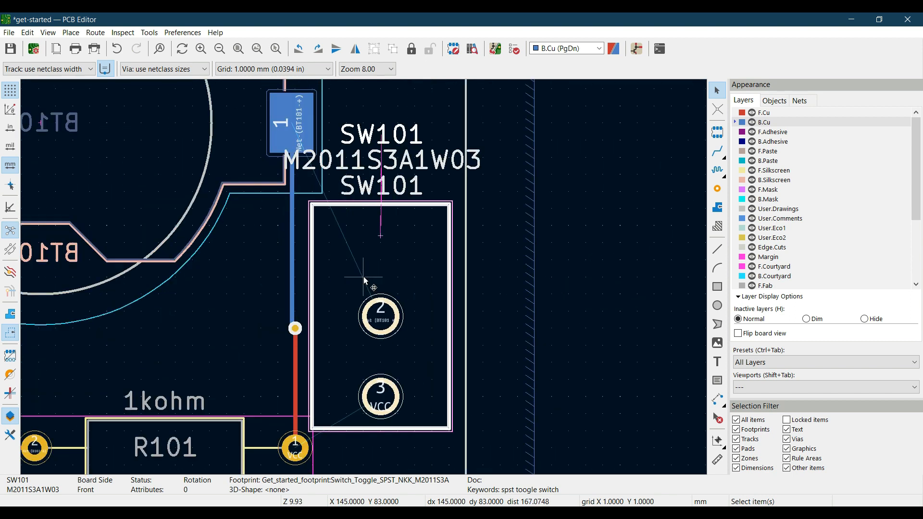
middle_drag(353, 360, 382, 318)
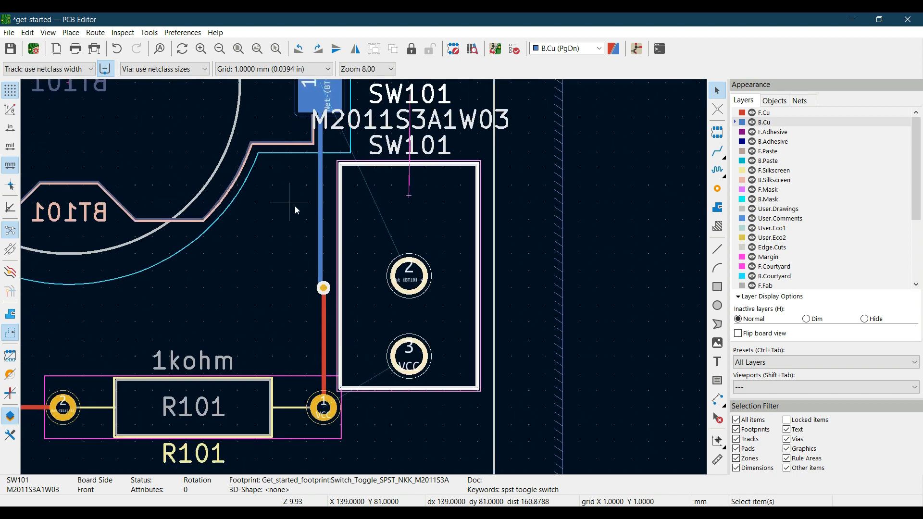
Delete the track segments and the via that connect battery BT101 pad 1 directly to R101 pad 1.
click(325, 323)
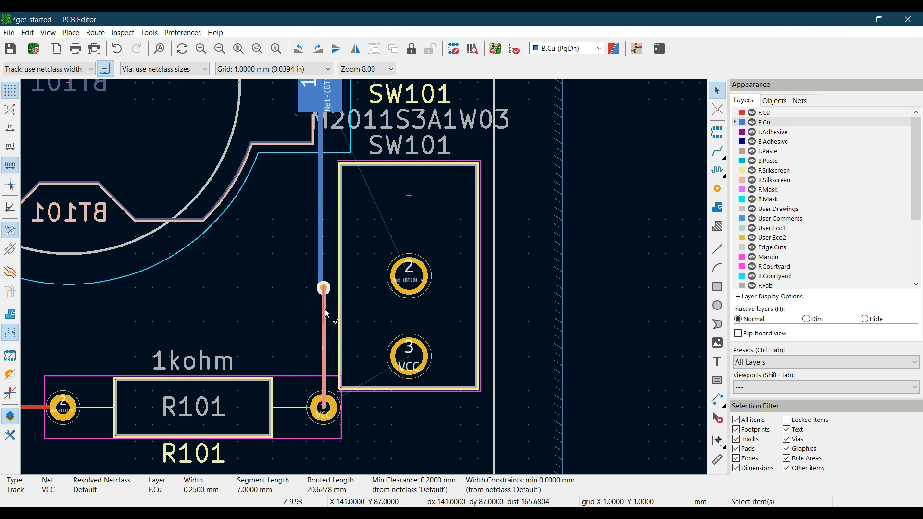
key(Delete)
click(325, 290)
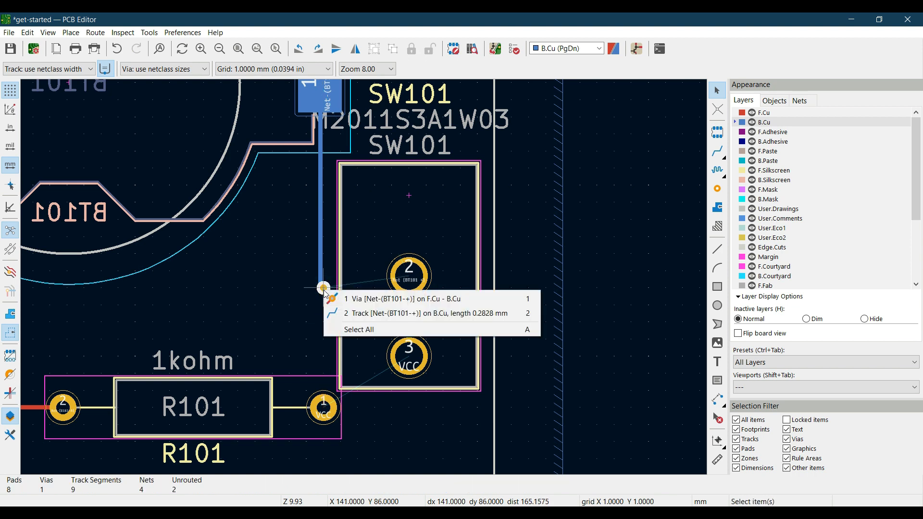
click(349, 299)
key(Delete)
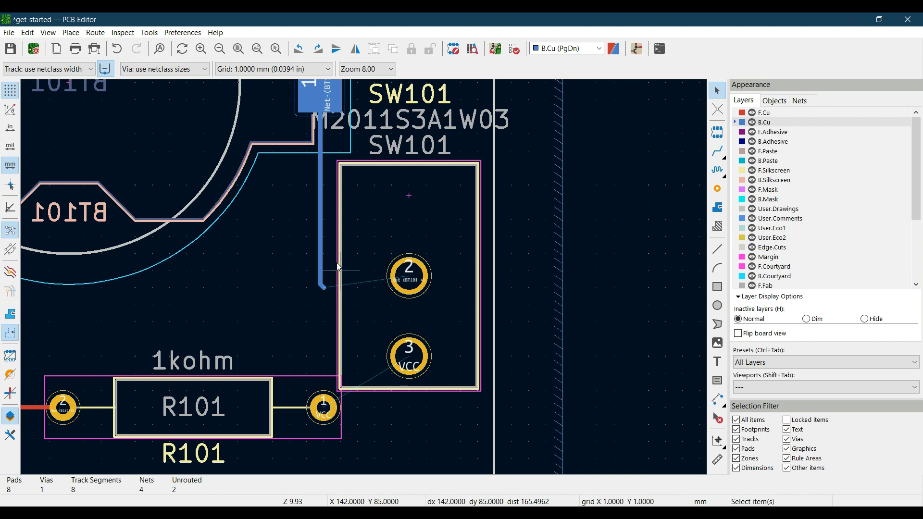
click(322, 235)
key(Delete)
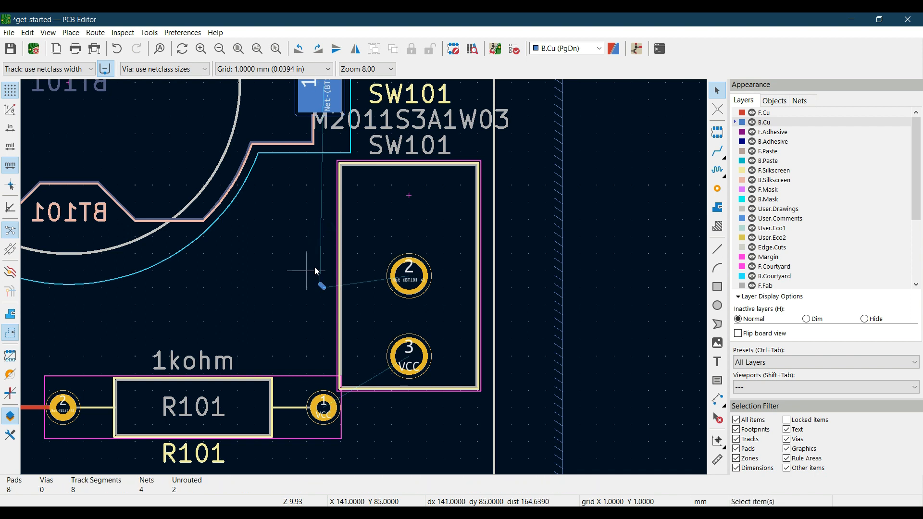
click(320, 287)
key(Delete)
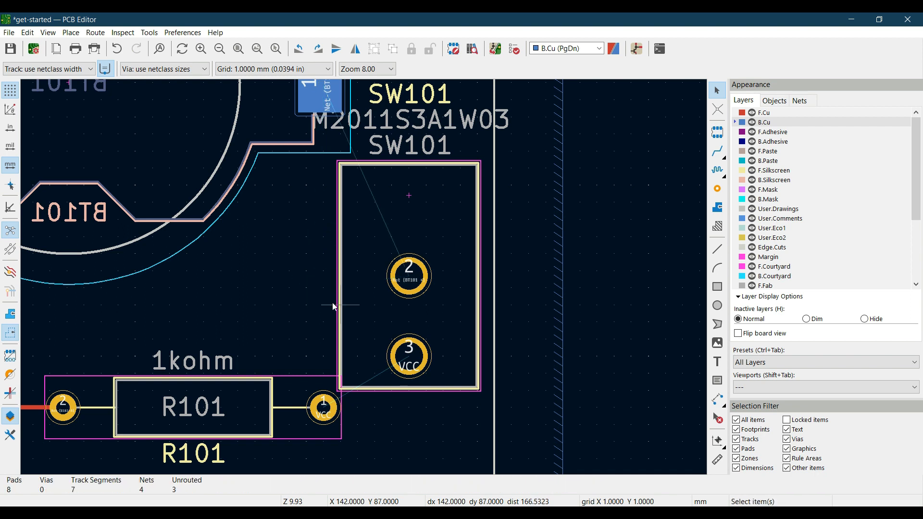
Move R101 with its attached track down near the lower board edge, and shift SW101 down and slightly inward beside it.
scroll(328, 298, down, 3)
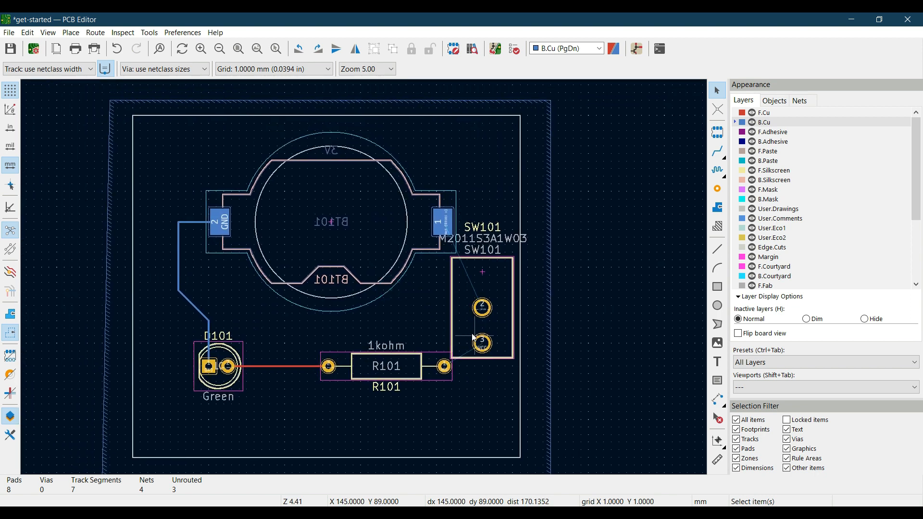
click(404, 372)
key(m)
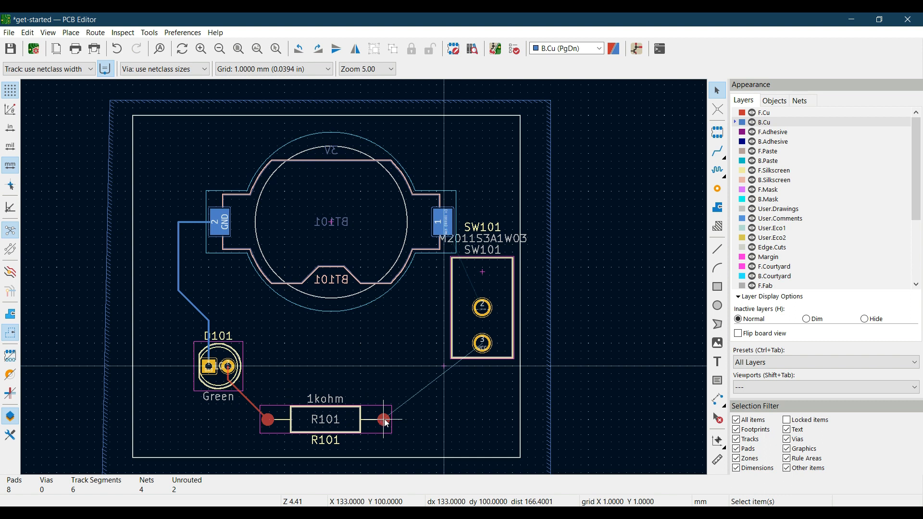
click(391, 421)
click(462, 304)
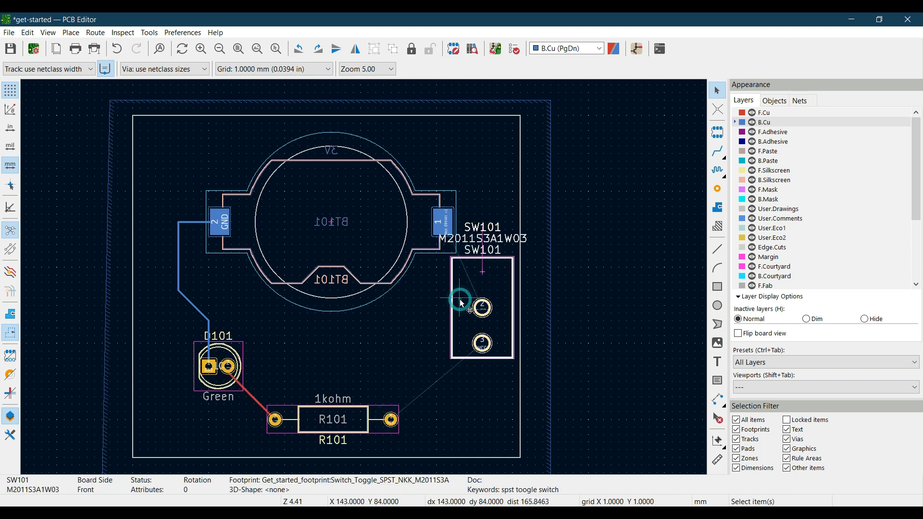
key(m)
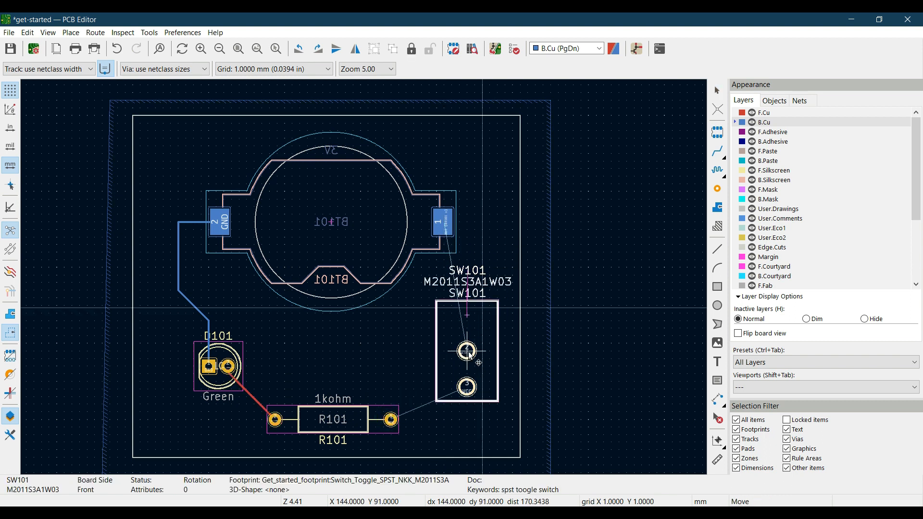
click(469, 355)
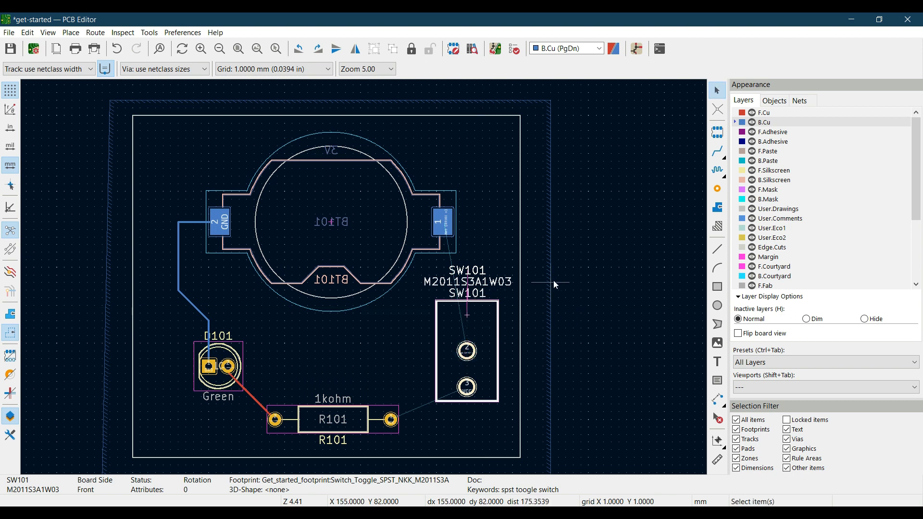
Route B.Cu tracks from BT101 pad 1 to SW101 pad 2 and from R101 pad 1 to SW101 pad 3.
click(719, 154)
click(443, 221)
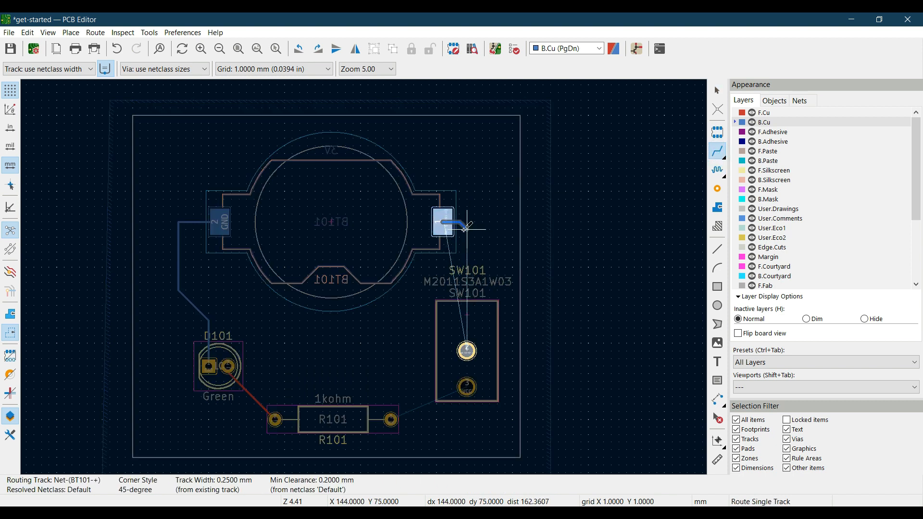
click(467, 351)
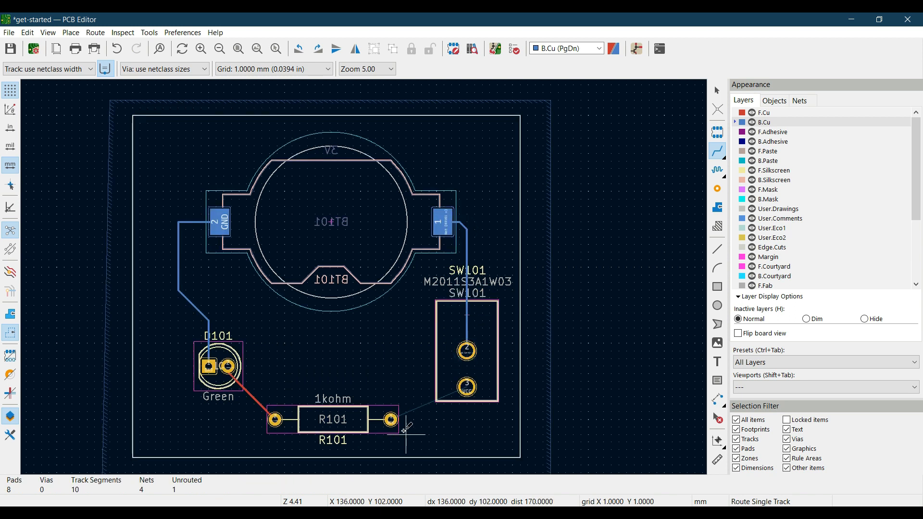
click(391, 420)
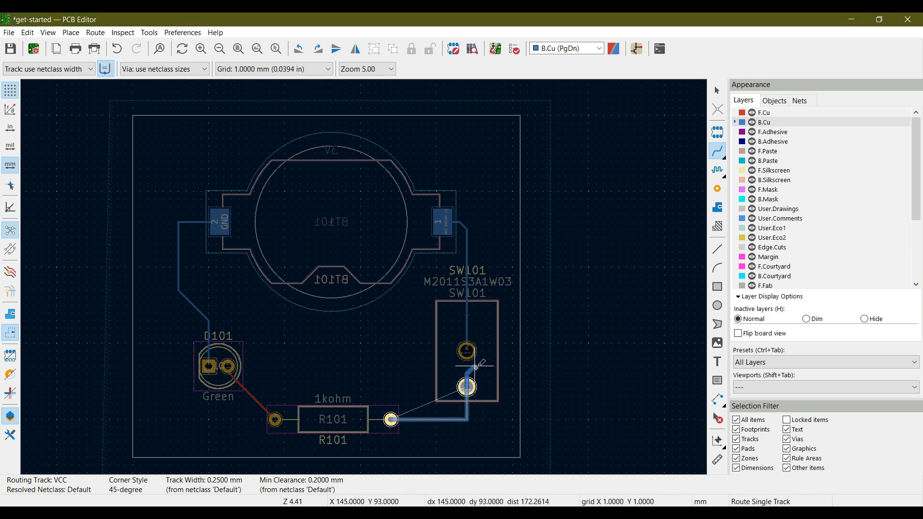
click(469, 385)
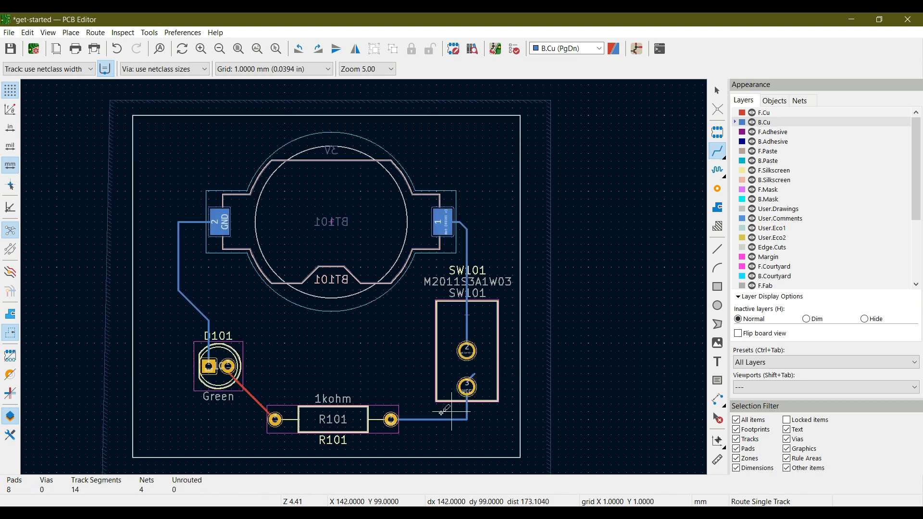
Delete the stray diagonal track stub sticking out of SW101 pad 3.
scroll(469, 385, up, 4)
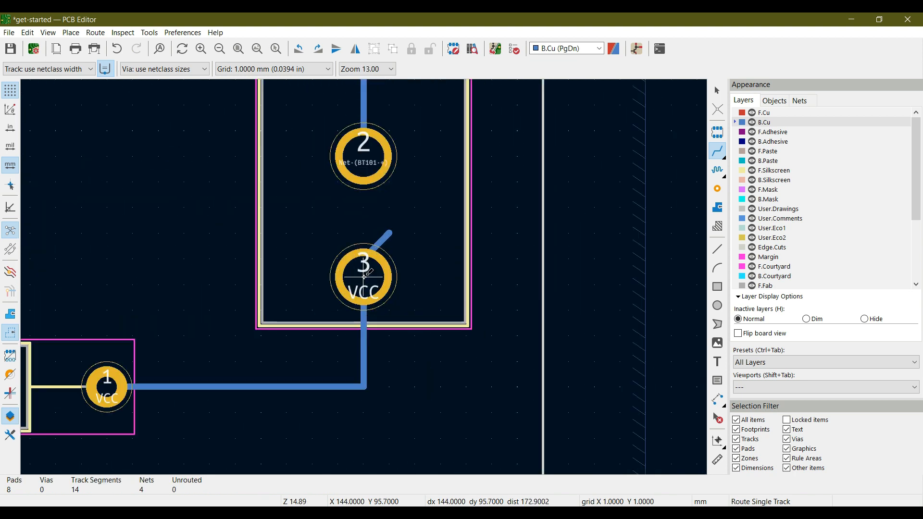
key(Escape)
click(386, 240)
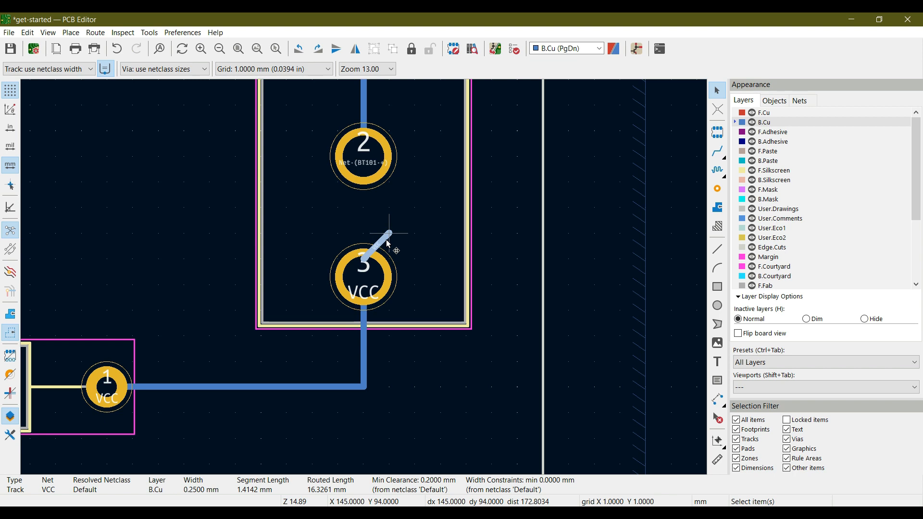
key(Delete)
Display the copper zones as filled and refill all zones around the new tracks.
scroll(365, 277, down, 7)
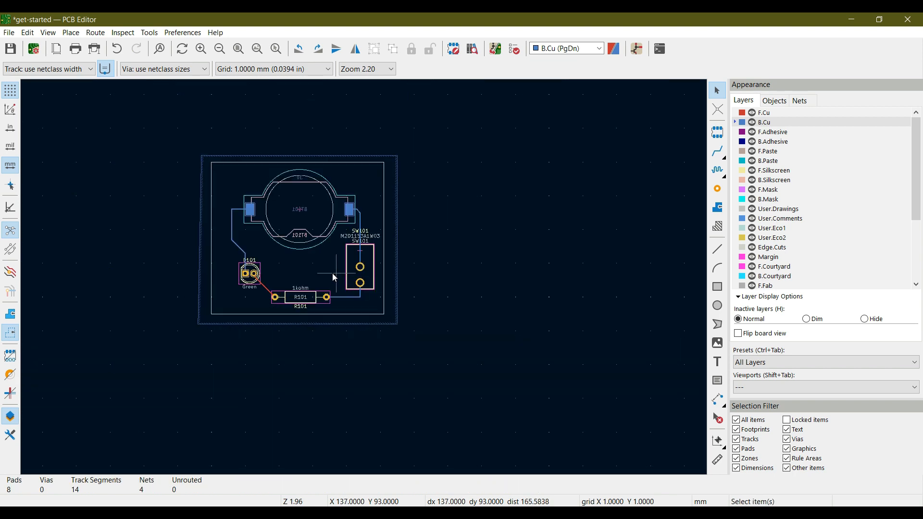
scroll(375, 308, up, 4)
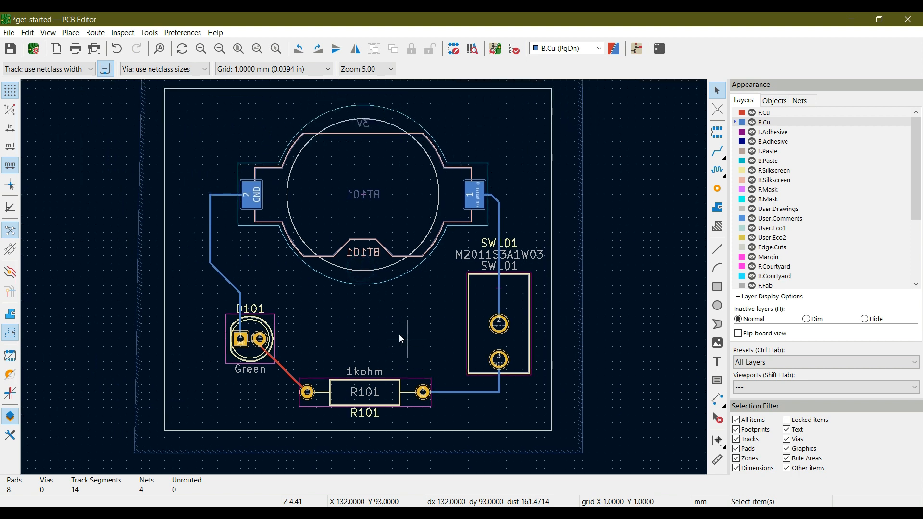
click(11, 316)
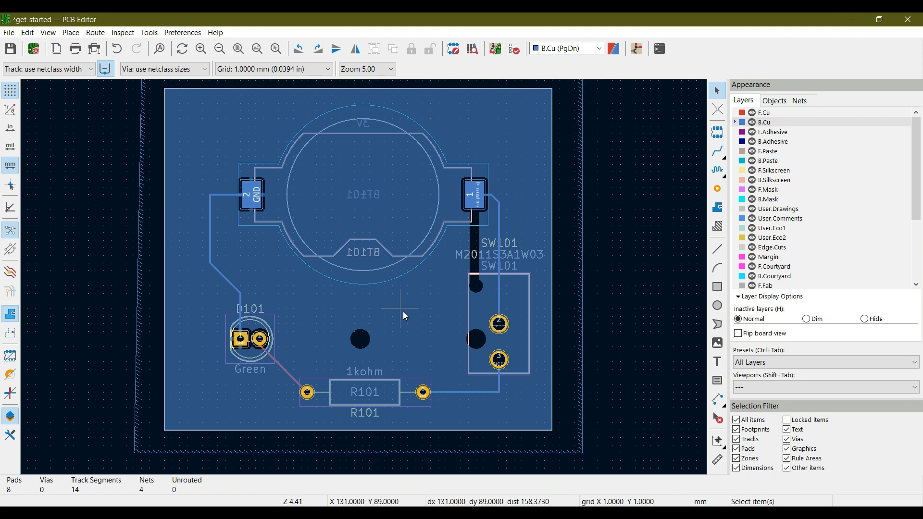
key(b)
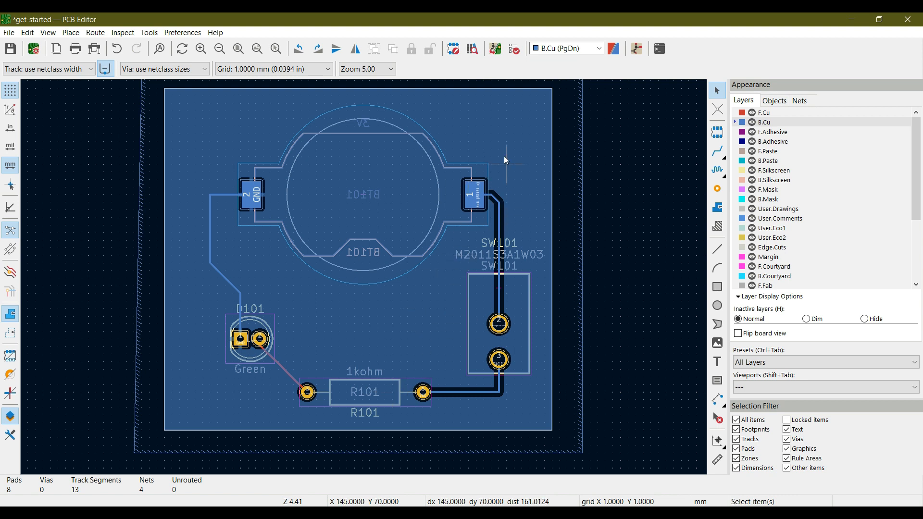
Run the design rules check on the board and close the checker.
click(512, 55)
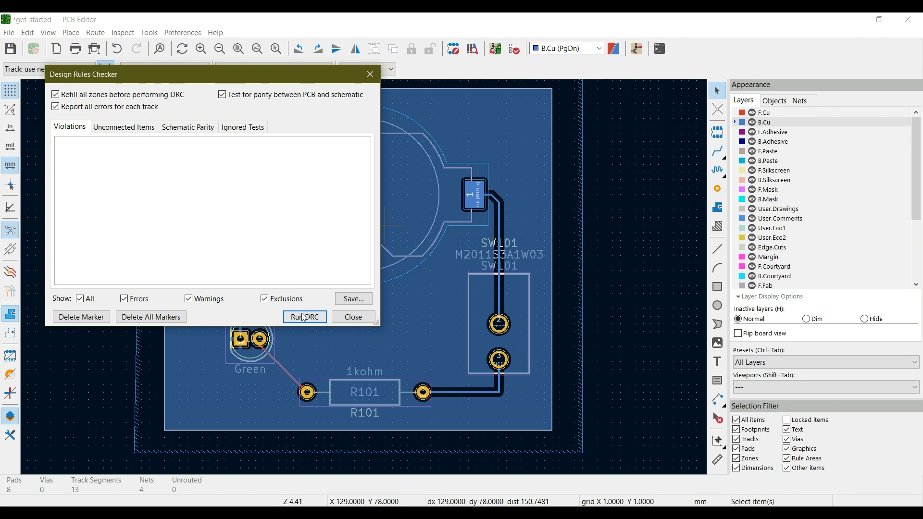
click(302, 318)
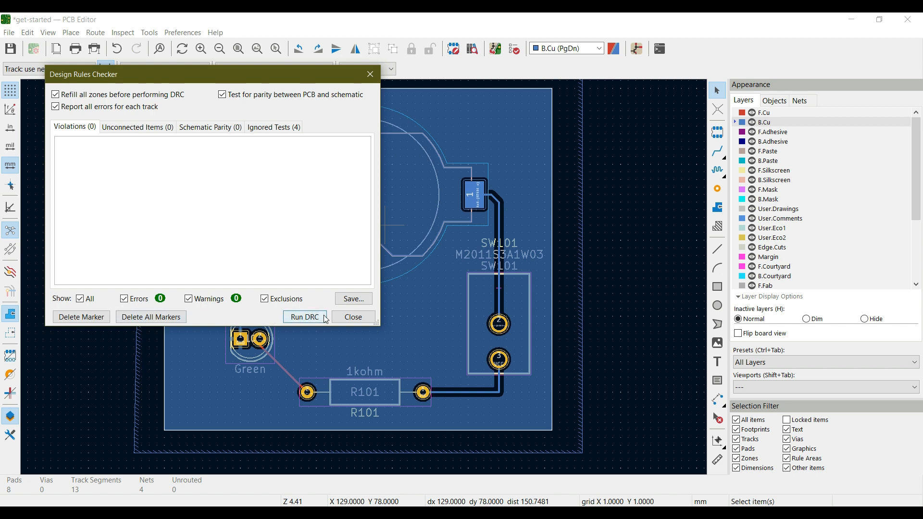
click(345, 321)
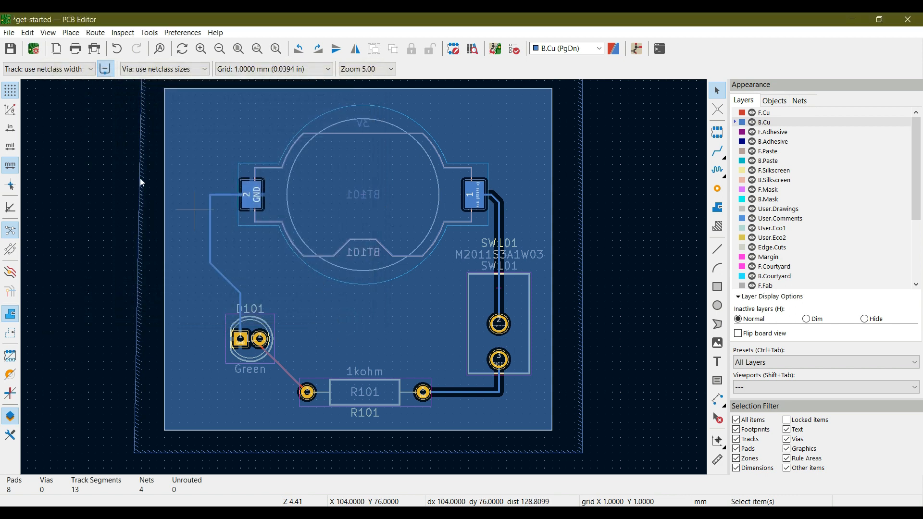
Examine the front and back of the board in the 3D Viewer, including the SW101 area, and close the viewer.
click(48, 33)
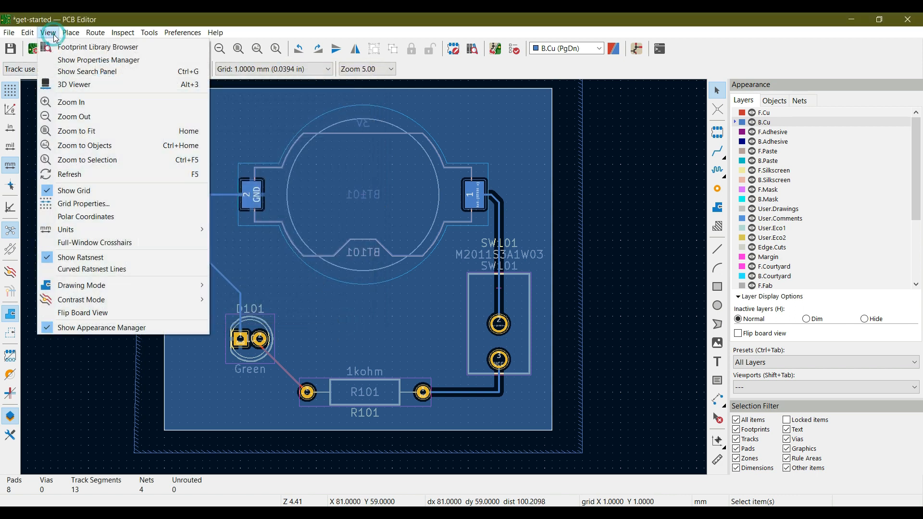
click(73, 85)
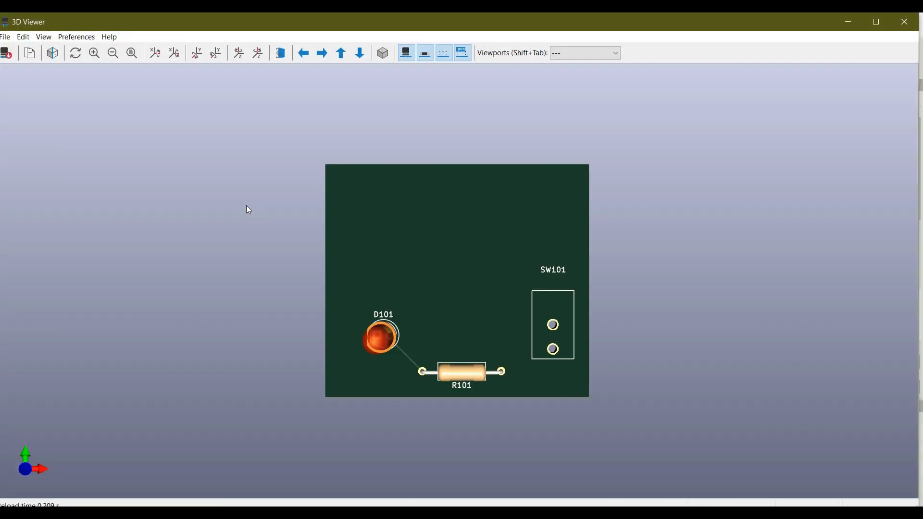
drag(556, 307, 548, 330)
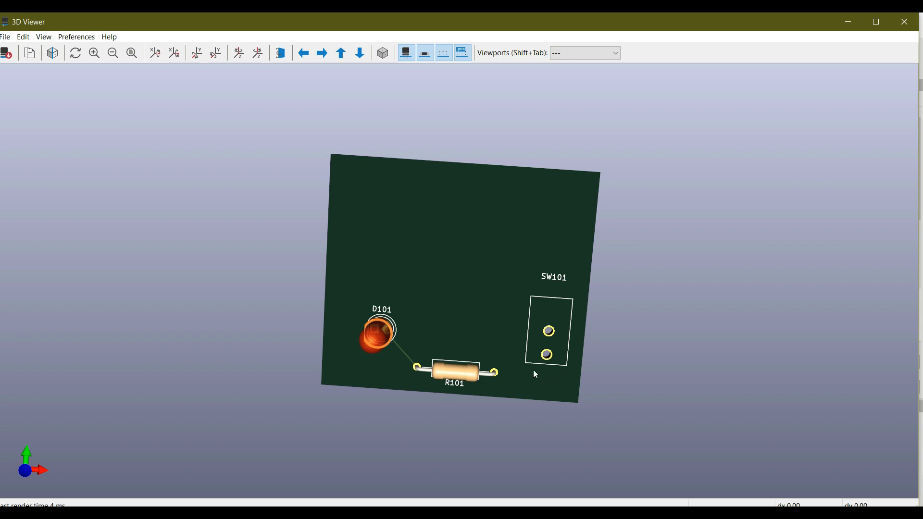
drag(585, 204, 549, 277)
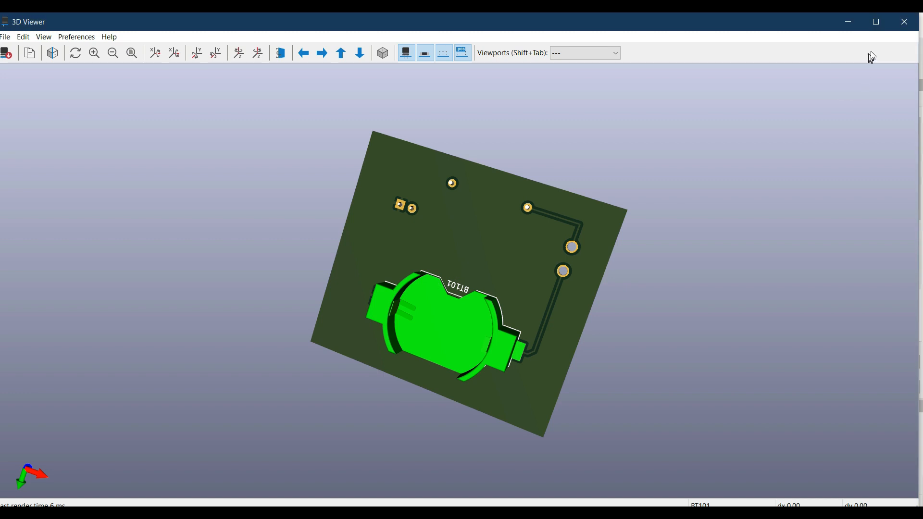
click(907, 23)
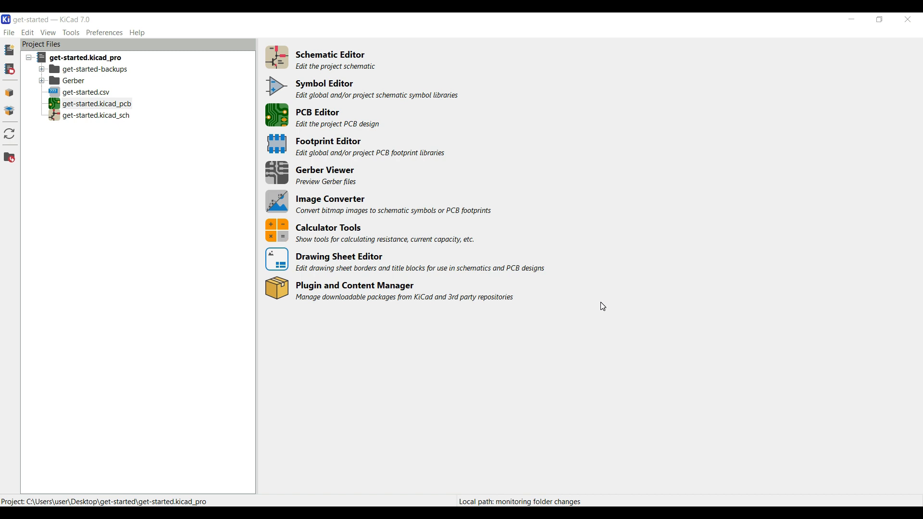
Open get-started.kicad_pcb from the project window, inspect both board sides in the 3D Viewer, and return to the project window.
click(108, 105)
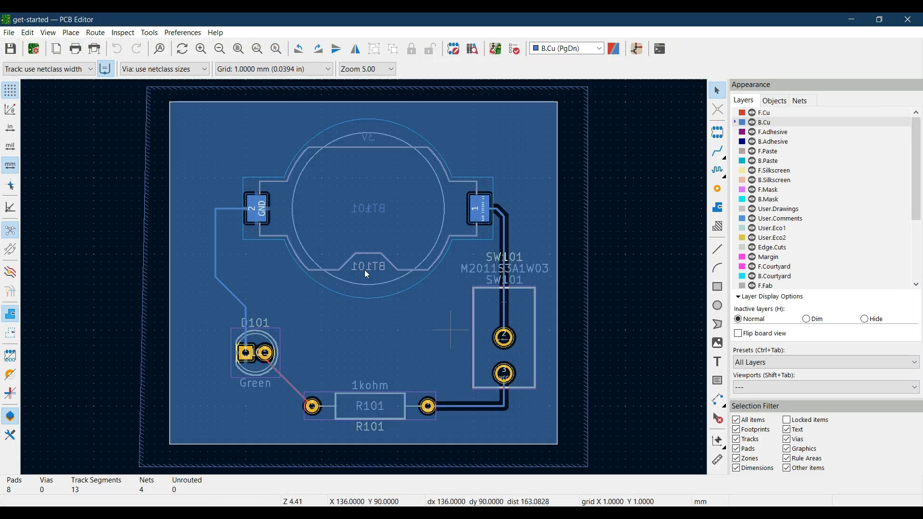
click(48, 32)
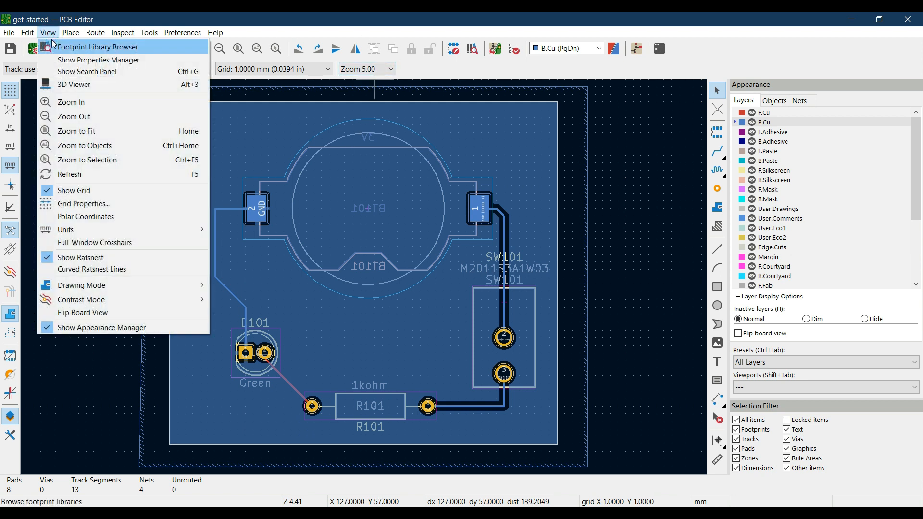
click(72, 85)
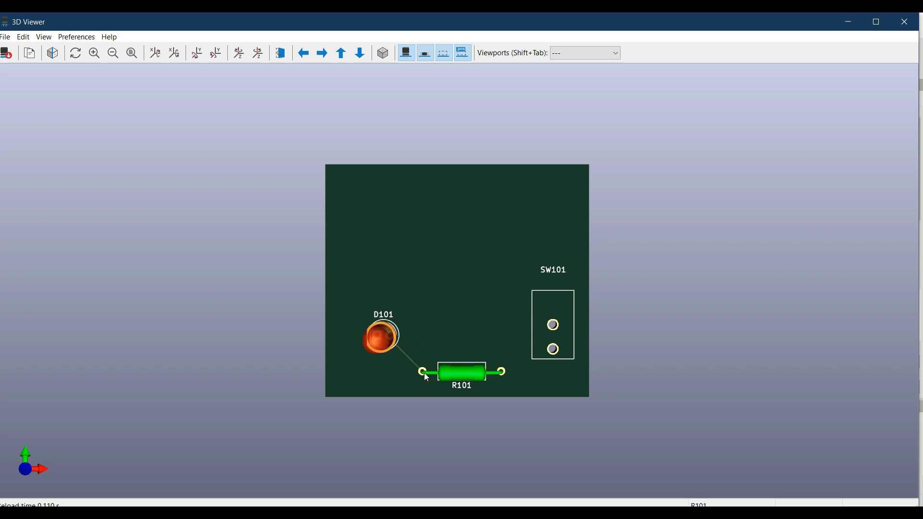
drag(540, 206, 437, 344)
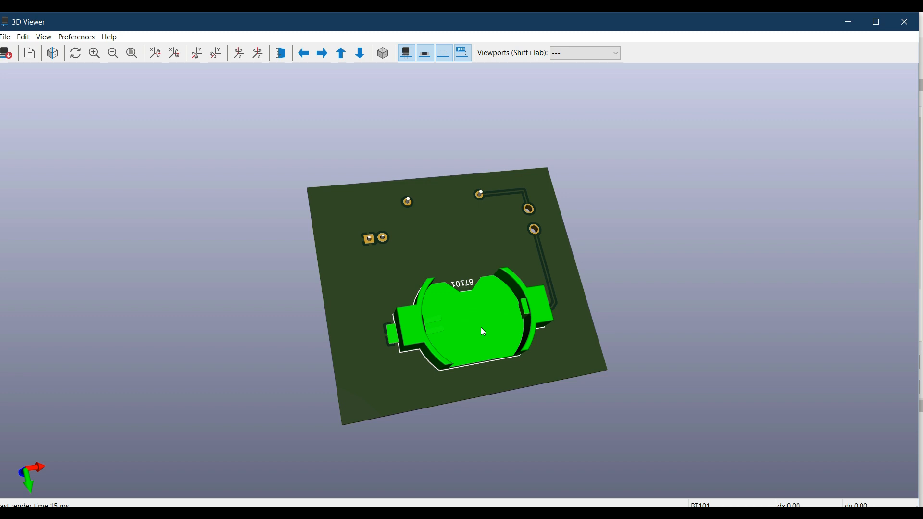
drag(502, 376, 509, 255)
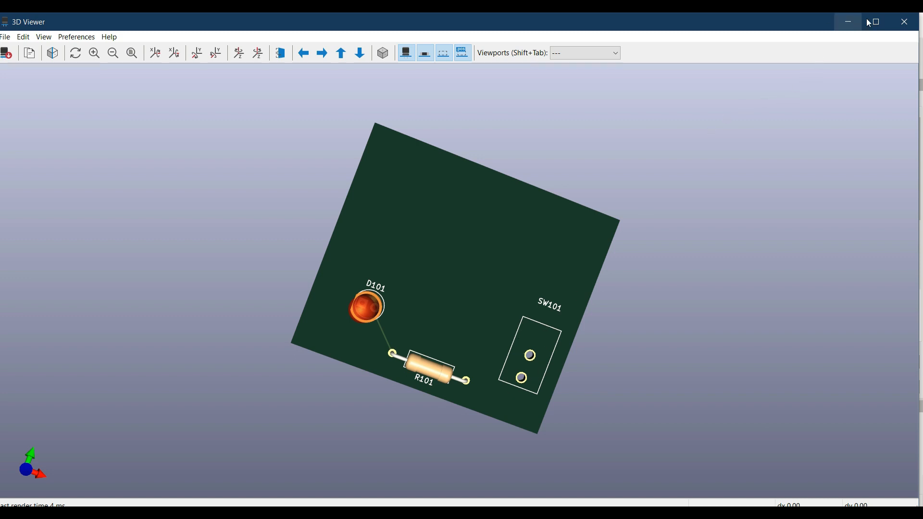
click(905, 21)
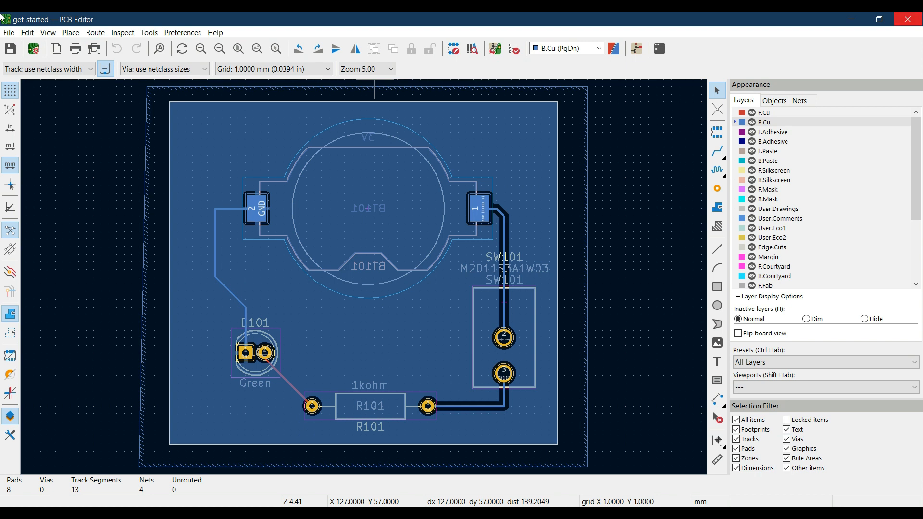
click(909, 19)
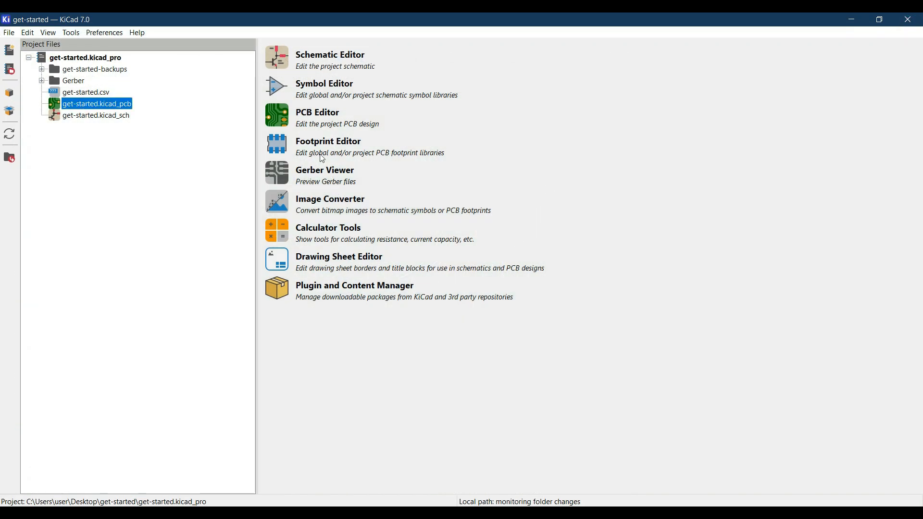
Open the Footprint Editor and review the general and 3D model properties of the Switch_Toggle_SPST_NKK_M2011S3A footprint.
click(283, 149)
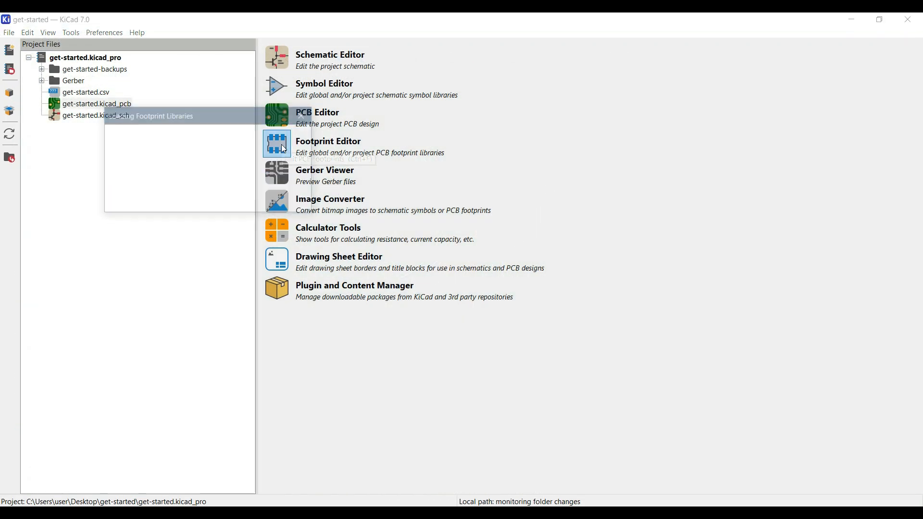
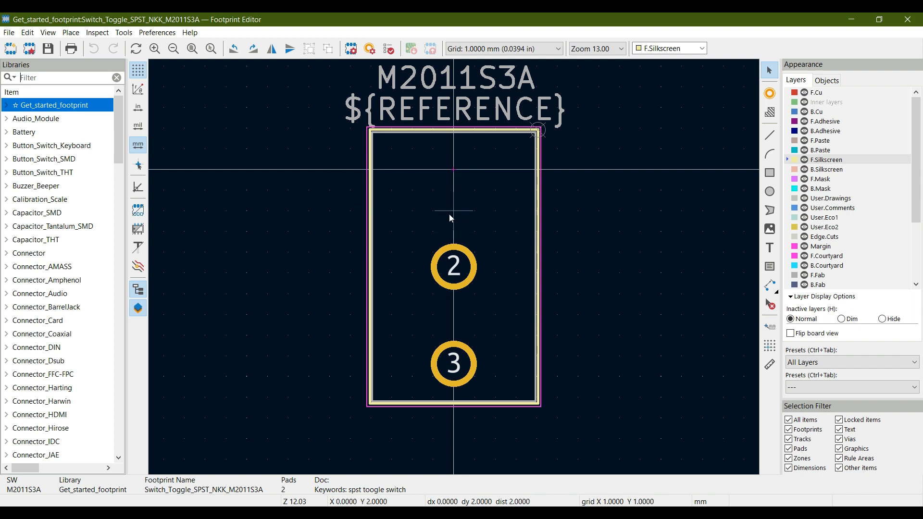
click(350, 48)
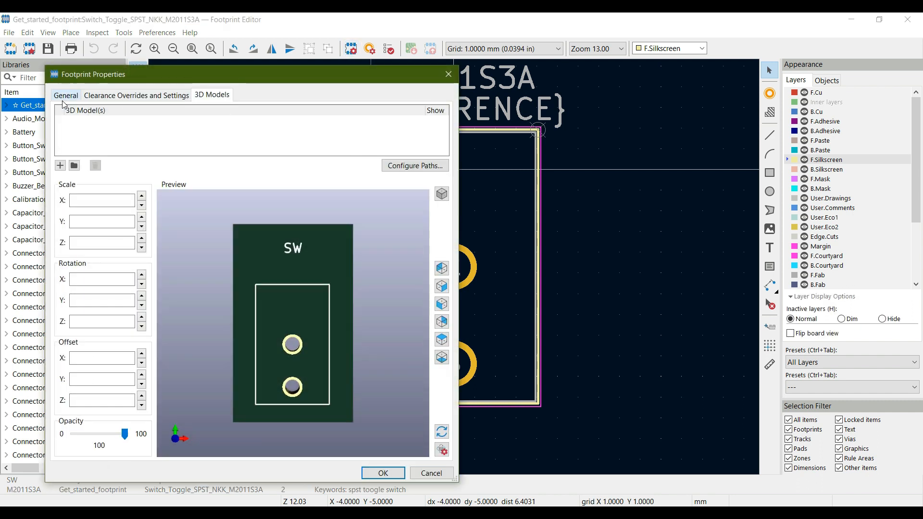
click(65, 95)
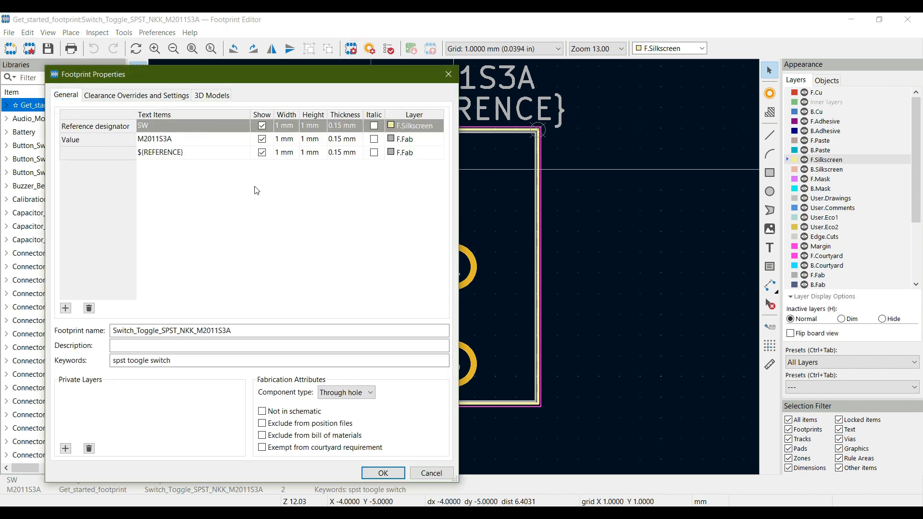
click(225, 96)
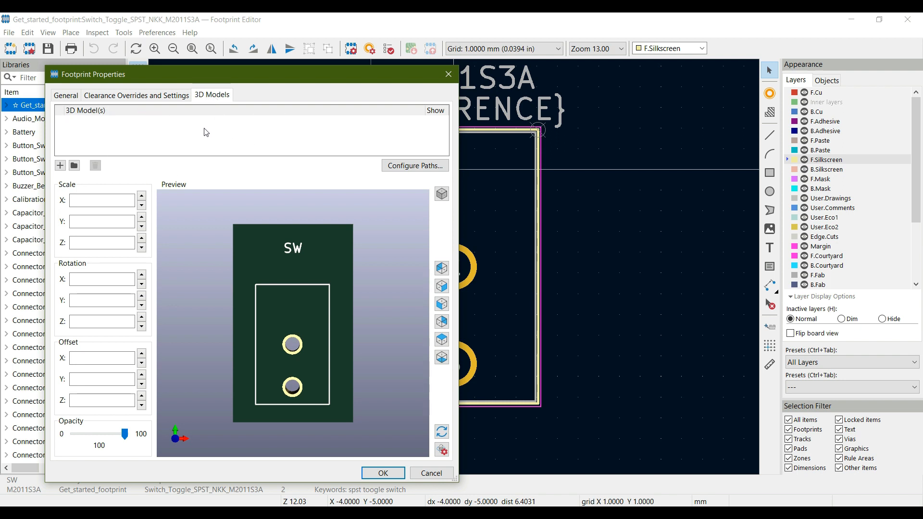
Try to add a 3D model to the switch footprint from the Downloads folder, and close its properties without saving.
click(60, 166)
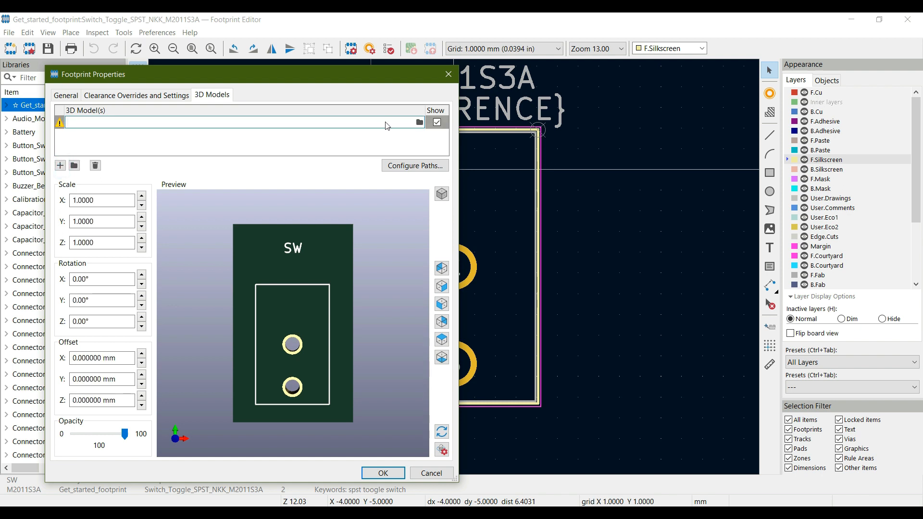
click(420, 123)
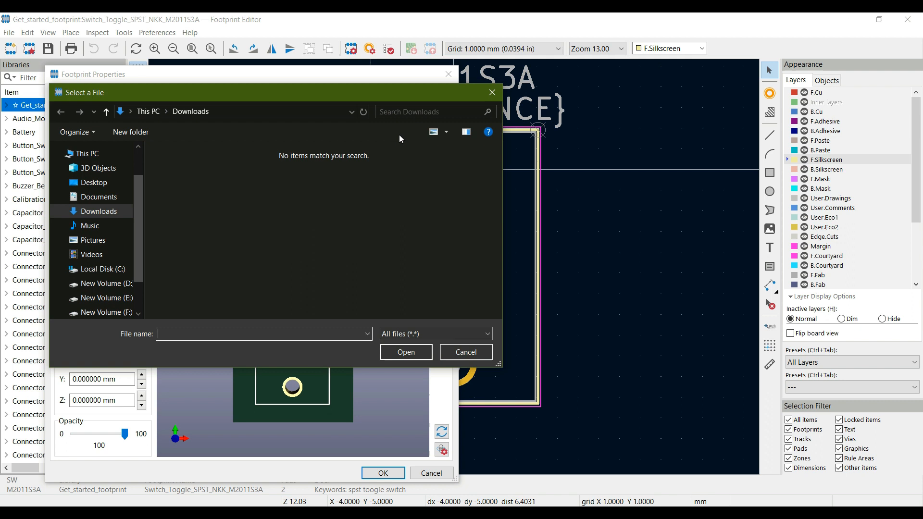
click(465, 352)
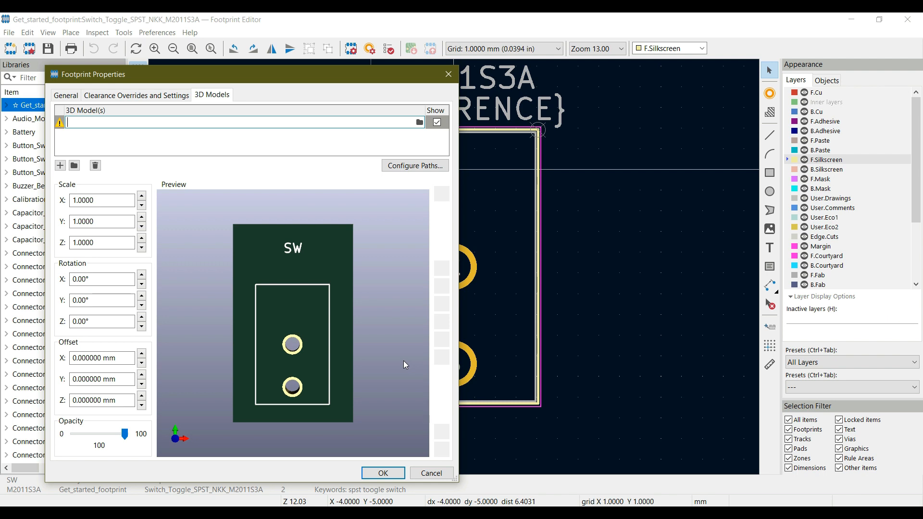
click(448, 74)
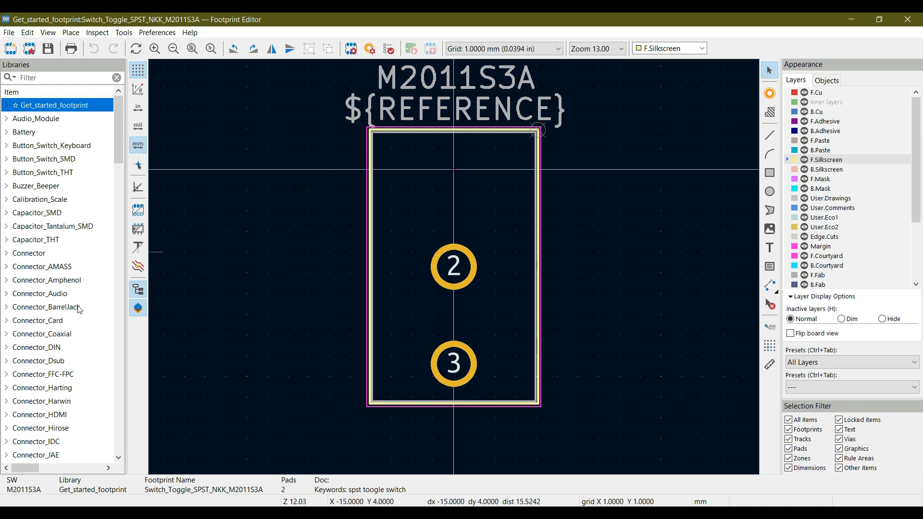
Open CP_Axial_L10.0mm_D4.5mm_P15.00mm_Horizontal from the Capacitor_THT library, examine its assigned 3D model up close, and close its properties.
click(8, 240)
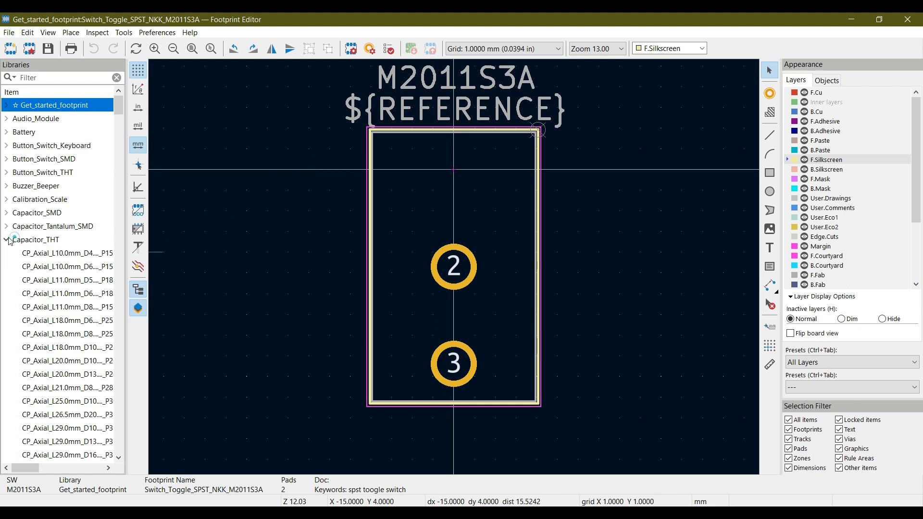
double_click(43, 255)
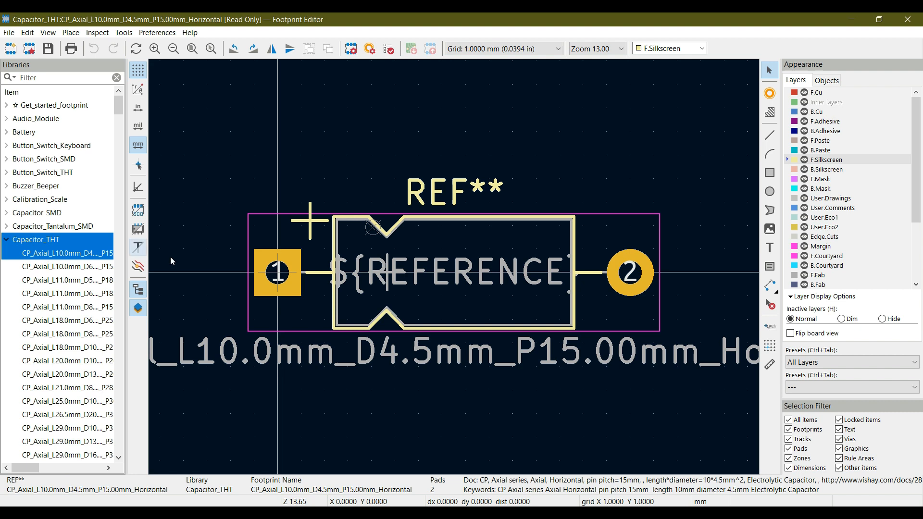
click(351, 48)
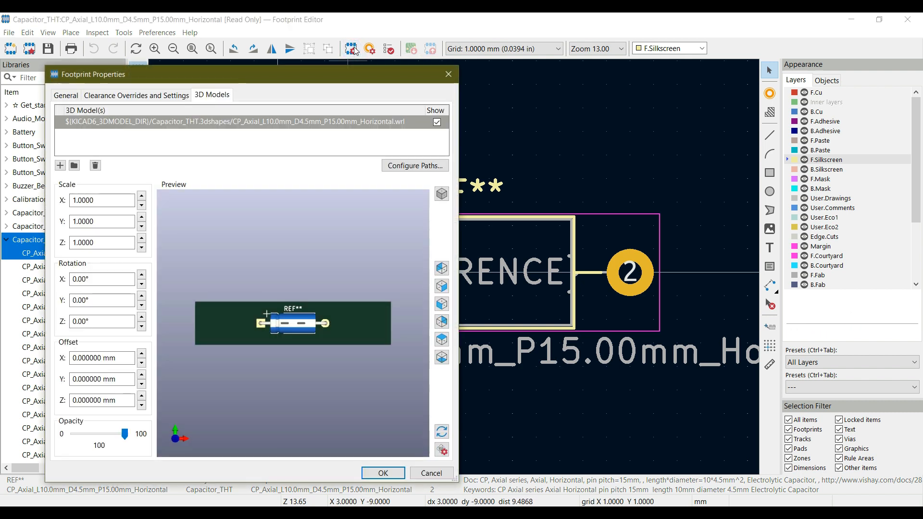
drag(302, 333, 250, 371)
scroll(301, 320, up, 12)
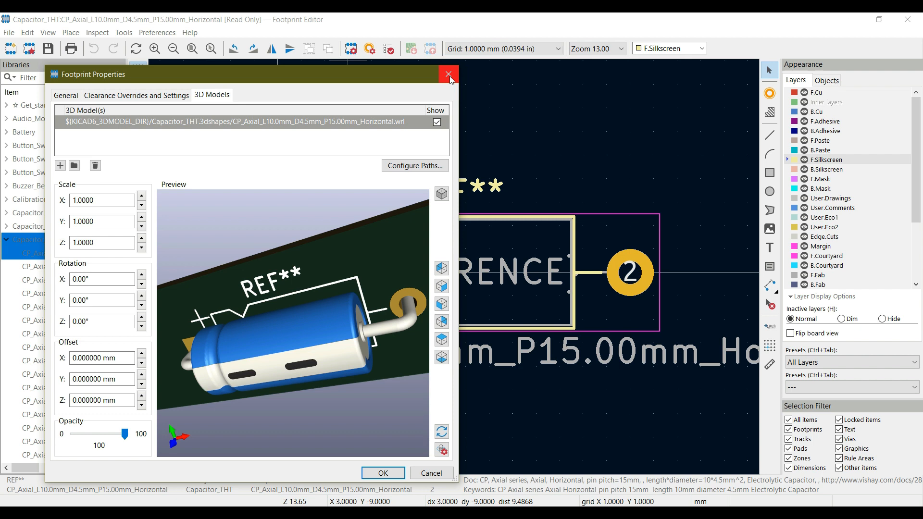
click(449, 75)
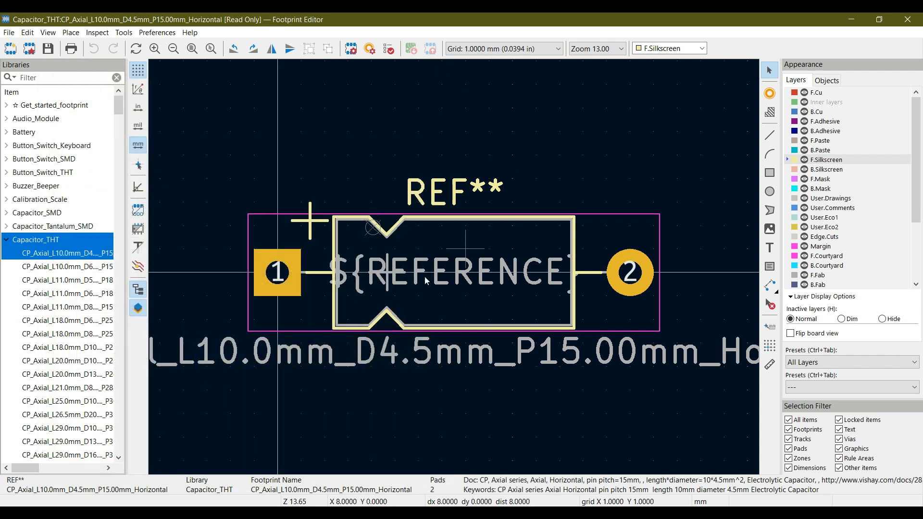
Open the LED_D3.0mm footprint from the LED_THT library, examine its assigned 3D model from another angle, and close its properties.
scroll(8, 305, down, 15)
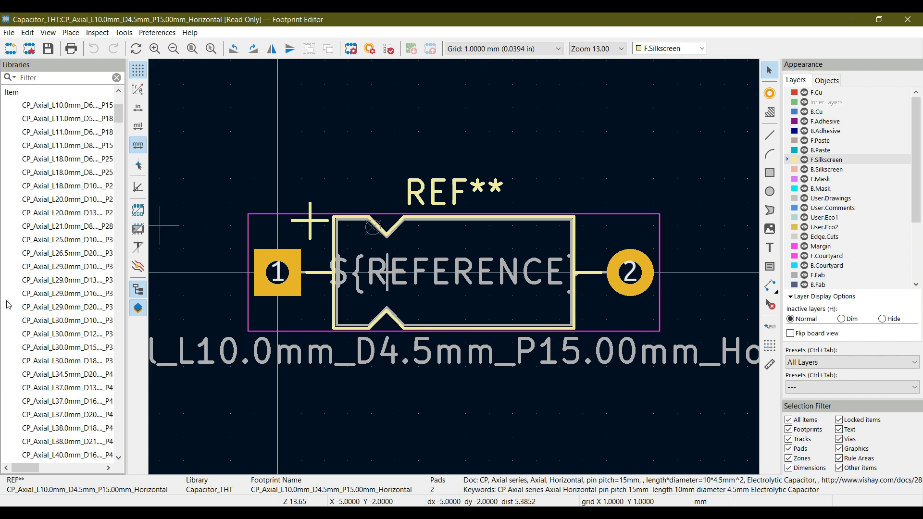
scroll(8, 305, up, 15)
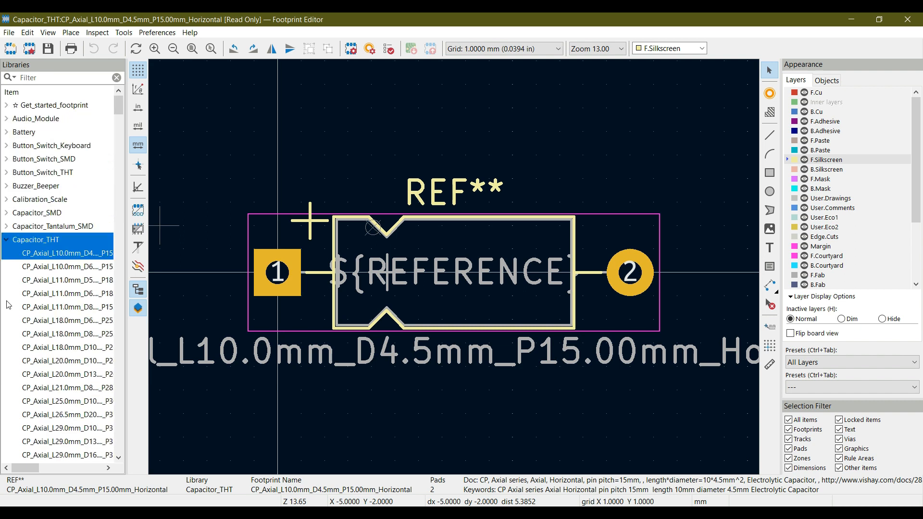
click(7, 240)
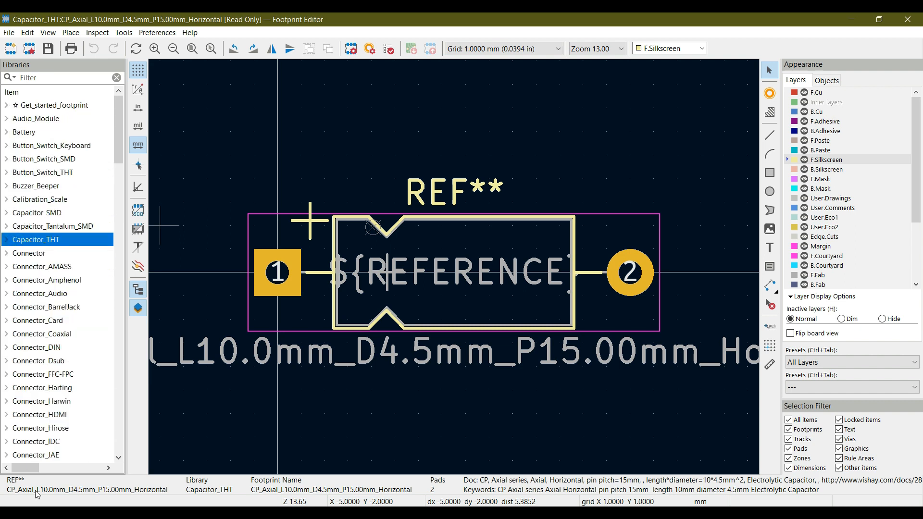
scroll(41, 352, down, 5)
scroll(42, 352, down, 15)
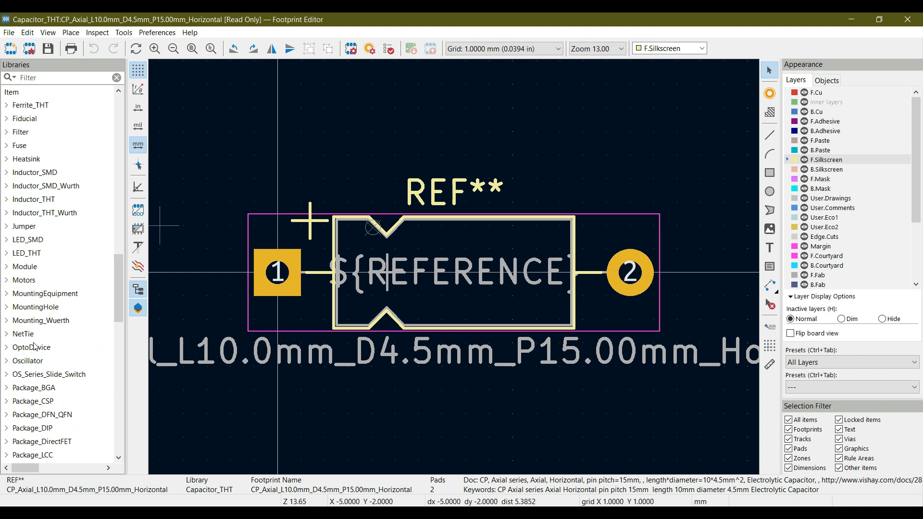
scroll(34, 346, up, 1)
click(7, 294)
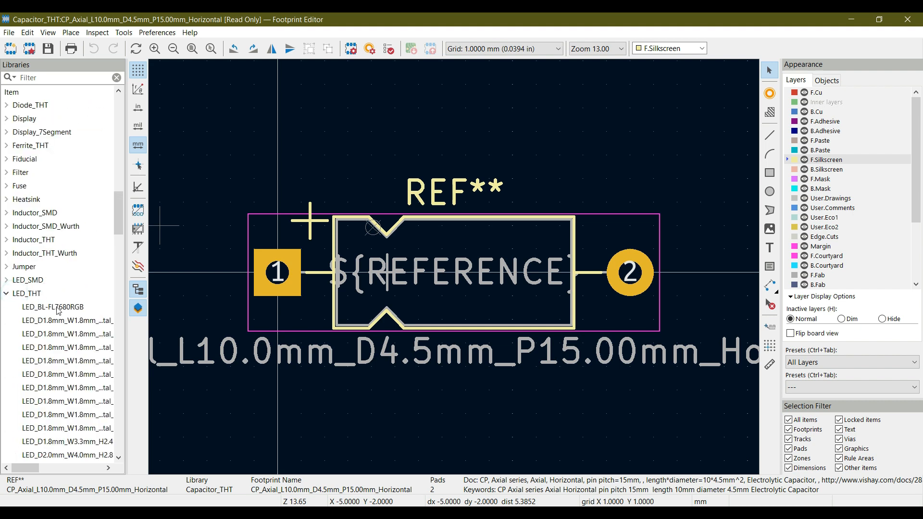
scroll(70, 342, down, 6)
click(57, 240)
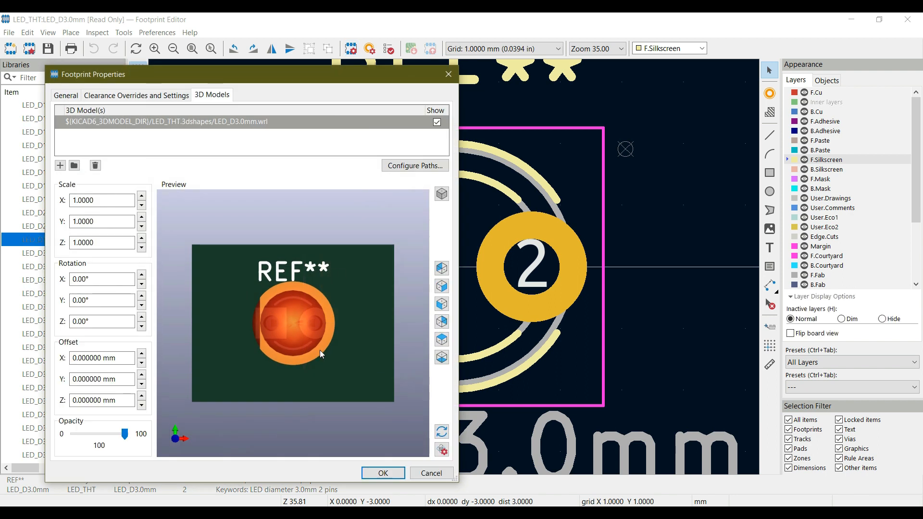
drag(320, 353, 355, 275)
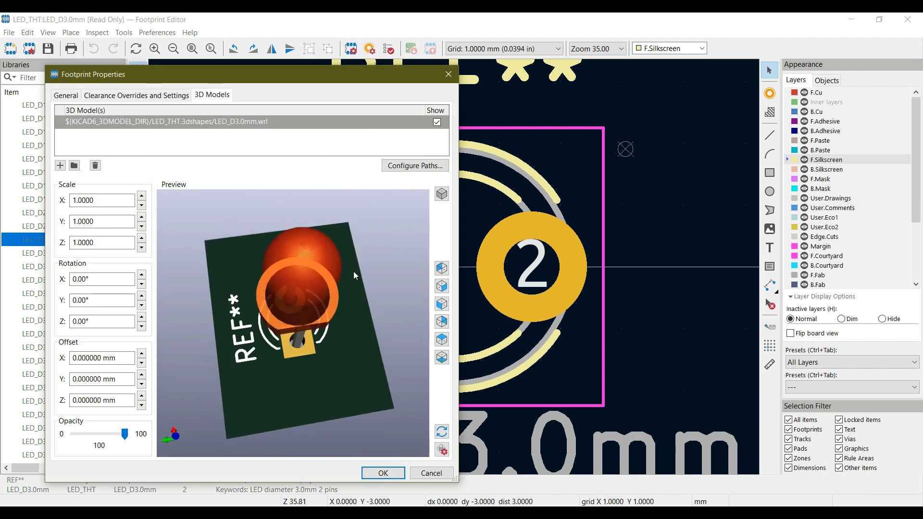
click(448, 74)
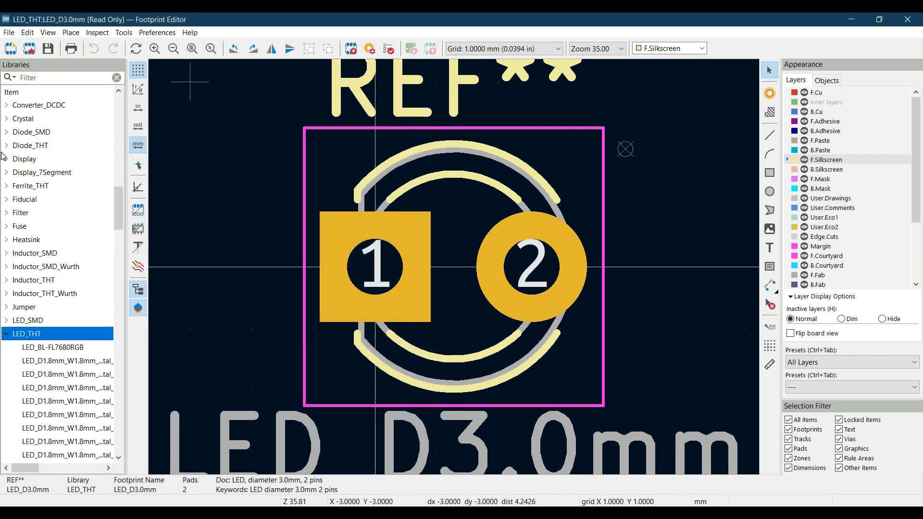
Reopen Switch_Toggle_SPST_NKK_M2011S3A from the Get_started_footprint library and examine its 3D model preview from an angle.
drag(120, 202, 120, 98)
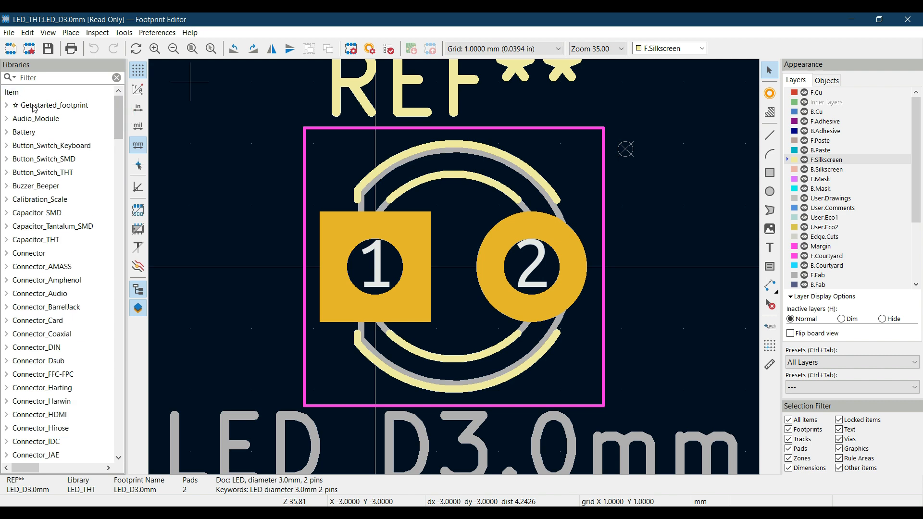
click(5, 105)
click(43, 118)
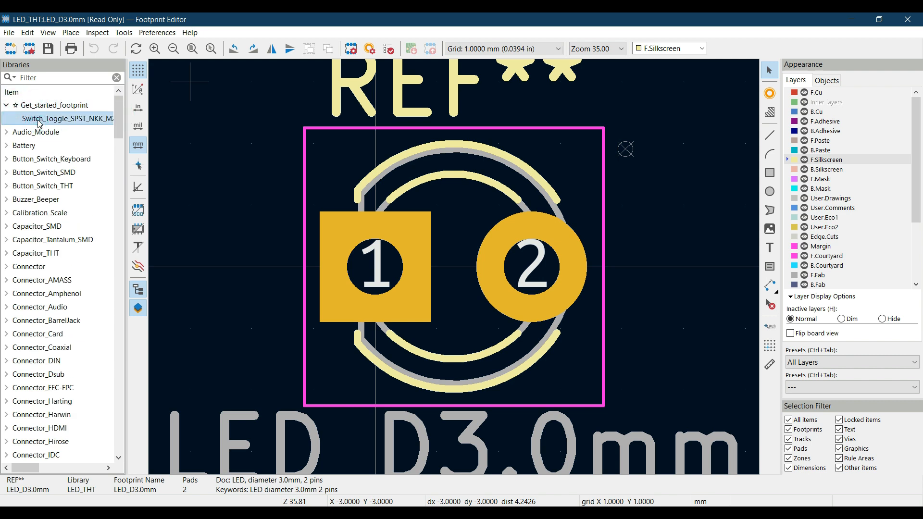
double_click(44, 119)
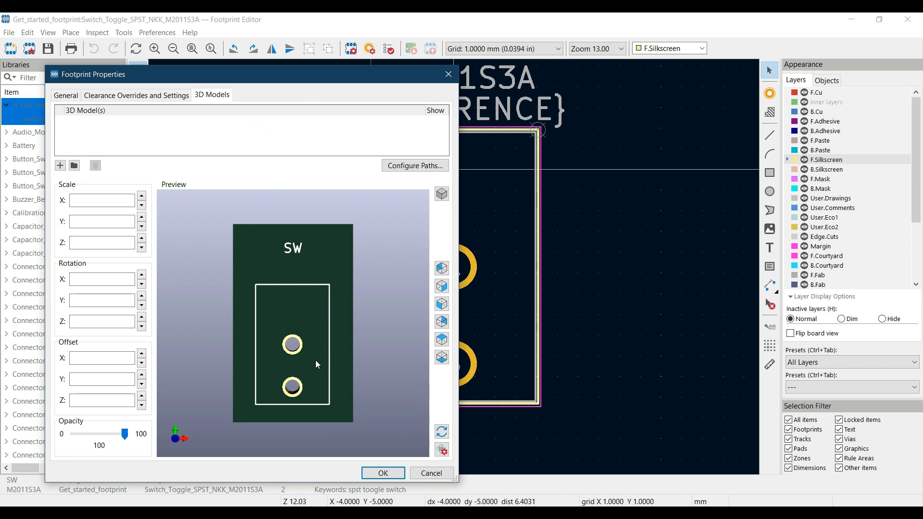
drag(299, 354, 314, 313)
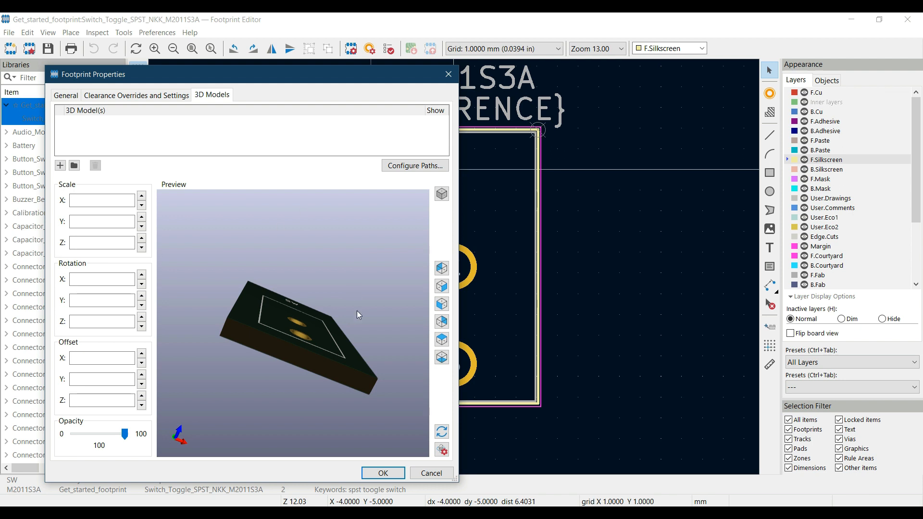